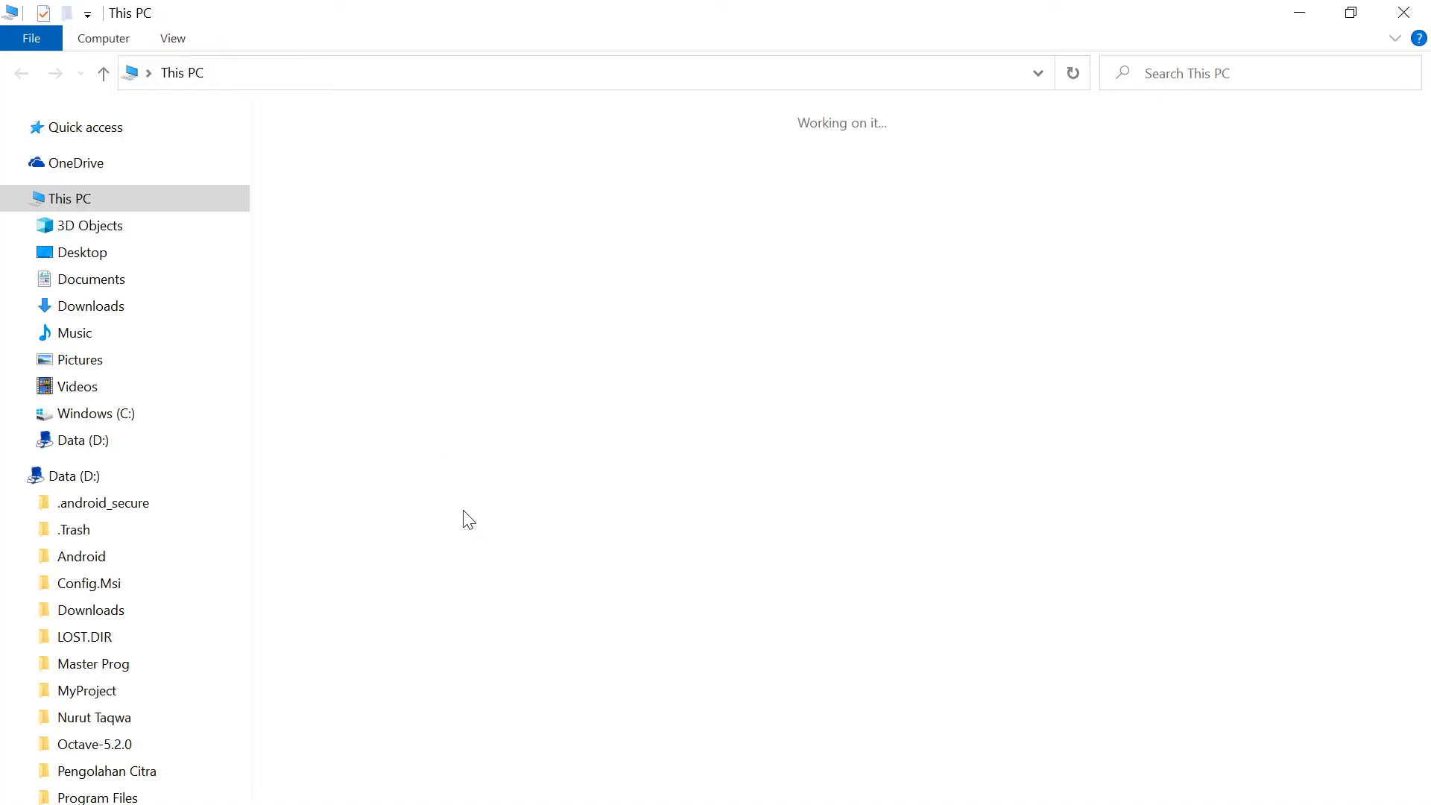
Open the workbook Pengolahan Citra.xlsx from the Pengolahan Citra folder on the Data (D:) drive.
{"action": "left_click", "coordinate": [713, 319]}
{"action": "double_click", "coordinate": [712, 319]}
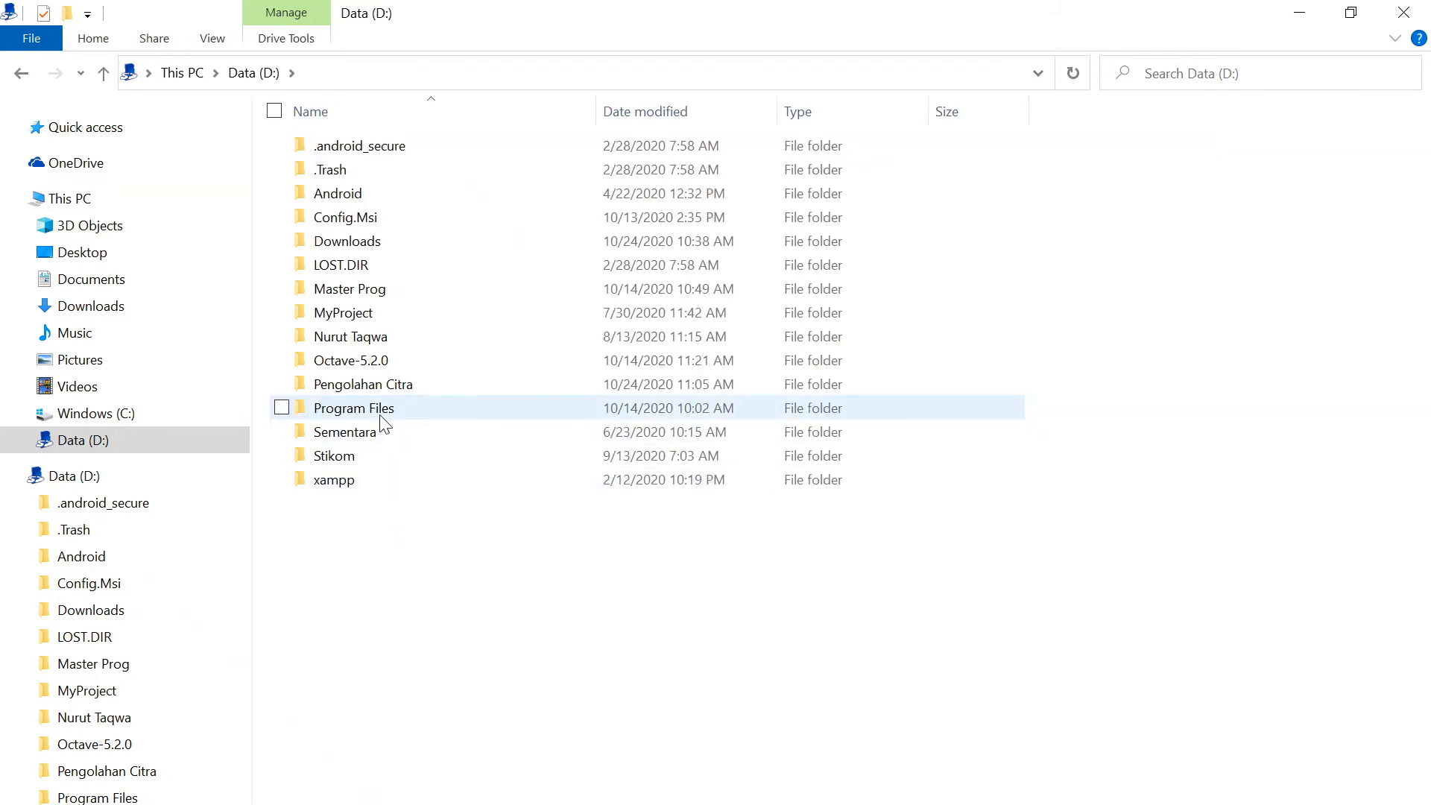
{"action": "left_click", "coordinate": [382, 384]}
{"action": "double_click", "coordinate": [382, 384]}
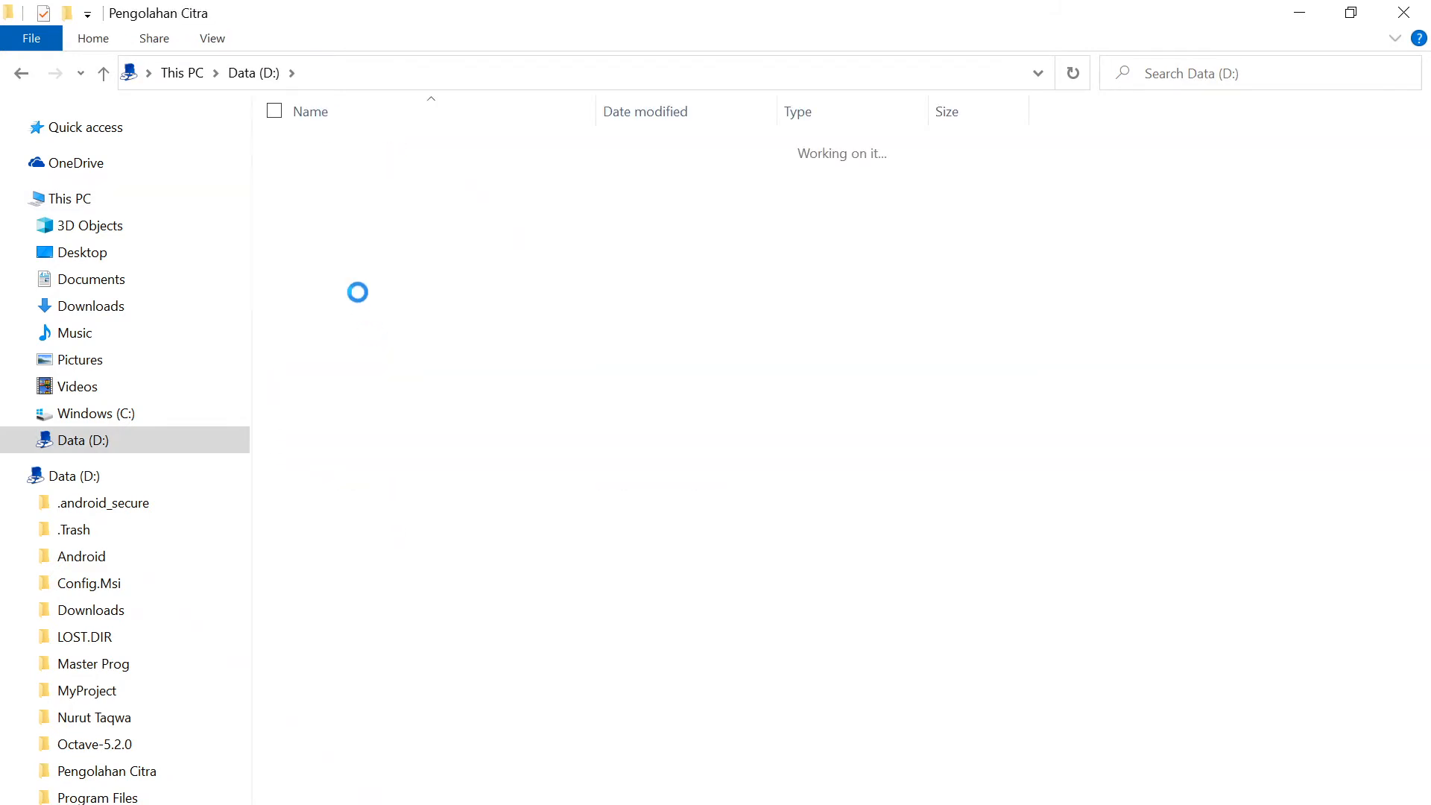
{"action": "double_click", "coordinate": [368, 269]}
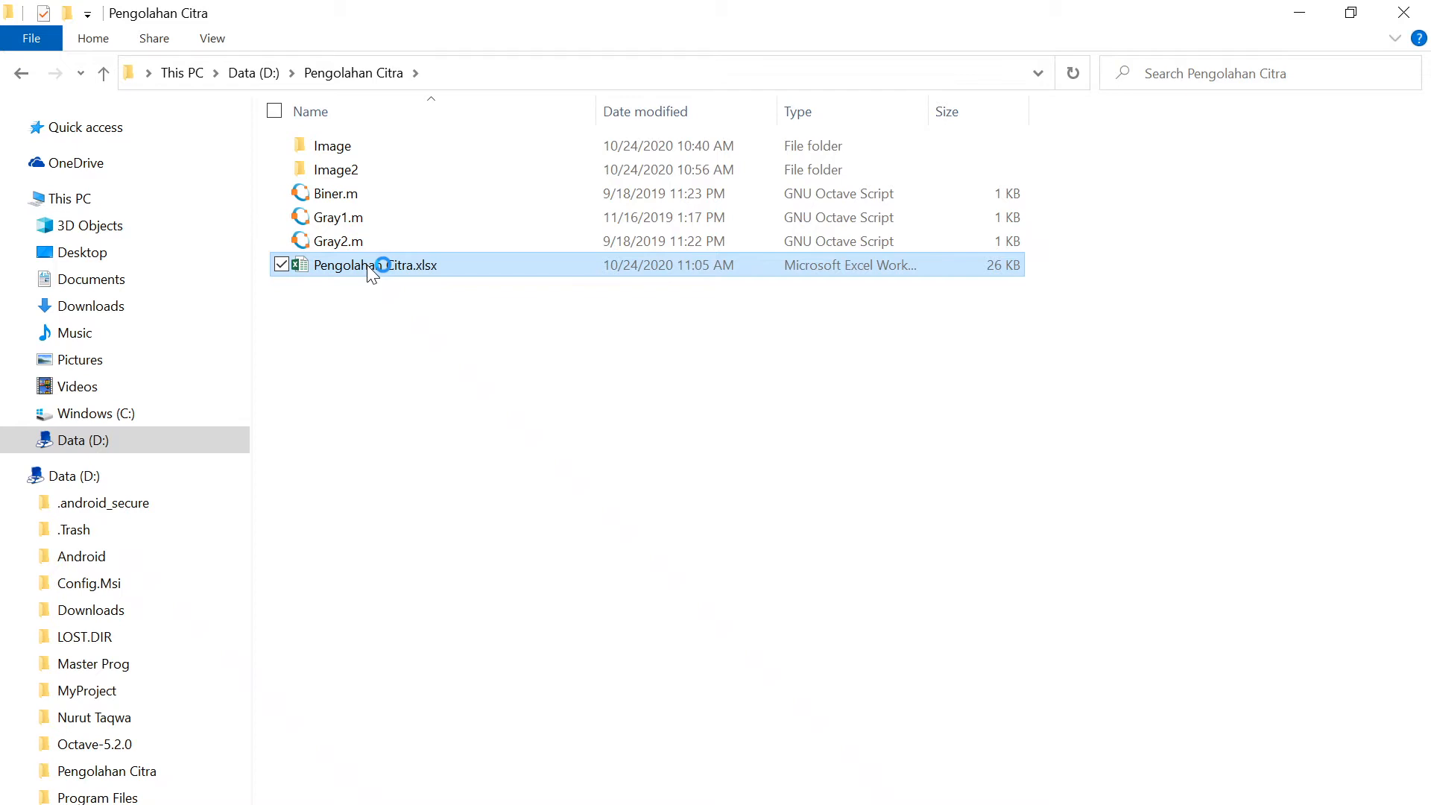
Switch to the Modul 2 PDF in Foxit Reader and review the RGB, grayscale and binary image sections up to section 2.3.
{"action": "key", "text": "alt+Tab"}
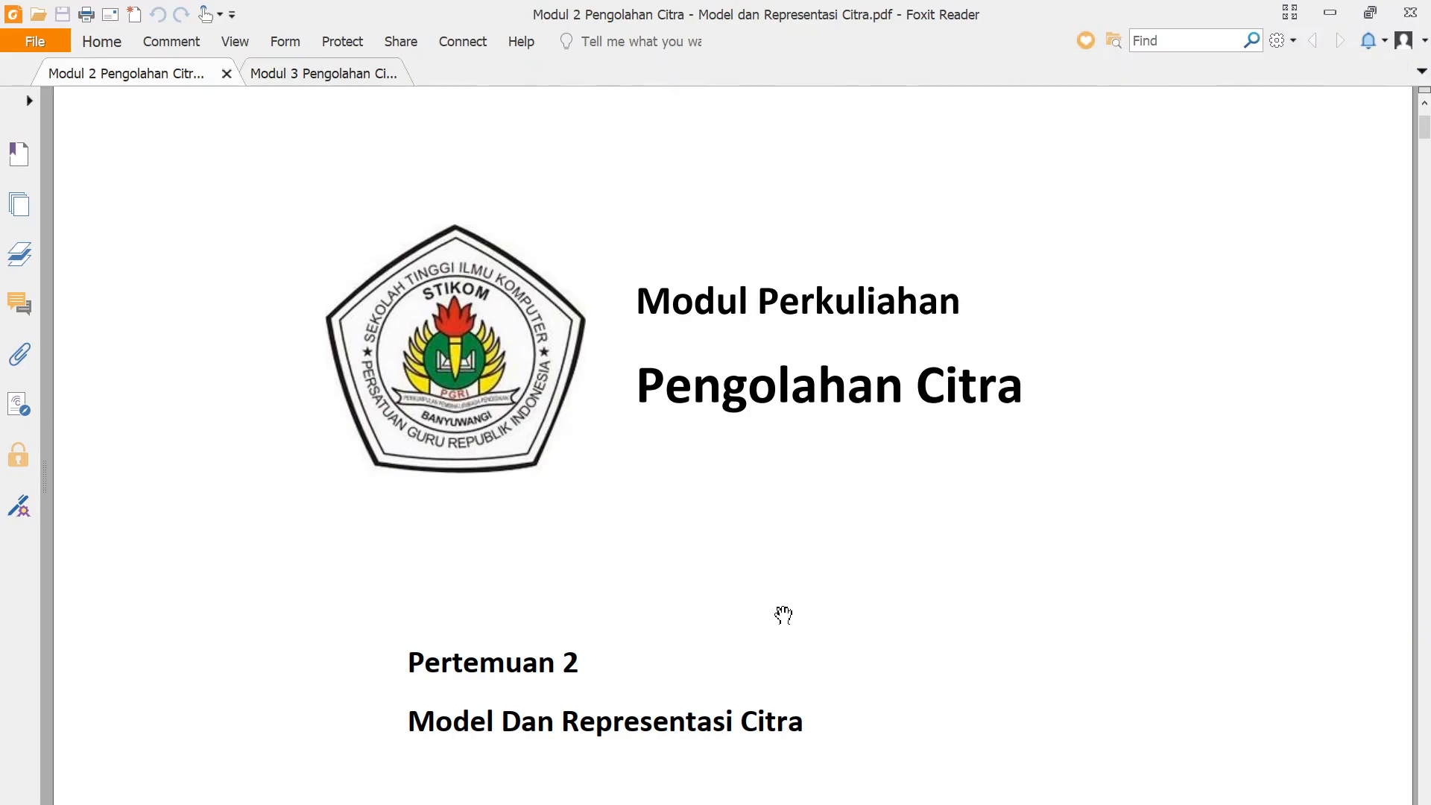
{"action": "scroll", "coordinate": [783, 615], "scroll_direction": "down", "scroll_amount": 5}
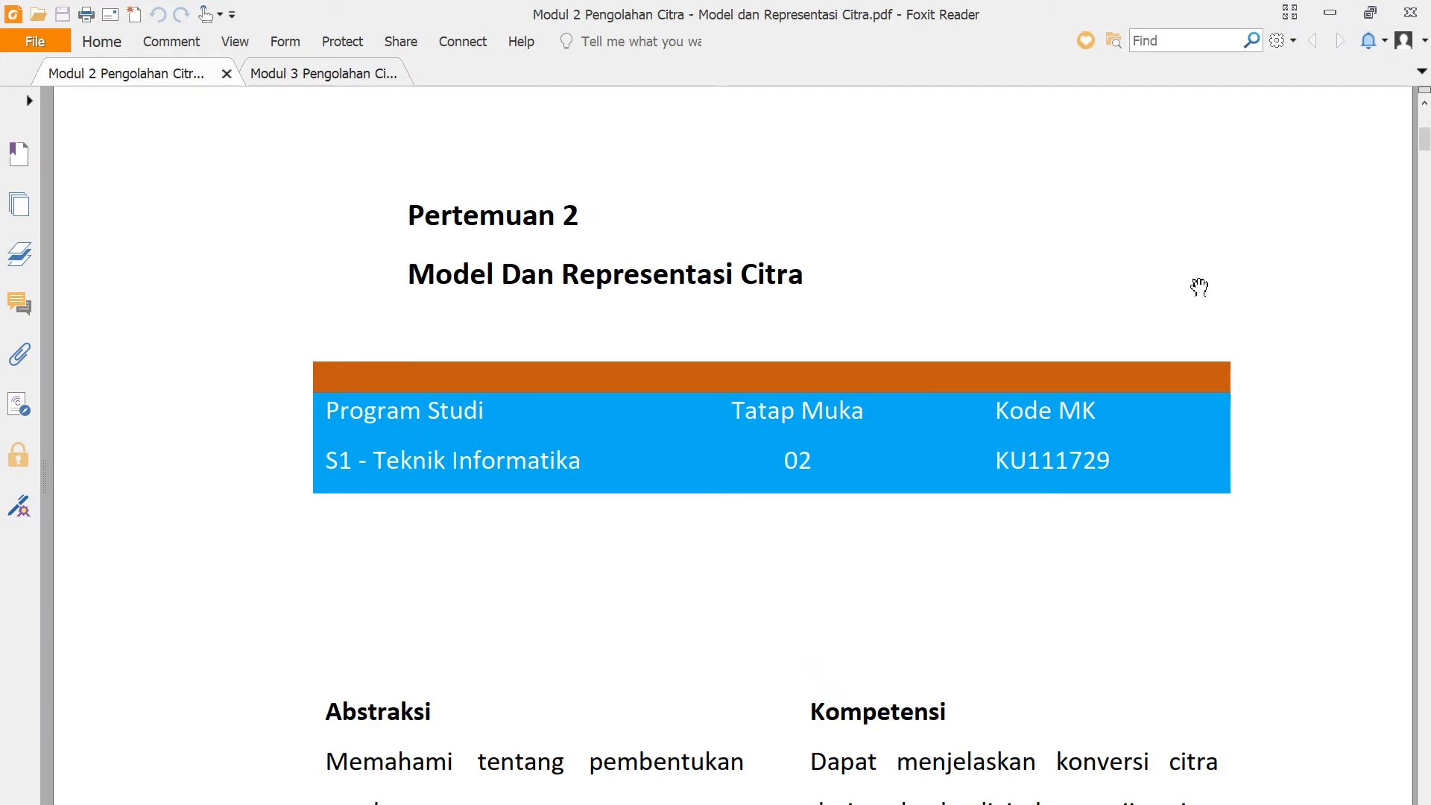
{"action": "left_click_drag", "start_coordinate": [1426, 165], "coordinate": [1334, 441]}
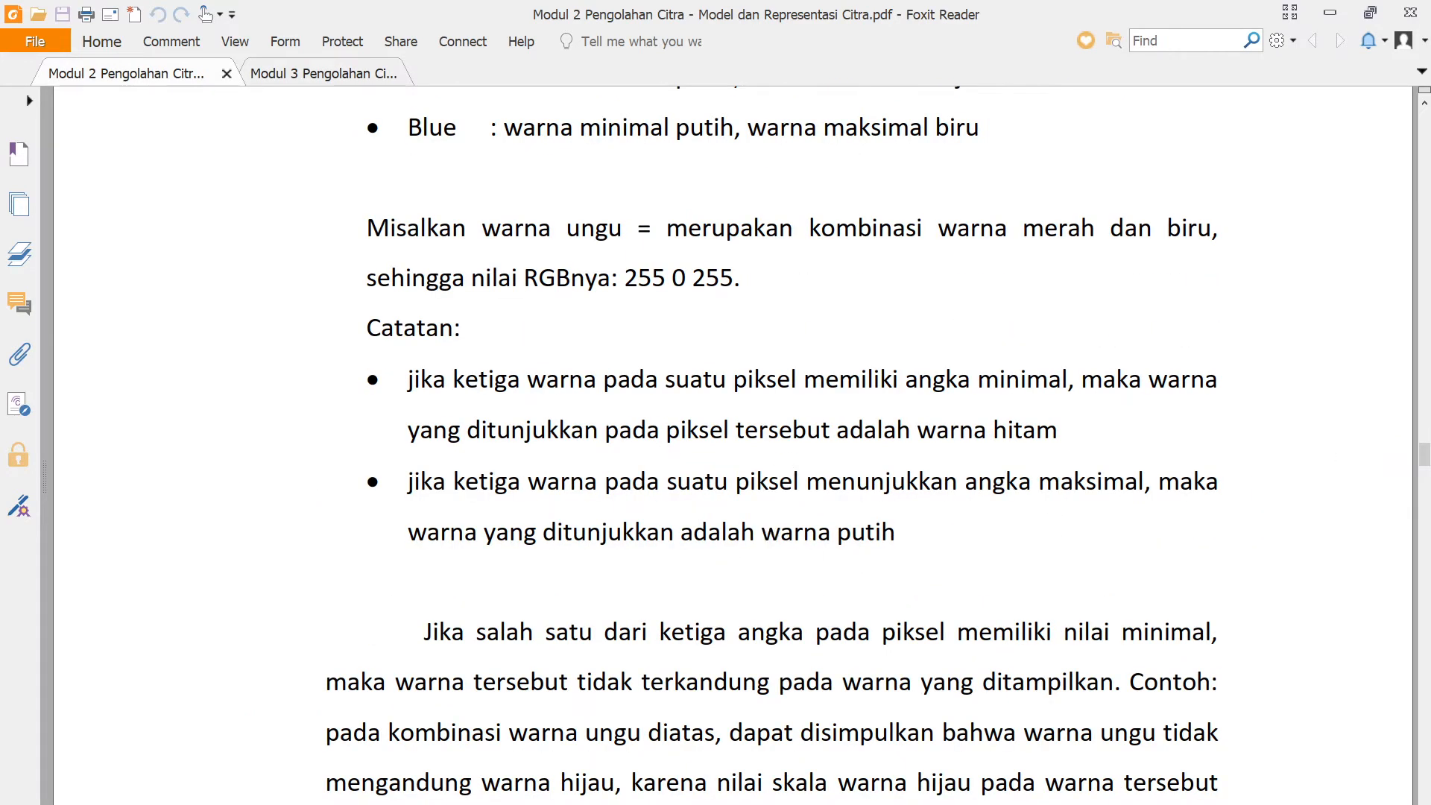
{"action": "scroll", "coordinate": [746, 448], "scroll_direction": "down", "scroll_amount": 5}
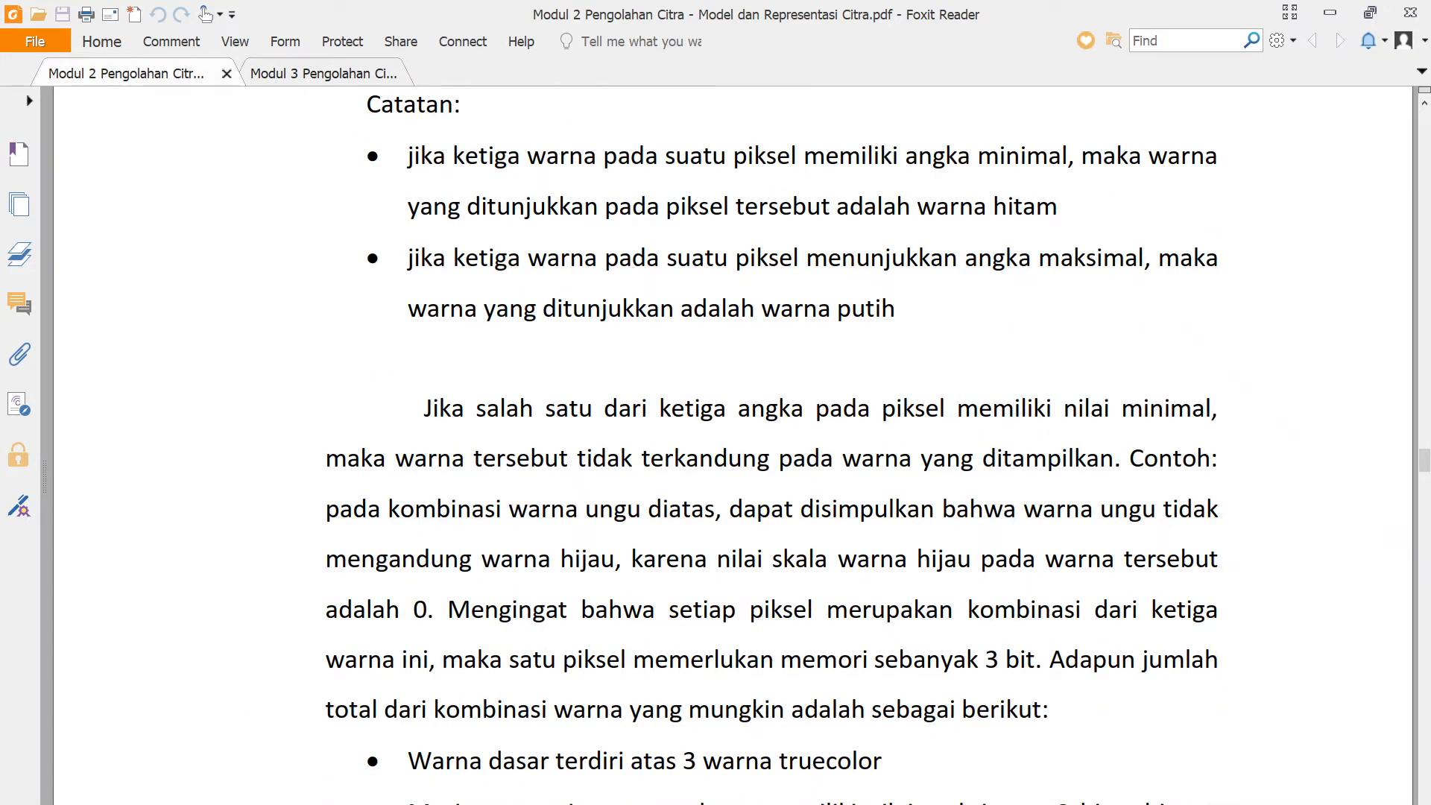
{"action": "scroll", "coordinate": [745, 447], "scroll_direction": "down", "scroll_amount": 20}
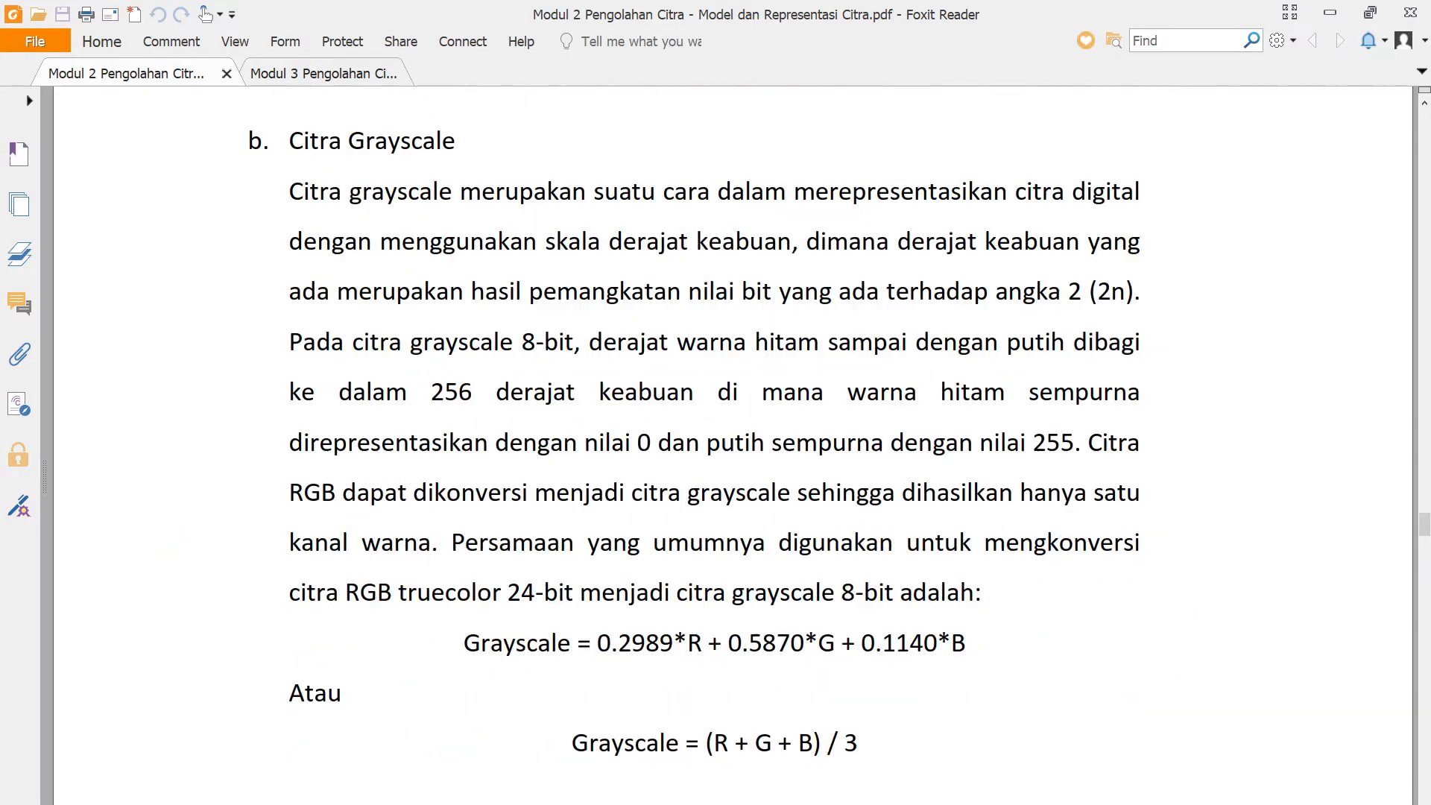
{"action": "scroll", "coordinate": [981, 603], "scroll_direction": "down", "scroll_amount": 20}
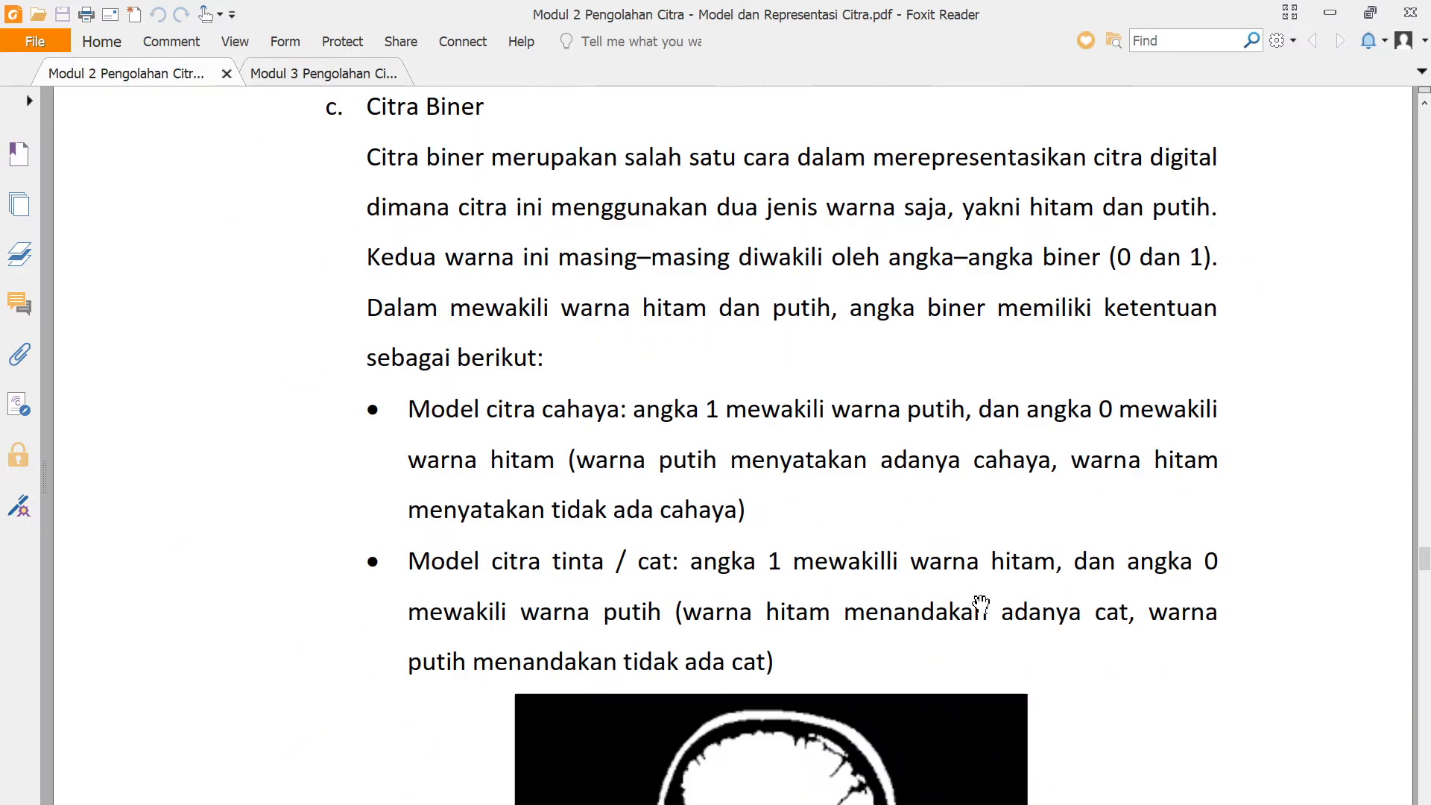
{"action": "scroll", "coordinate": [981, 604], "scroll_direction": "down", "scroll_amount": 20}
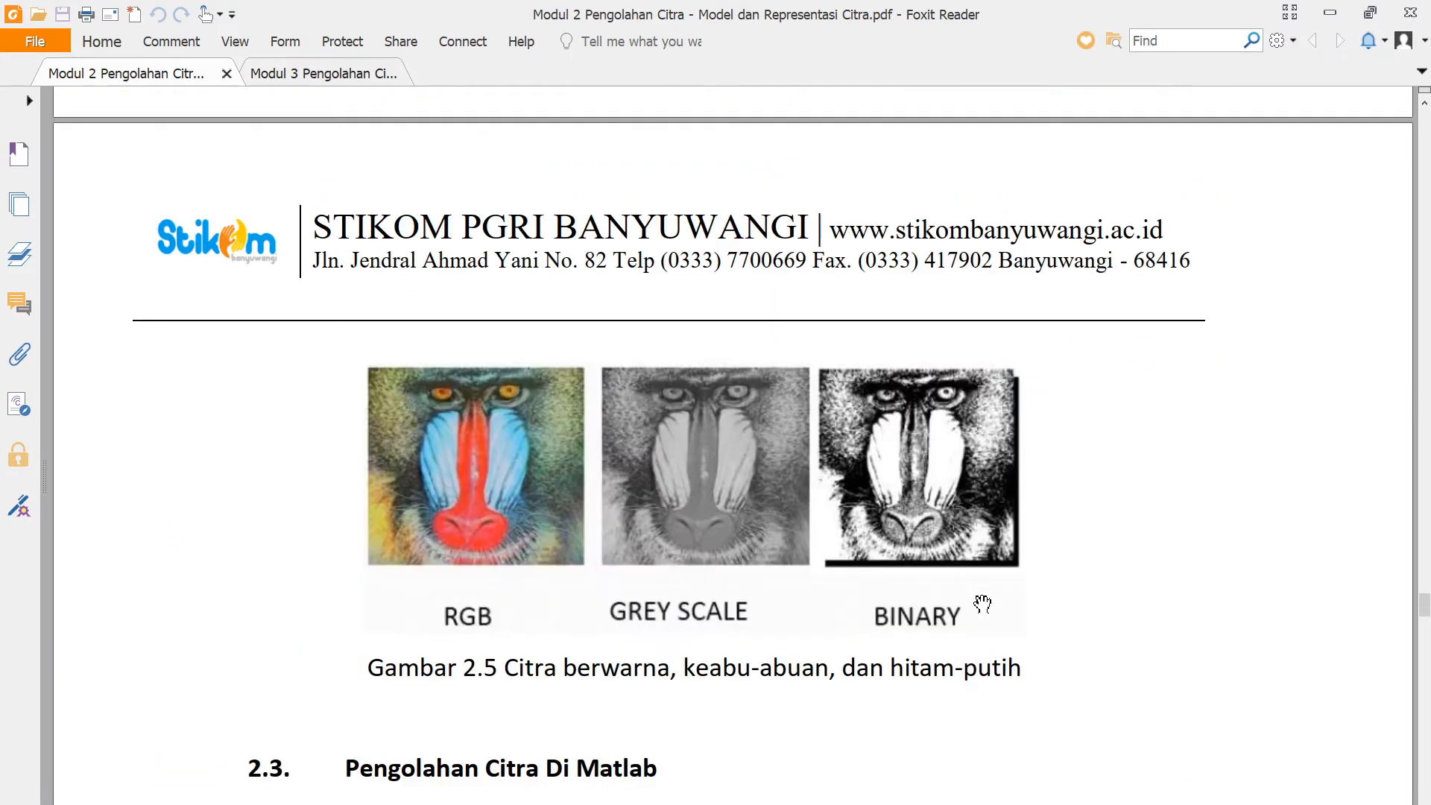
{"action": "scroll", "coordinate": [982, 604], "scroll_direction": "down", "scroll_amount": 10}
{"action": "scroll", "coordinate": [982, 604], "scroll_direction": "up", "scroll_amount": 3}
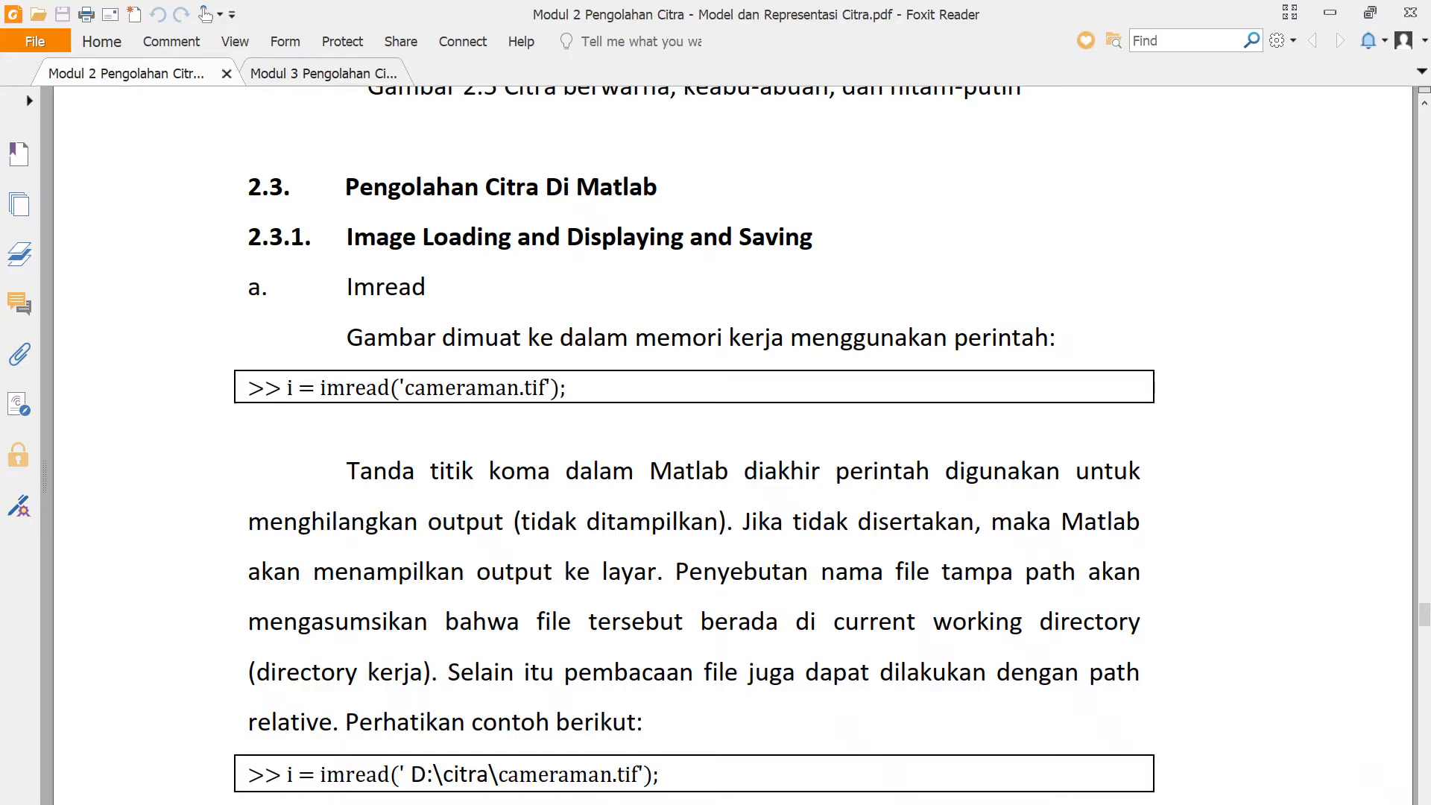
{"action": "key", "text": "alt+Tab"}
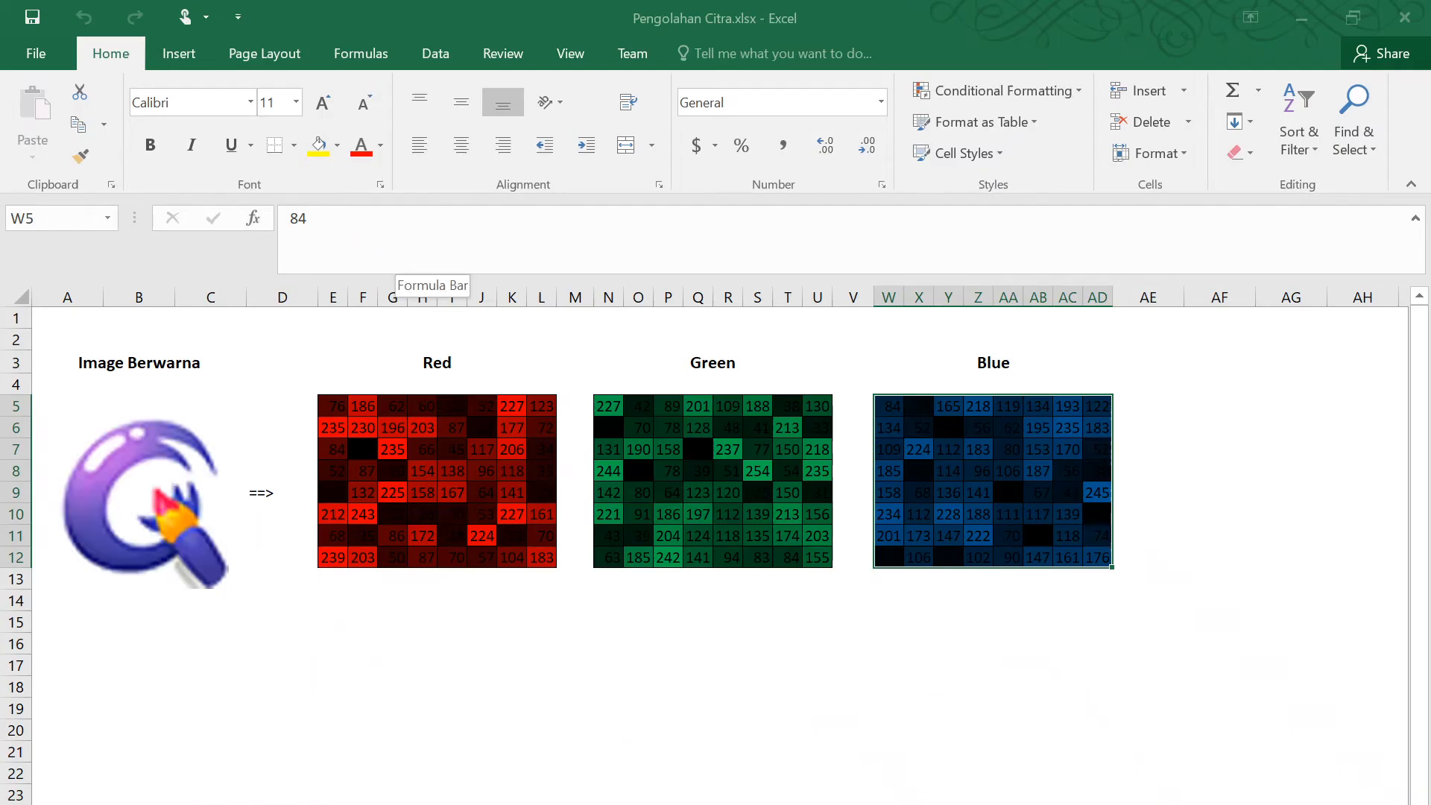
{"action": "key", "text": "alt+Tab"}
{"action": "key", "text": "alt+Tab"}
{"action": "key", "text": "alt+Tab"}
{"action": "key", "text": "alt+Tab"}
{"action": "key", "text": "alt+Tab"}
{"action": "key", "text": "alt+Tab"}
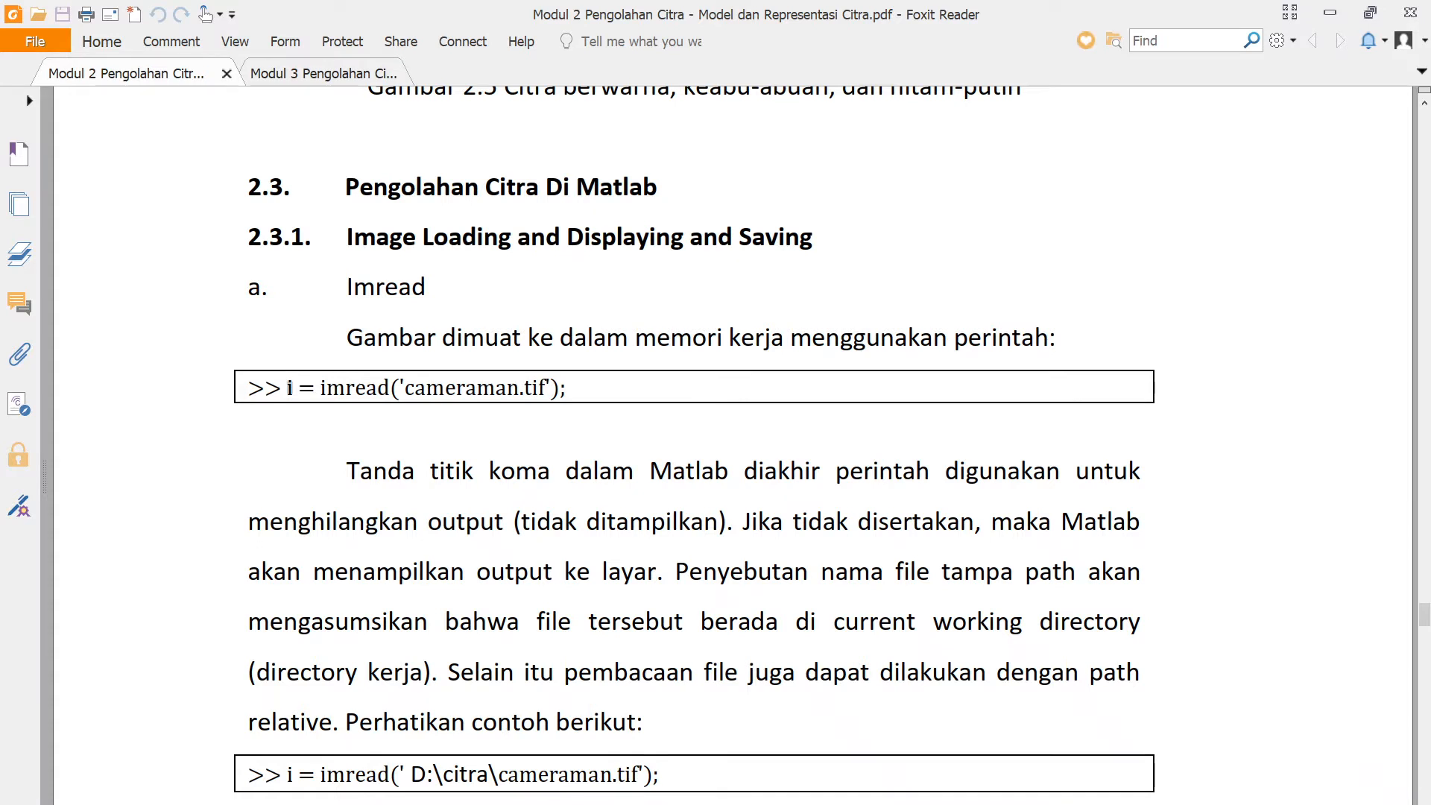
Read the Matlab command explanations in section 2.3.1 from Imread to Subplot, highlighting the example path D:\citra\cameraman.tif.
{"action": "scroll", "coordinate": [289, 298], "scroll_direction": "down", "scroll_amount": 2}
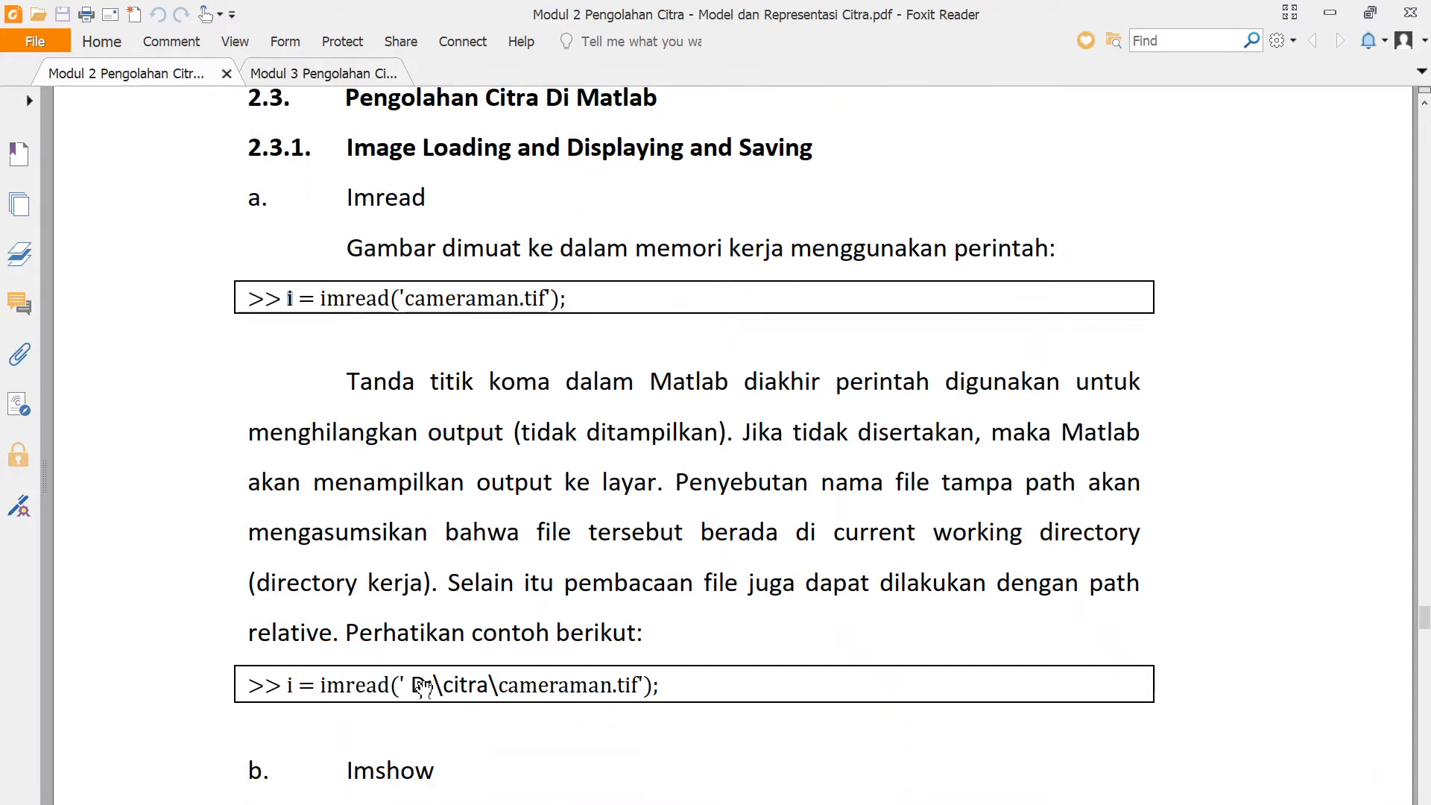
{"action": "left_click_drag", "start_coordinate": [411, 686], "coordinate": [641, 685]}
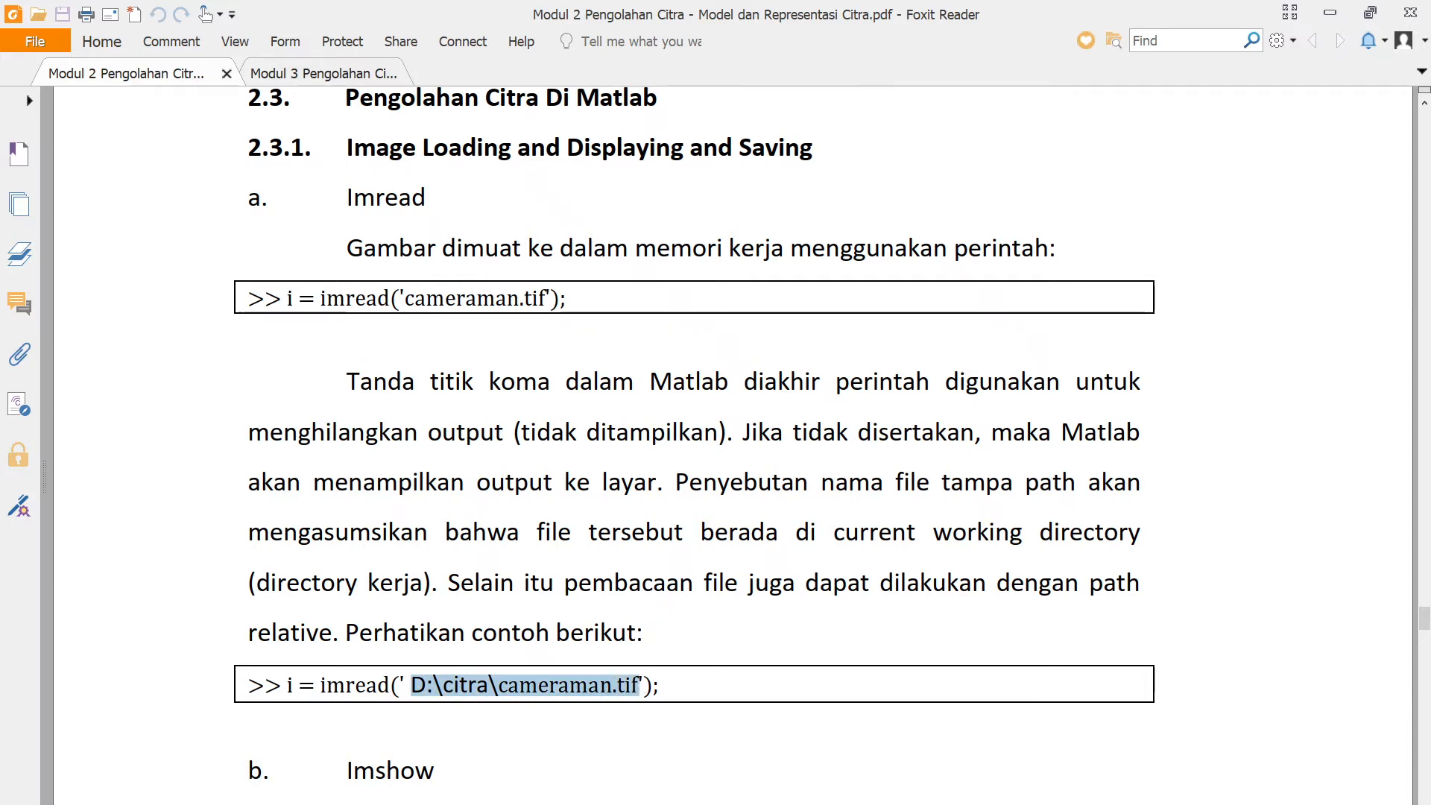
{"action": "scroll", "coordinate": [517, 682], "scroll_direction": "down", "scroll_amount": 5}
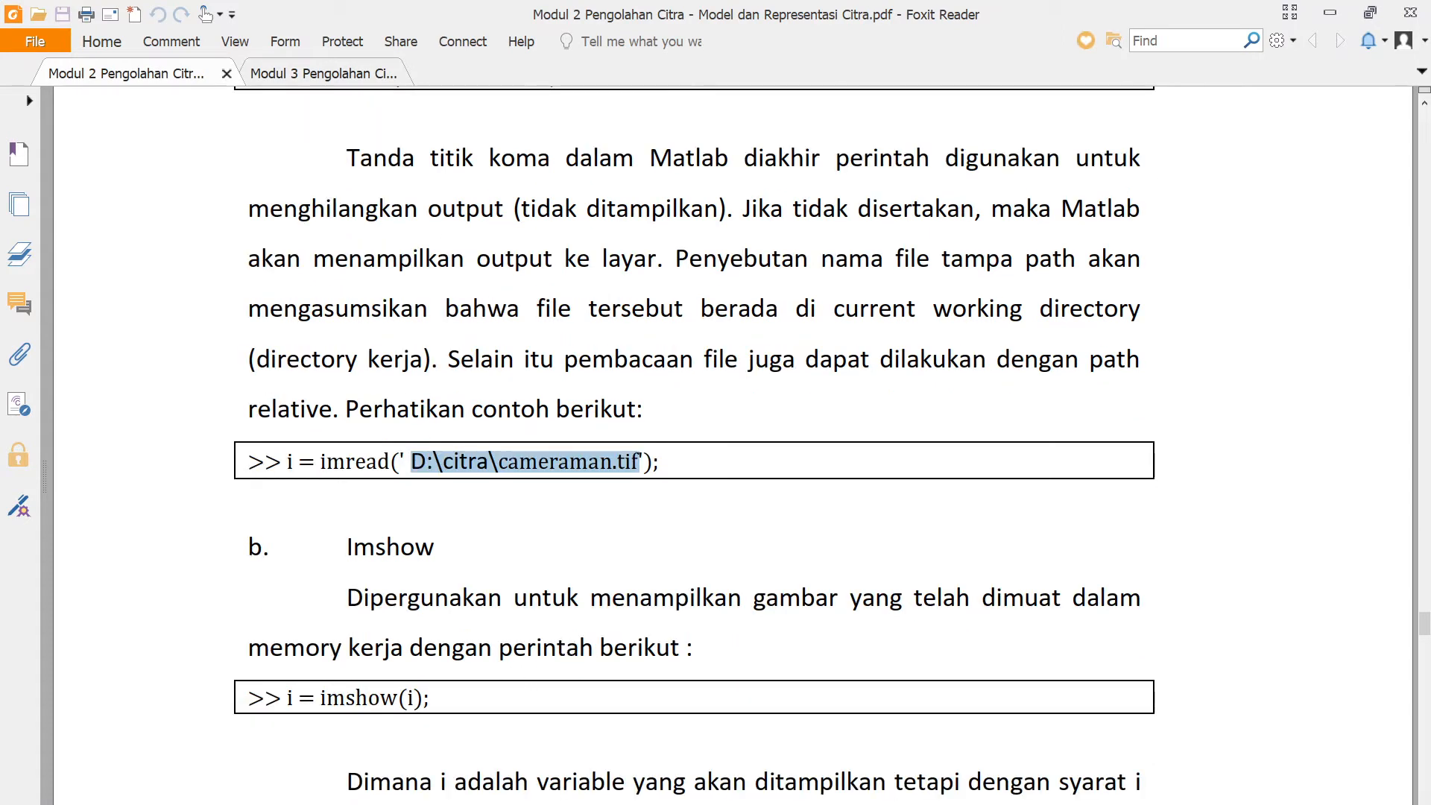
{"action": "scroll", "coordinate": [513, 677], "scroll_direction": "down", "scroll_amount": 15}
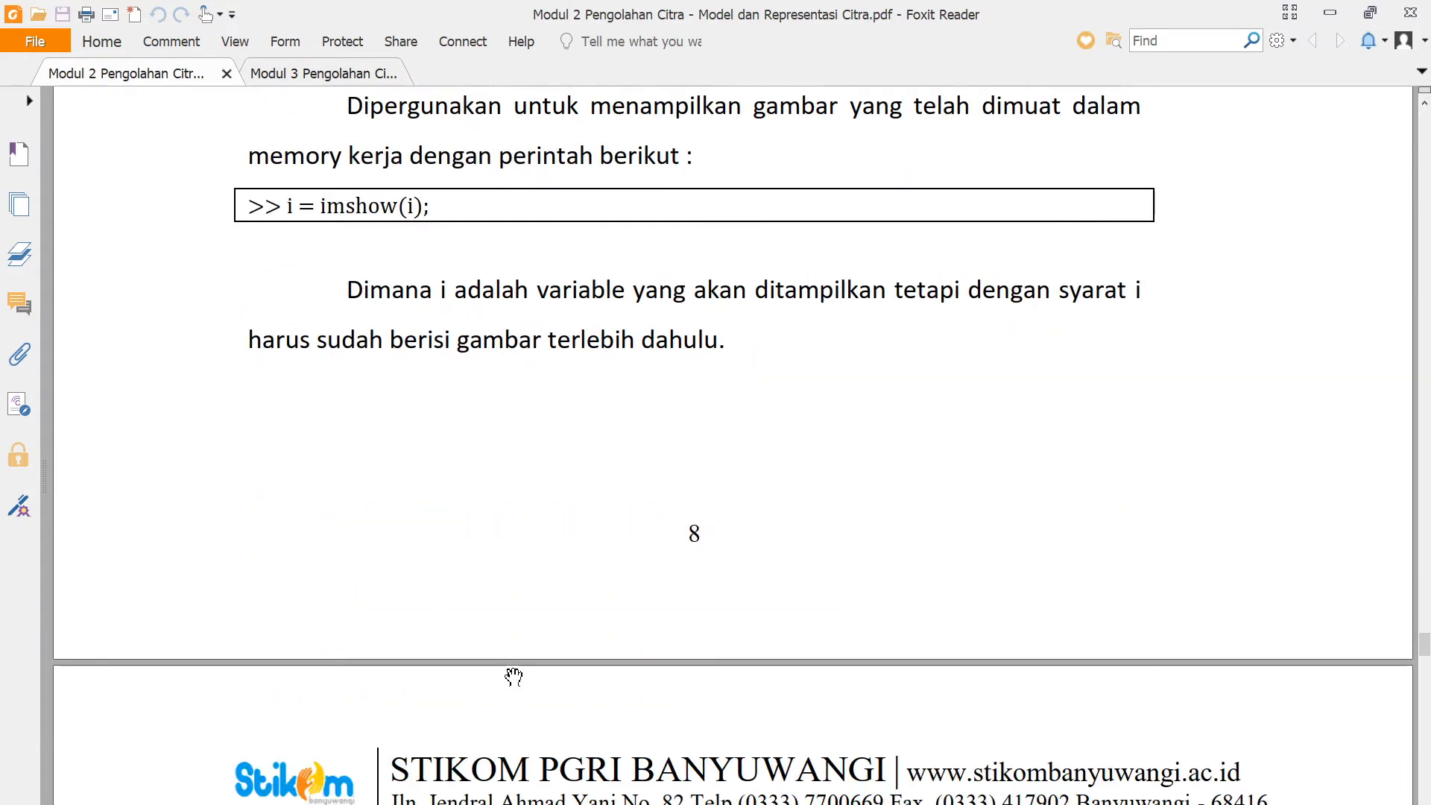
{"action": "scroll", "coordinate": [514, 676], "scroll_direction": "down", "scroll_amount": 3}
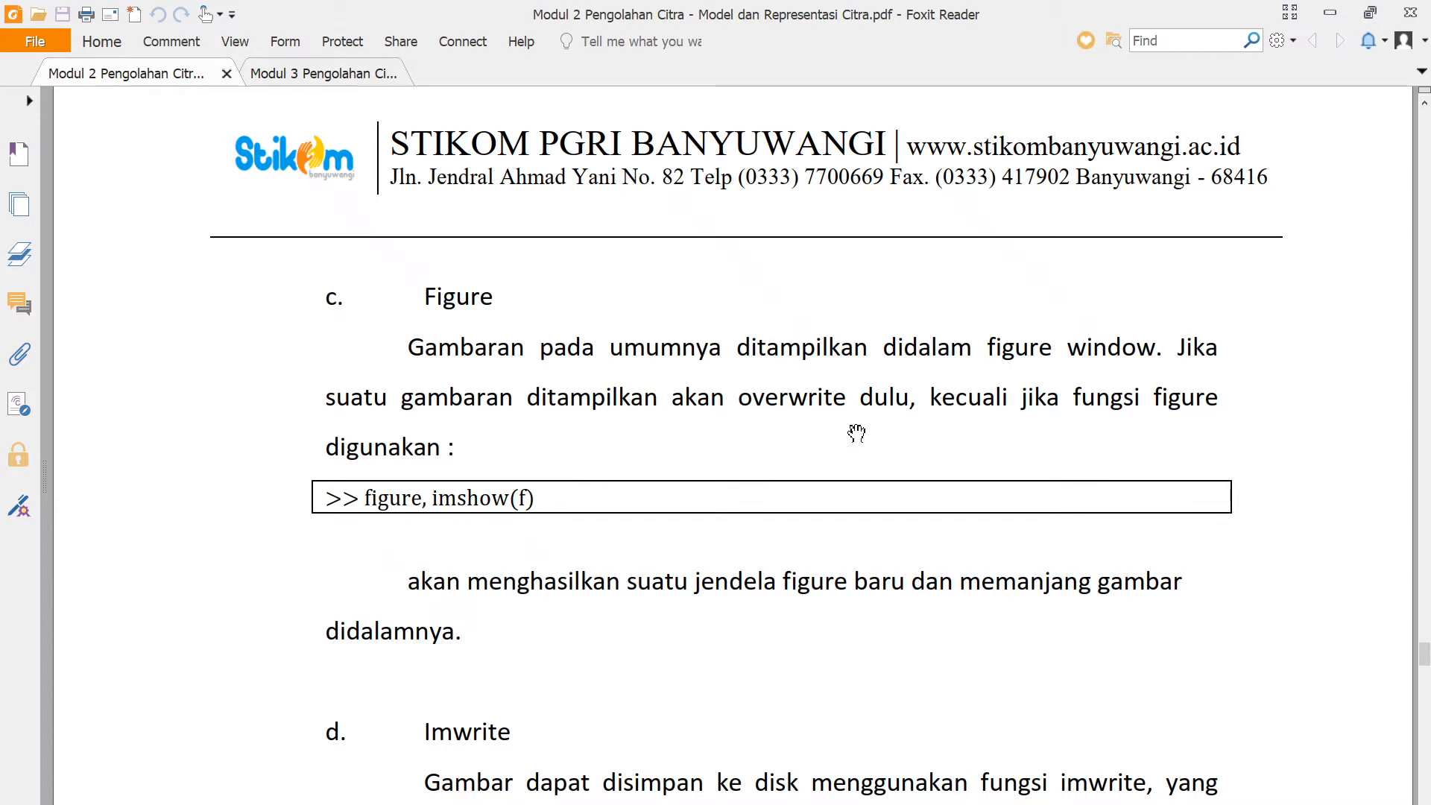
{"action": "scroll", "coordinate": [856, 432], "scroll_direction": "down", "scroll_amount": 4}
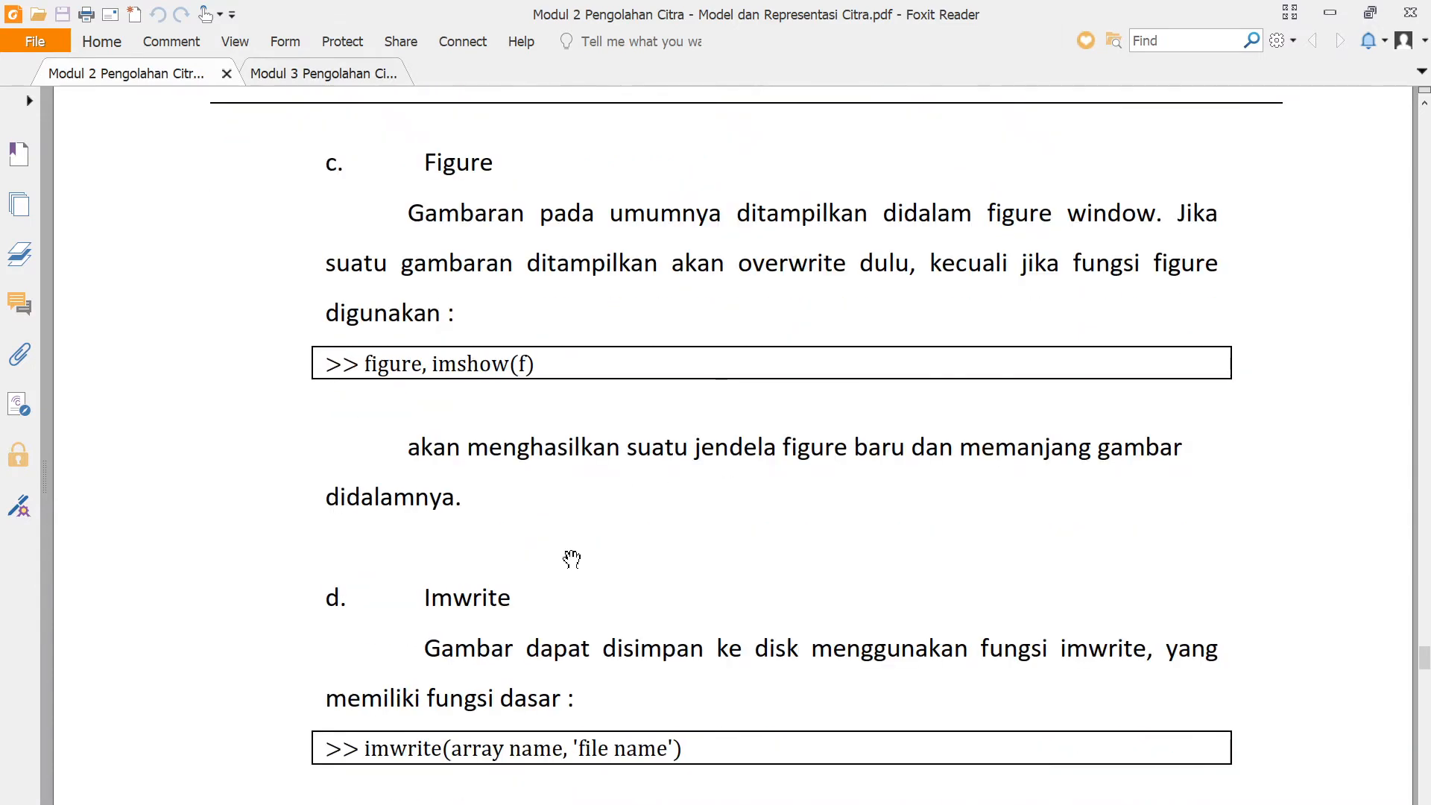
{"action": "scroll", "coordinate": [572, 559], "scroll_direction": "down", "scroll_amount": 1}
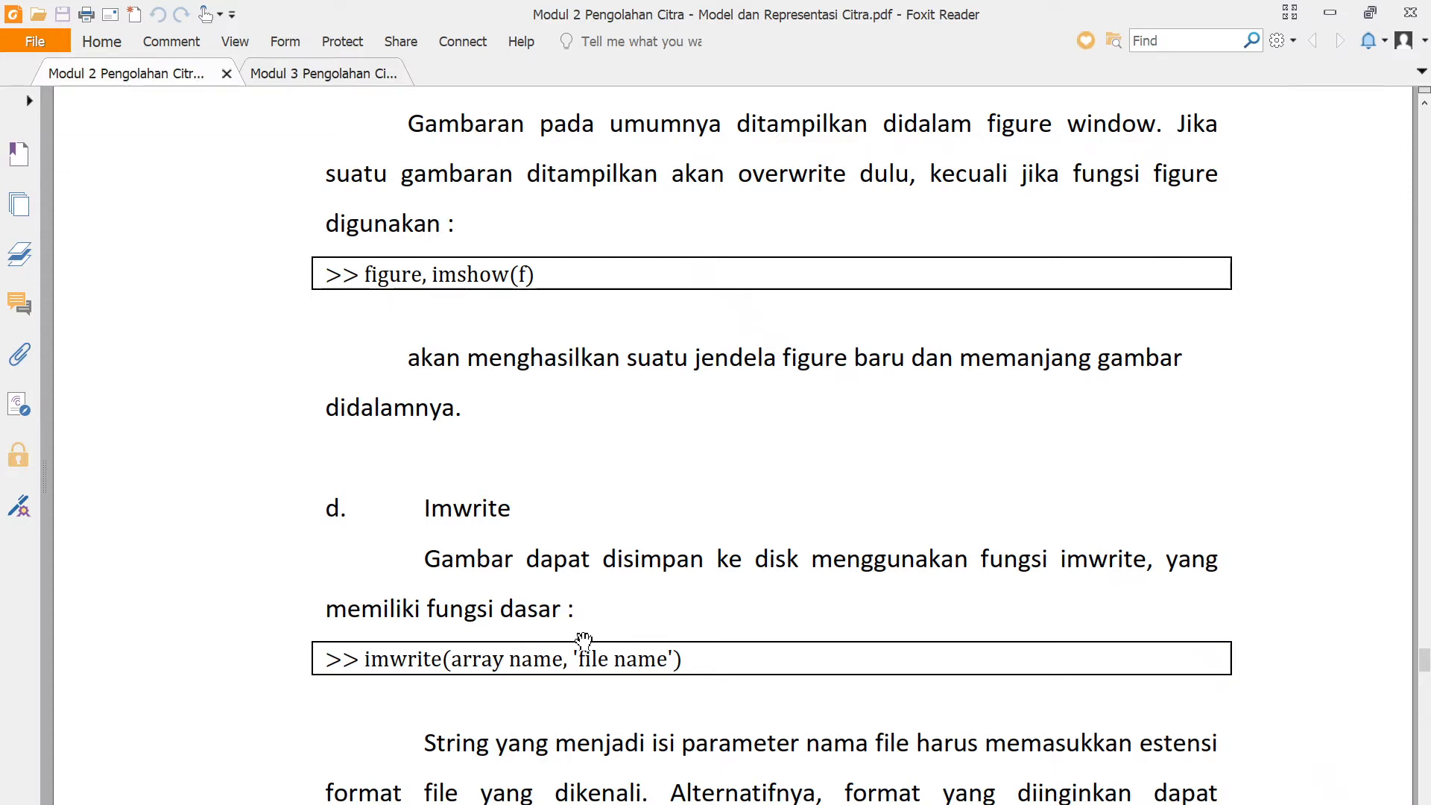
{"action": "scroll", "coordinate": [641, 620], "scroll_direction": "down", "scroll_amount": 10}
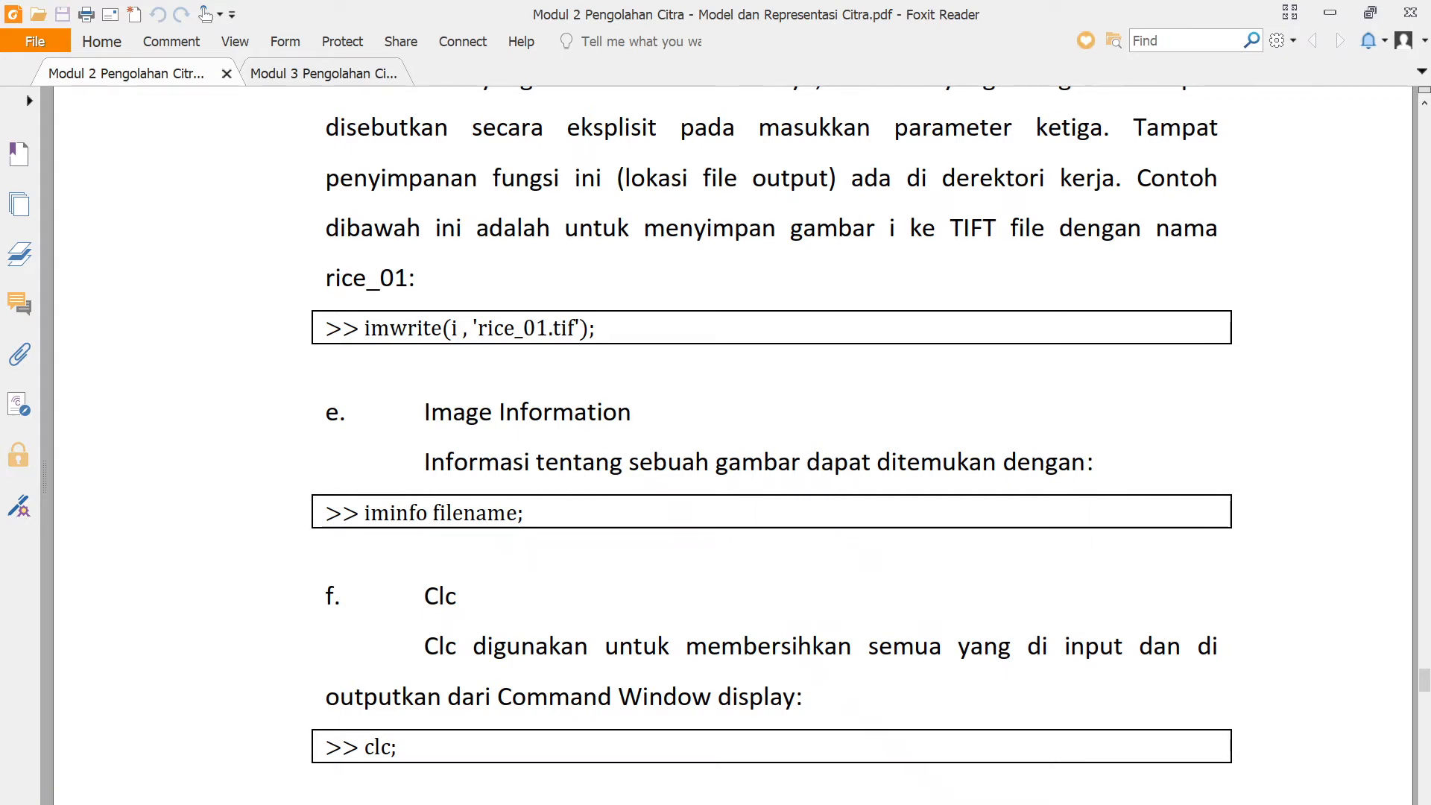
{"action": "scroll", "coordinate": [562, 597], "scroll_direction": "down", "scroll_amount": 2}
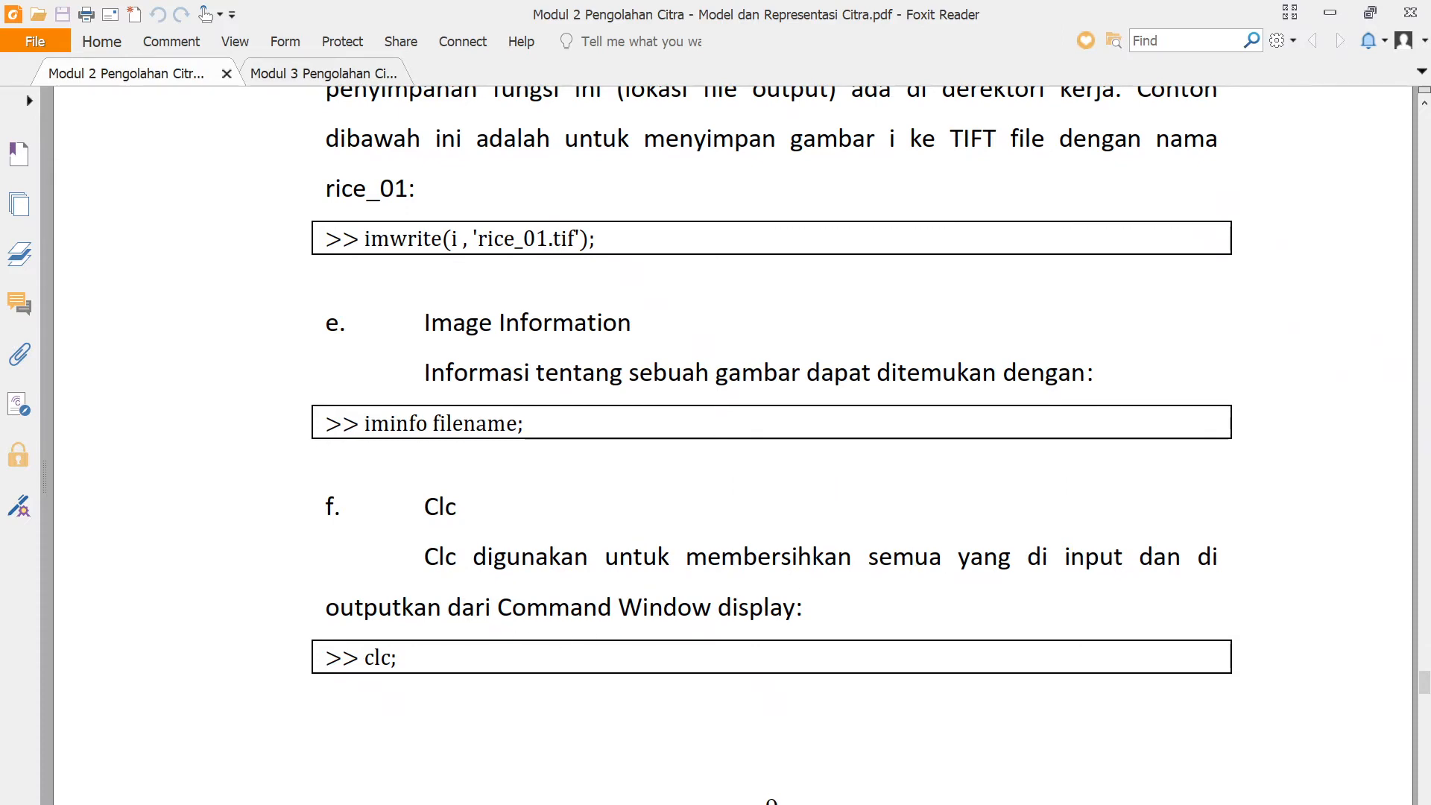
{"action": "scroll", "coordinate": [641, 619], "scroll_direction": "down", "scroll_amount": 10}
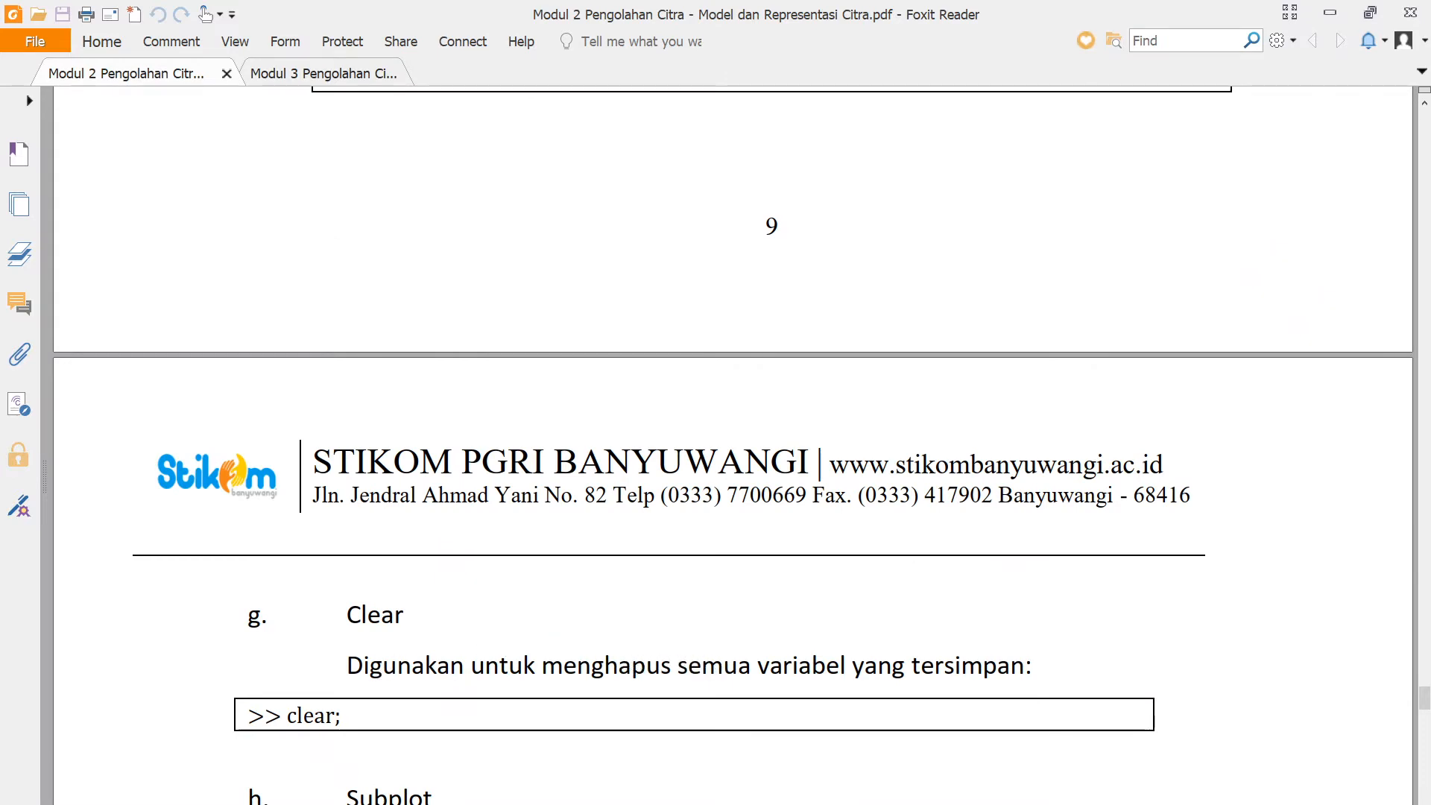
{"action": "scroll", "coordinate": [414, 533], "scroll_direction": "down", "scroll_amount": 5}
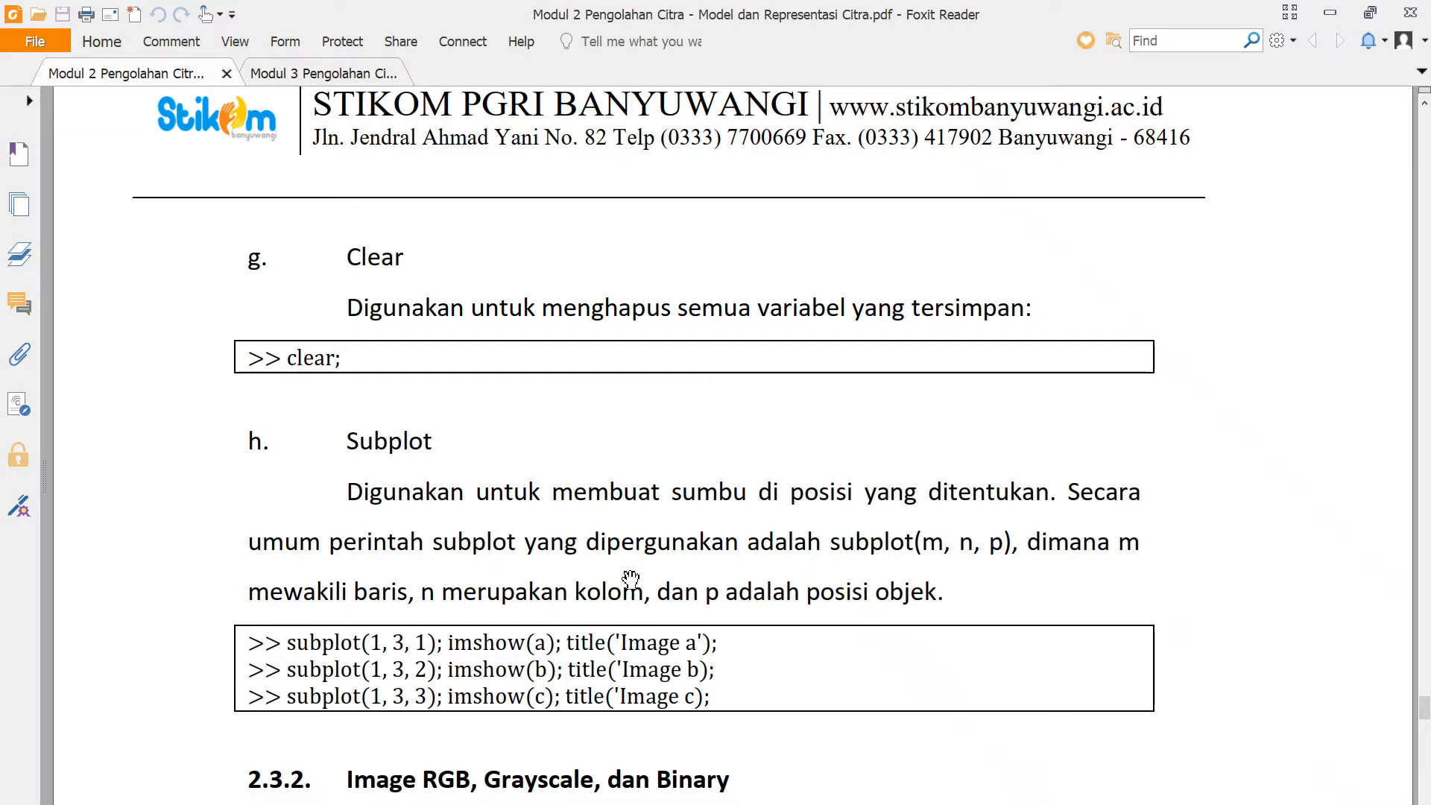
Switch to the Pengolahan Citra.xlsx workbook in Excel and select the Red channel matrix E5:L12.
{"action": "key", "text": "alt+Tab"}
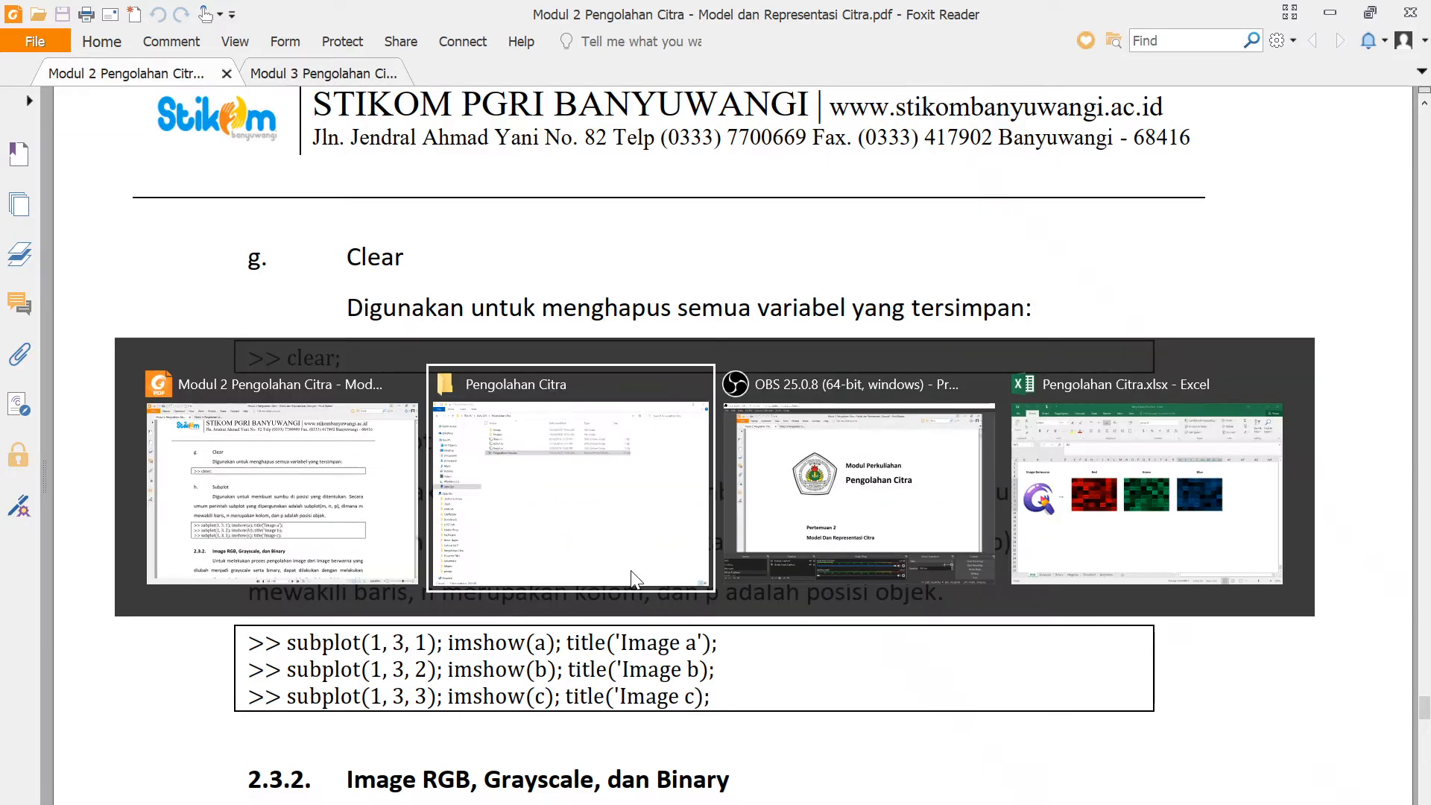
{"action": "key", "text": "alt+Tab"}
{"action": "key", "text": "alt+Tab"}
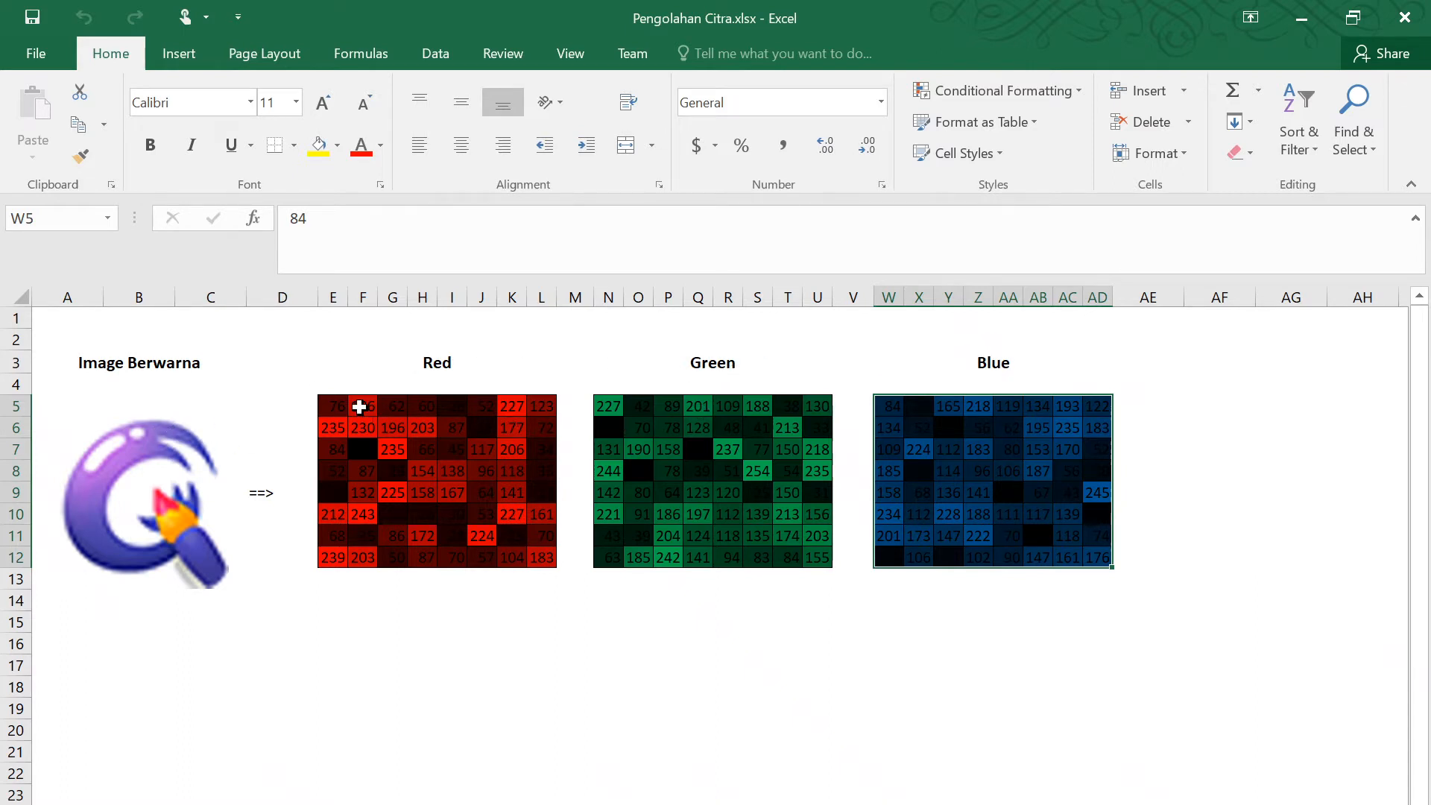
{"action": "left_click_drag", "start_coordinate": [338, 403], "coordinate": [538, 551]}
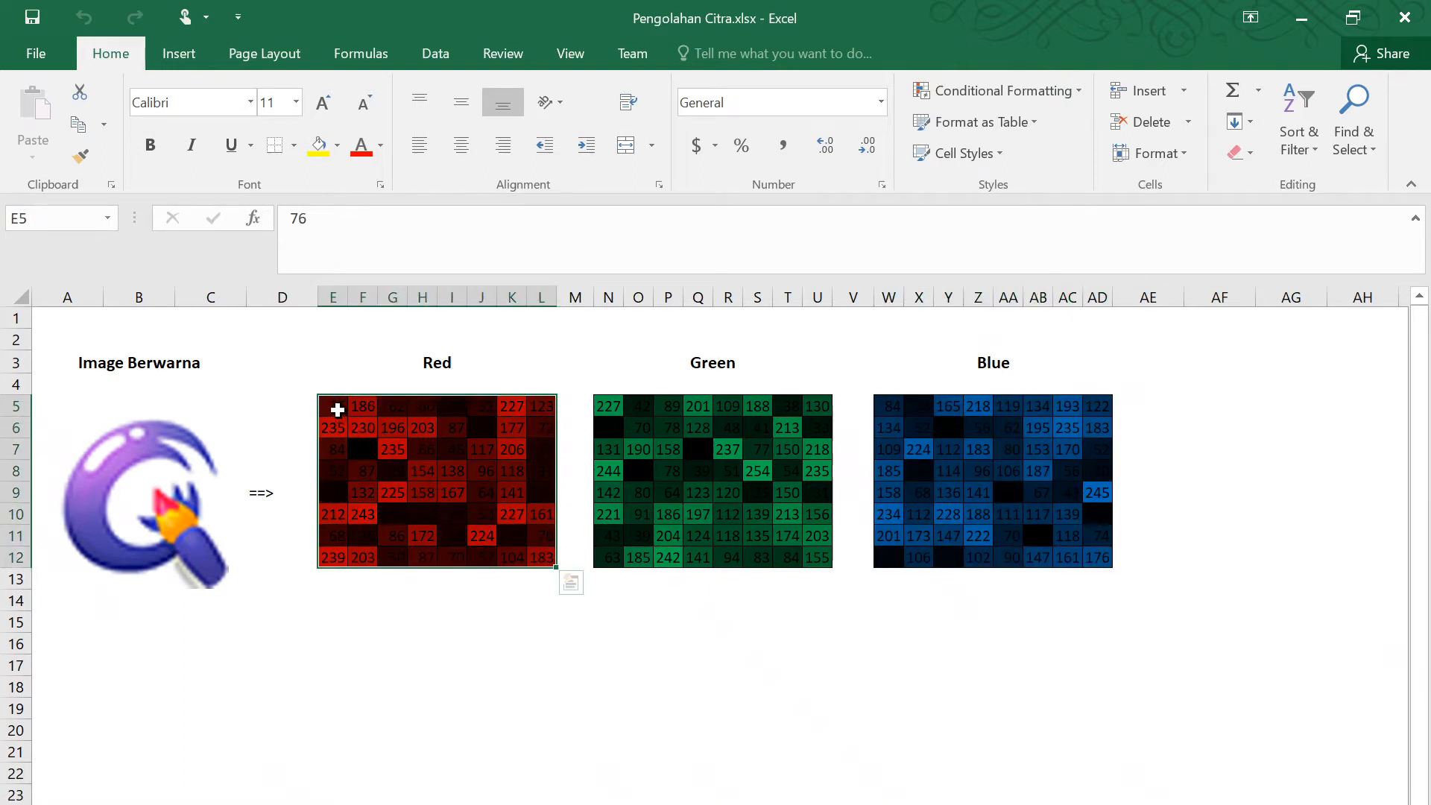
Enter the intensity range 0-255 in cell F15 below the Red matrix.
{"action": "left_click", "coordinate": [358, 617]}
{"action": "type", "text": "0"}
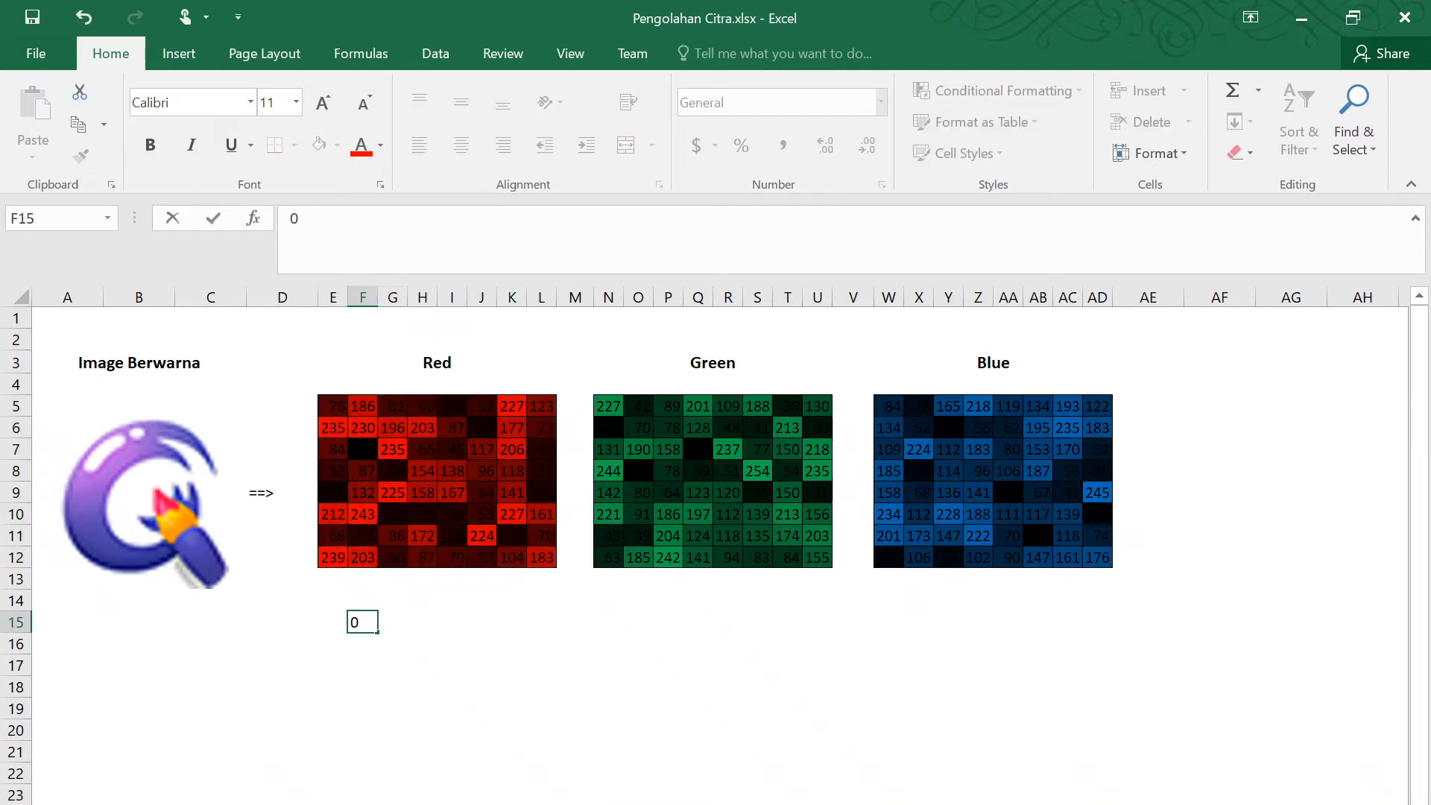
{"action": "type", "text": "-255"}
{"action": "left_click", "coordinate": [494, 650]}
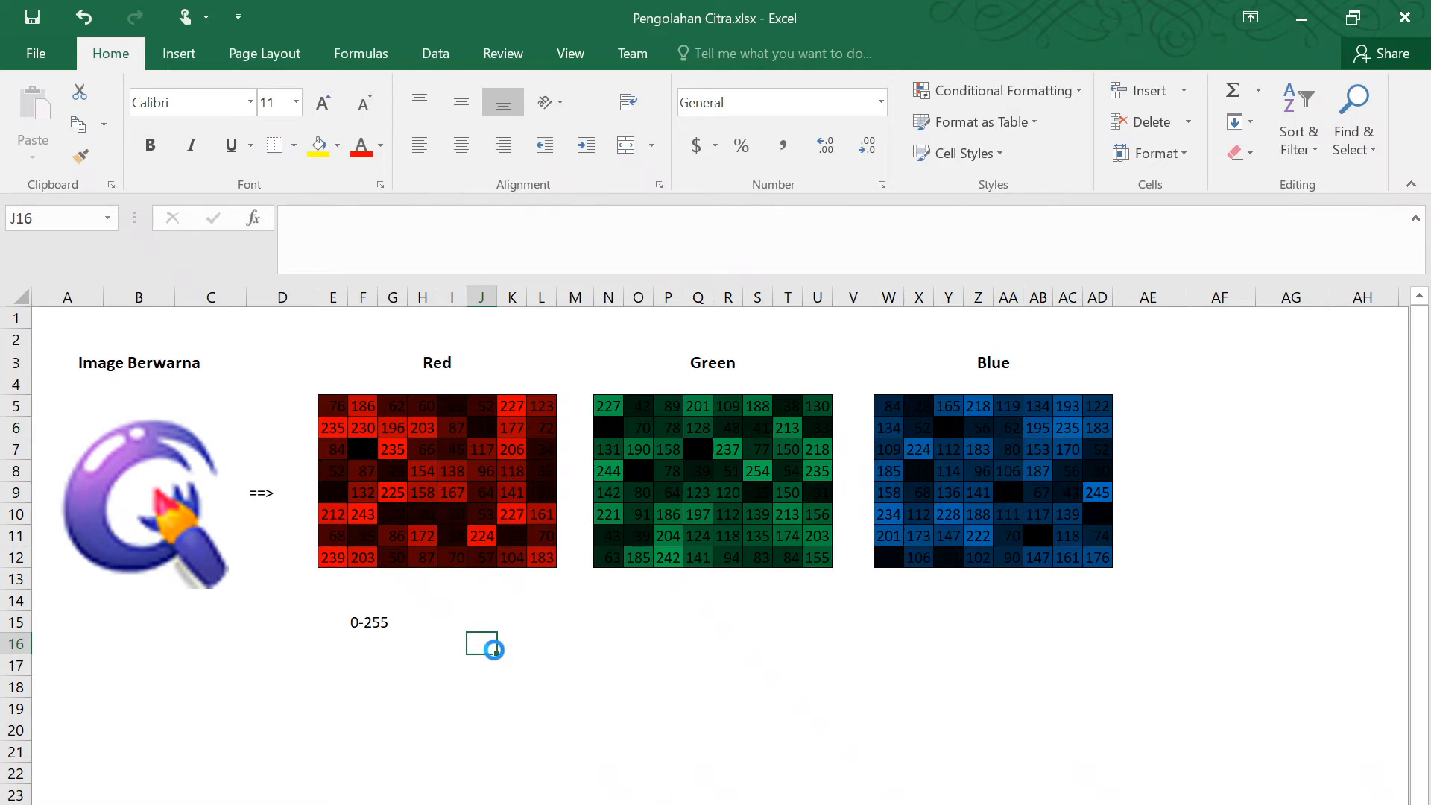
Clear the 0-255 note from cells F15:G15 below the Red matrix.
{"action": "scroll", "coordinate": [493, 650], "scroll_direction": "up", "scroll_amount": 3, "text": "ctrl"}
{"action": "scroll", "coordinate": [493, 650], "scroll_direction": "up", "scroll_amount": 1, "text": "ctrl"}
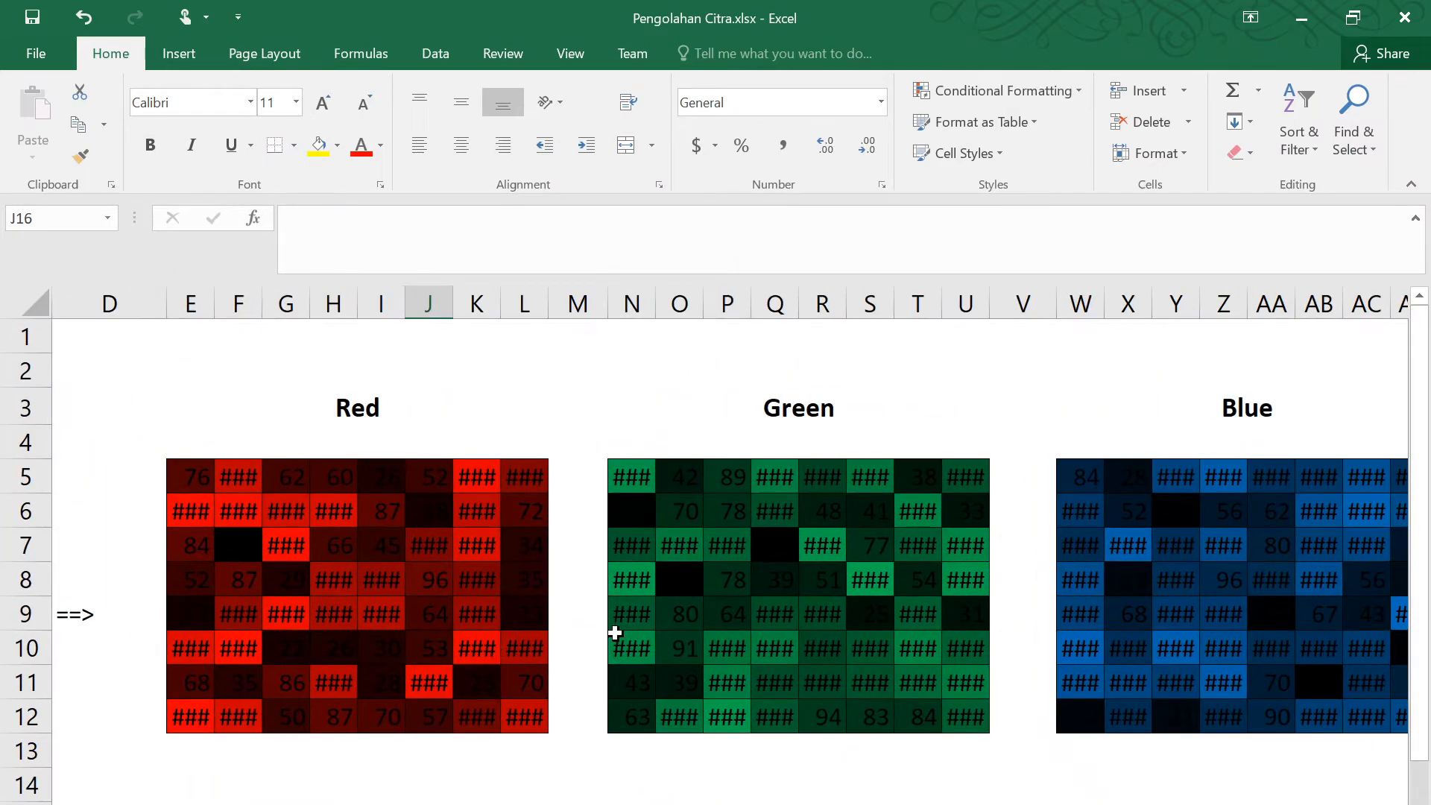
{"action": "scroll", "coordinate": [615, 633], "scroll_direction": "down", "scroll_amount": 2, "text": "ctrl"}
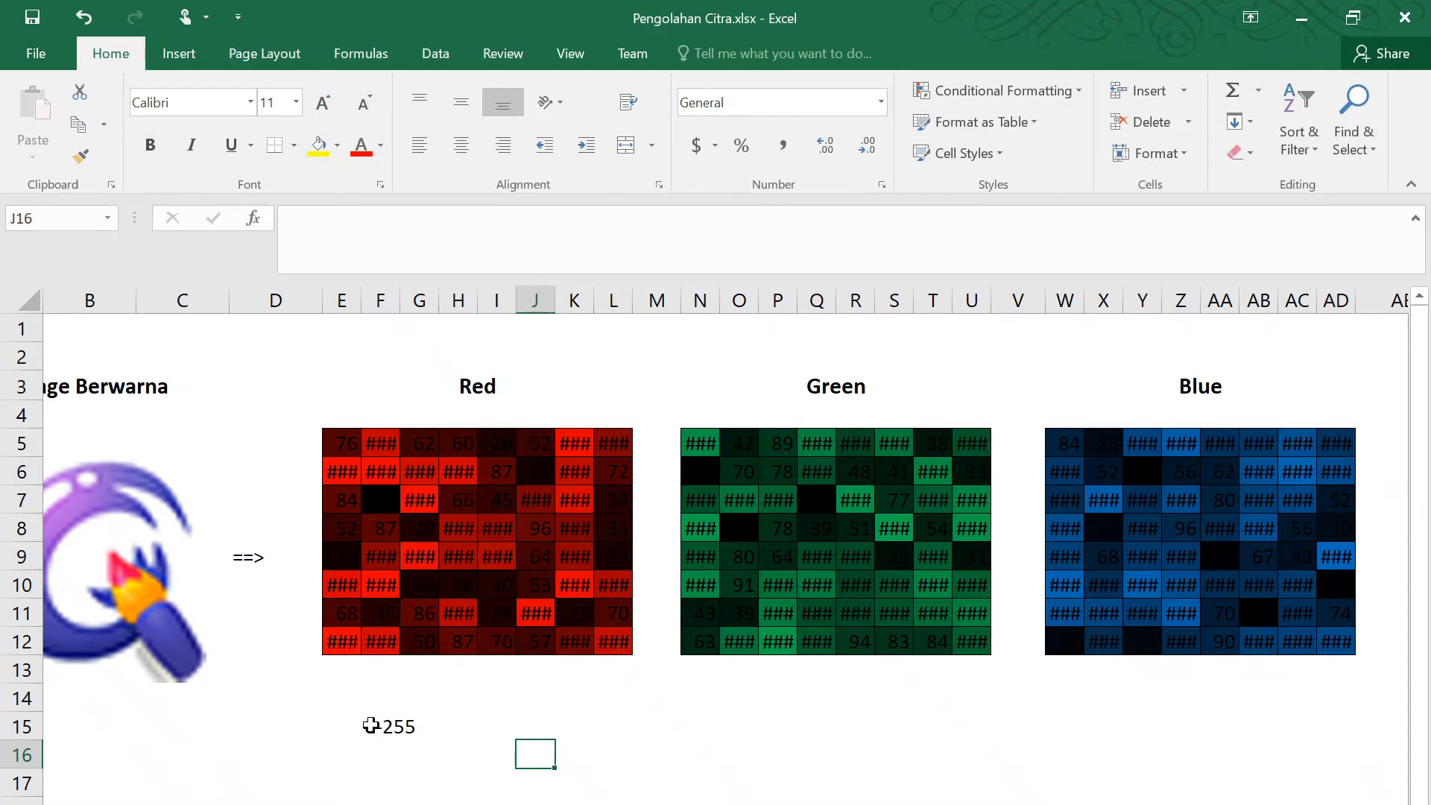
{"action": "left_click_drag", "start_coordinate": [377, 725], "coordinate": [409, 726]}
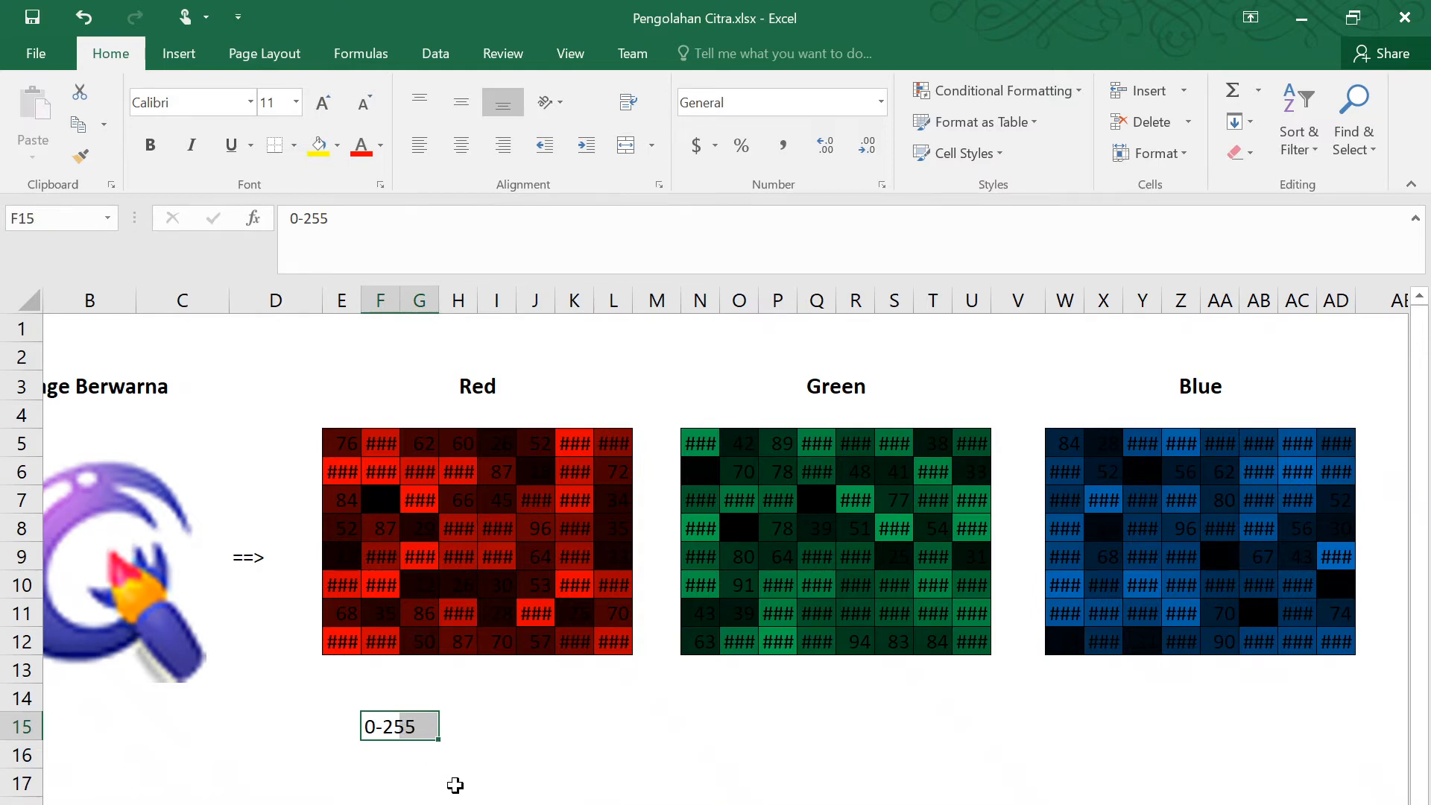
{"action": "key", "text": "Delete"}
Switch to the RGB-to-grayscale worksheet and inspect the Red matrix's first-row pixel values from B3 to G3.
{"action": "key", "text": "ctrl+Page_Down"}
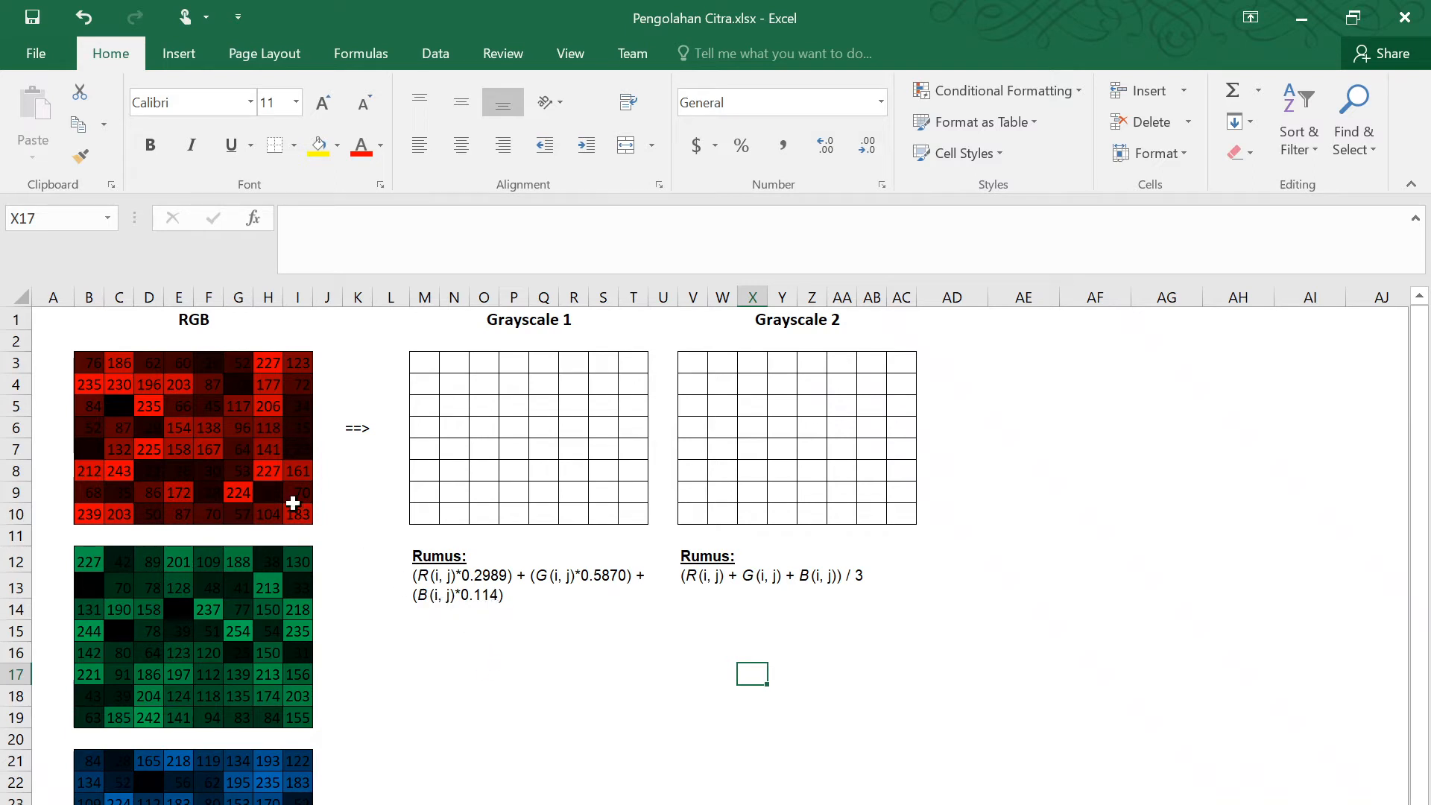
{"action": "left_click", "coordinate": [88, 363]}
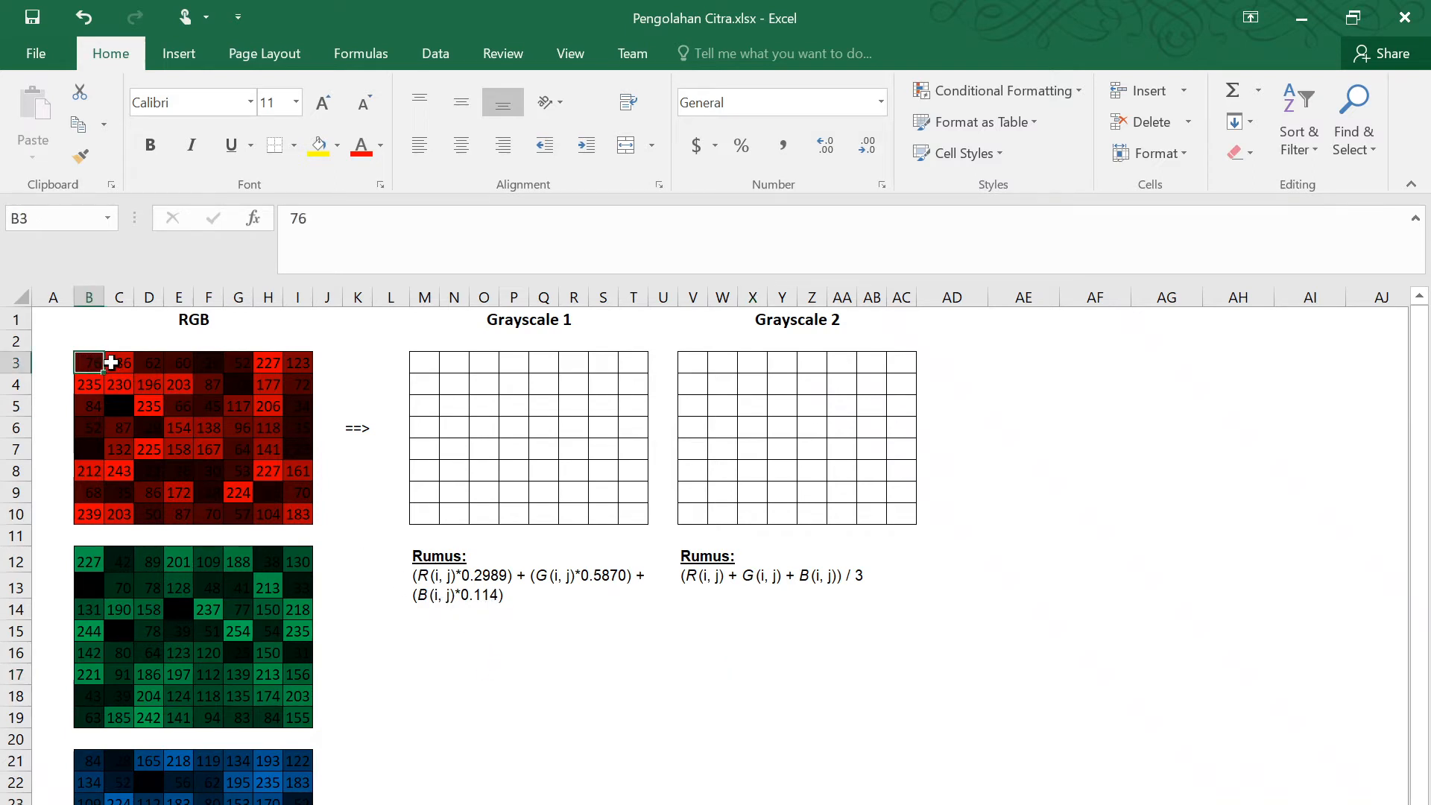
{"action": "left_click", "coordinate": [123, 362]}
{"action": "left_click", "coordinate": [145, 363]}
{"action": "left_click", "coordinate": [178, 365]}
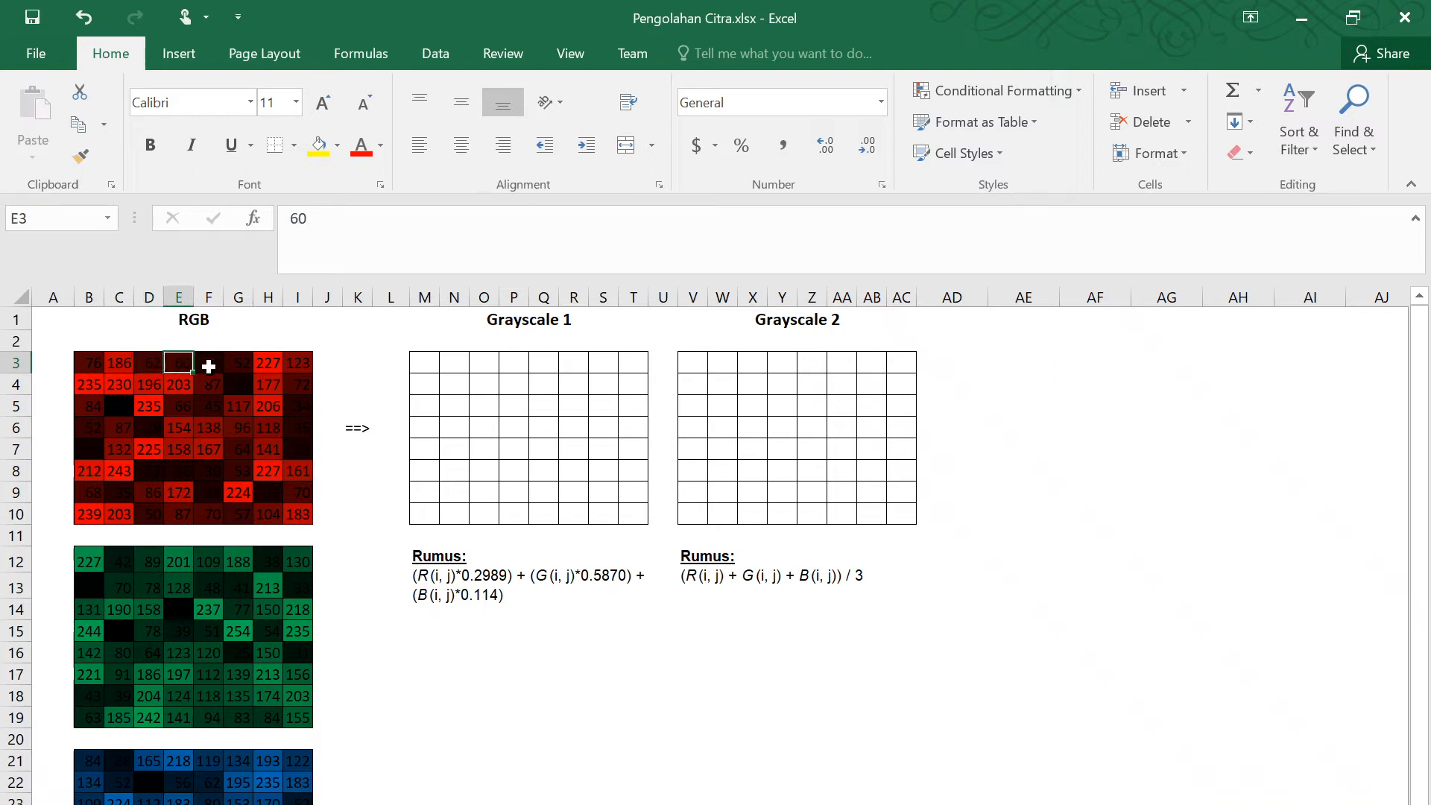
{"action": "left_click", "coordinate": [208, 366]}
{"action": "left_click", "coordinate": [239, 365]}
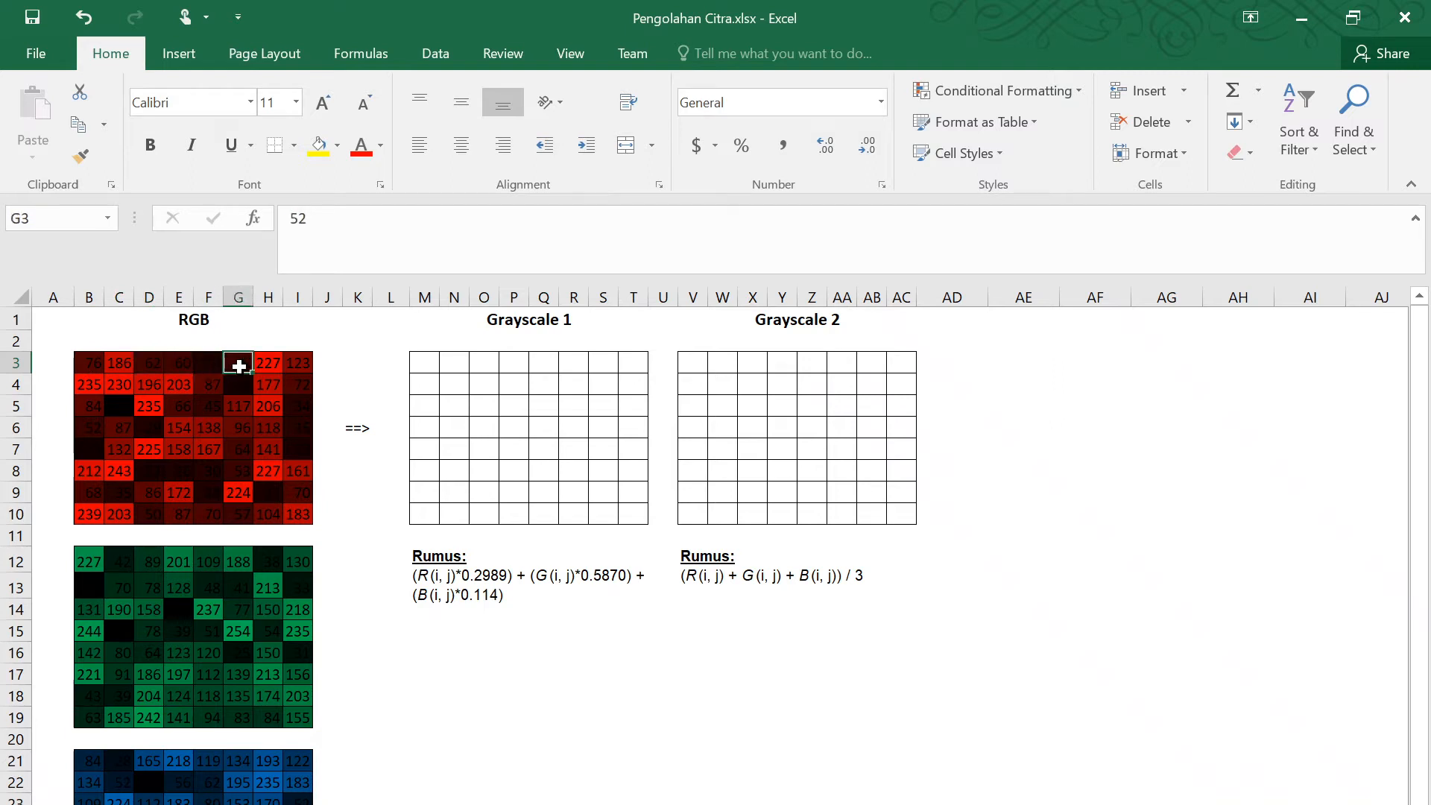
Compare the first pixel of the red, green and blue matrices in cells B3, B12 and B21.
{"action": "left_click", "coordinate": [87, 367]}
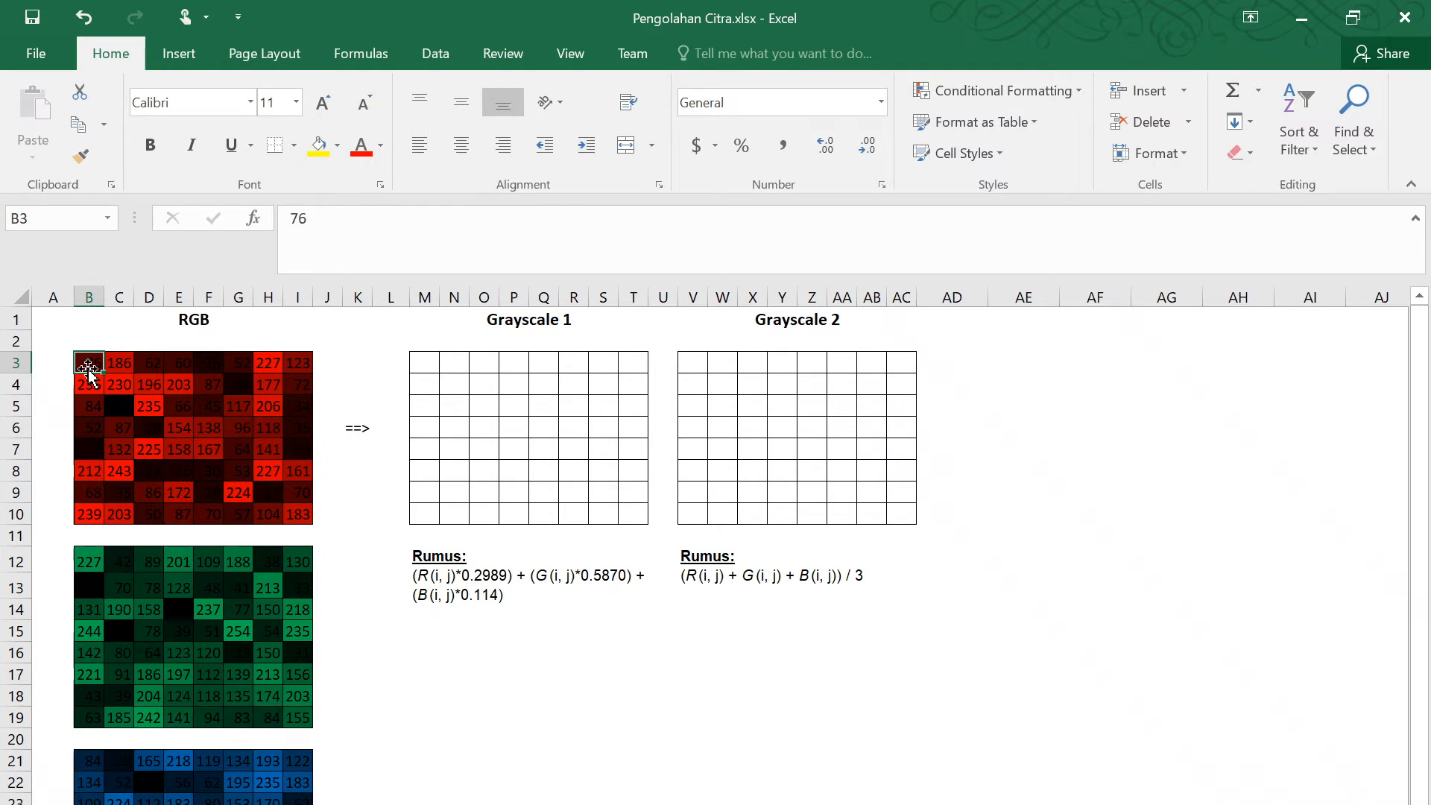
{"action": "left_click", "coordinate": [90, 557]}
{"action": "left_click", "coordinate": [82, 764]}
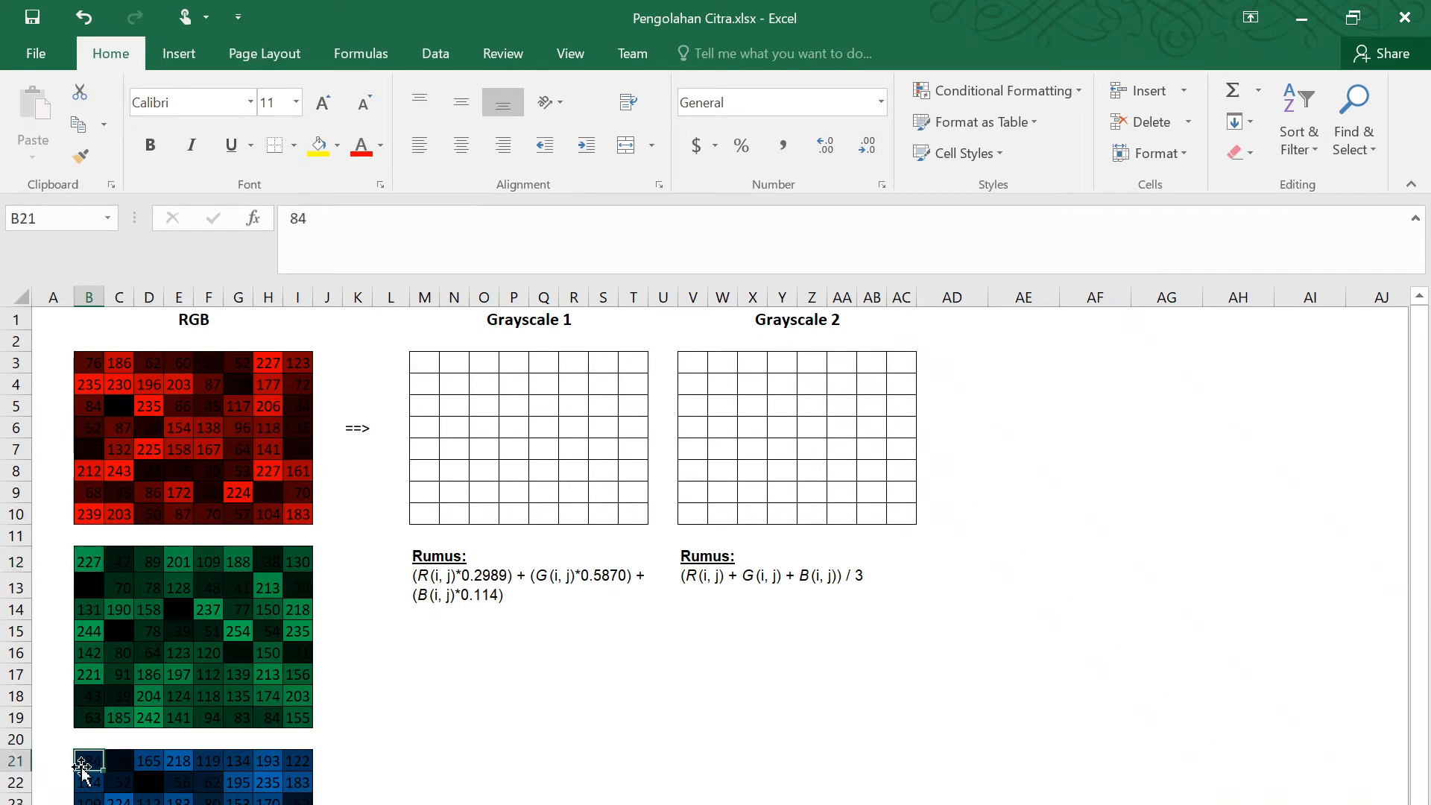
Highlight the whole red matrix B3:I10, its first row B3:I3, its first column B3:B10 and the single pixel E4.
{"action": "left_click", "coordinate": [87, 365]}
{"action": "left_click_drag", "start_coordinate": [101, 374], "coordinate": [293, 511]}
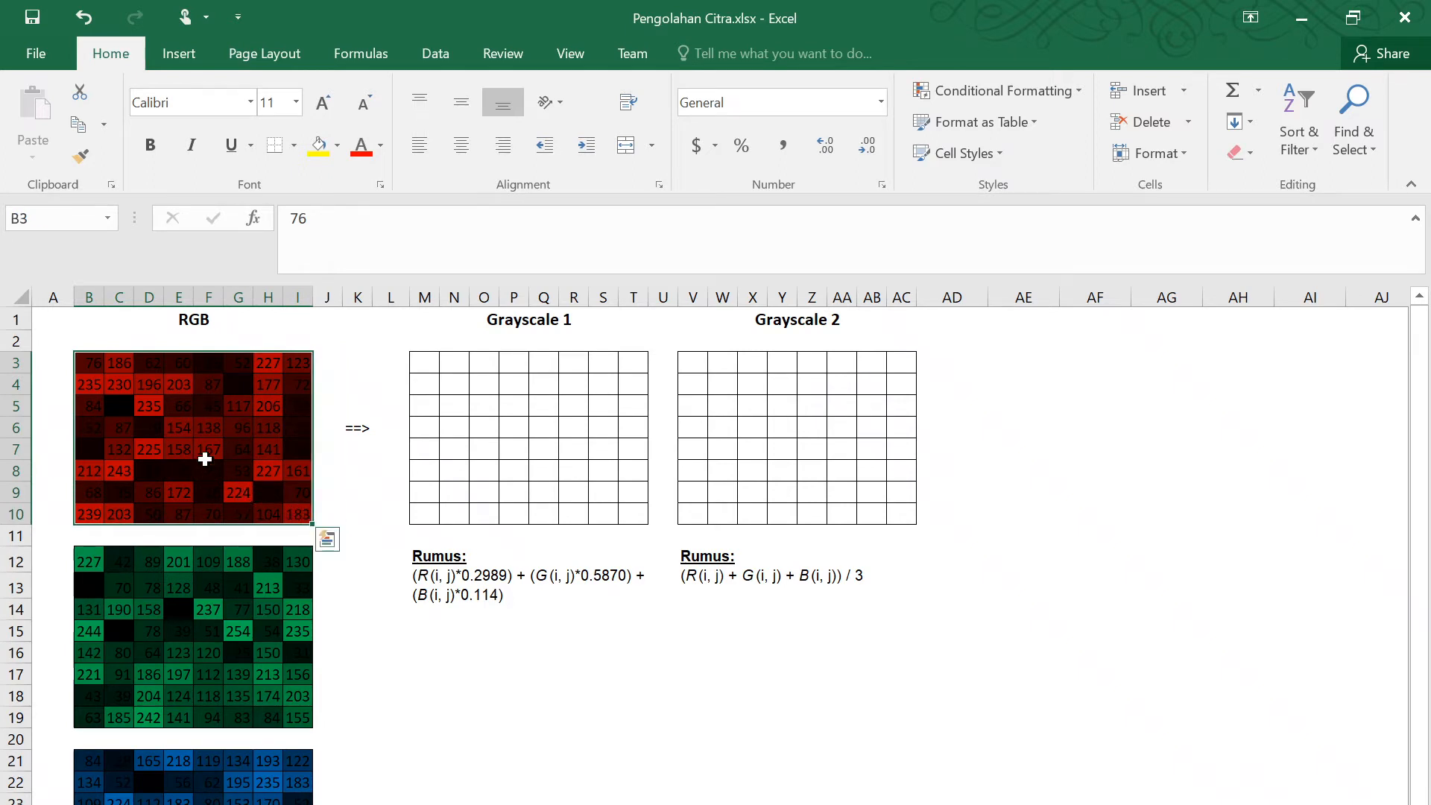
{"action": "left_click", "coordinate": [101, 363]}
{"action": "left_click_drag", "start_coordinate": [100, 363], "coordinate": [302, 362]}
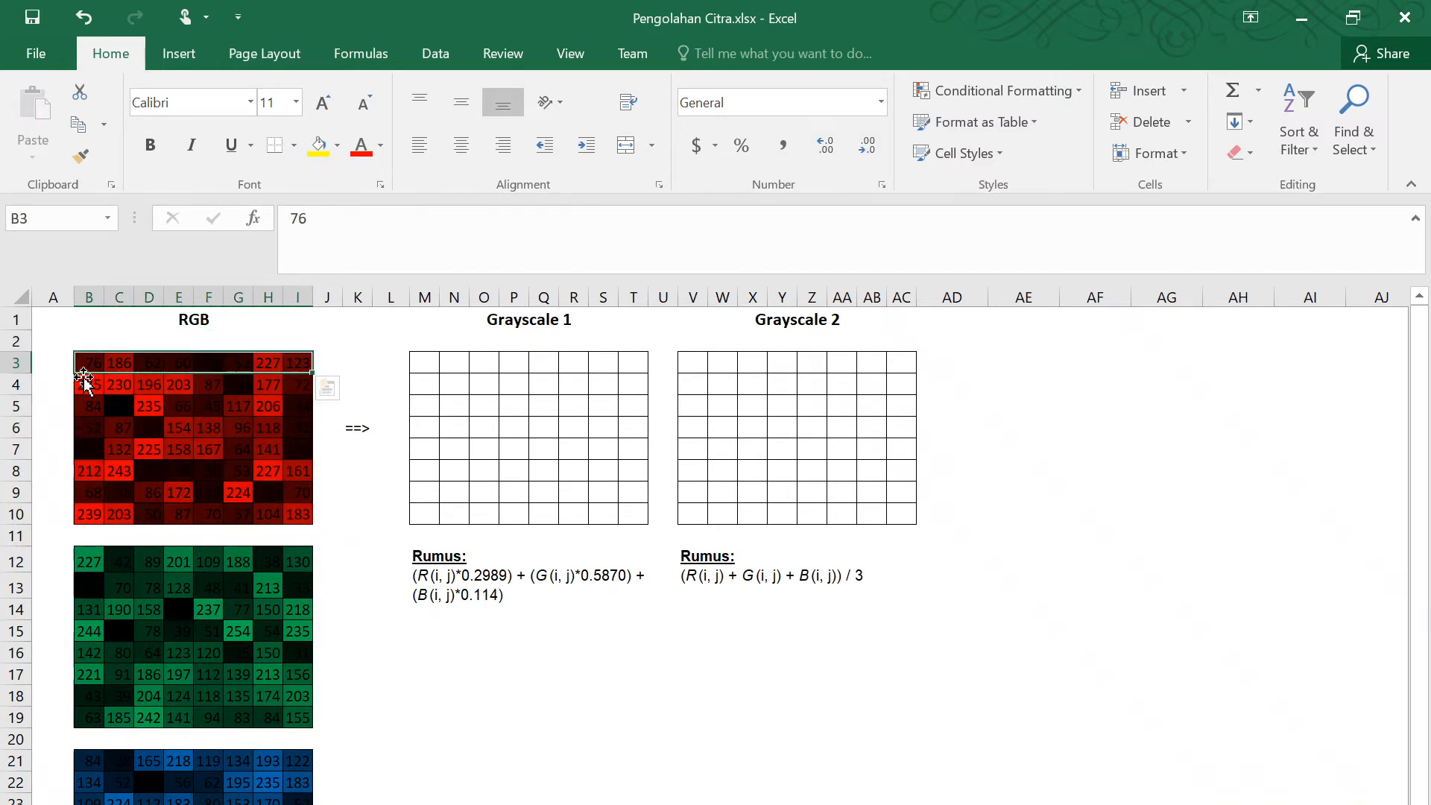
{"action": "left_click_drag", "start_coordinate": [88, 364], "coordinate": [78, 516]}
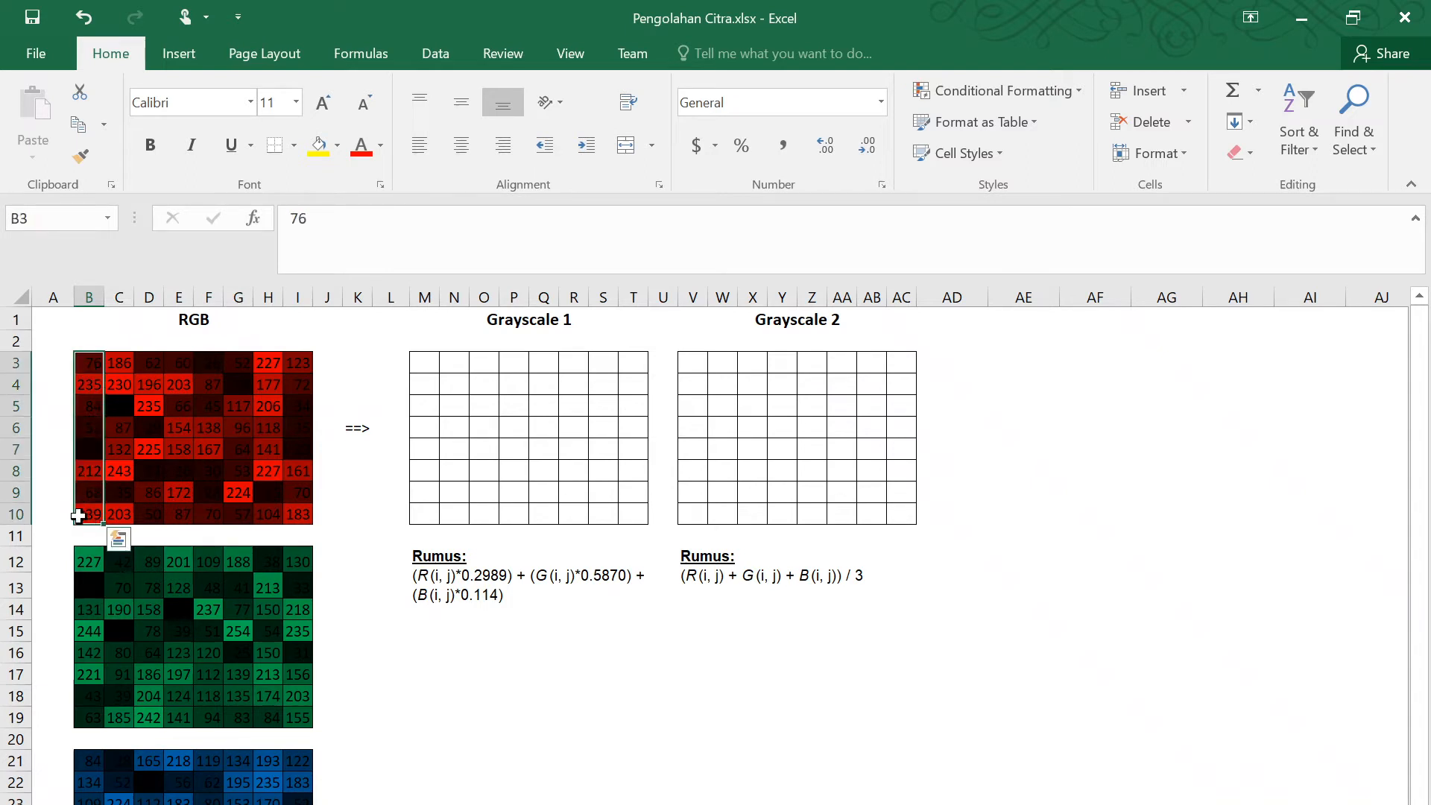
{"action": "left_click", "coordinate": [185, 386]}
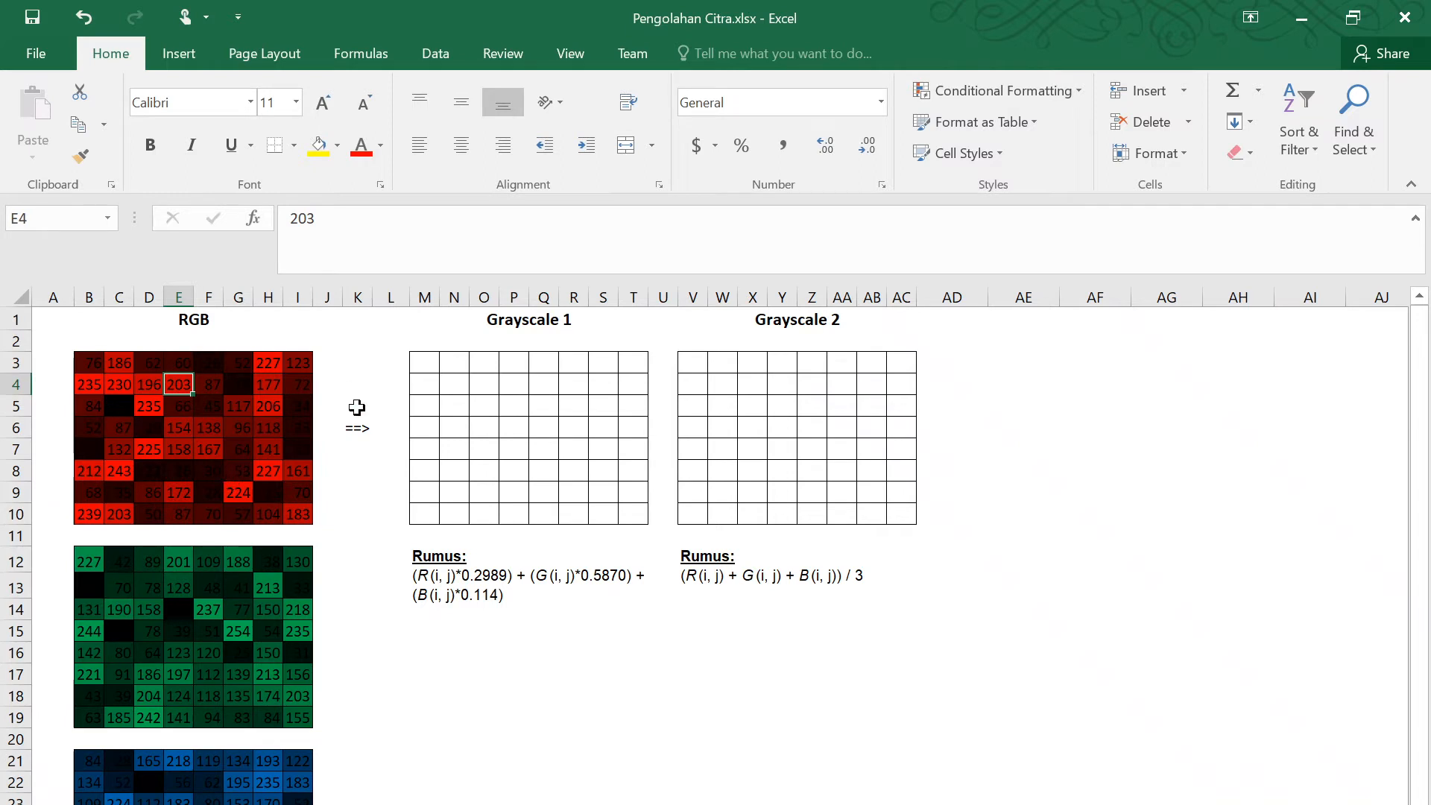
Begin the weighted grayscale formula in cell M3 with the red term, =(B3*0.2989.
{"action": "left_click", "coordinate": [426, 362]}
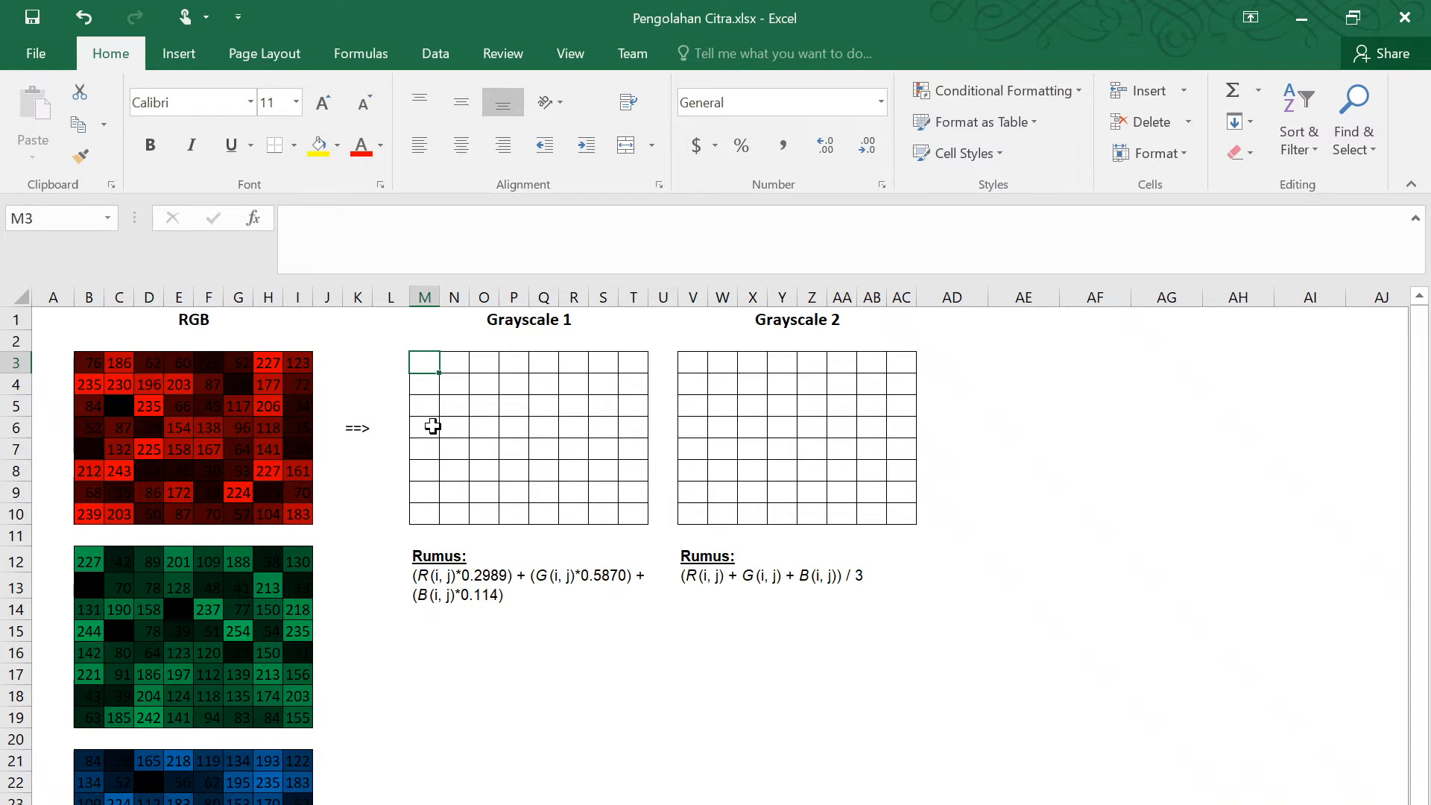
{"action": "type", "text": "="}
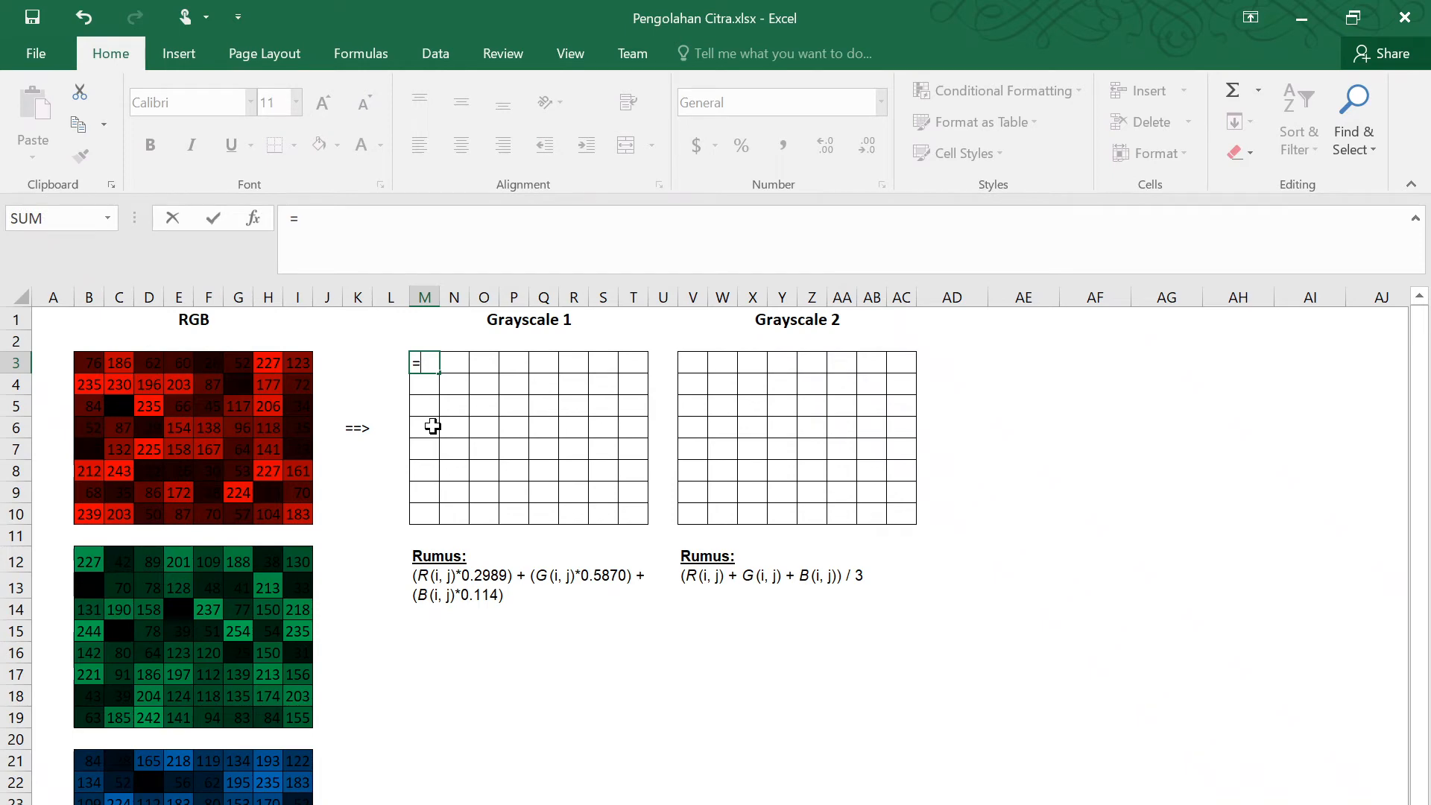
{"action": "left_click", "coordinate": [92, 366]}
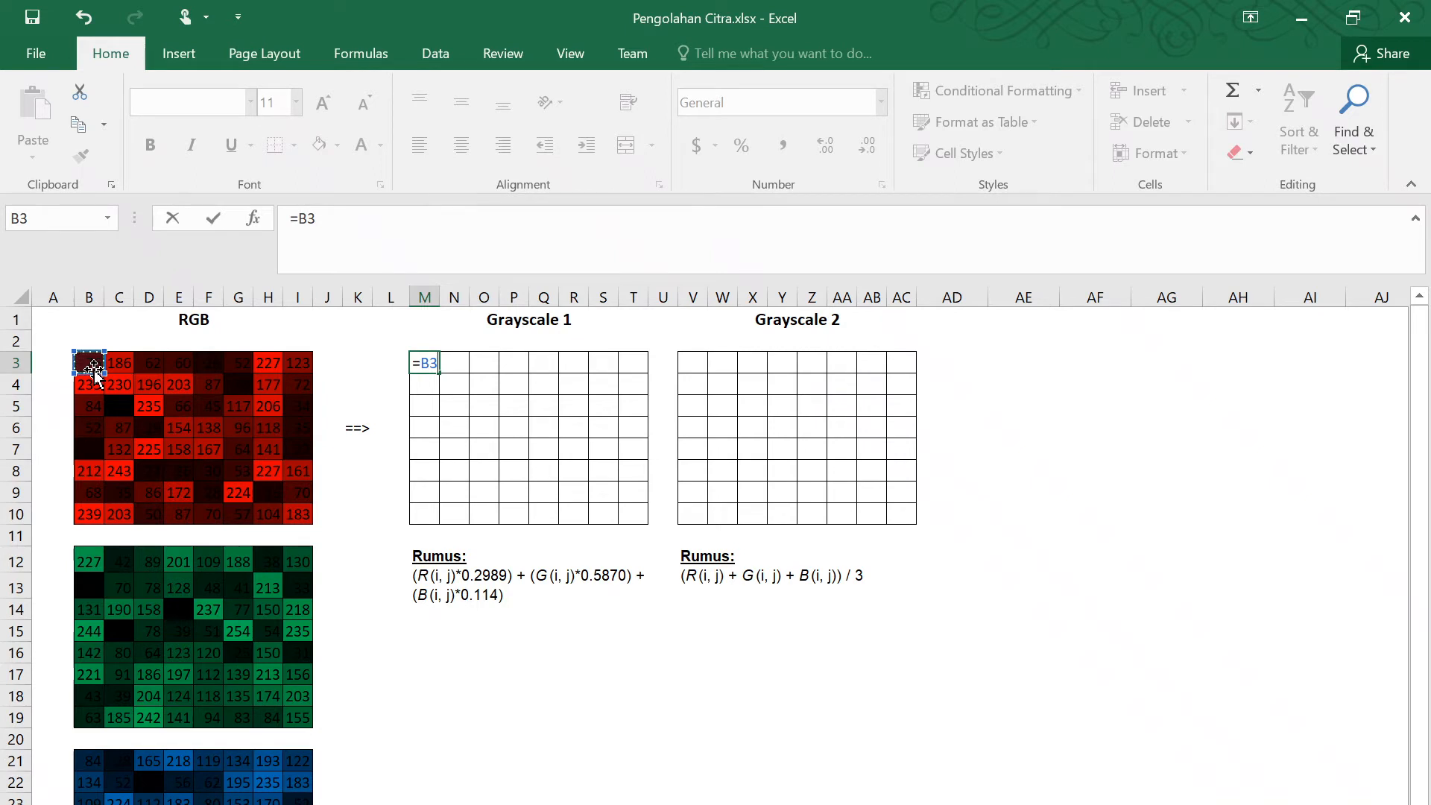
{"action": "key", "text": "BackSpace"}
{"action": "key", "text": "BackSpace"}
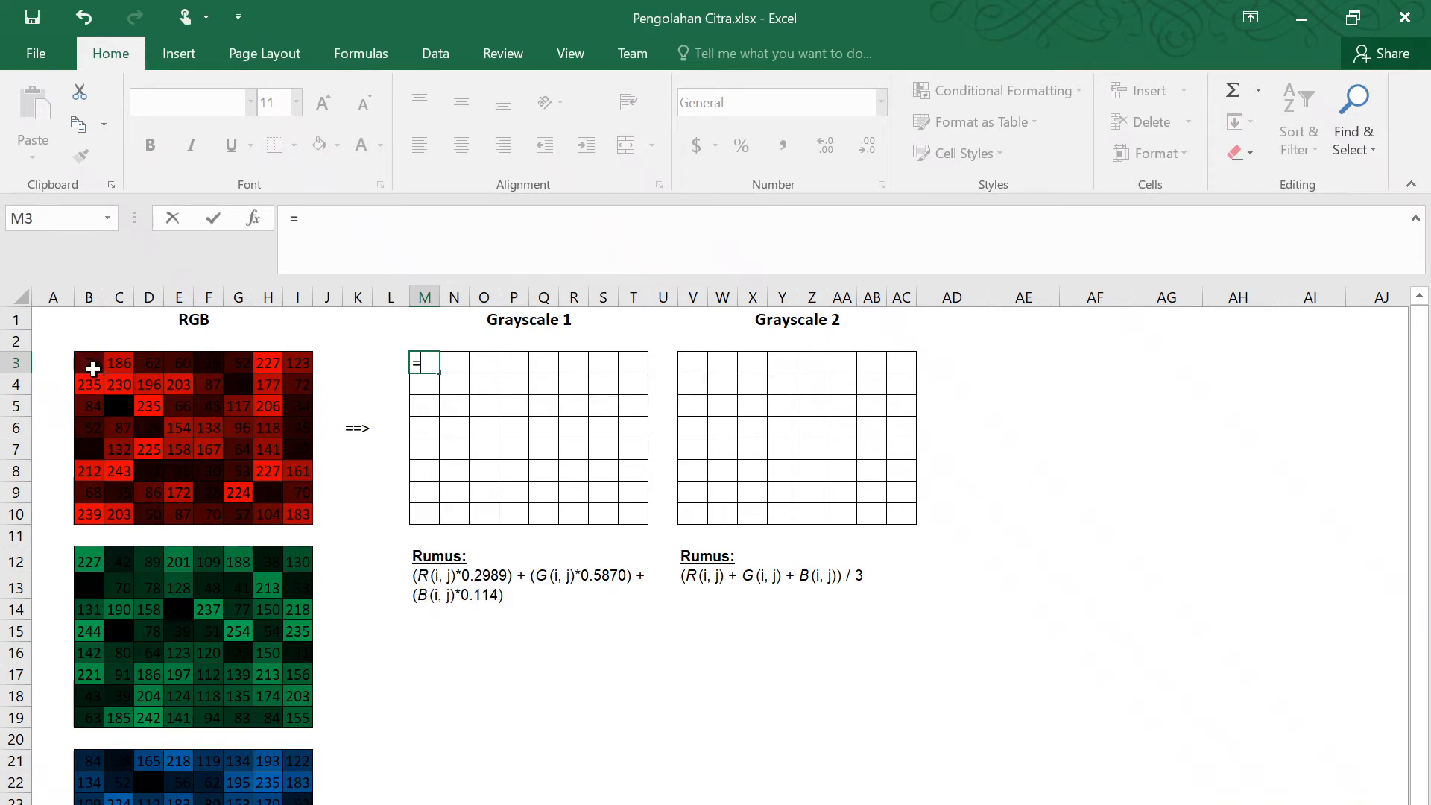
{"action": "type", "text": "()"}
{"action": "key", "text": "BackSpace"}
{"action": "left_click", "coordinate": [92, 366]}
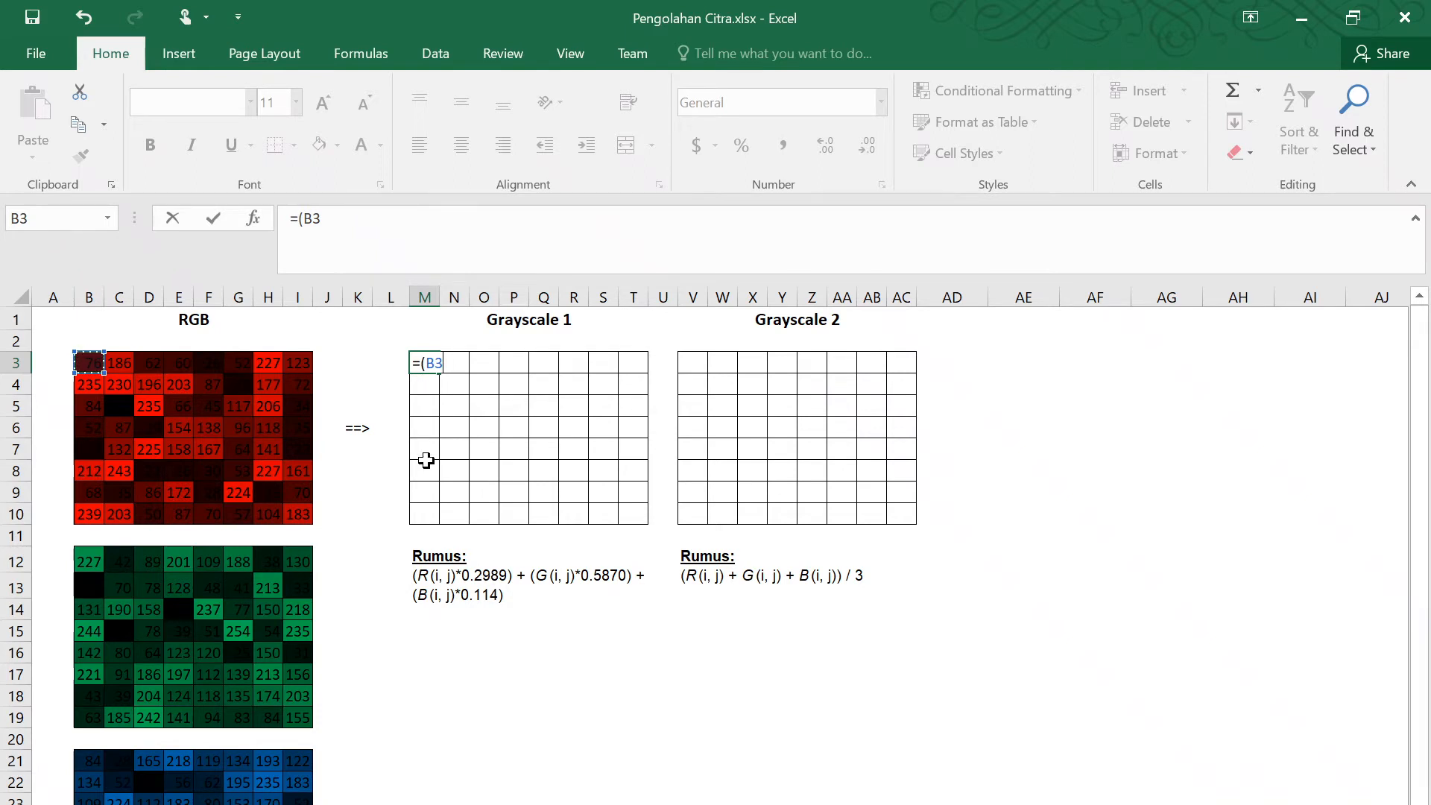
{"action": "type", "text": "*0.2989"}
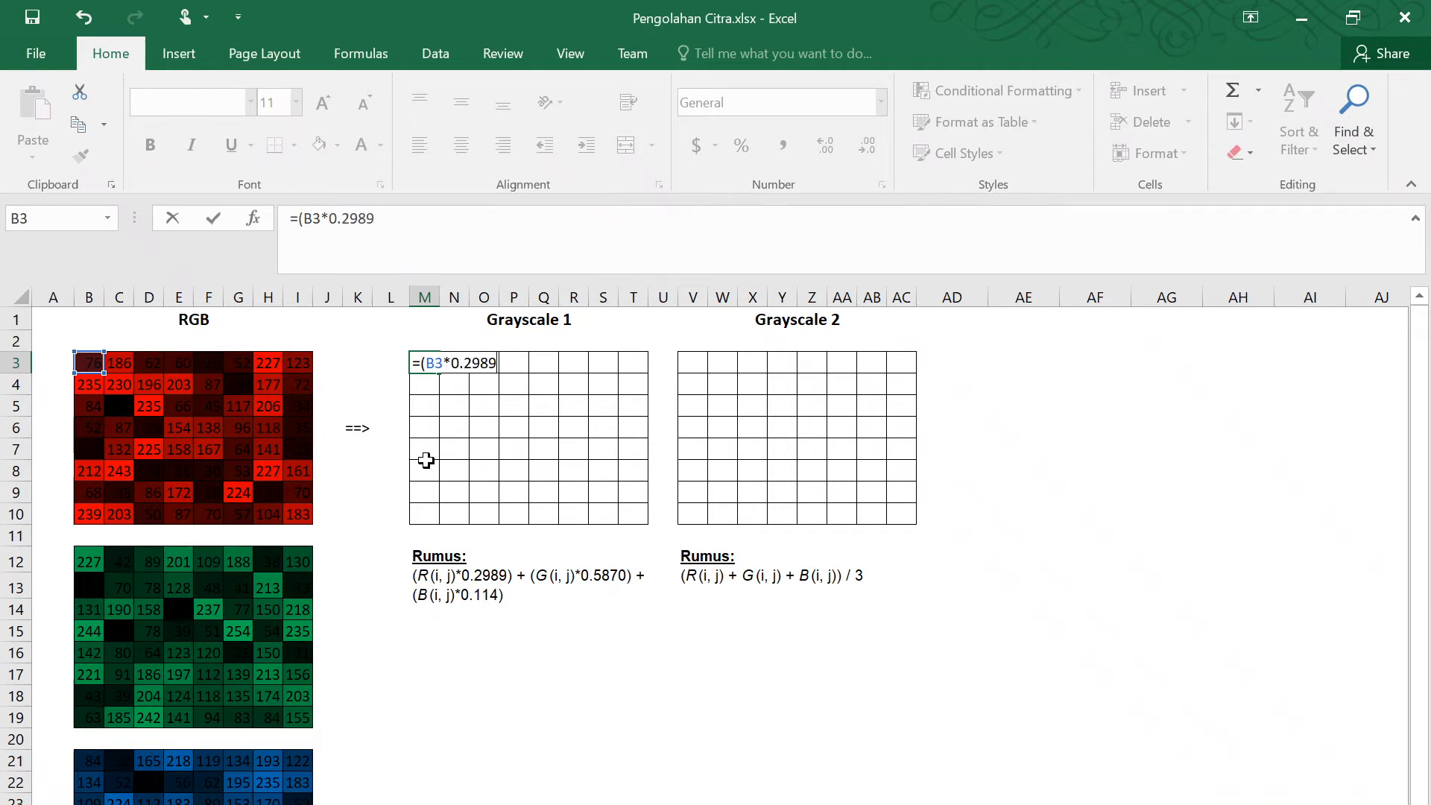
Complete the M3 formula with the green term (B12*0.5870) and the blue term (B21*0.114).
{"action": "type", "text": ")+("}
{"action": "left_click", "coordinate": [81, 562]}
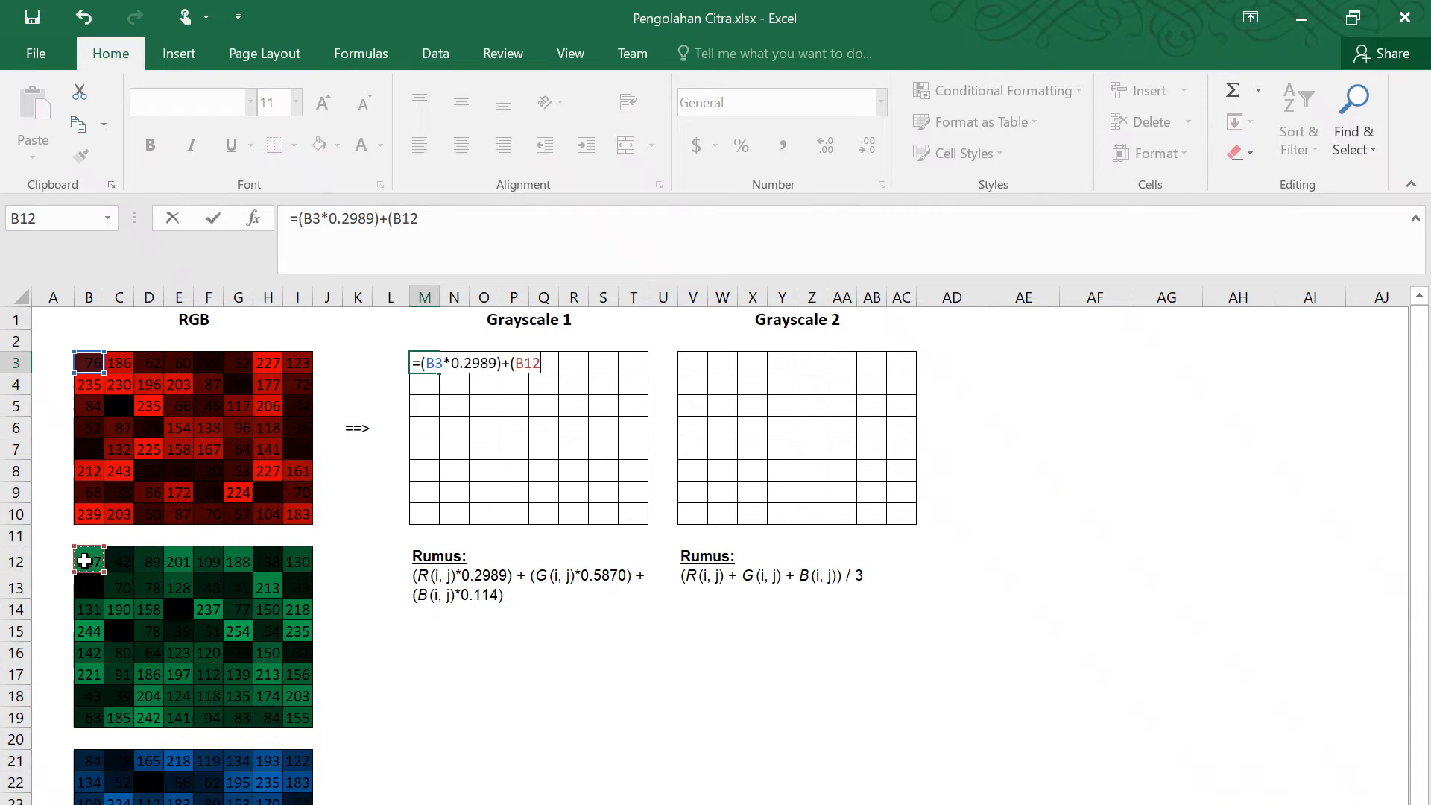
{"action": "type", "text": "*0.5870)"}
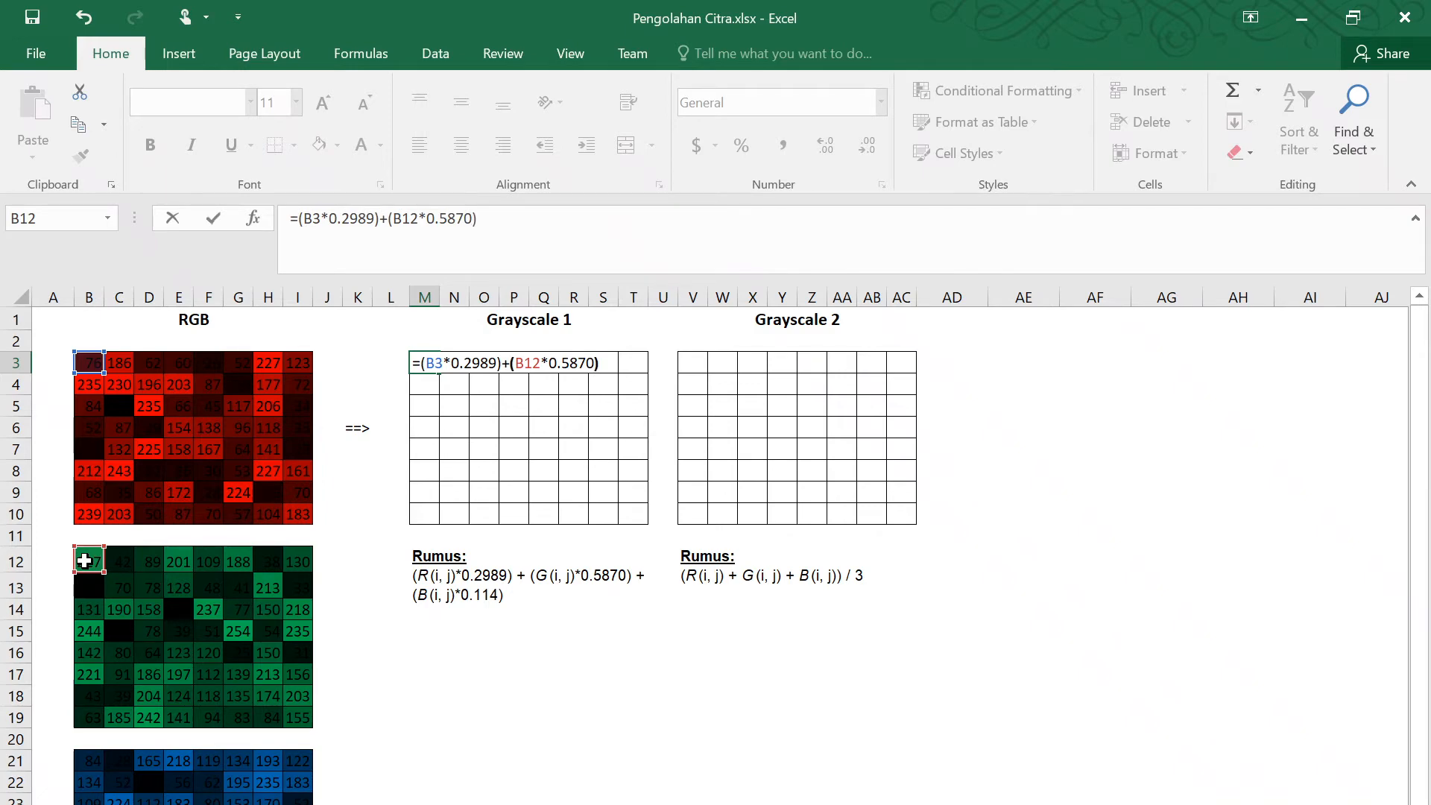
{"action": "type", "text": "+("}
{"action": "left_click", "coordinate": [91, 759]}
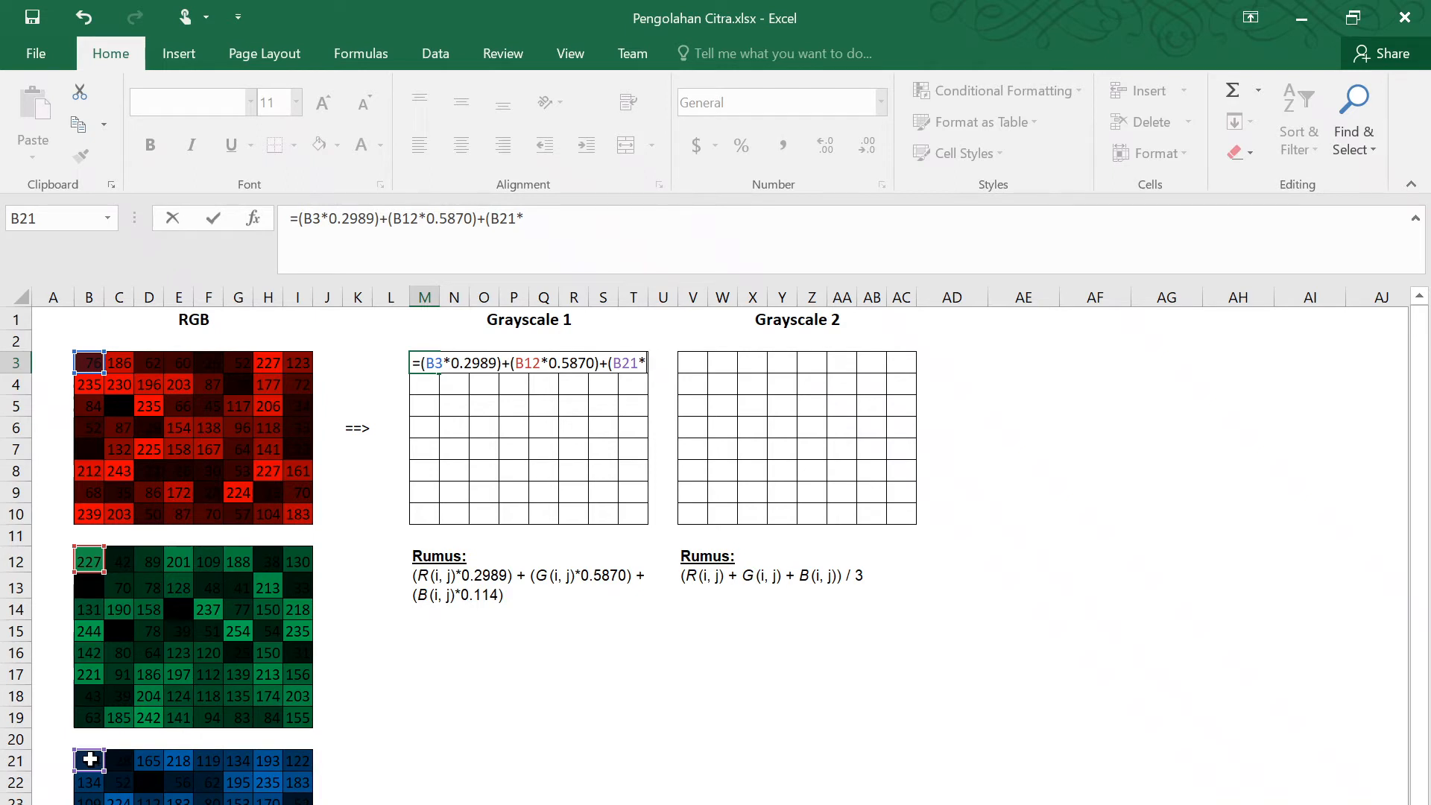
{"action": "type", "text": "*0.114"}
{"action": "key", "text": "Return"}
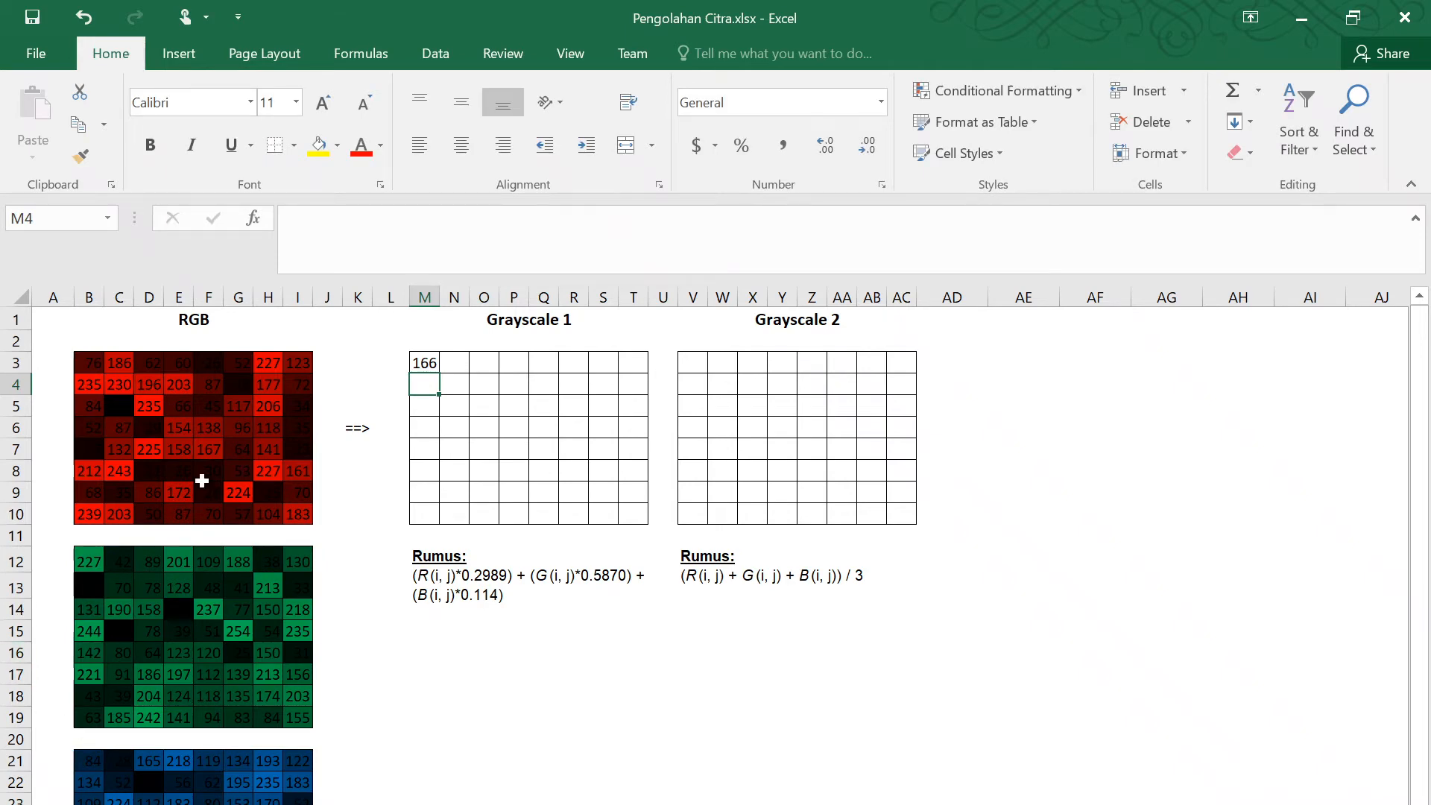
Recheck the source pixels B3 and B12, and fill the M3 formula across the Grayscale 1 grid M3:T10.
{"action": "left_click", "coordinate": [95, 360]}
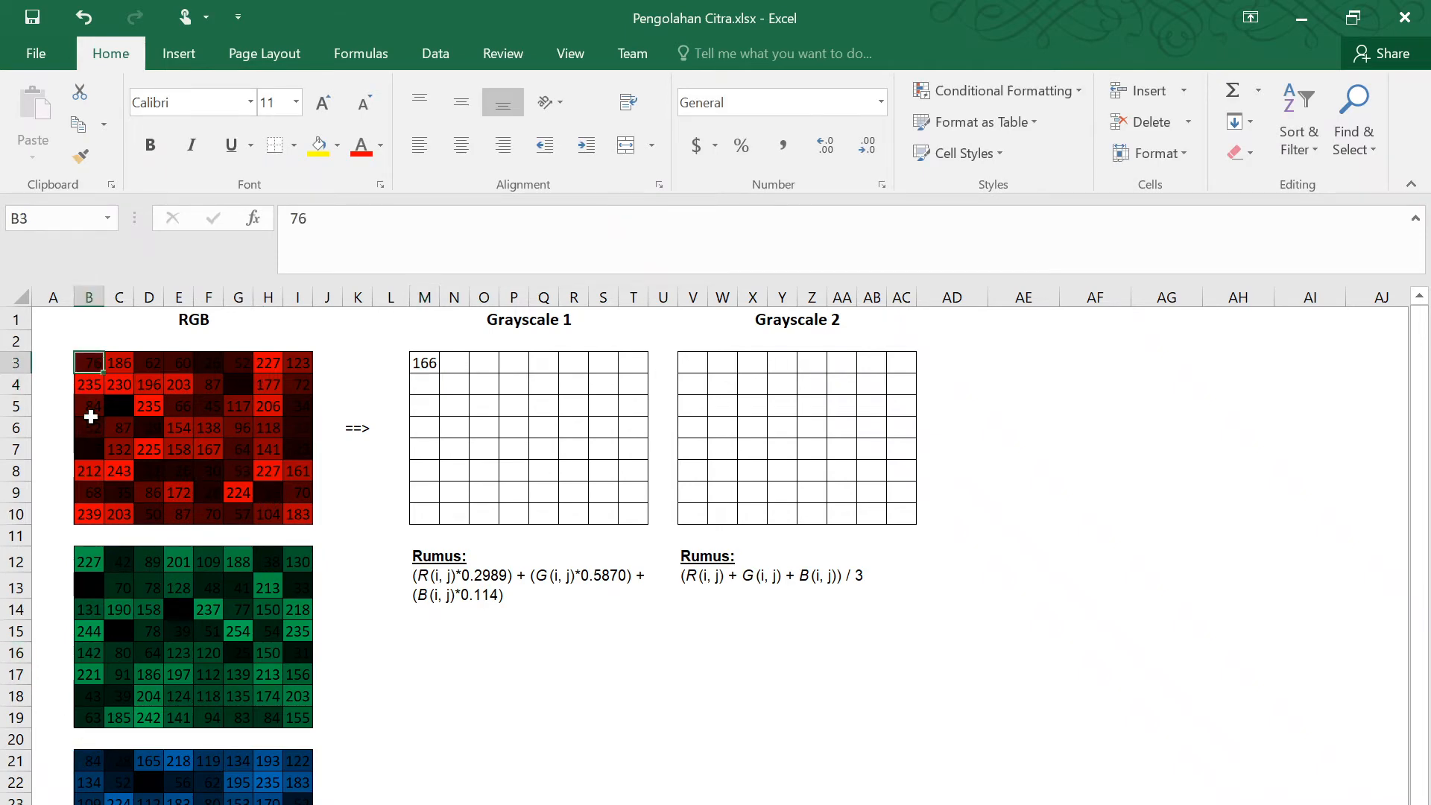
{"action": "left_click", "coordinate": [91, 564]}
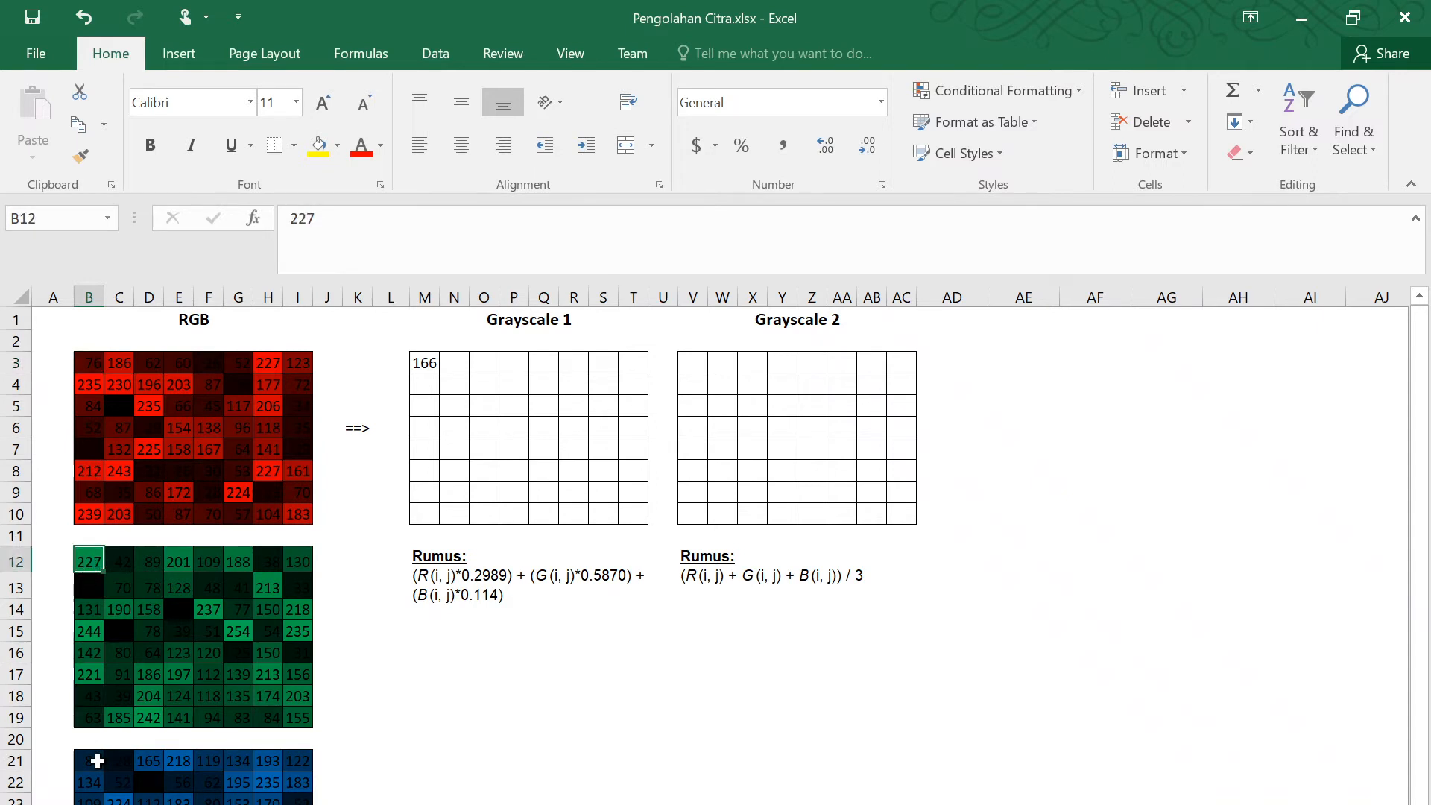
{"action": "left_click", "coordinate": [424, 363]}
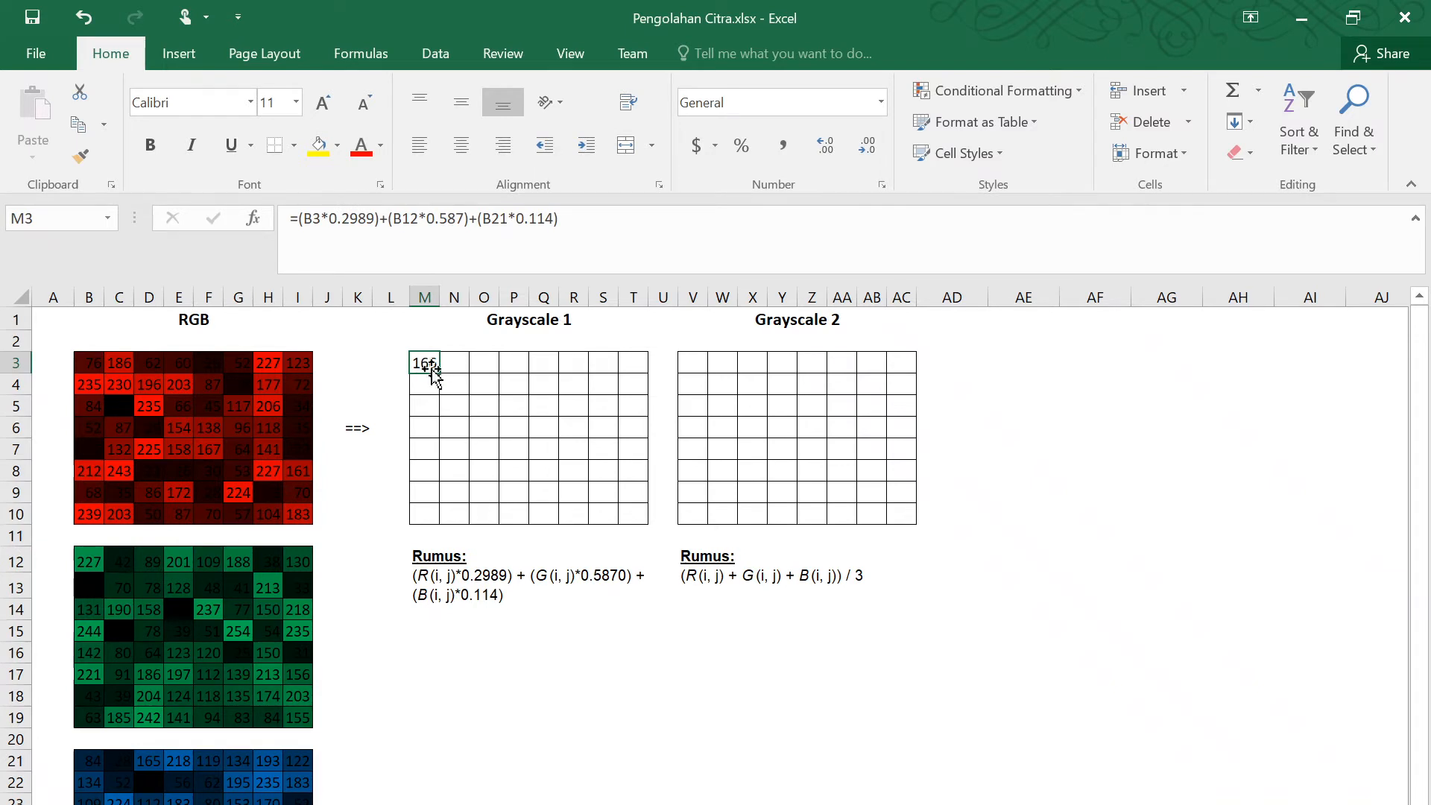
{"action": "left_click_drag", "start_coordinate": [439, 374], "coordinate": [637, 521]}
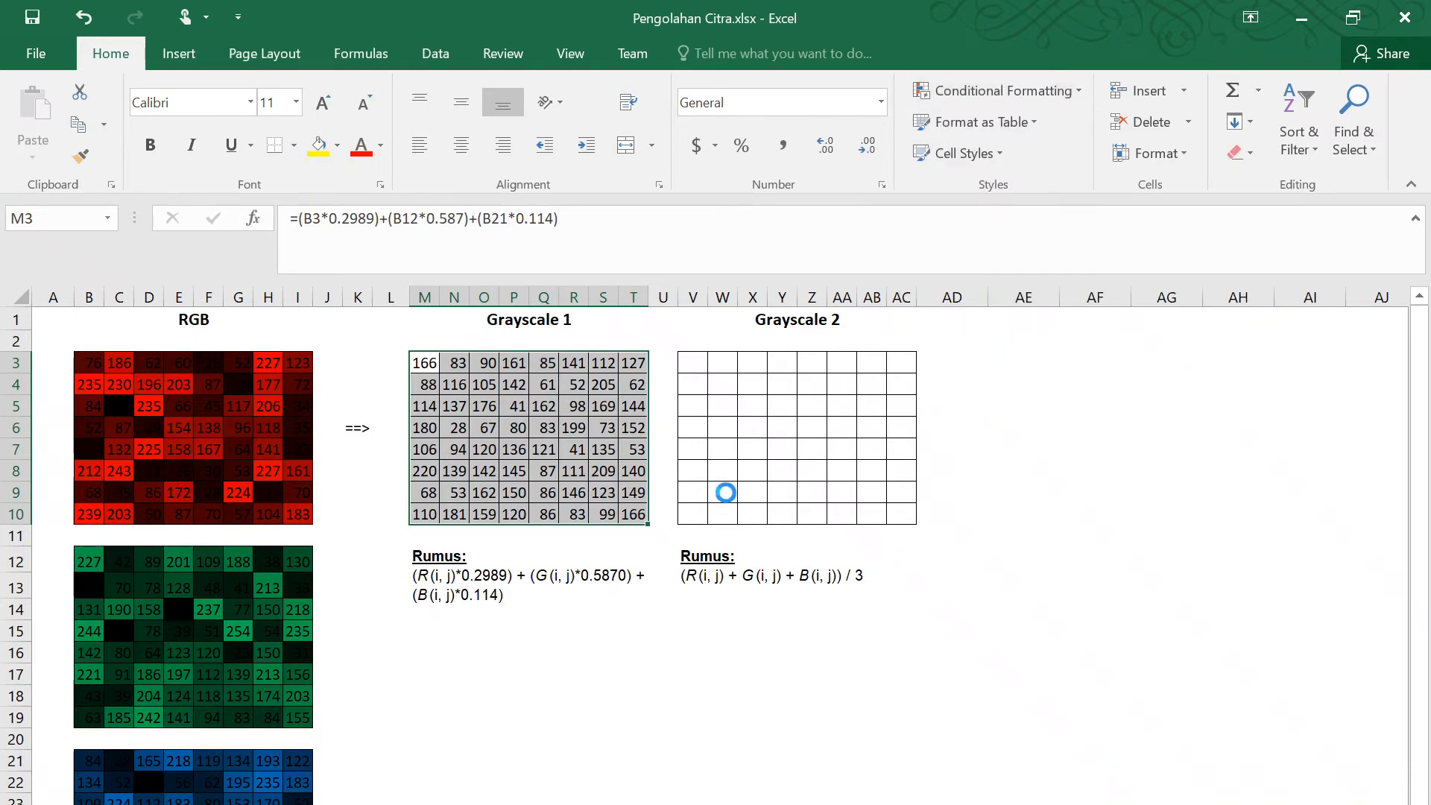
Open a new custom color-scale conditional formatting rule for the Grayscale 1 matrix M3:T10.
{"action": "scroll", "coordinate": [716, 507], "scroll_direction": "up", "scroll_amount": 1, "text": "ctrl"}
{"action": "scroll", "coordinate": [701, 525], "scroll_direction": "up", "scroll_amount": 1, "text": "ctrl"}
{"action": "scroll", "coordinate": [1208, 511], "scroll_direction": "up", "scroll_amount": 1}
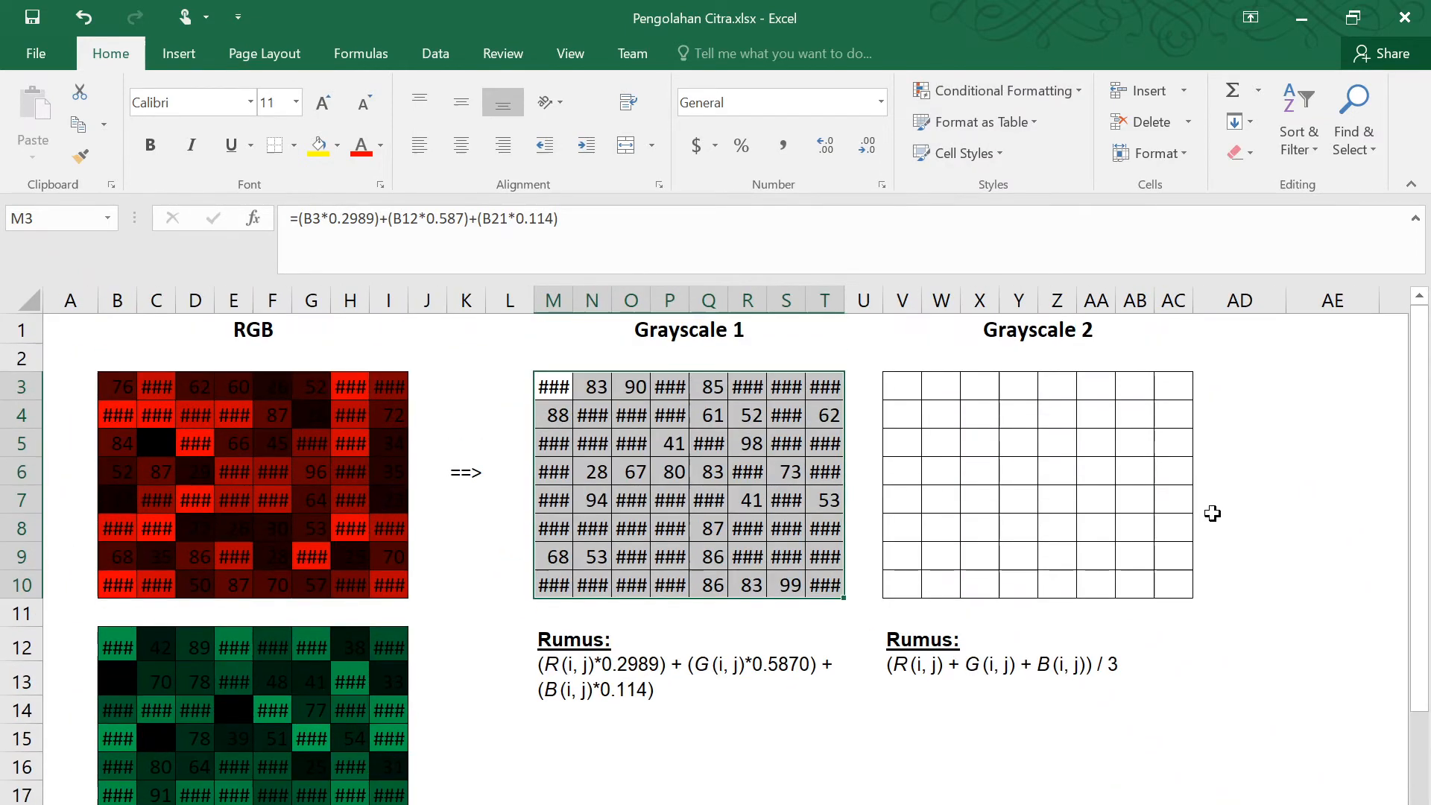
{"action": "scroll", "coordinate": [1284, 437], "scroll_direction": "down", "scroll_amount": 1, "text": "ctrl"}
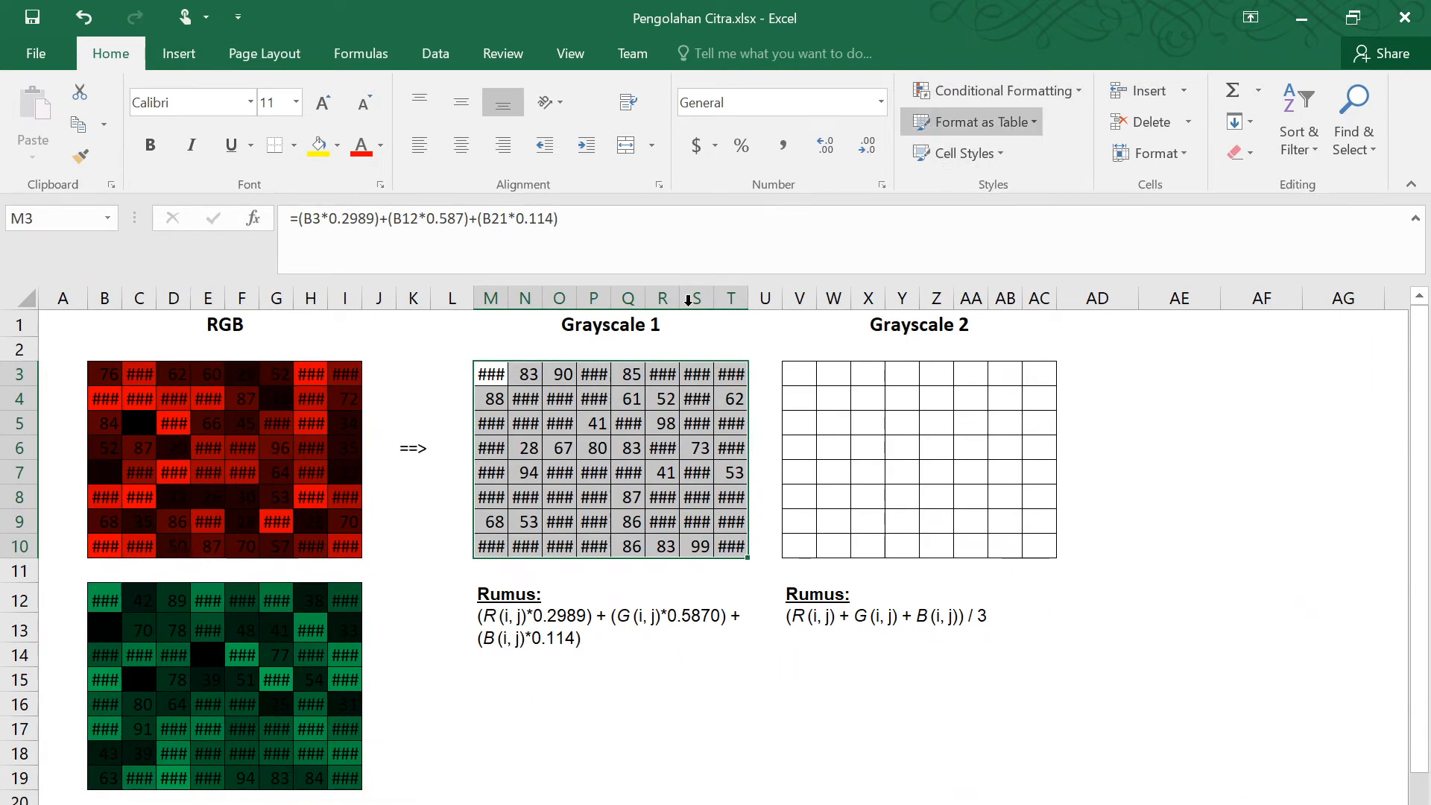
{"action": "left_click", "coordinate": [484, 370]}
{"action": "left_click_drag", "start_coordinate": [484, 372], "coordinate": [736, 543]}
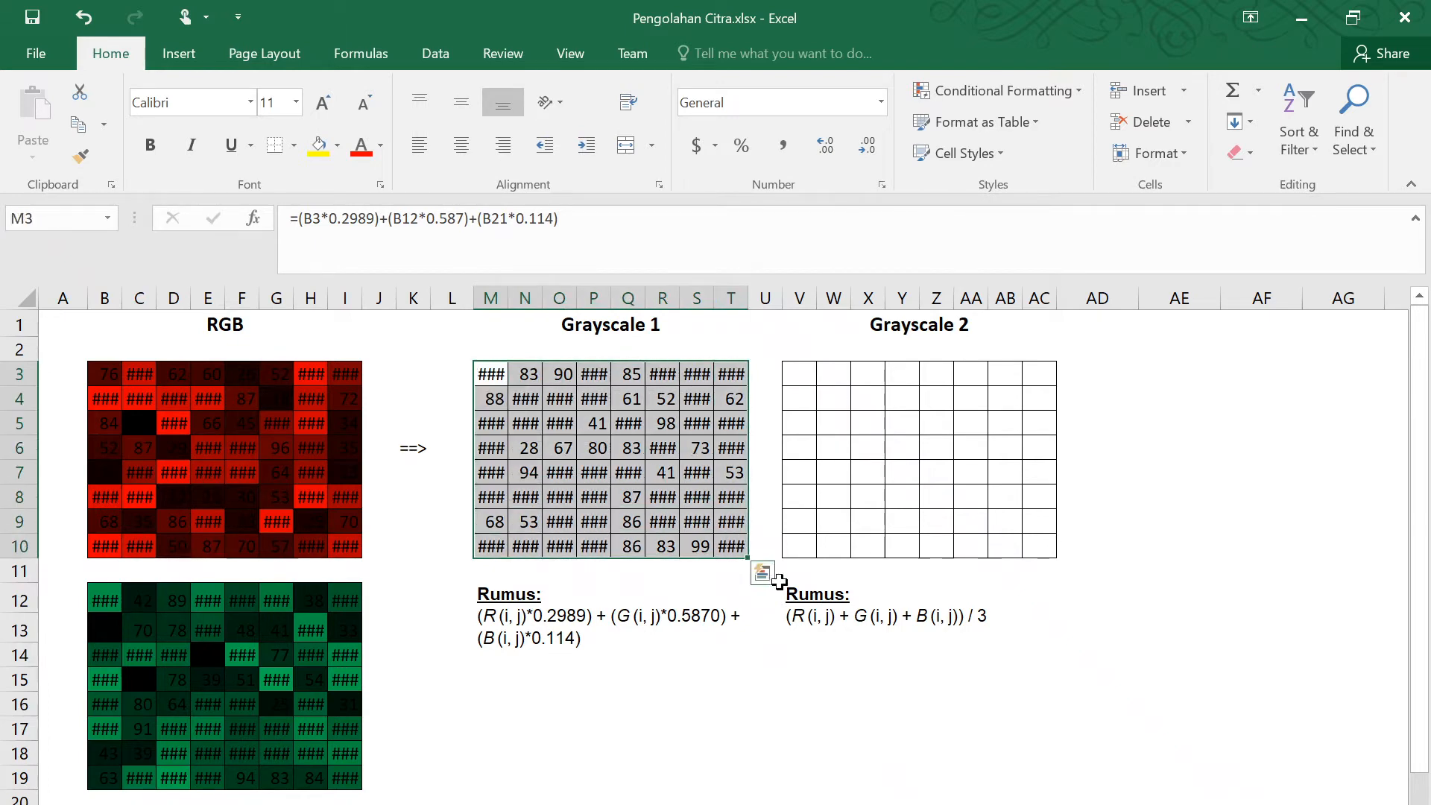
{"action": "left_click", "coordinate": [1065, 93]}
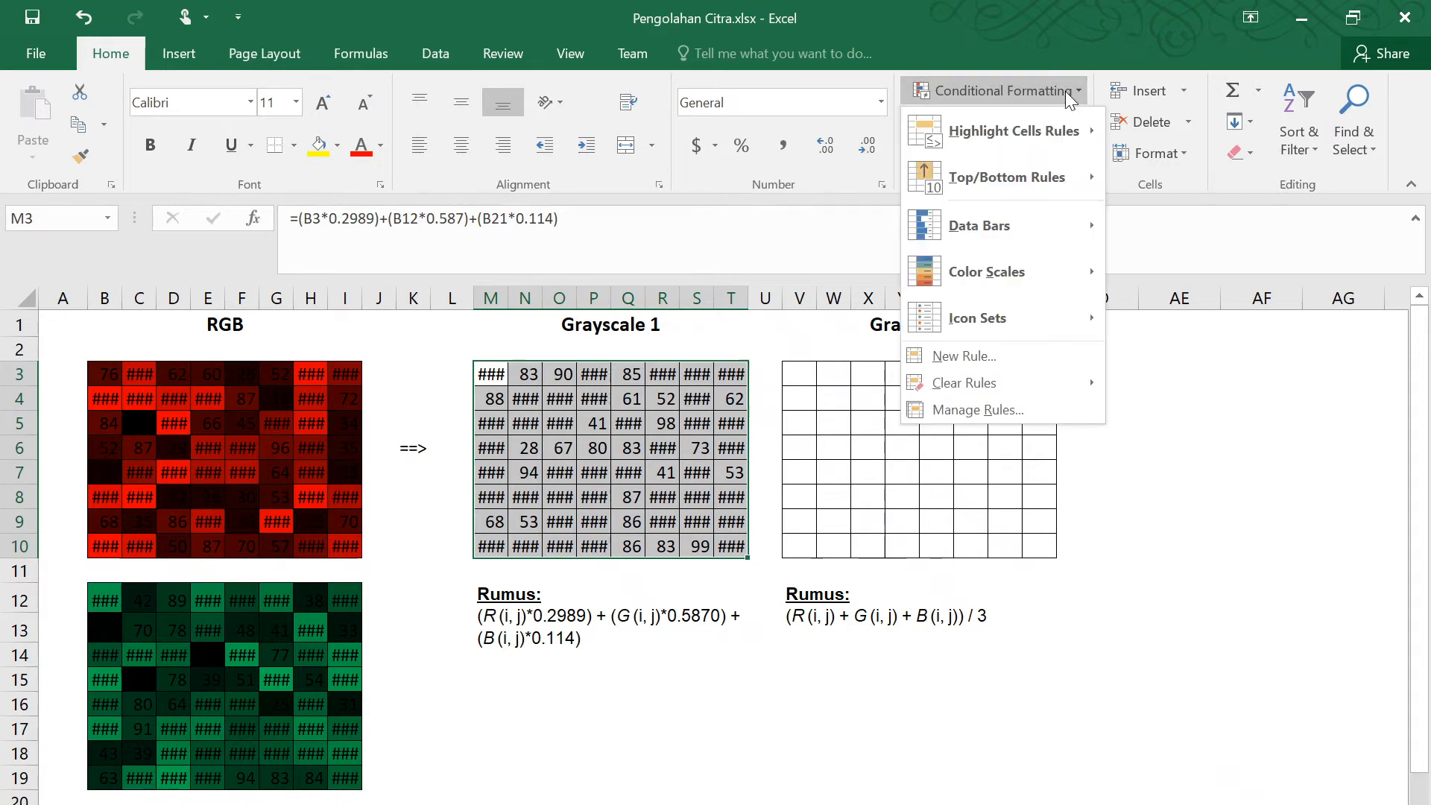
{"action": "mouse_move", "coordinate": [1071, 273]}
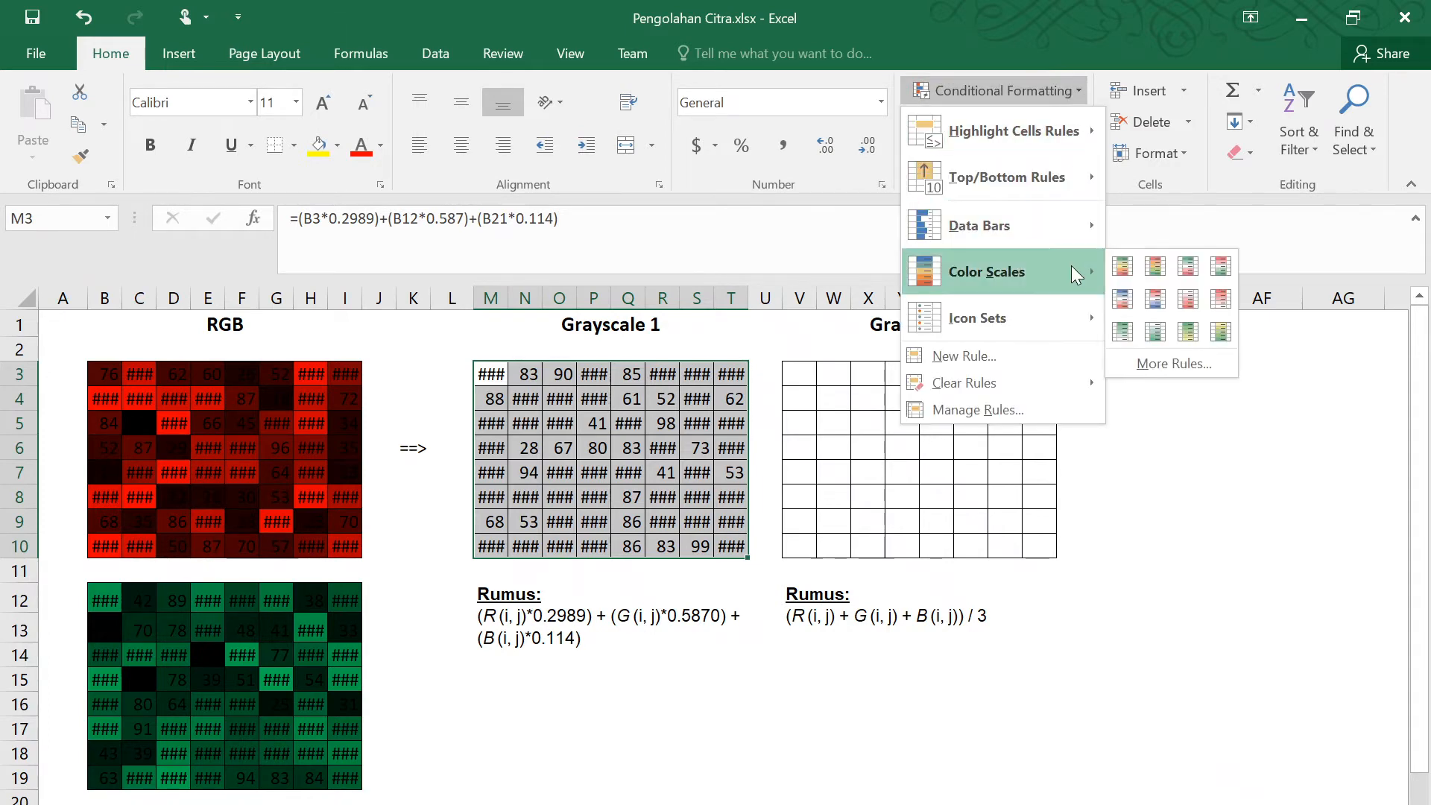
{"action": "left_click", "coordinate": [1169, 370]}
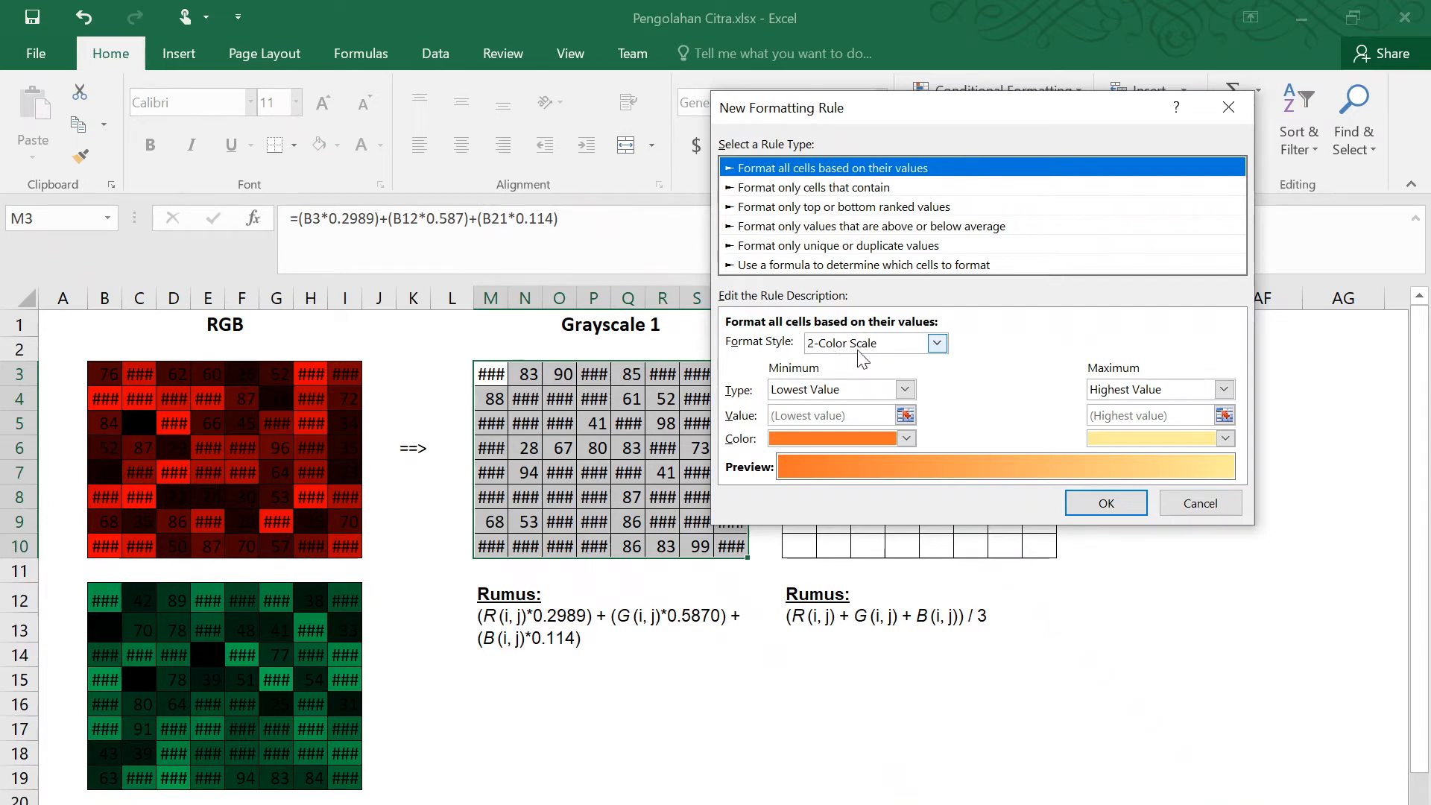
Set the color scale's minimum to type Number with value 0 and the color black.
{"action": "left_click", "coordinate": [825, 394]}
{"action": "left_click", "coordinate": [828, 426]}
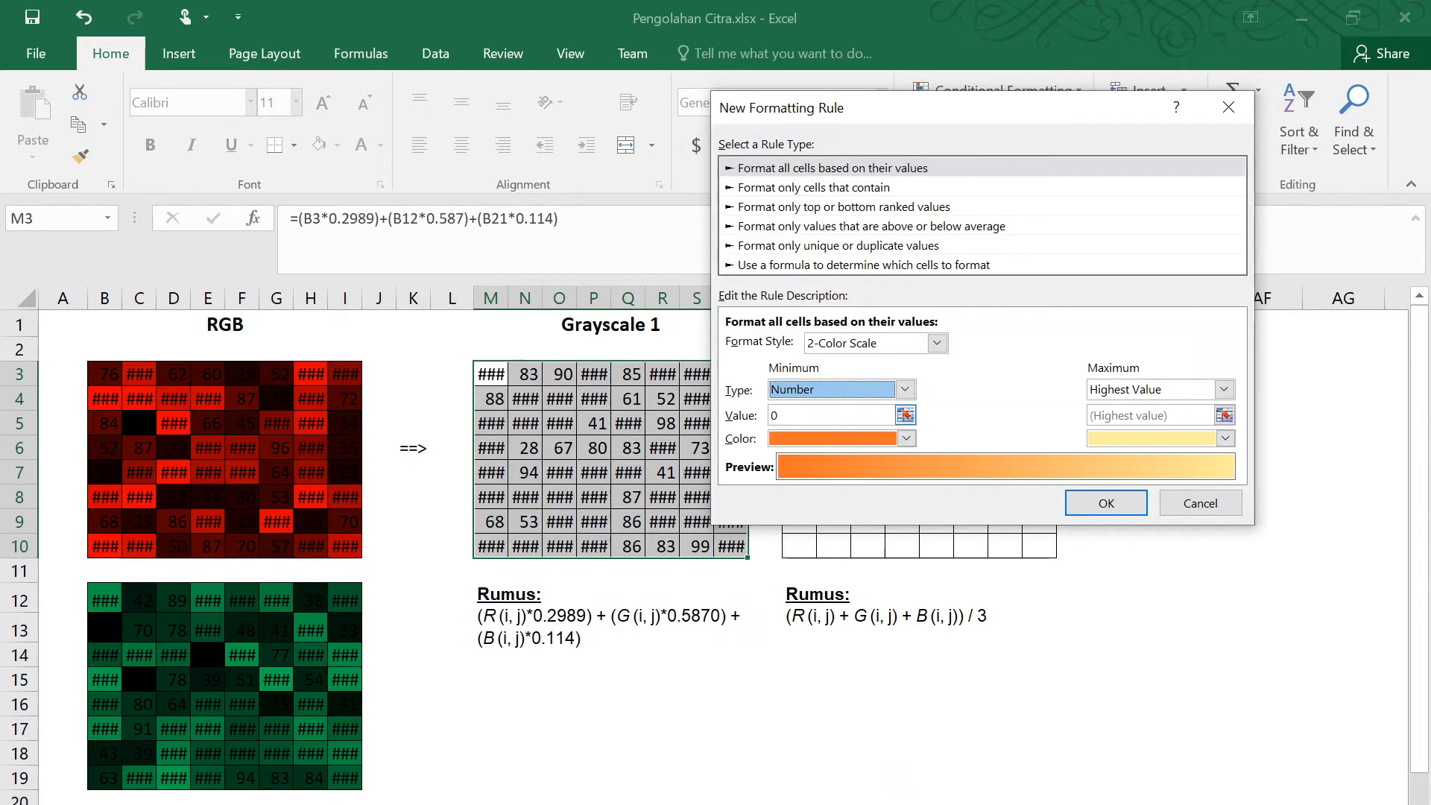
{"action": "left_click", "coordinate": [907, 439]}
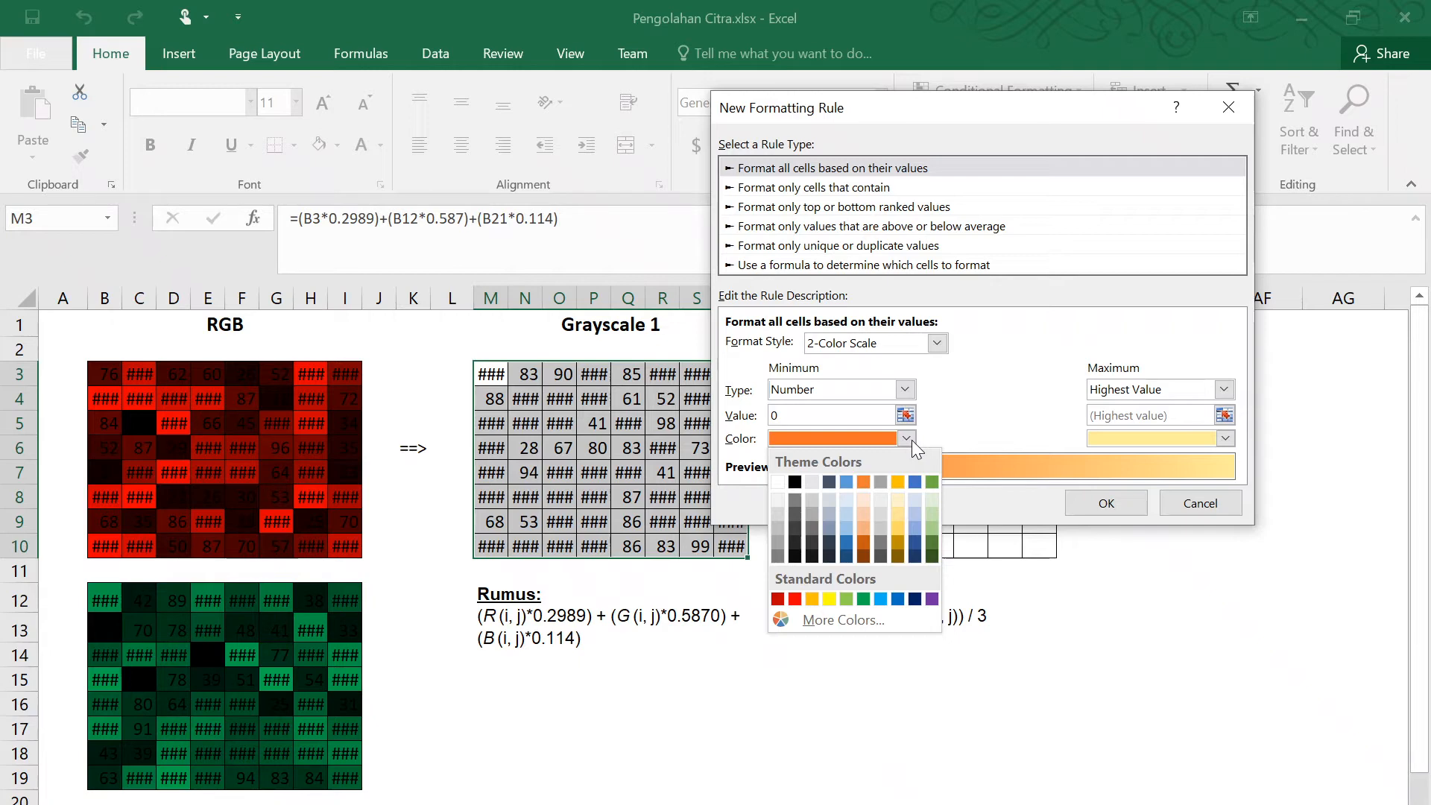
{"action": "left_click", "coordinate": [794, 482]}
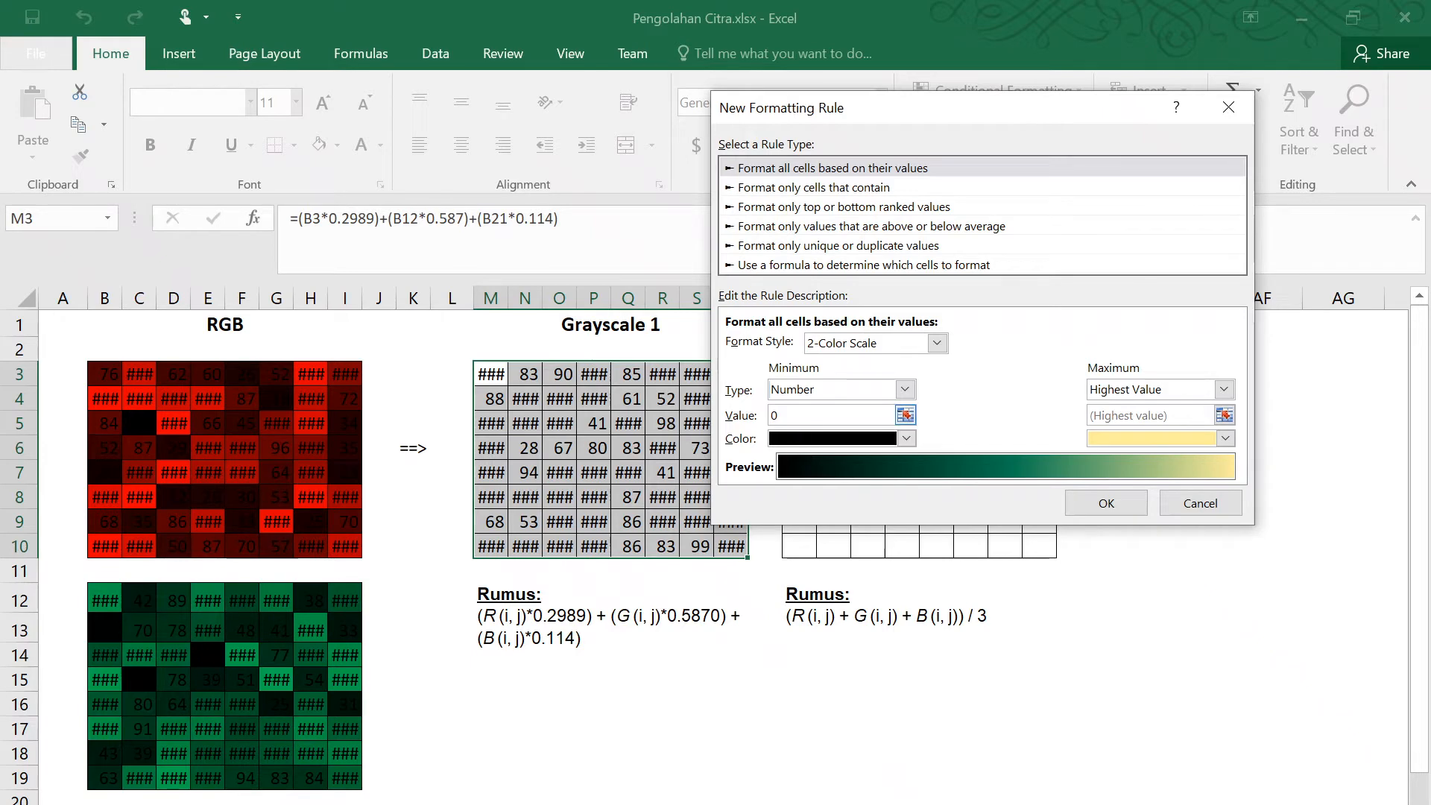
Set the color scale's maximum to type Number with value 255 and the color white, and apply the rule to Grayscale 1.
{"action": "left_click", "coordinate": [1156, 391]}
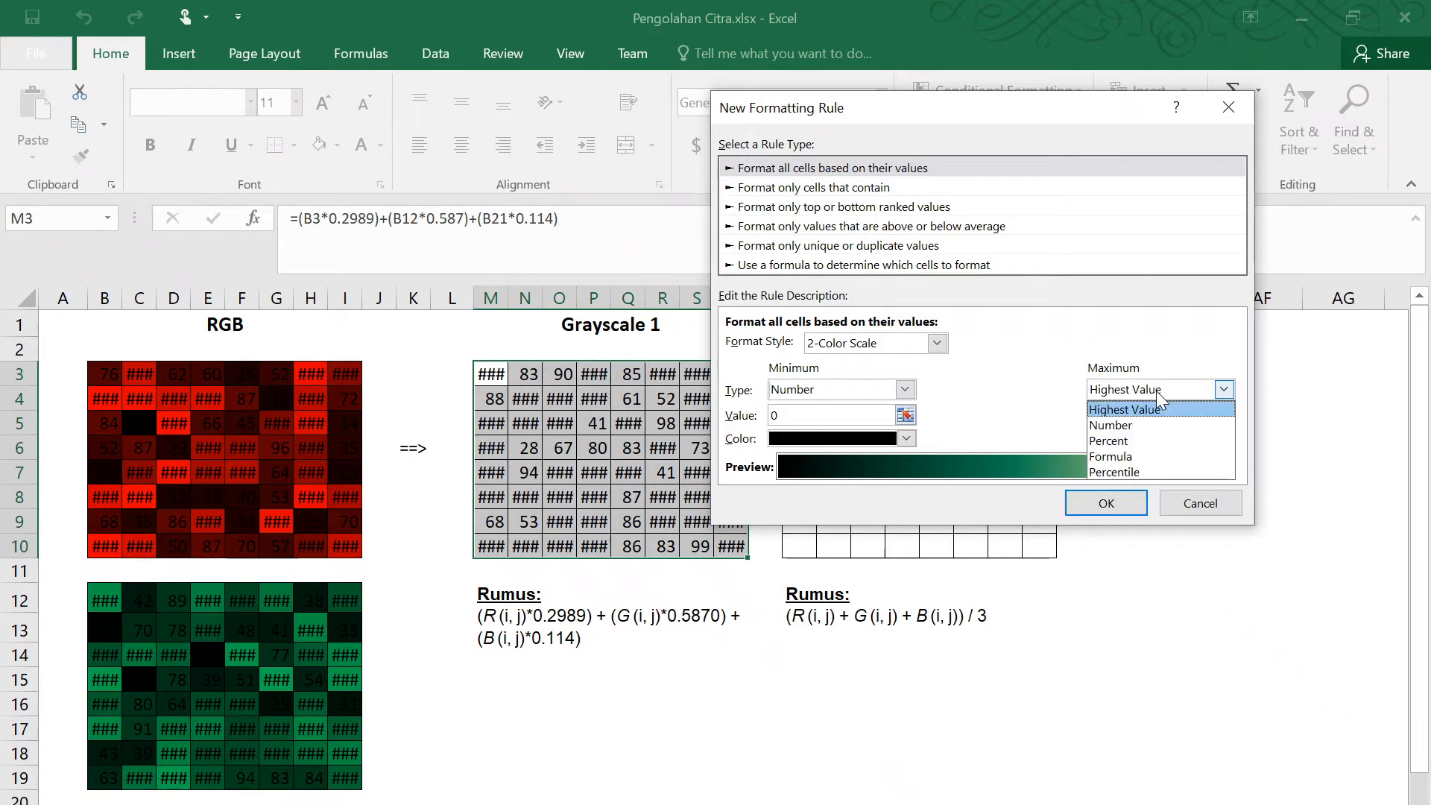
{"action": "left_click", "coordinate": [1134, 425]}
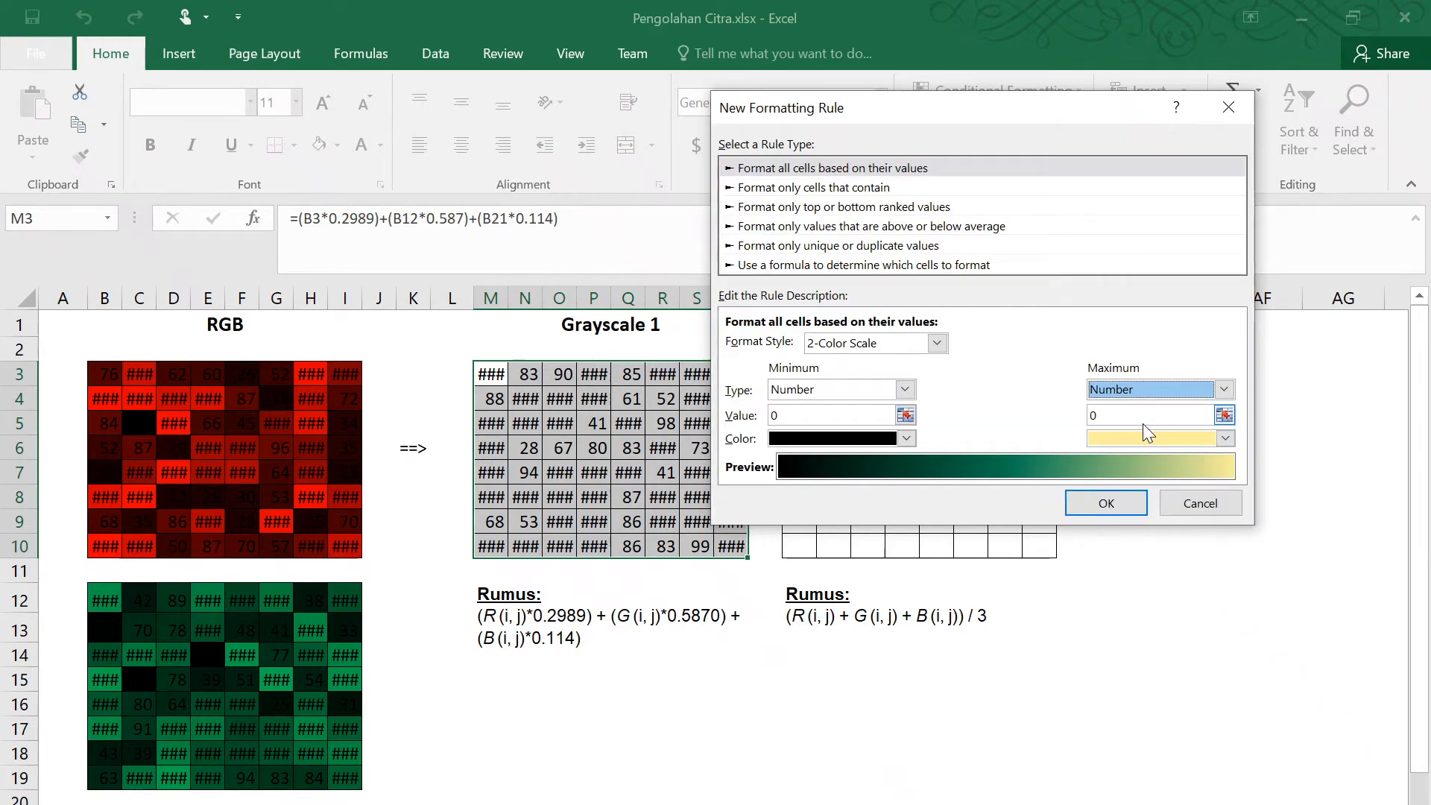
{"action": "left_click", "coordinate": [1088, 414]}
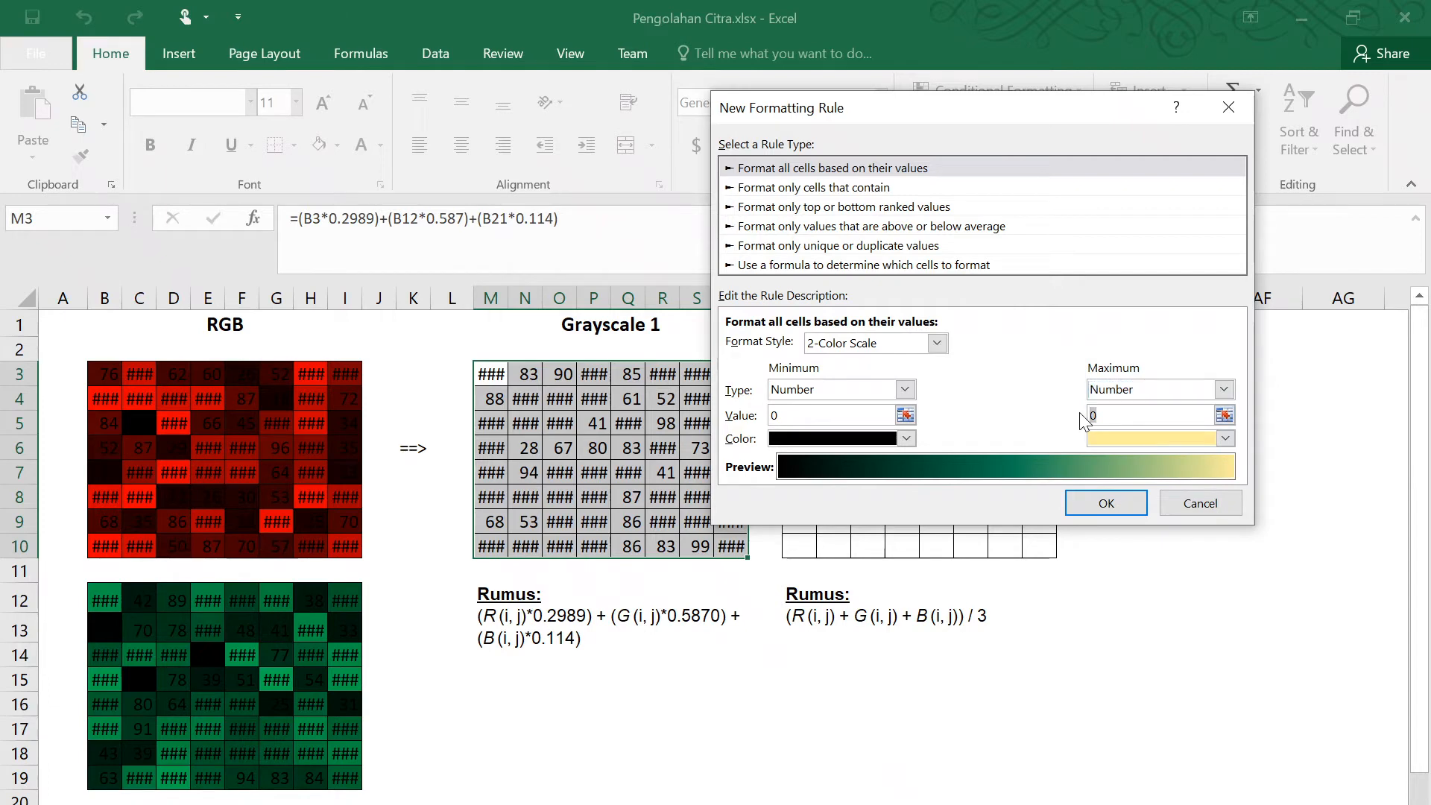
{"action": "type", "text": "255"}
{"action": "left_click", "coordinate": [1203, 442]}
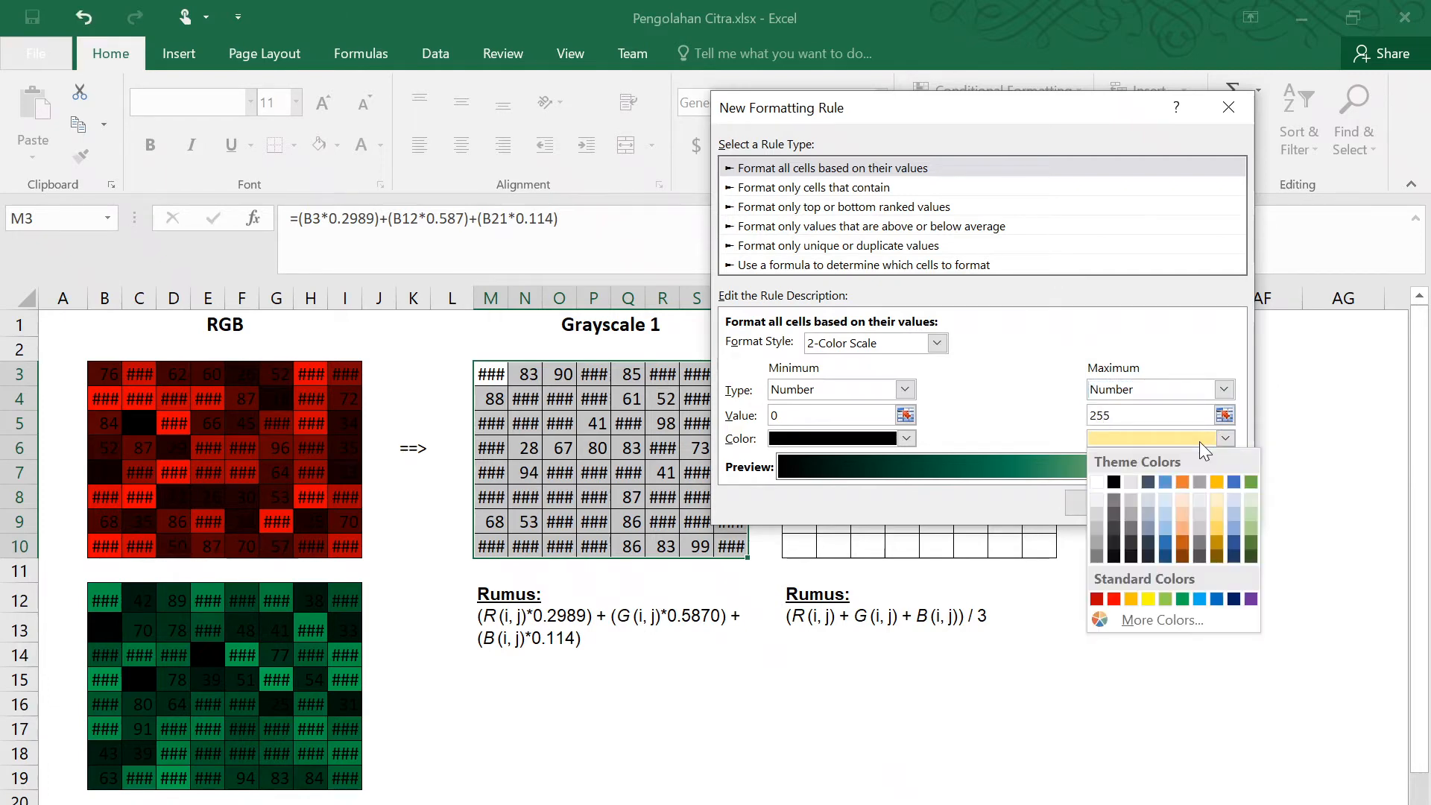
{"action": "left_click", "coordinate": [1096, 481]}
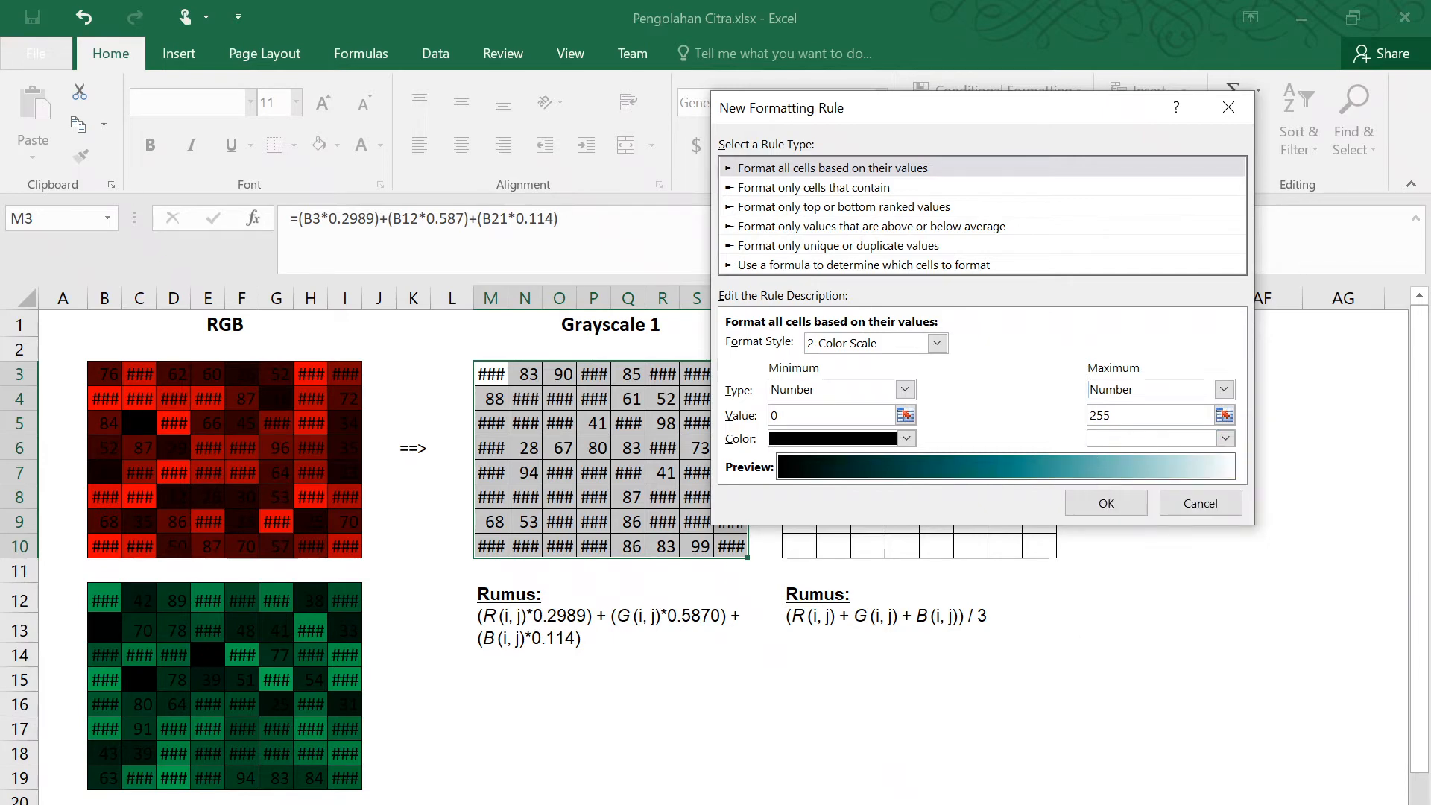
{"action": "left_click_drag", "start_coordinate": [1120, 416], "coordinate": [1057, 413]}
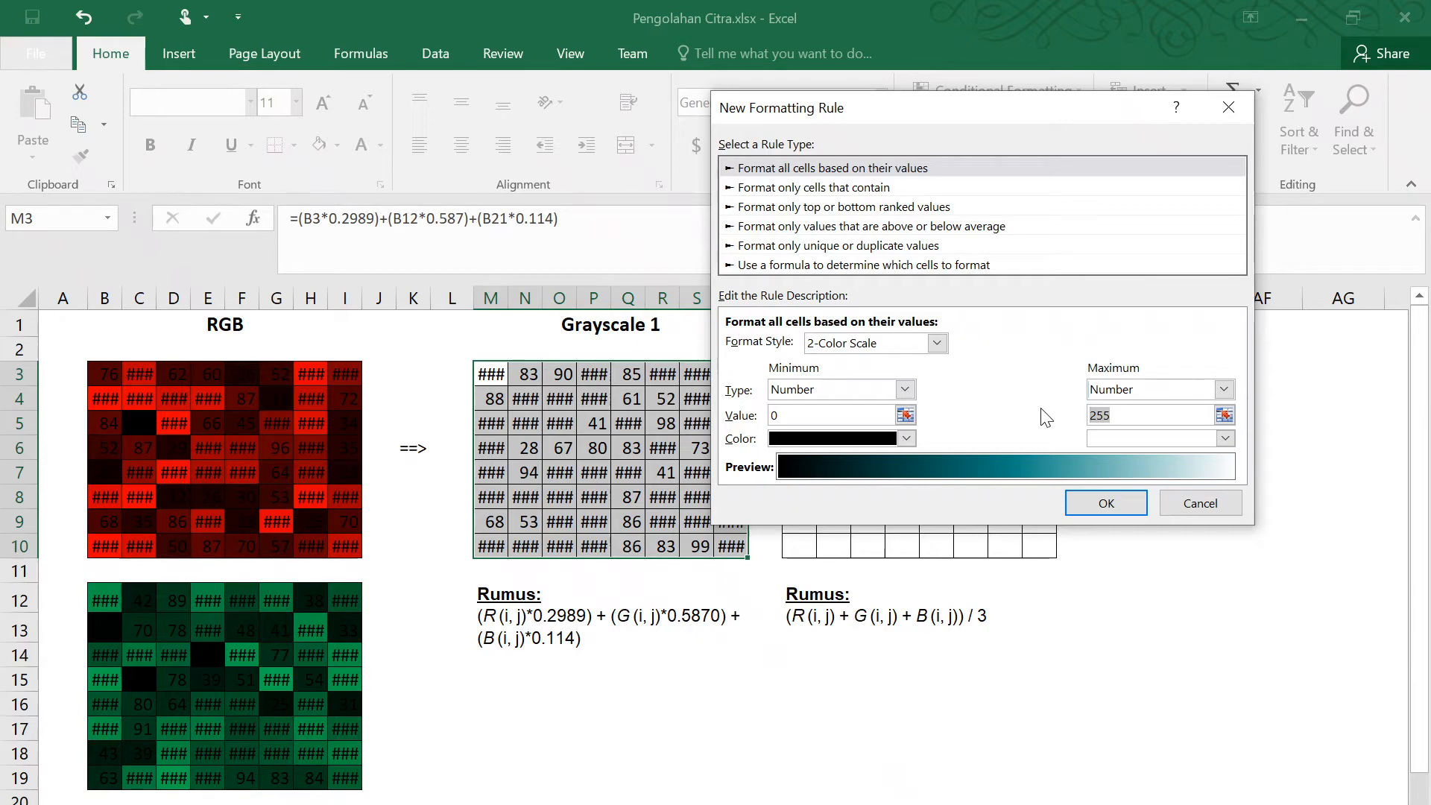
{"action": "left_click", "coordinate": [1106, 505]}
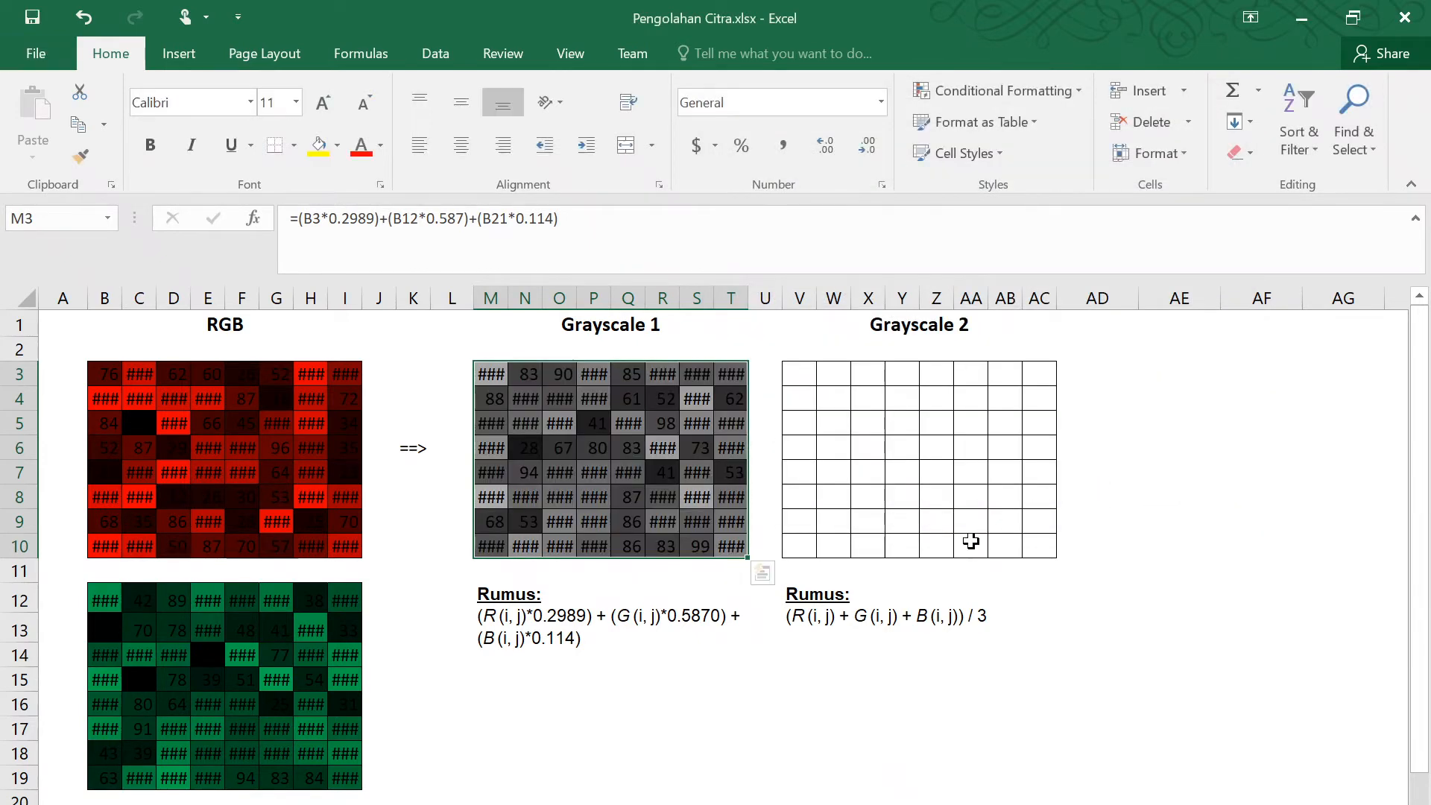
{"action": "left_click", "coordinate": [650, 711]}
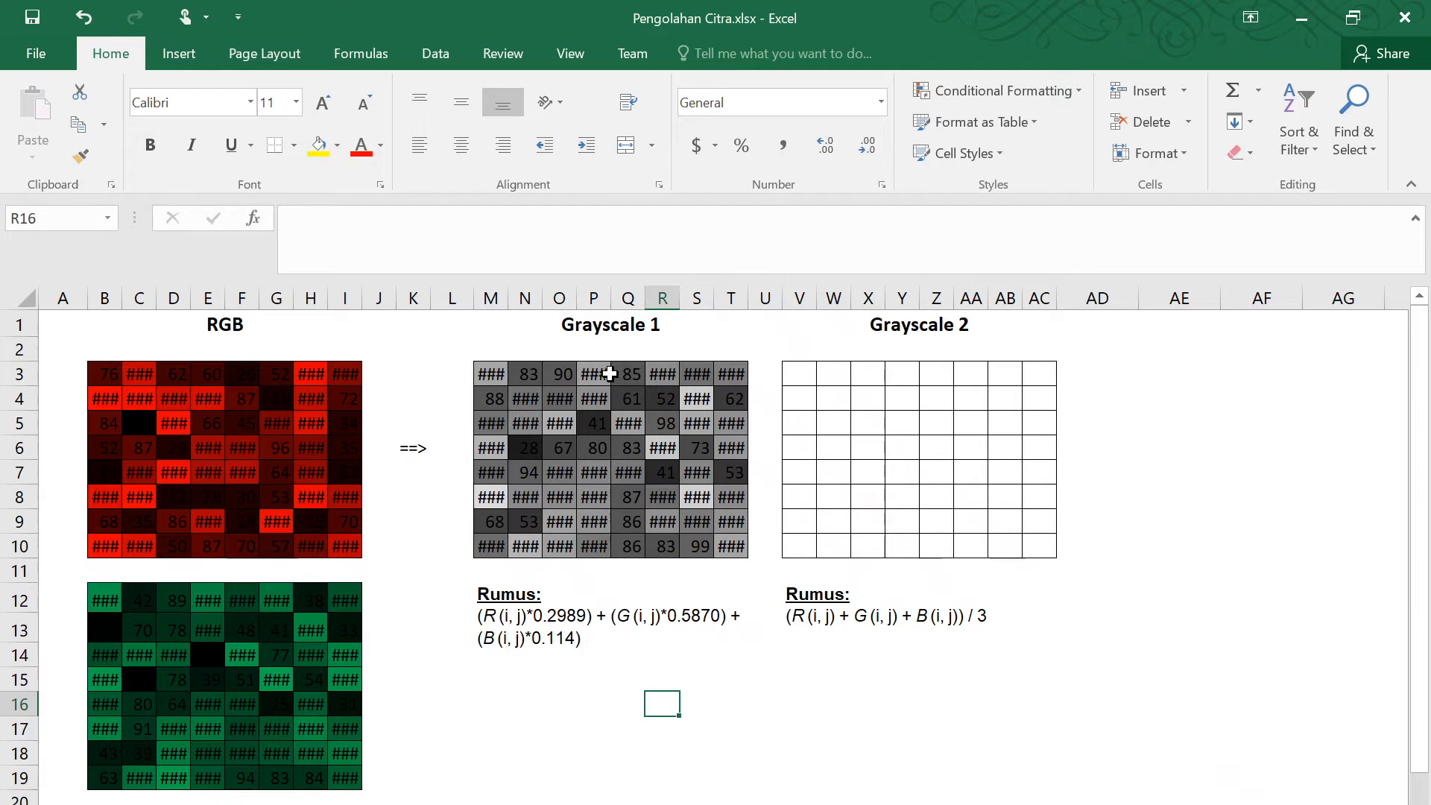
Copy the Grayscale 1 matrix M3:T10 with its color scale into the Grayscale 2 grid starting at V3.
{"action": "left_click", "coordinate": [497, 379]}
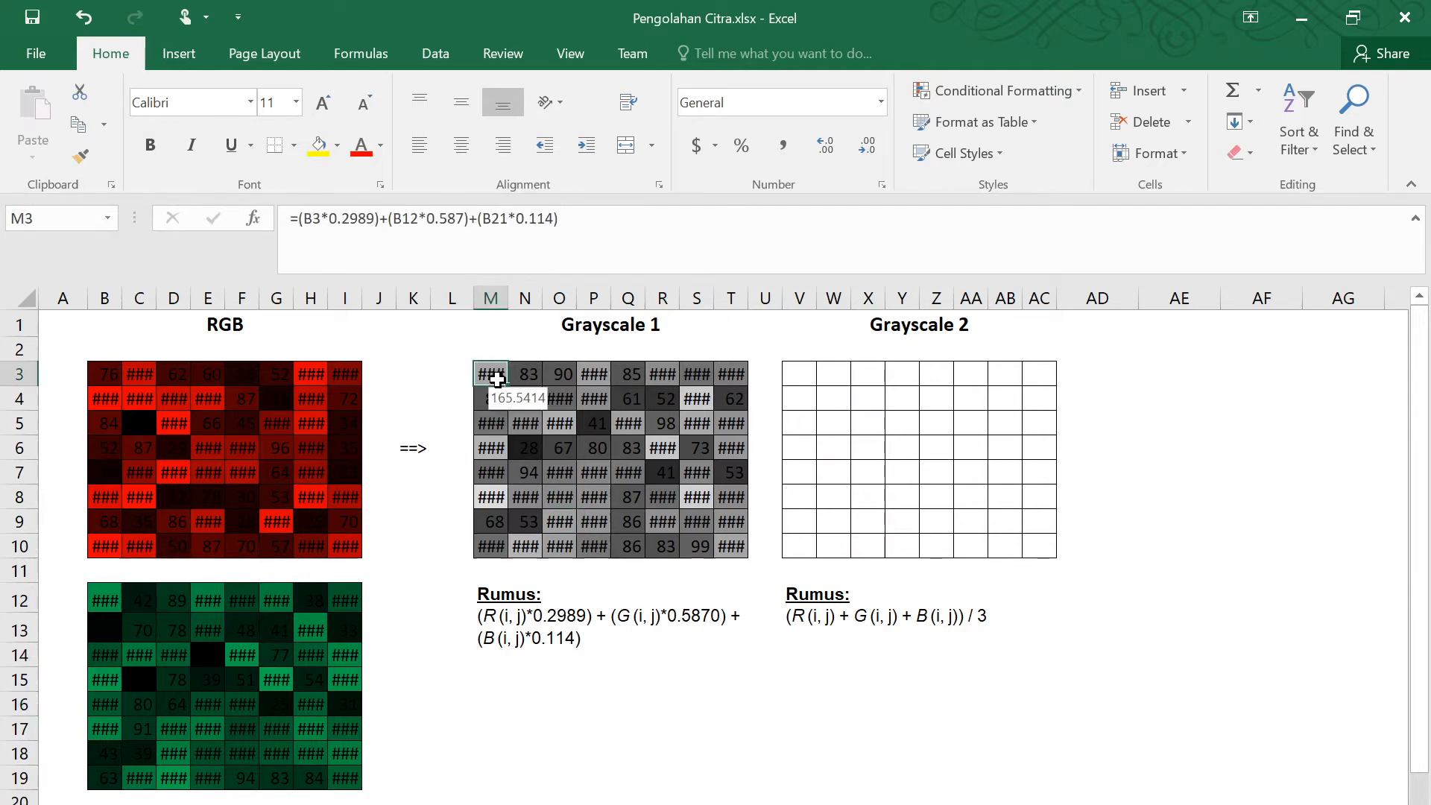
{"action": "left_click", "coordinate": [735, 551], "text": "shift"}
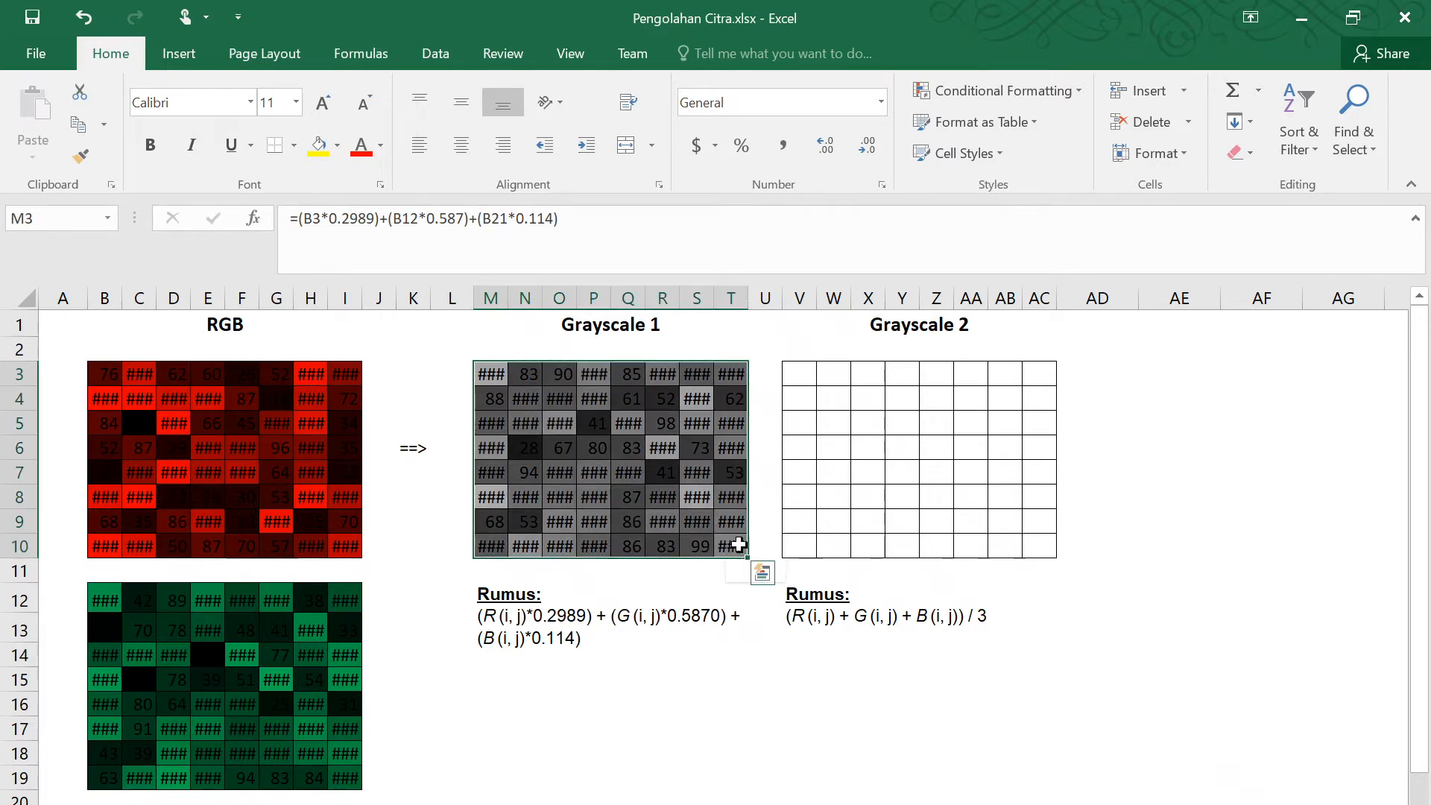
{"action": "key", "text": "ctrl+c"}
{"action": "left_click", "coordinate": [799, 379]}
{"action": "key", "text": "ctrl+v"}
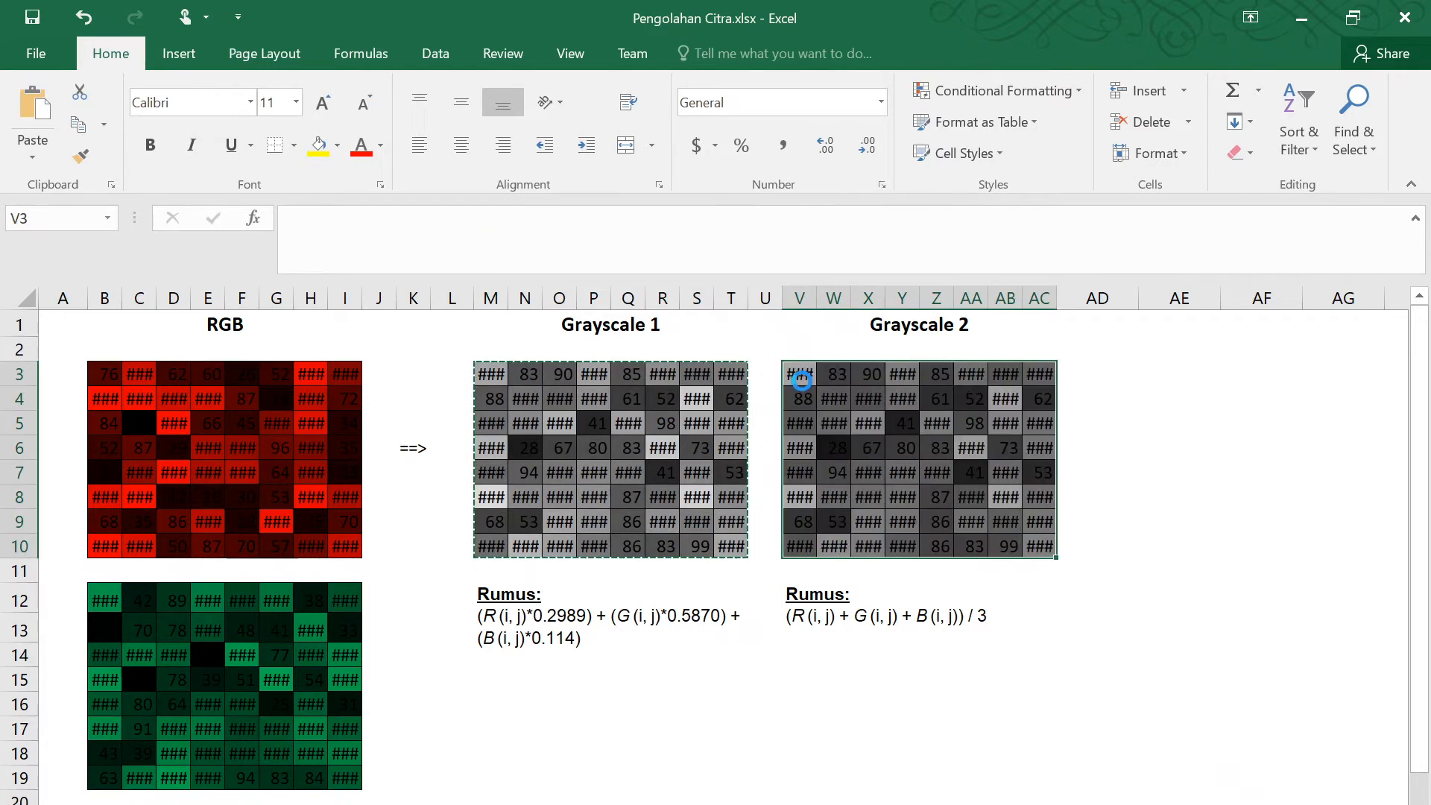
Clear the pasted contents from the Grayscale 2 grid V3:AC10, keeping its formatting.
{"action": "left_click", "coordinate": [798, 375]}
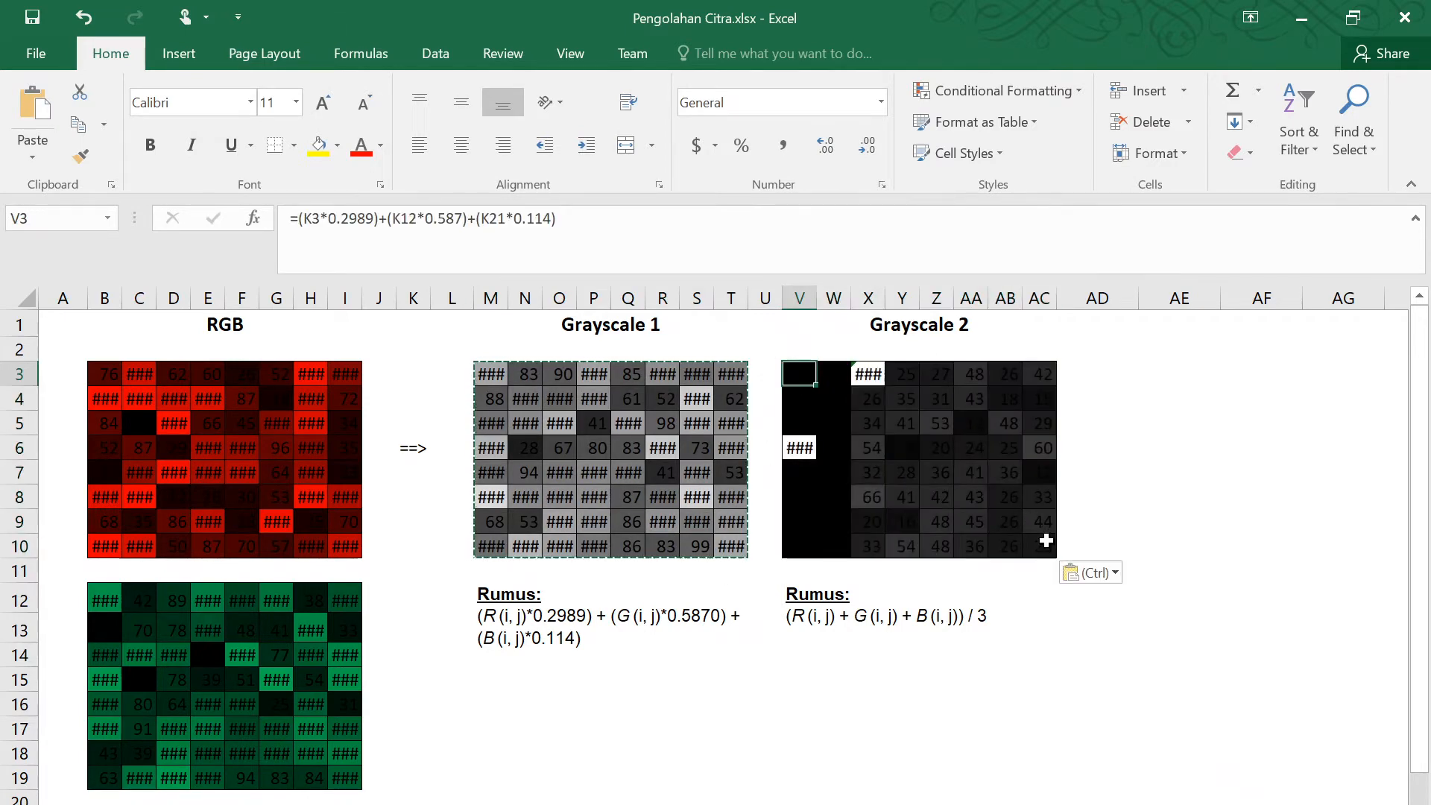
{"action": "left_click", "coordinate": [1046, 541], "text": "shift"}
{"action": "key", "text": "Delete"}
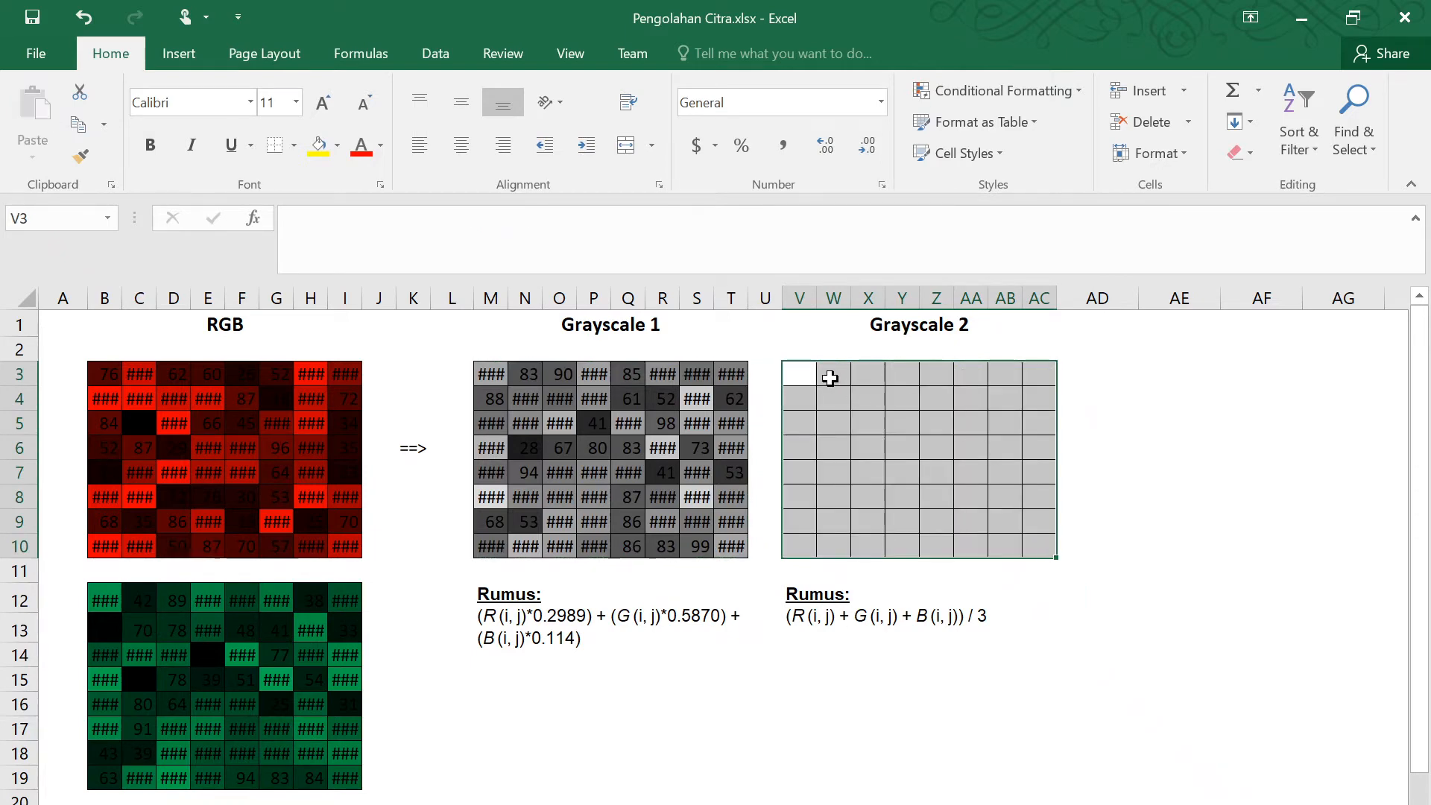
Enter the averaging formula =(B3+B12+B21)/3 in cell V3 of the Grayscale 2 grid.
{"action": "left_click", "coordinate": [805, 377]}
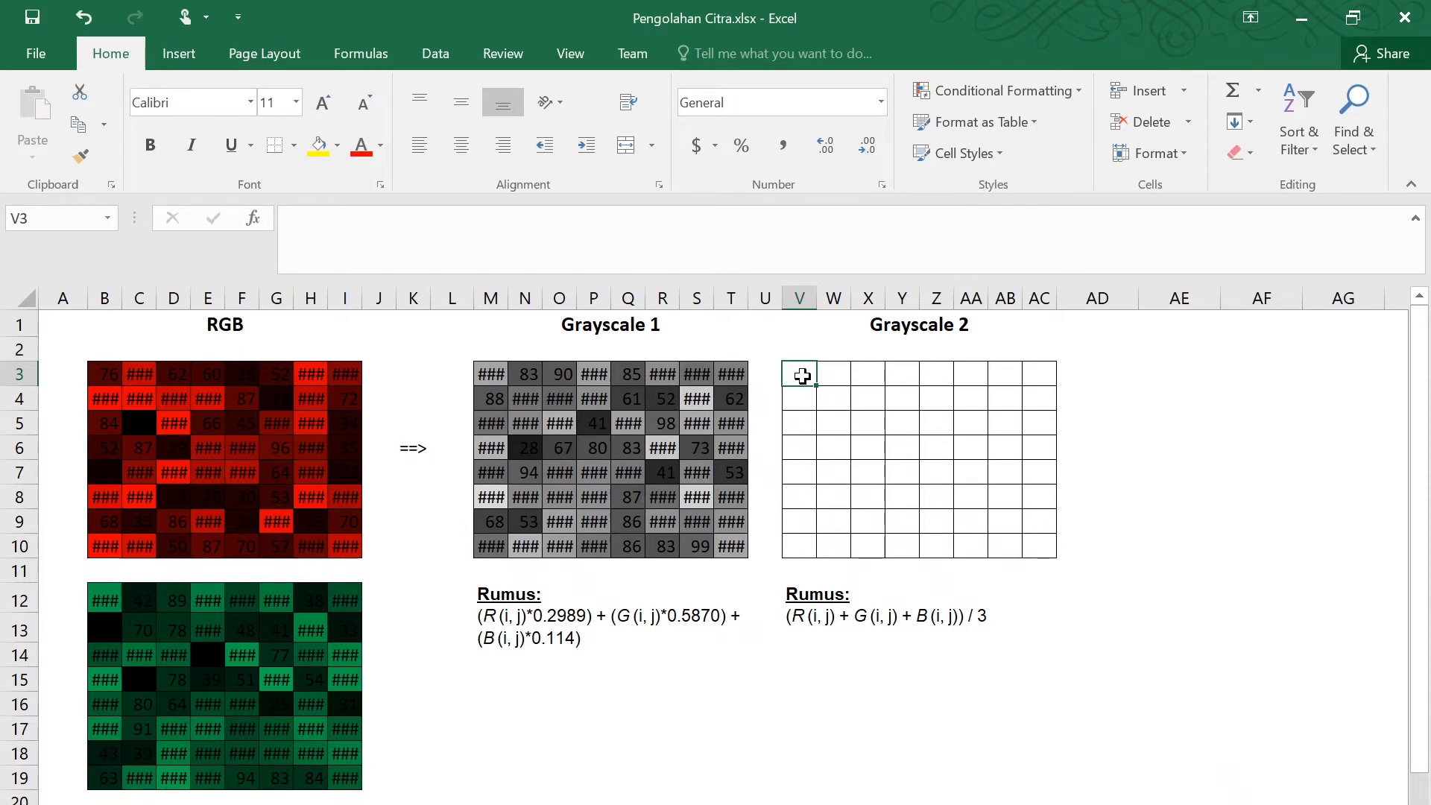
{"action": "type", "text": "=("}
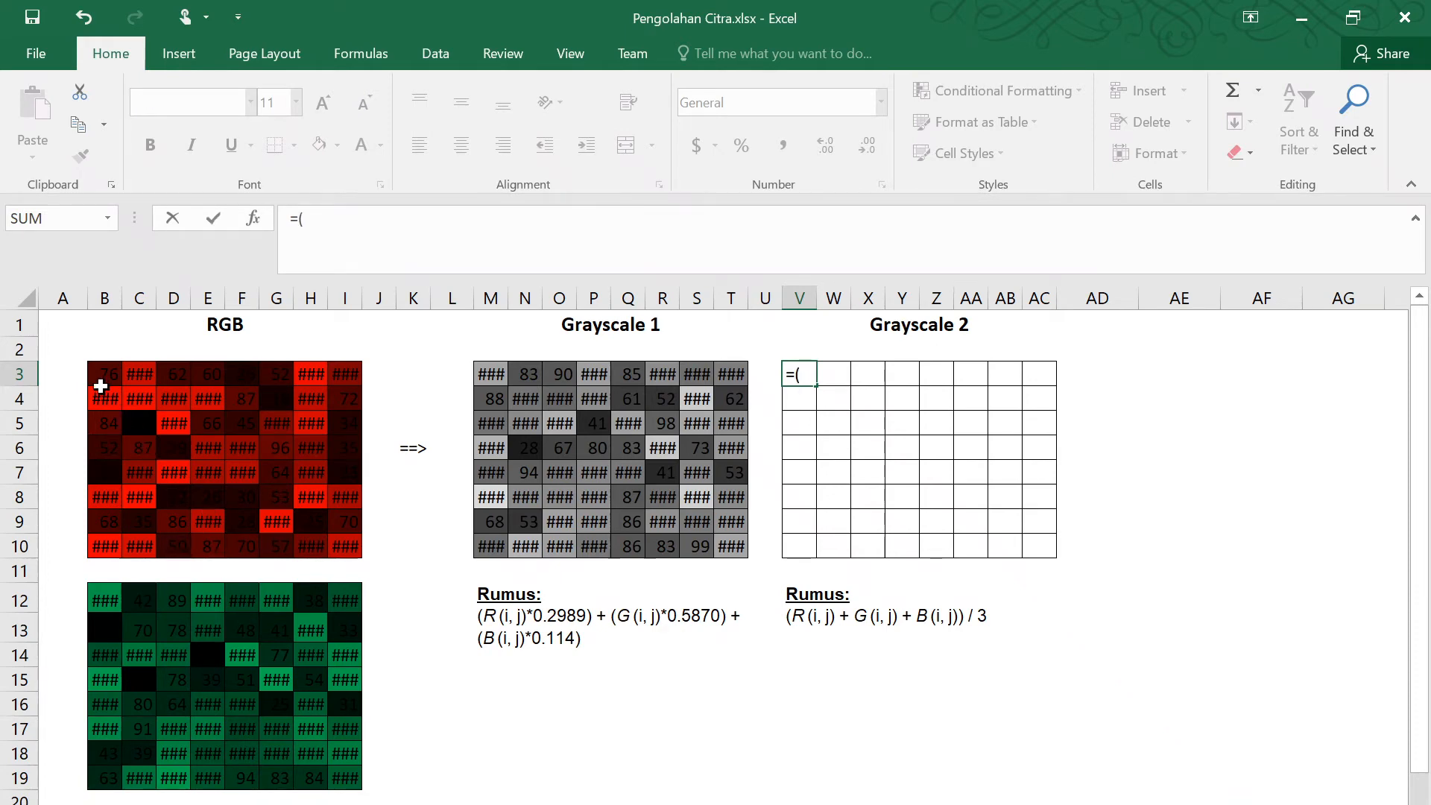
{"action": "left_click", "coordinate": [105, 374]}
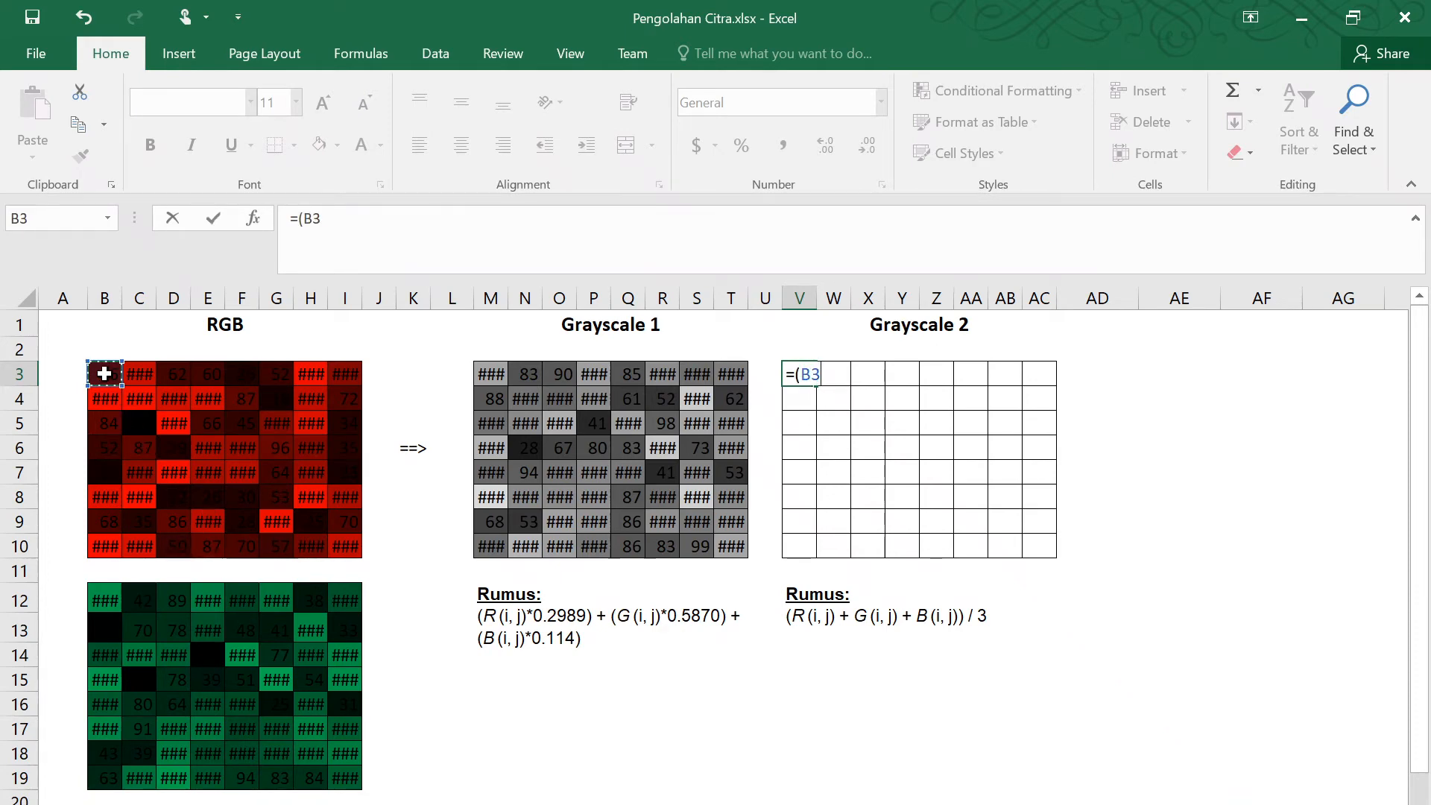
{"action": "type", "text": "+"}
{"action": "left_click", "coordinate": [112, 600]}
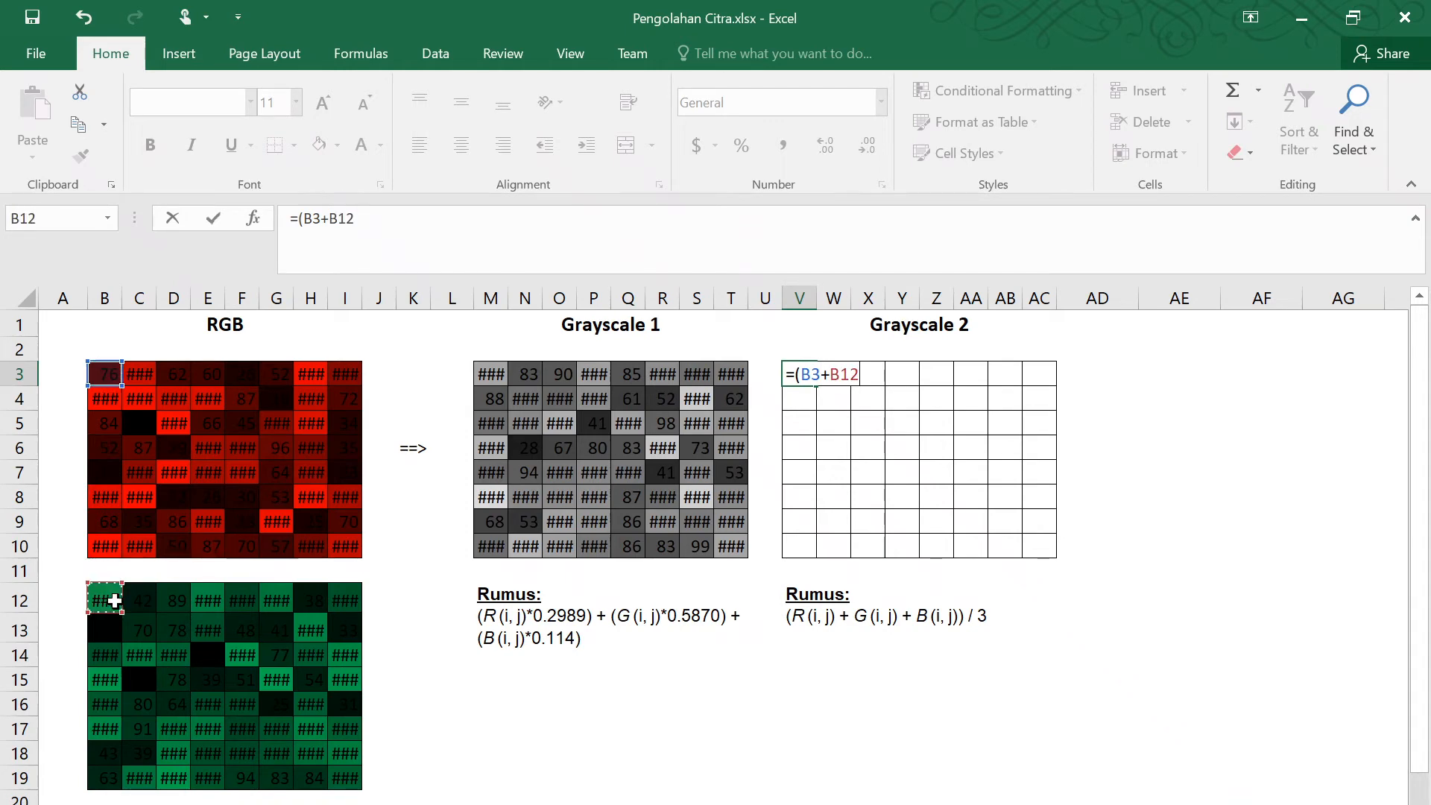
{"action": "type", "text": "+B21)/3"}
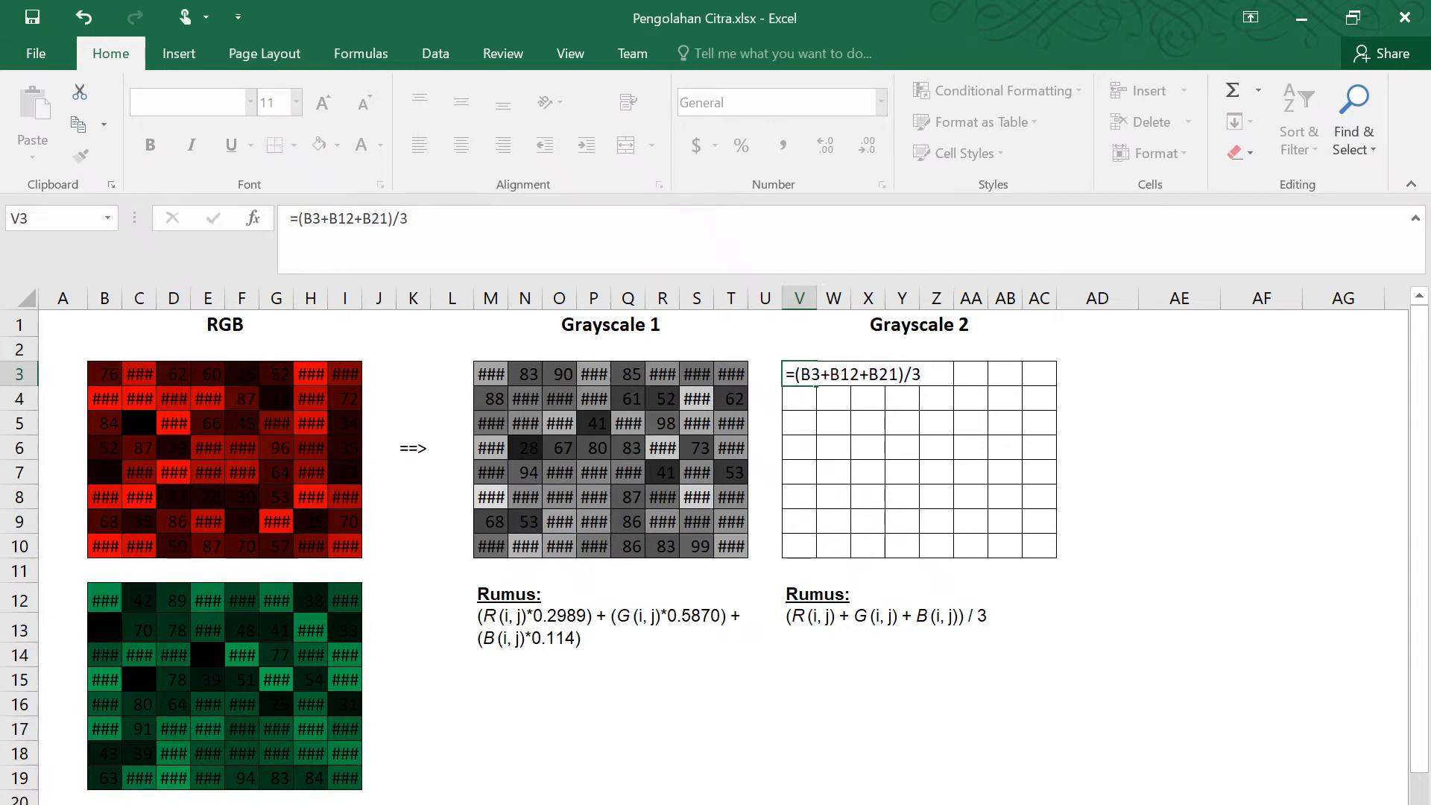
{"action": "key", "text": "Return"}
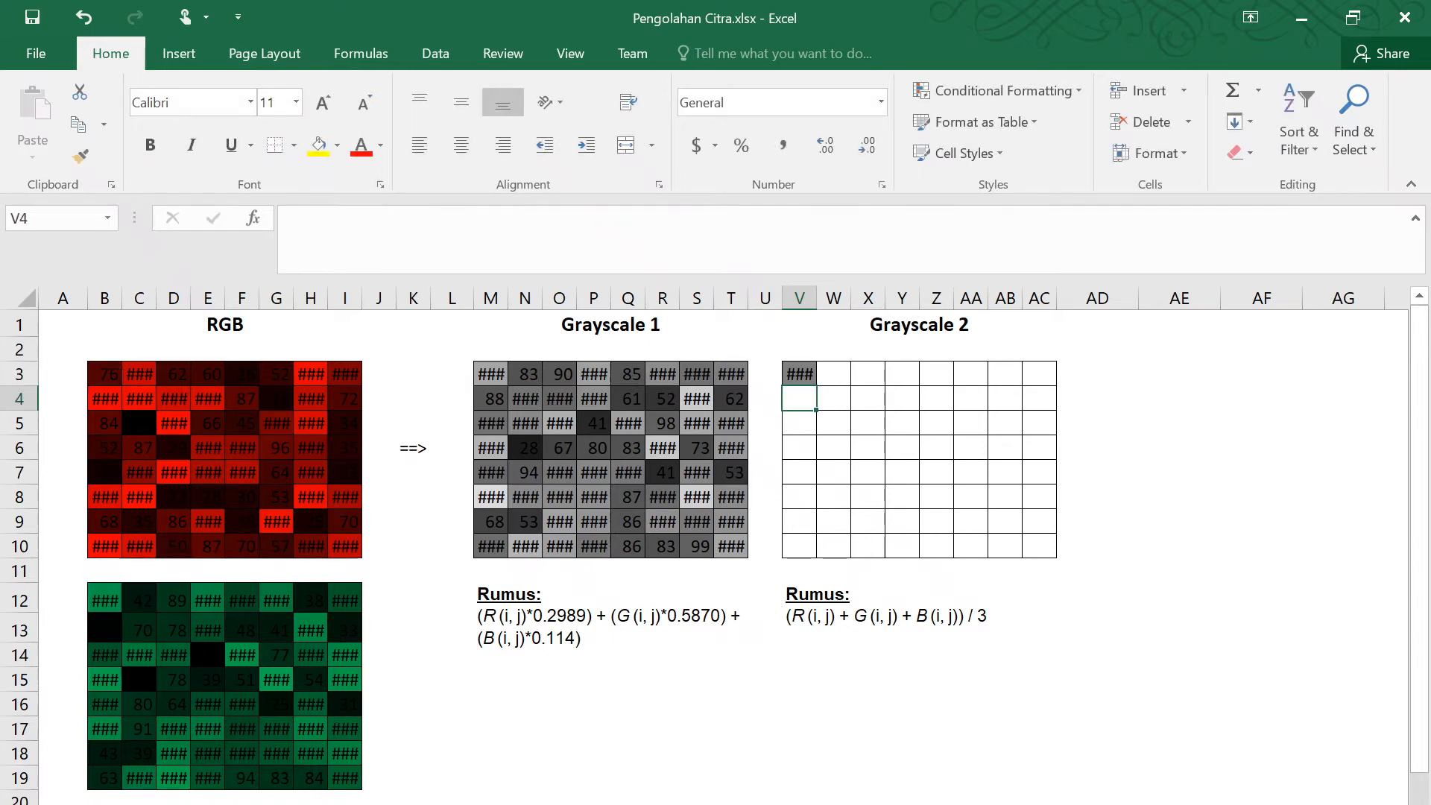
Recheck the source pixels B3, B12 and B21, and fill the V3 formula across the Grayscale 2 grid V3:AC10.
{"action": "left_click", "coordinate": [797, 375]}
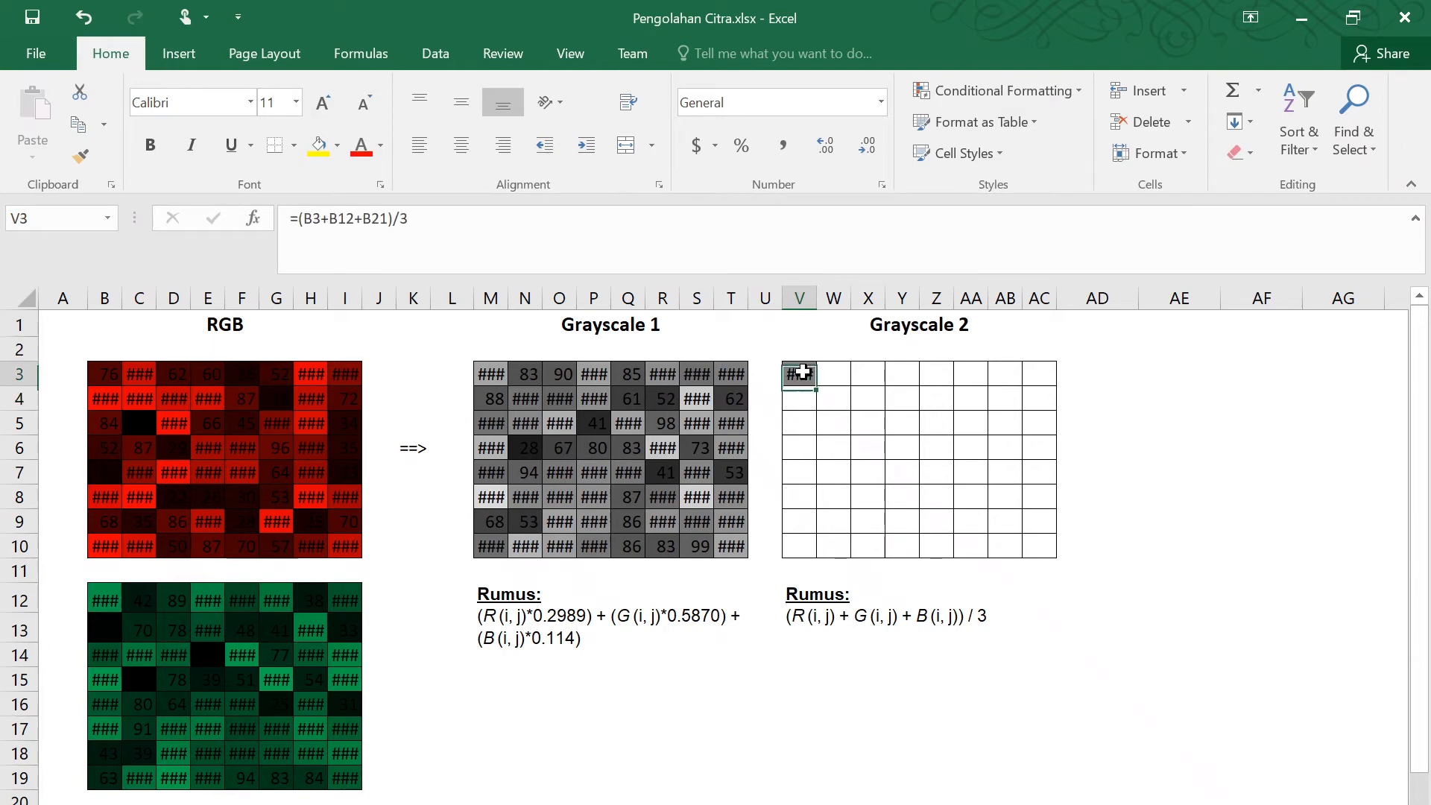
{"action": "left_click", "coordinate": [105, 372]}
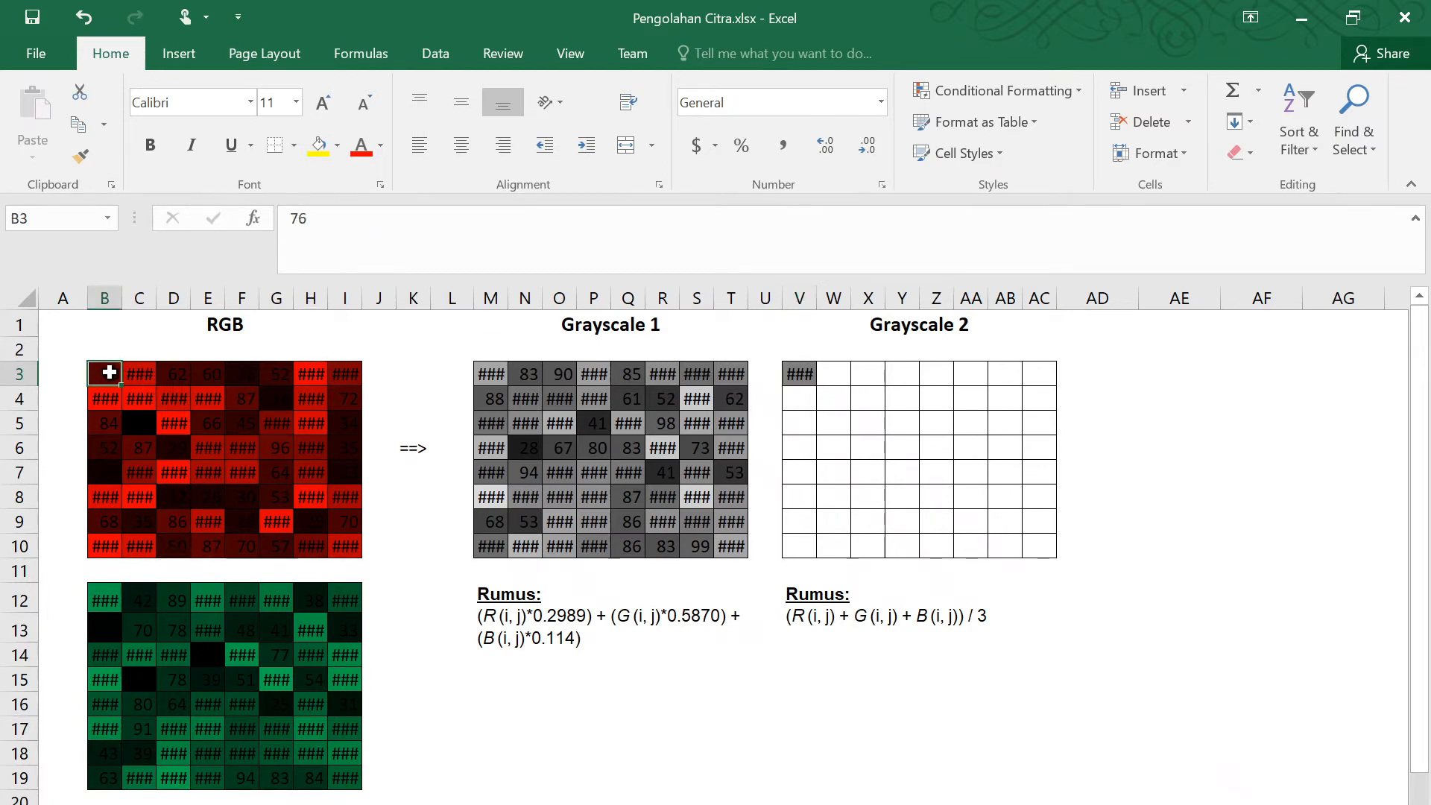
{"action": "left_click", "coordinate": [108, 598]}
{"action": "scroll", "coordinate": [119, 605], "scroll_direction": "down", "scroll_amount": 3}
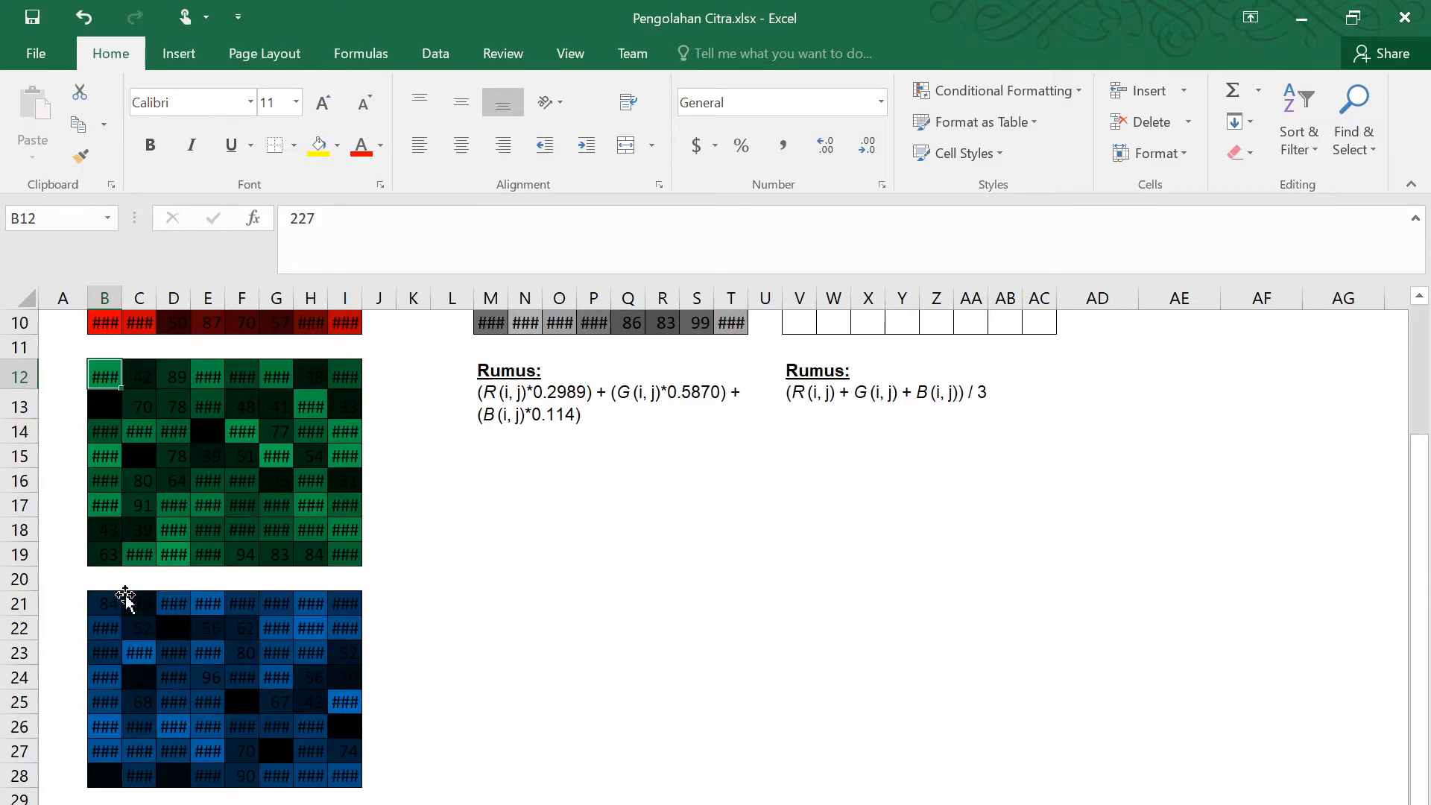
{"action": "left_click", "coordinate": [109, 600]}
{"action": "scroll", "coordinate": [601, 591], "scroll_direction": "up", "scroll_amount": 3}
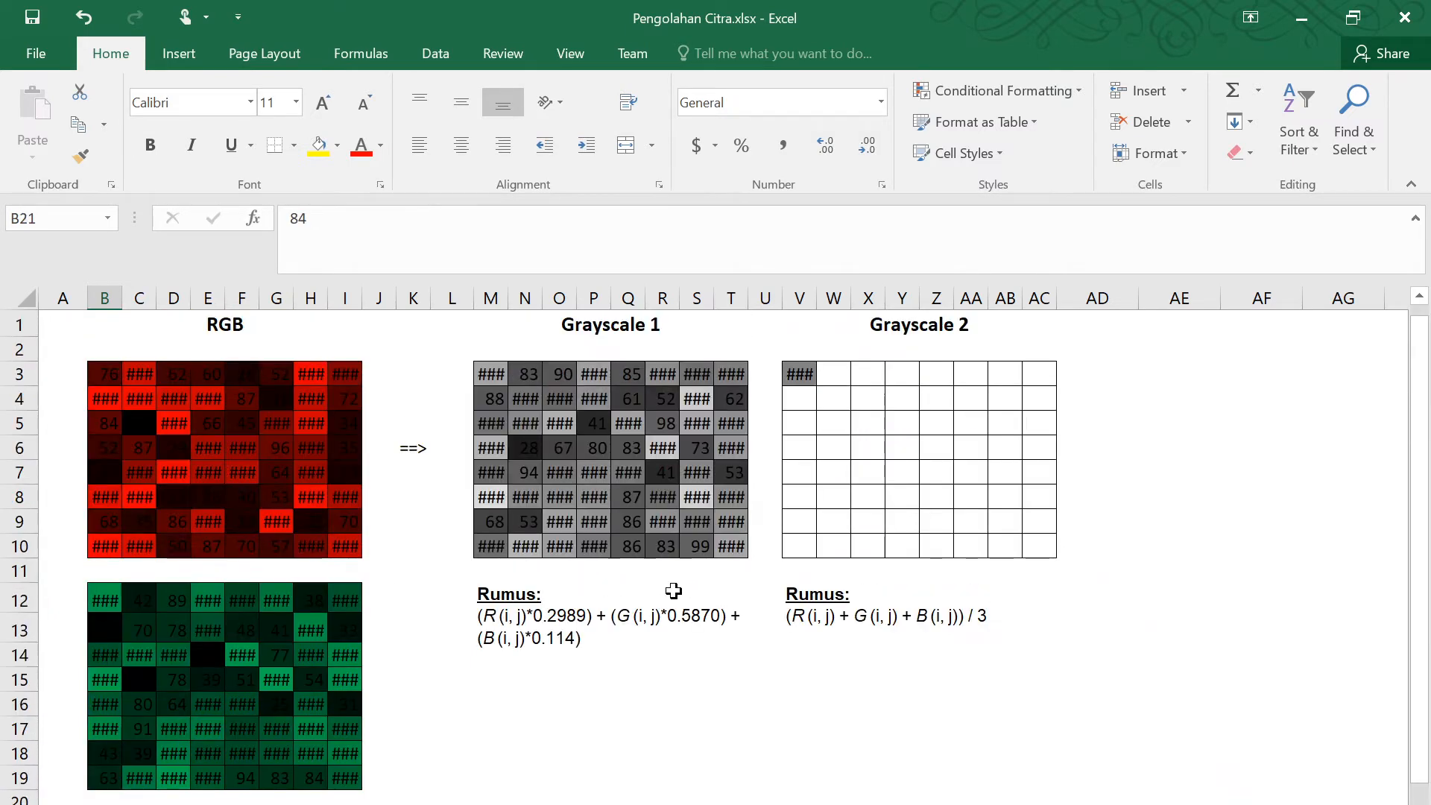
{"action": "left_click", "coordinate": [797, 372]}
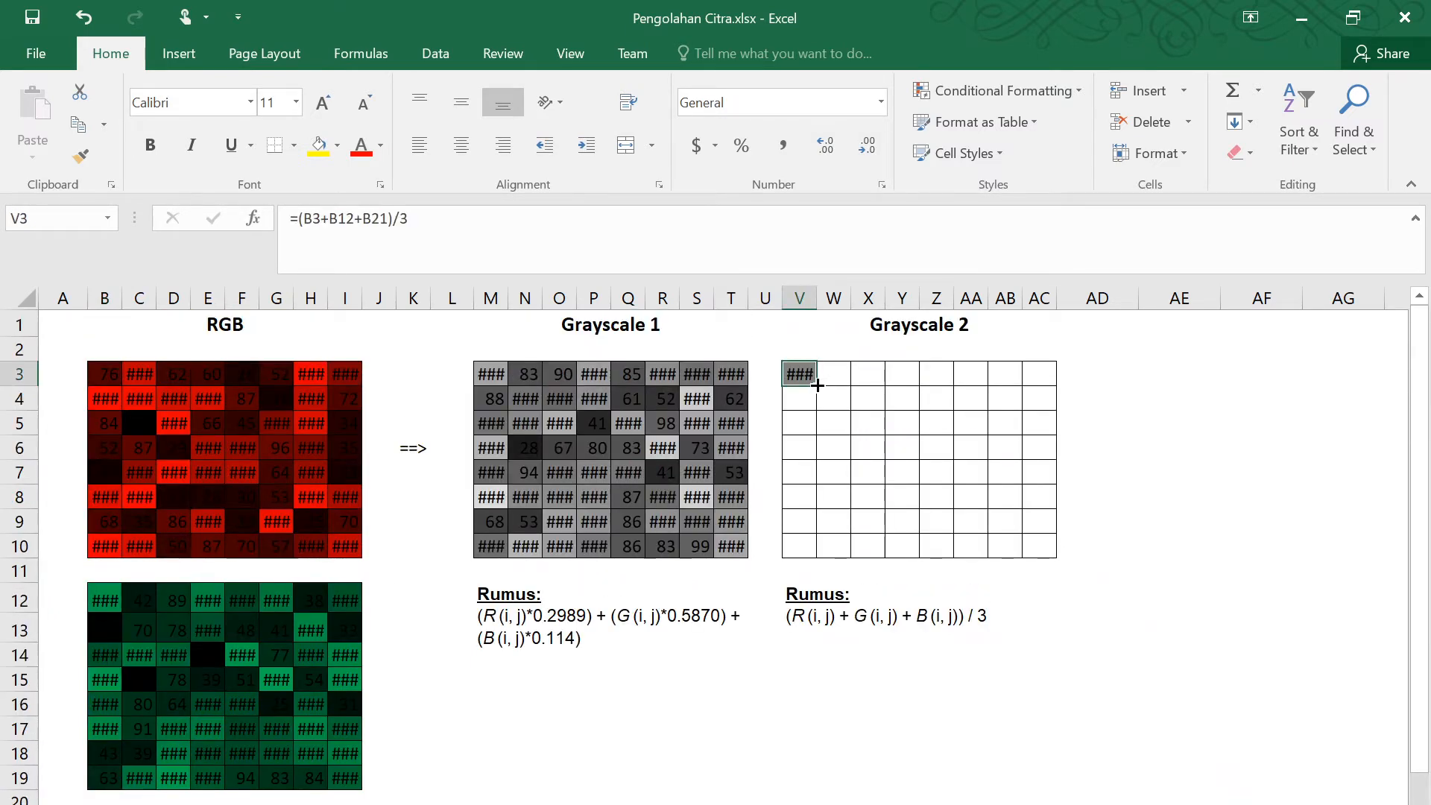
{"action": "left_click_drag", "start_coordinate": [817, 384], "coordinate": [1058, 389]}
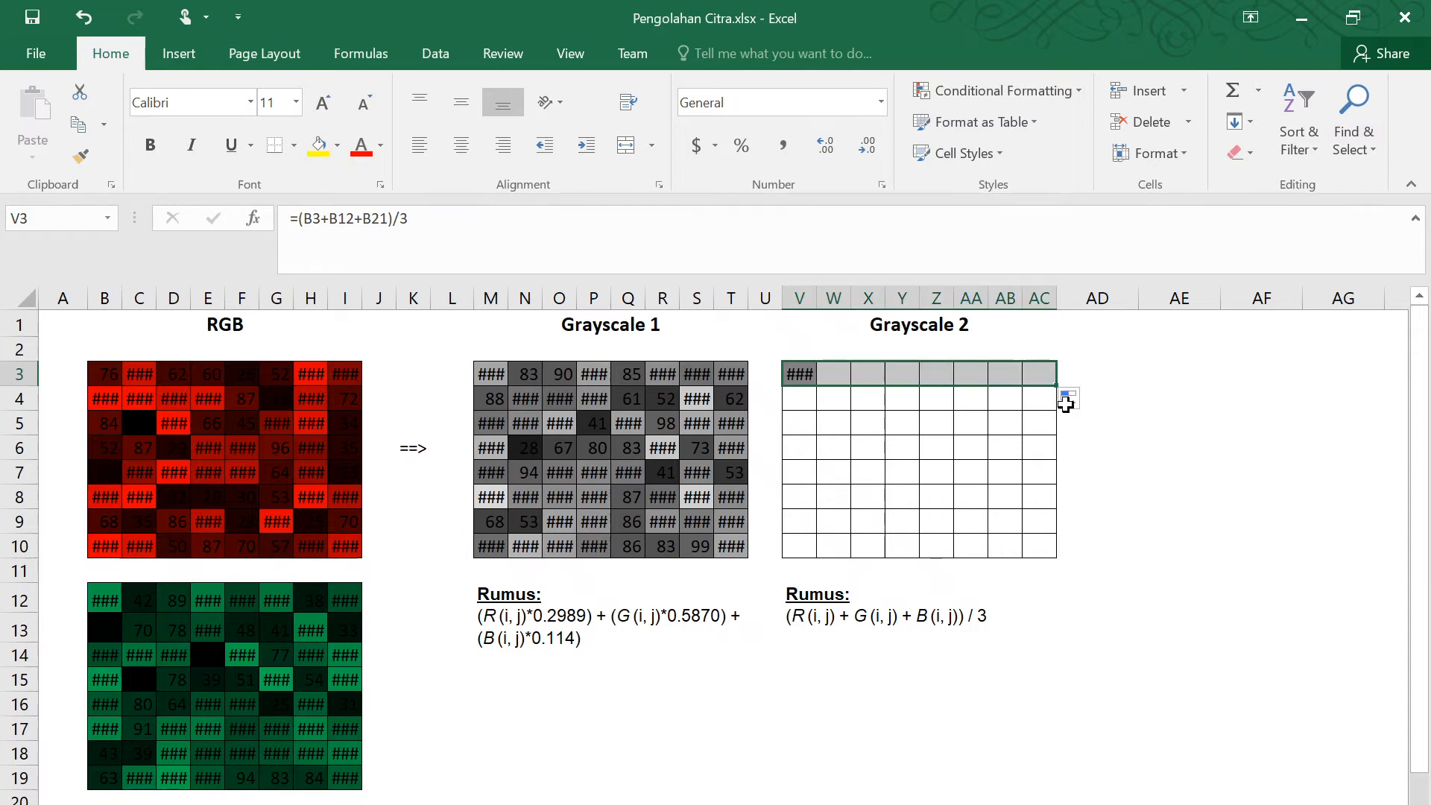
{"action": "left_click_drag", "start_coordinate": [1057, 384], "coordinate": [1044, 552]}
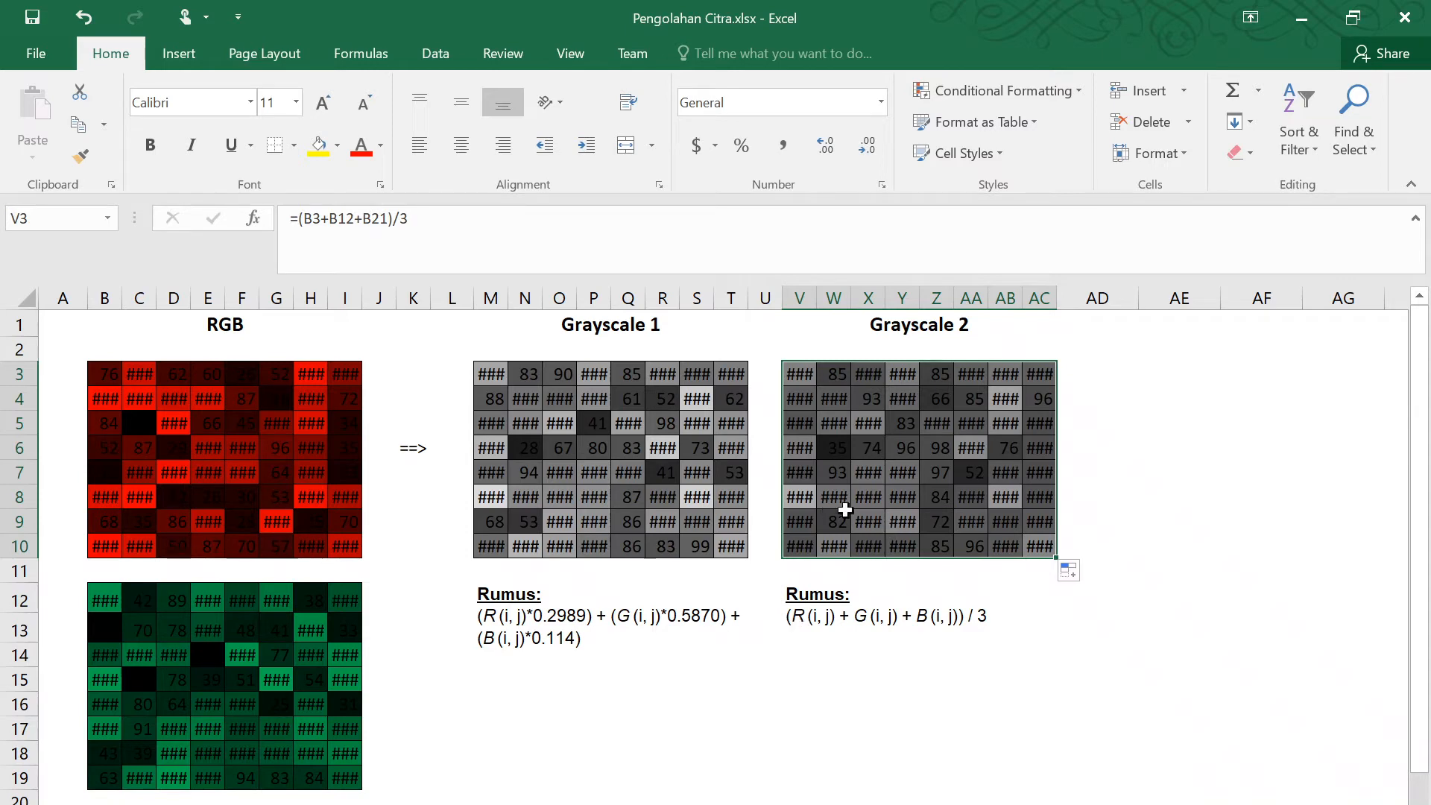
{"action": "left_click", "coordinate": [827, 638]}
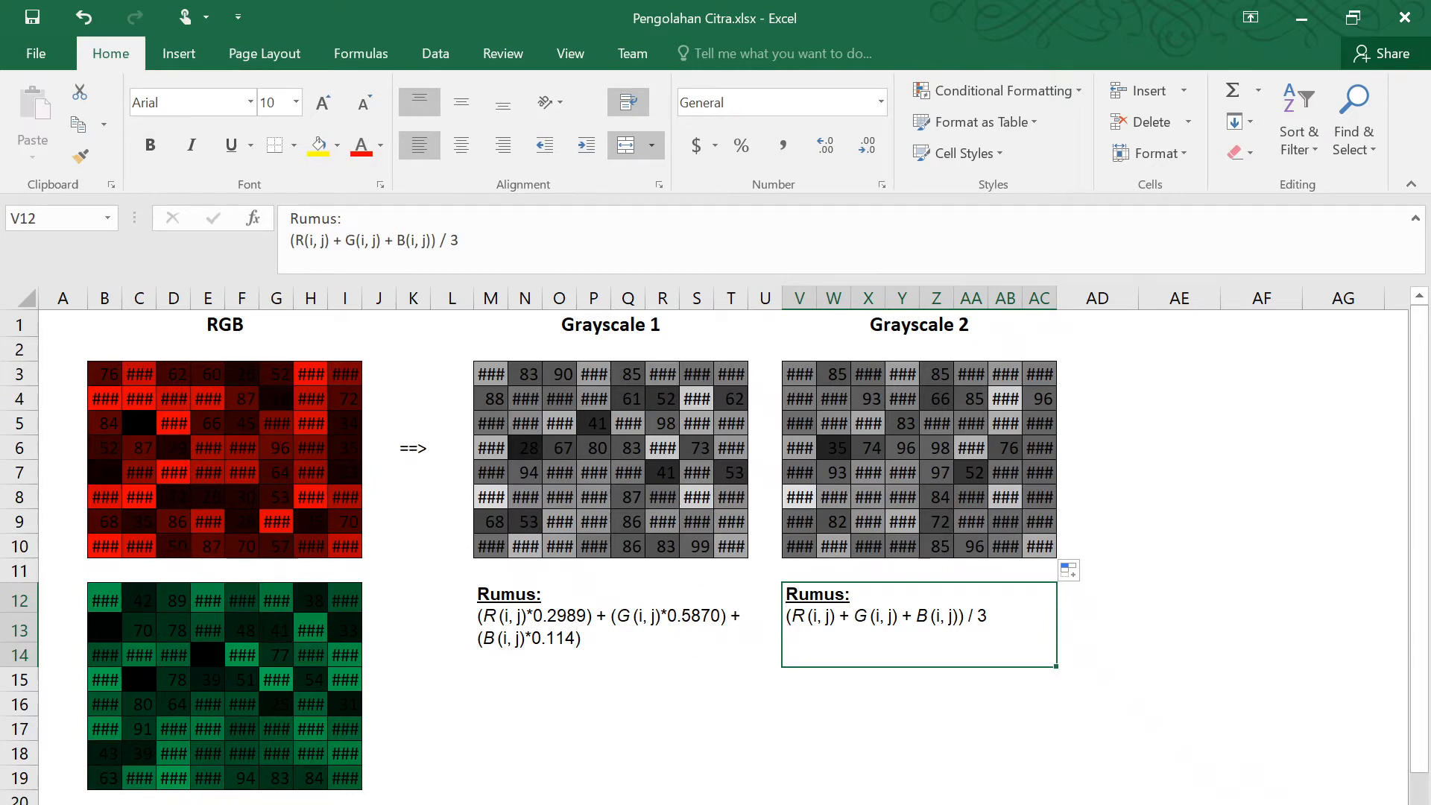
Switch to the next worksheet, which holds the Grayscale and Binary matrices.
{"action": "key", "text": "ctrl+Page_Down"}
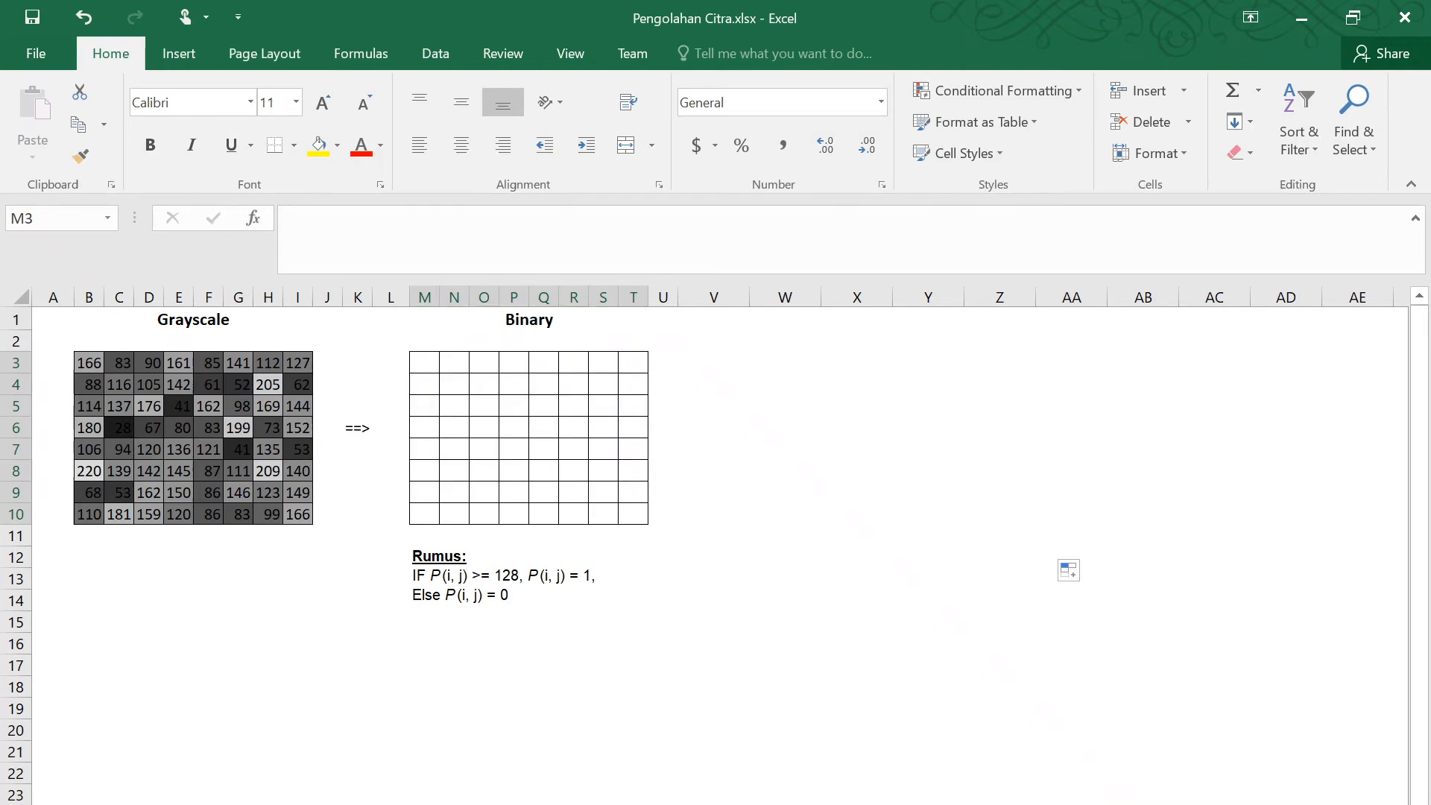
{"action": "key", "text": "ctrl+Page_Up"}
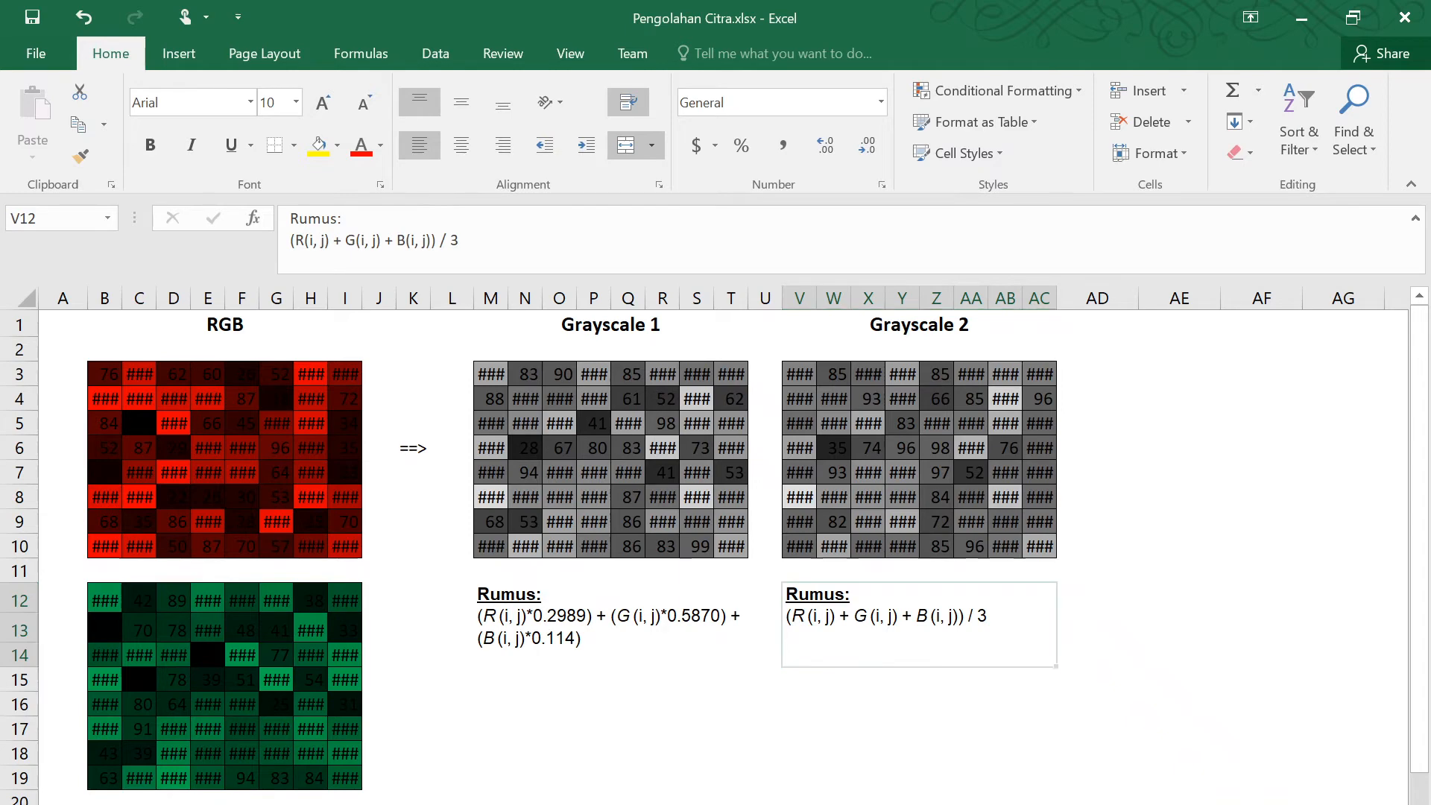
{"action": "key", "text": "ctrl+Page_Down"}
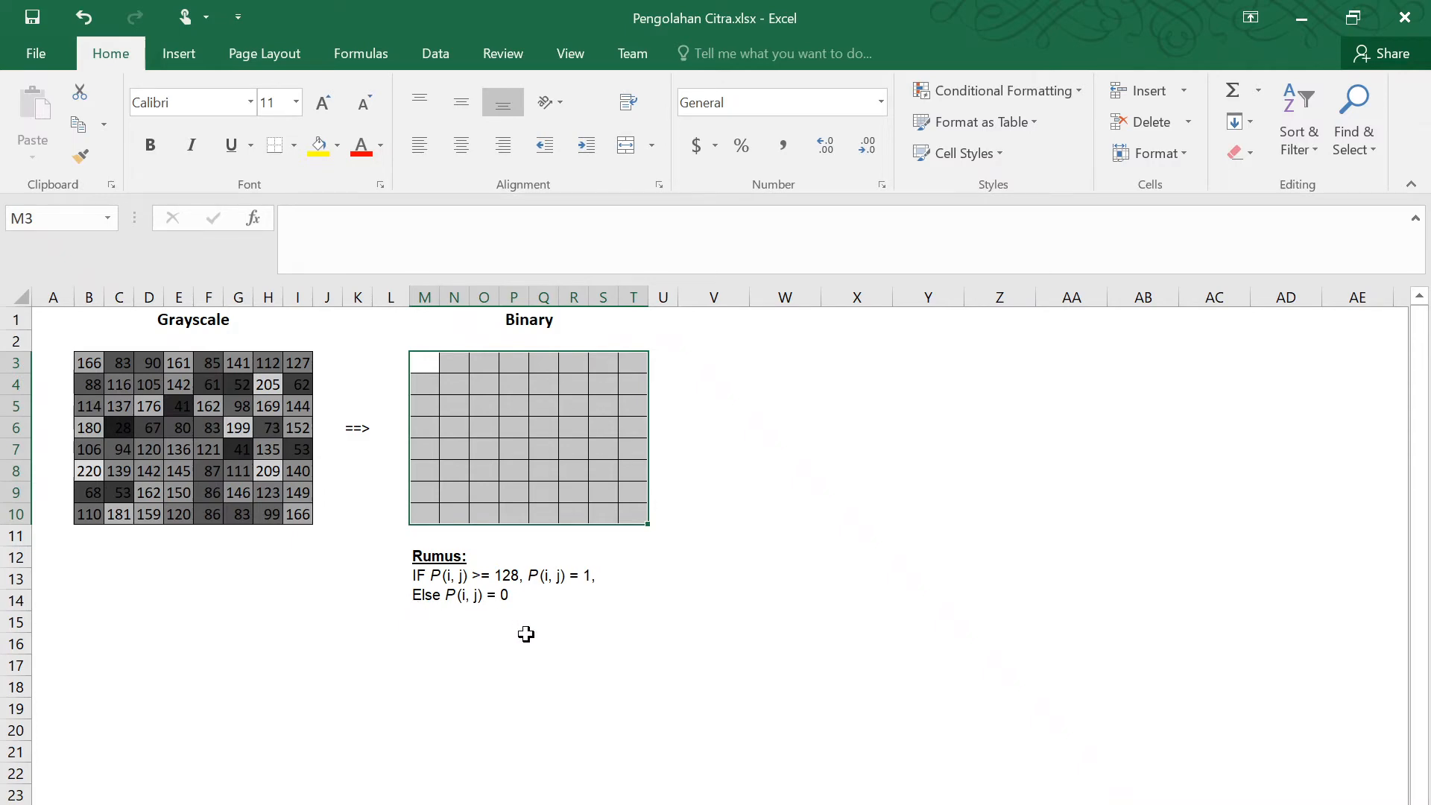
{"action": "scroll", "coordinate": [415, 610], "scroll_direction": "up", "scroll_amount": 2}
{"action": "scroll", "coordinate": [526, 634], "scroll_direction": "up", "scroll_amount": 1}
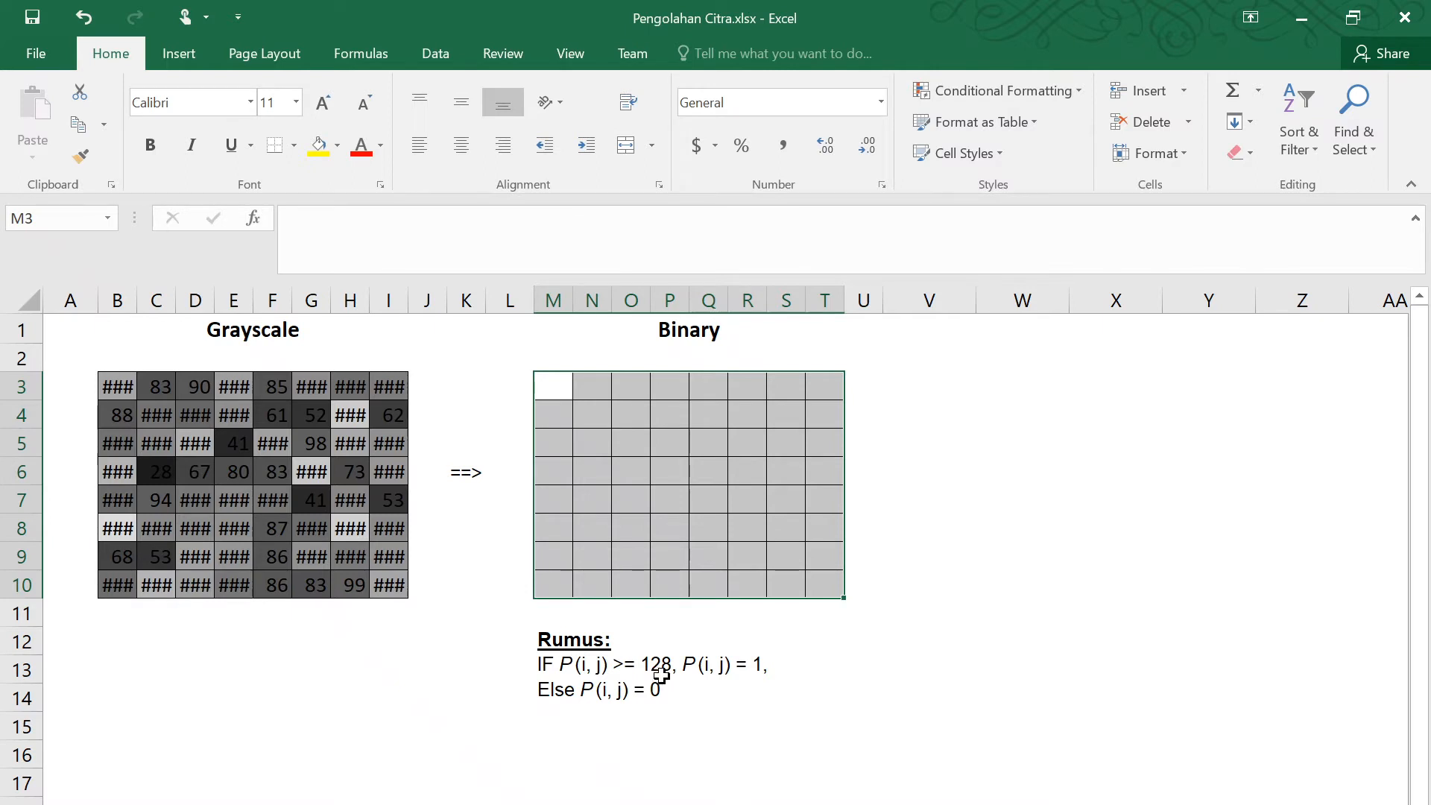
Enter the threshold formula =IF(B3>=128, 1, 0) in cell M3 and fill it across the Binary grid M3:T10.
{"action": "left_click", "coordinate": [562, 388]}
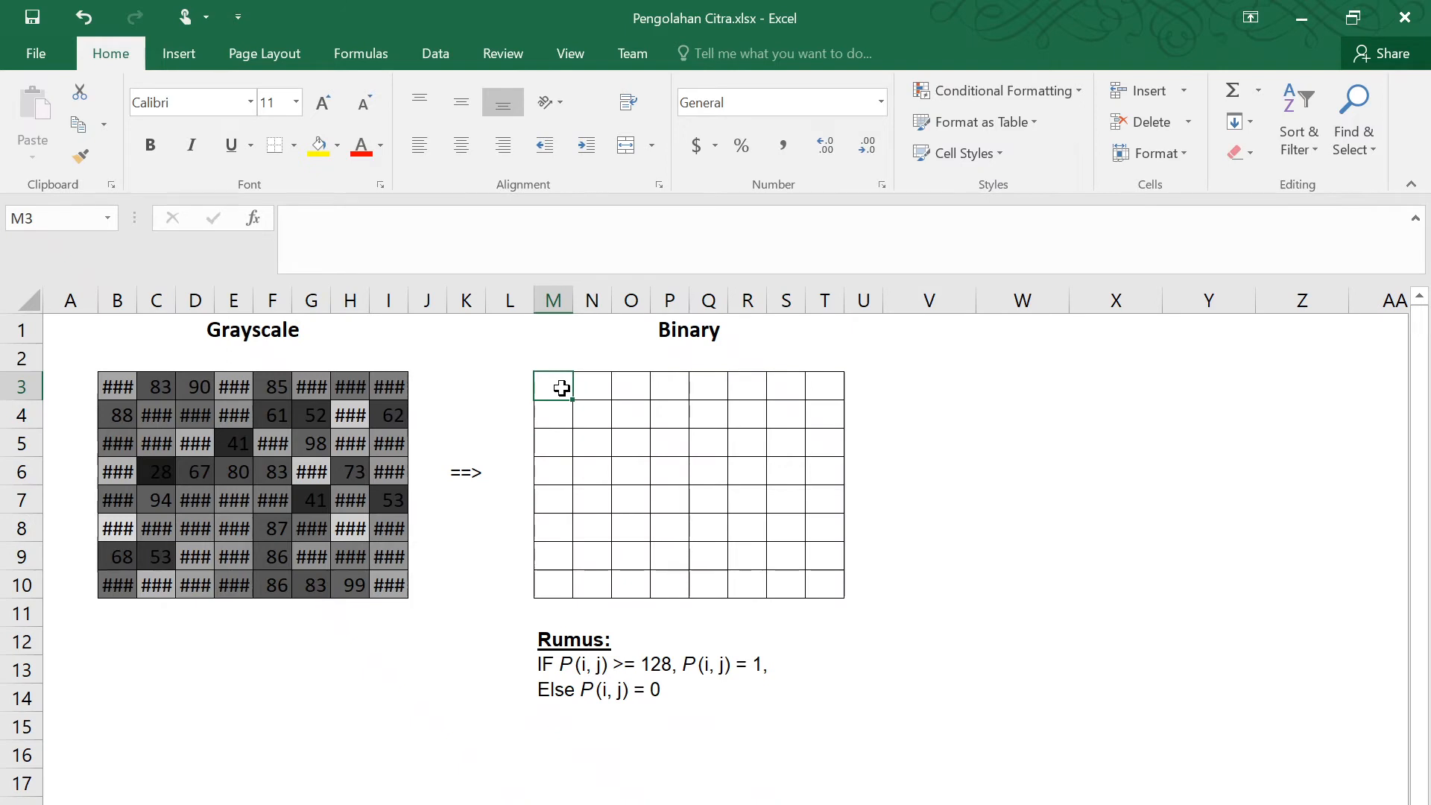
{"action": "type", "text": "="}
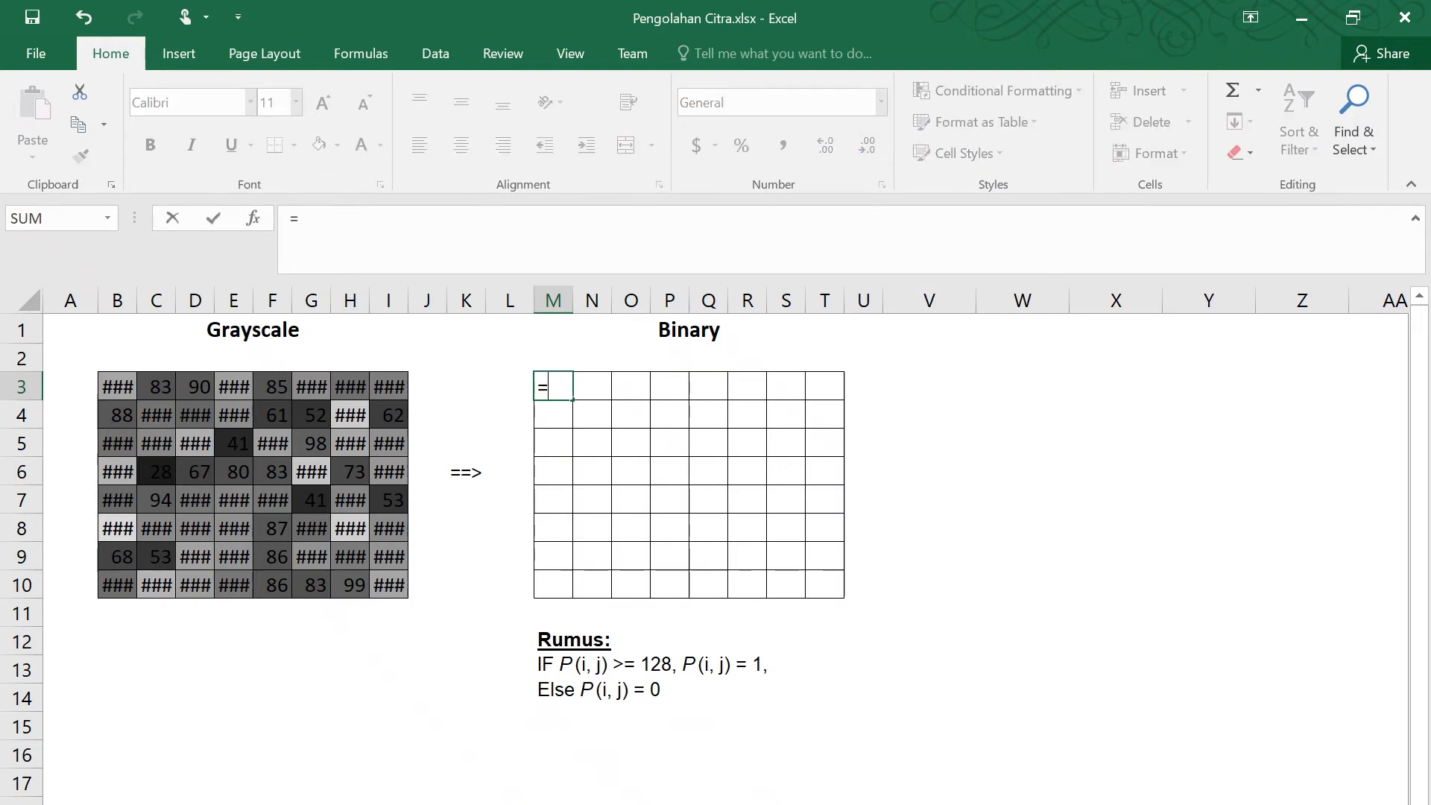
{"action": "type", "text": "IF"}
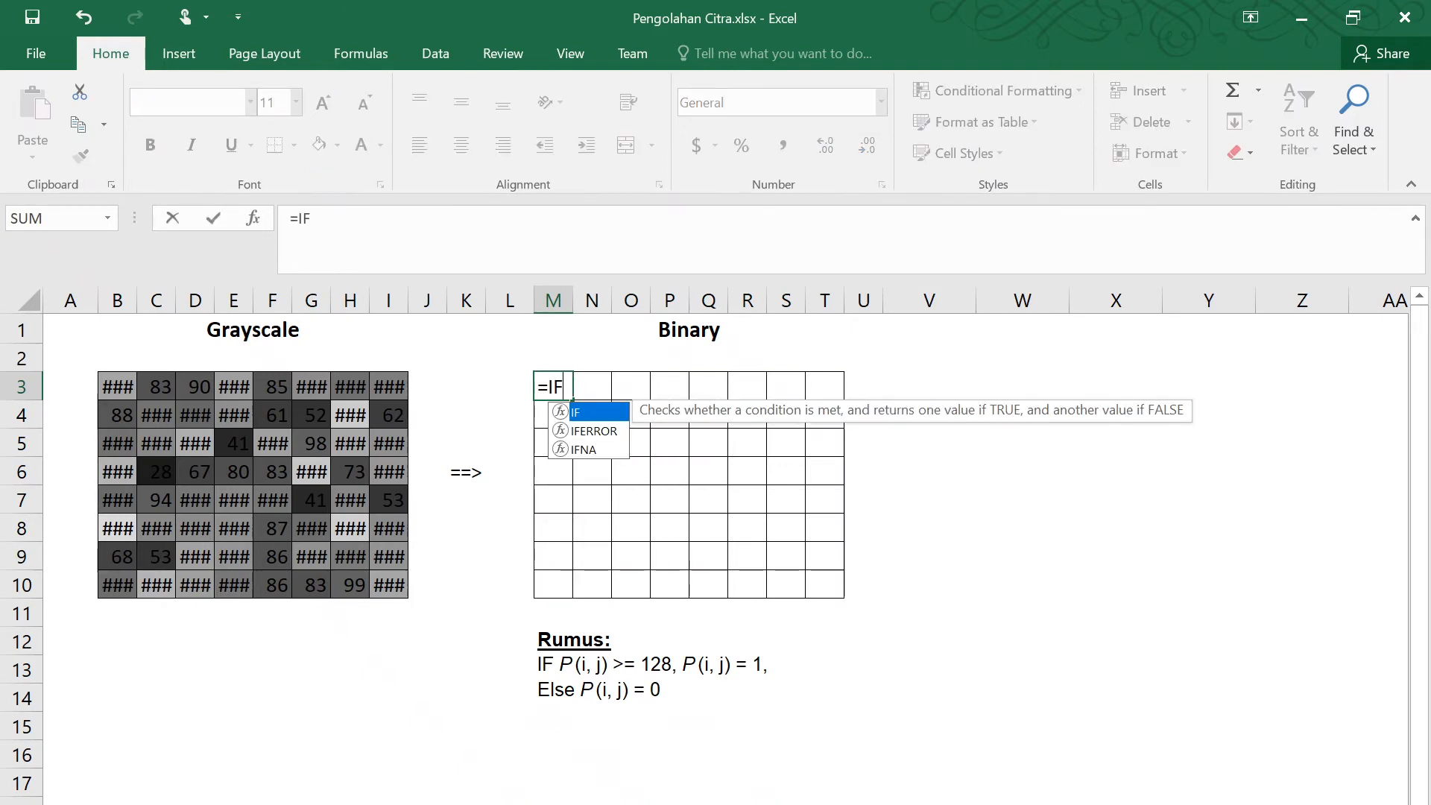
{"action": "type", "text": "("}
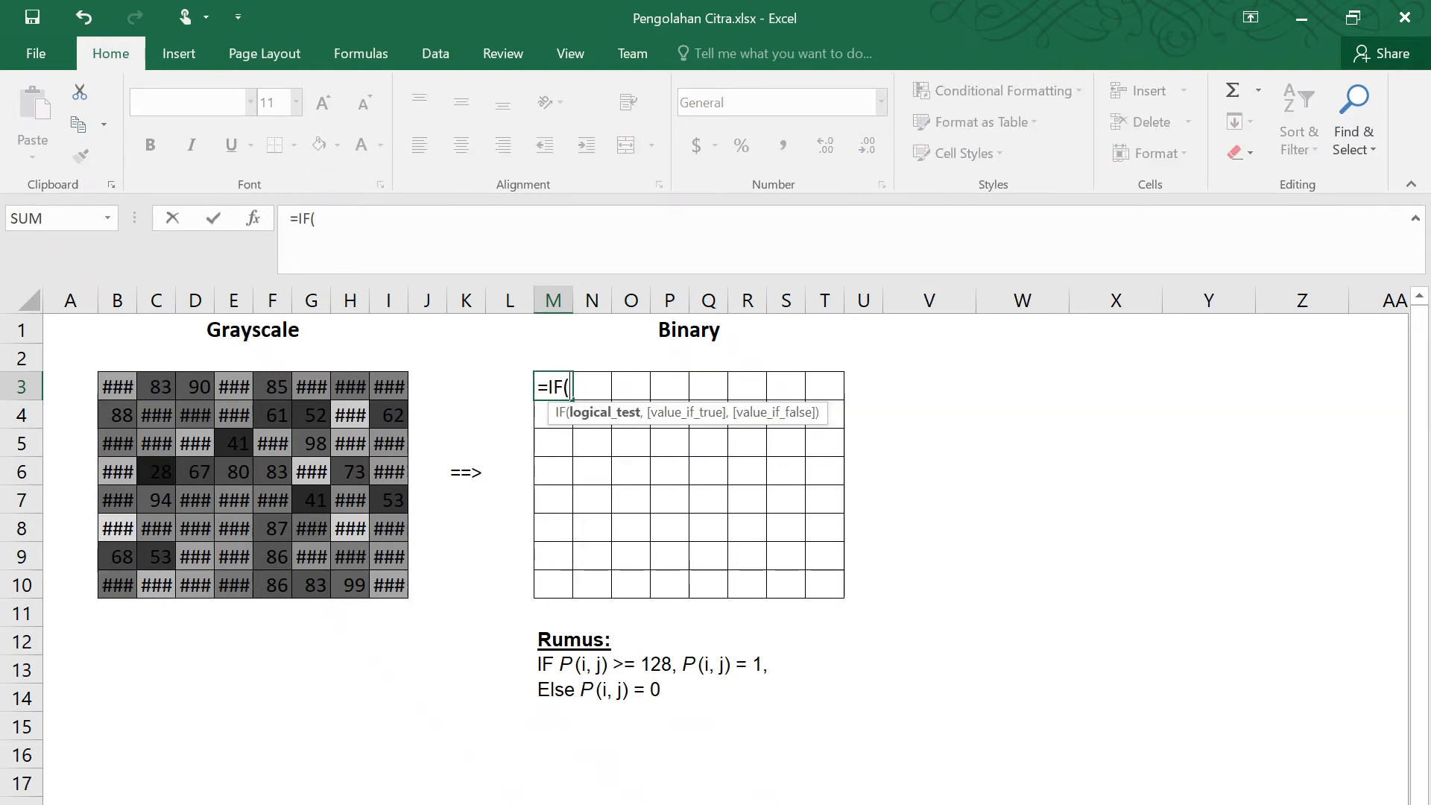
{"action": "left_click", "coordinate": [124, 387]}
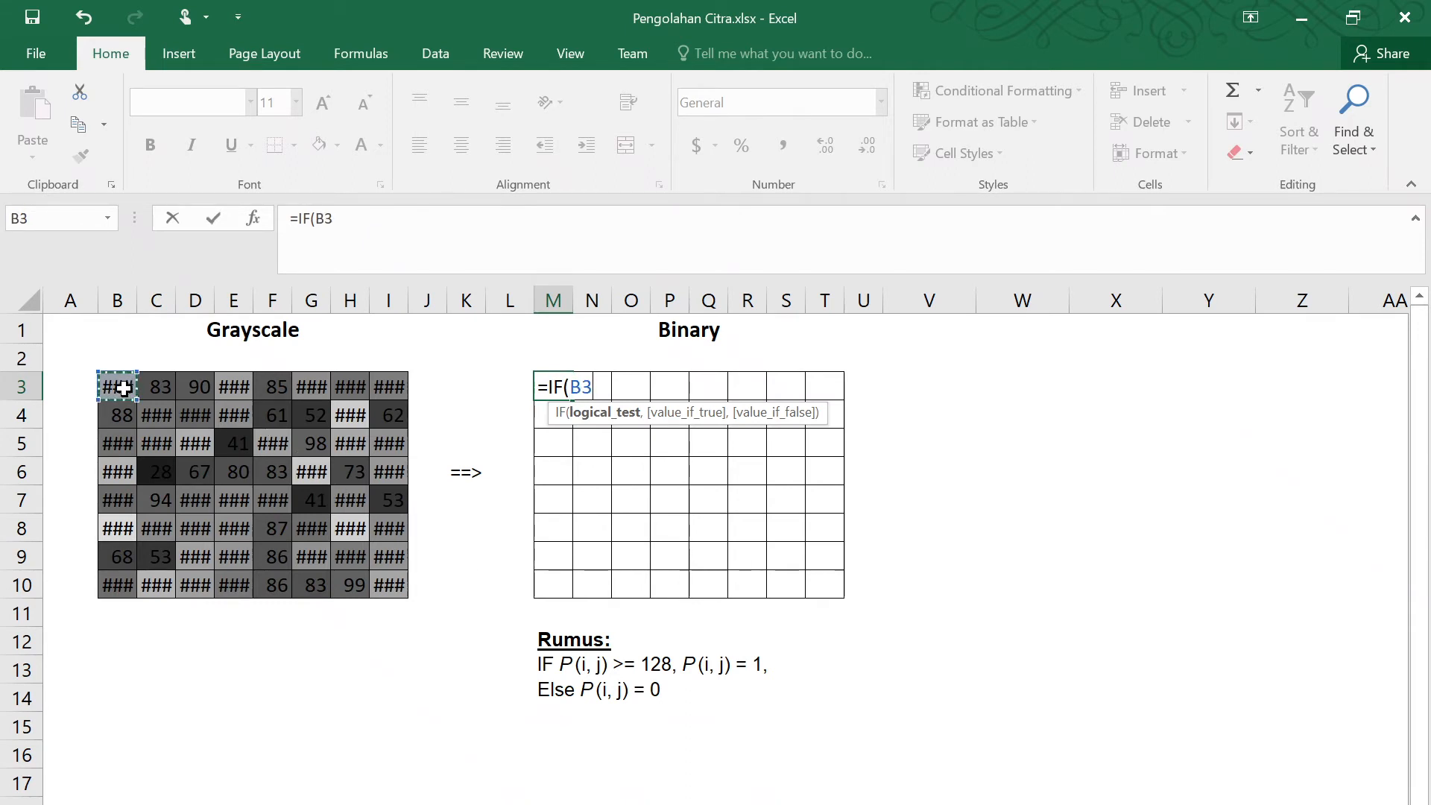
{"action": "type", "text": ">=128"}
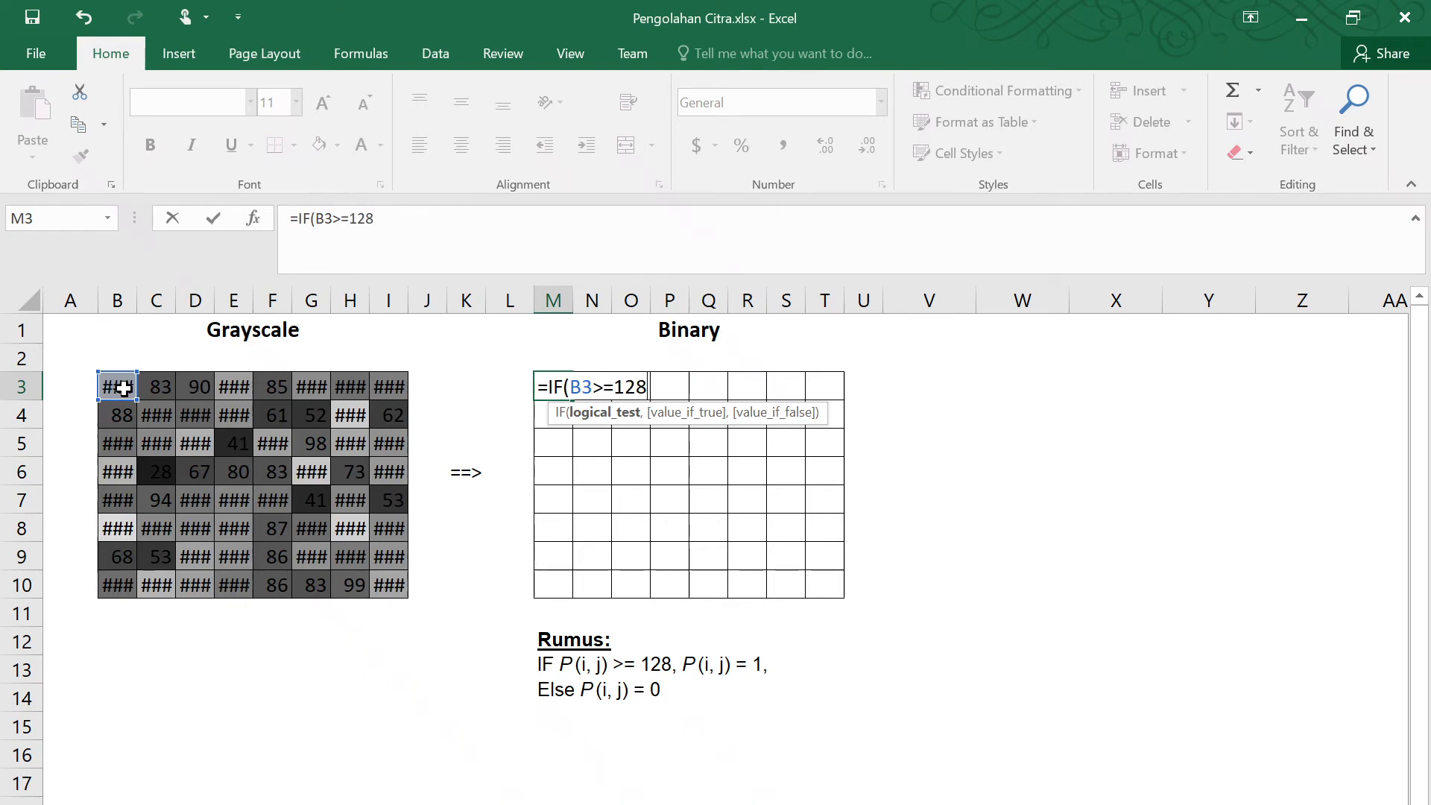
{"action": "type", "text": ","}
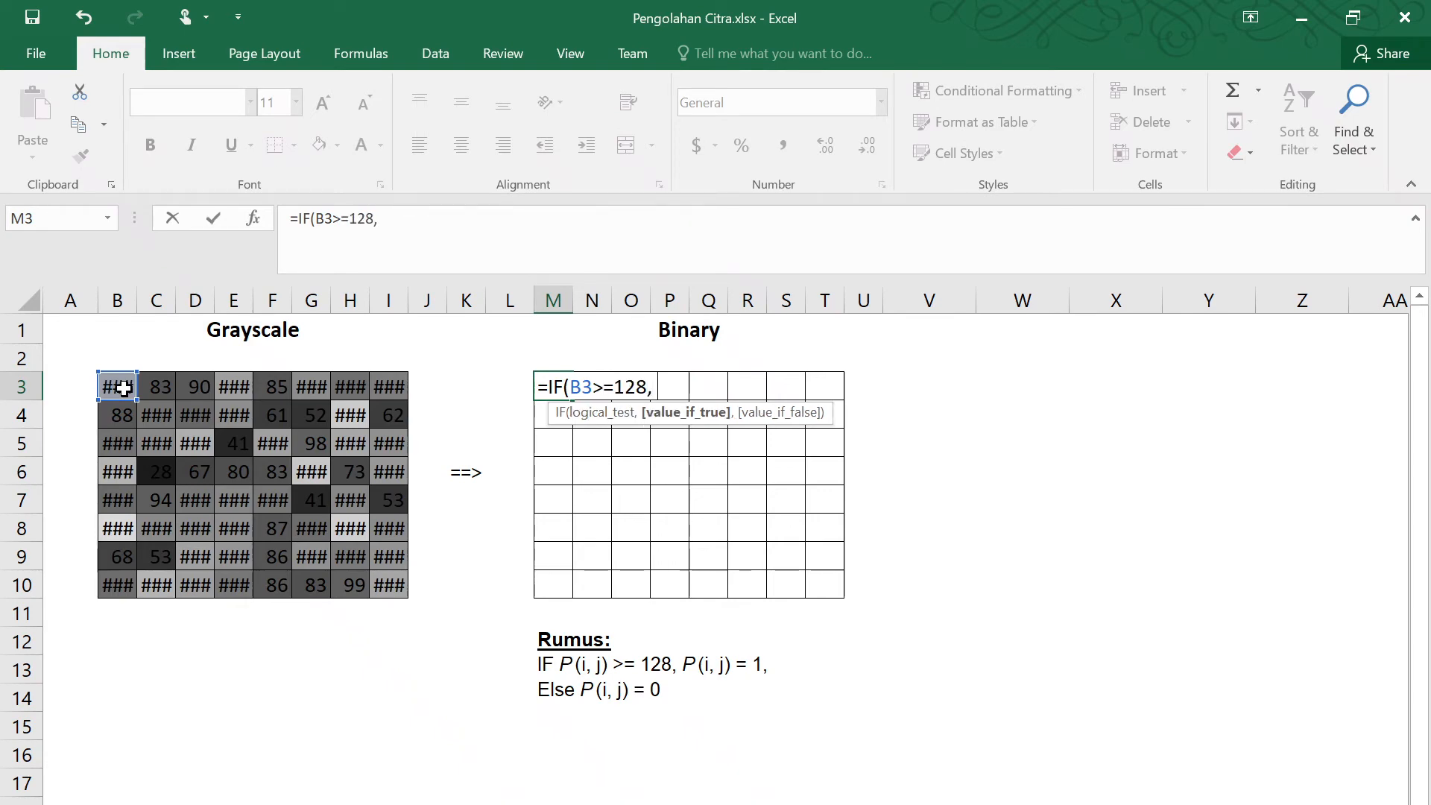
{"action": "type", "text": " 1, 0"}
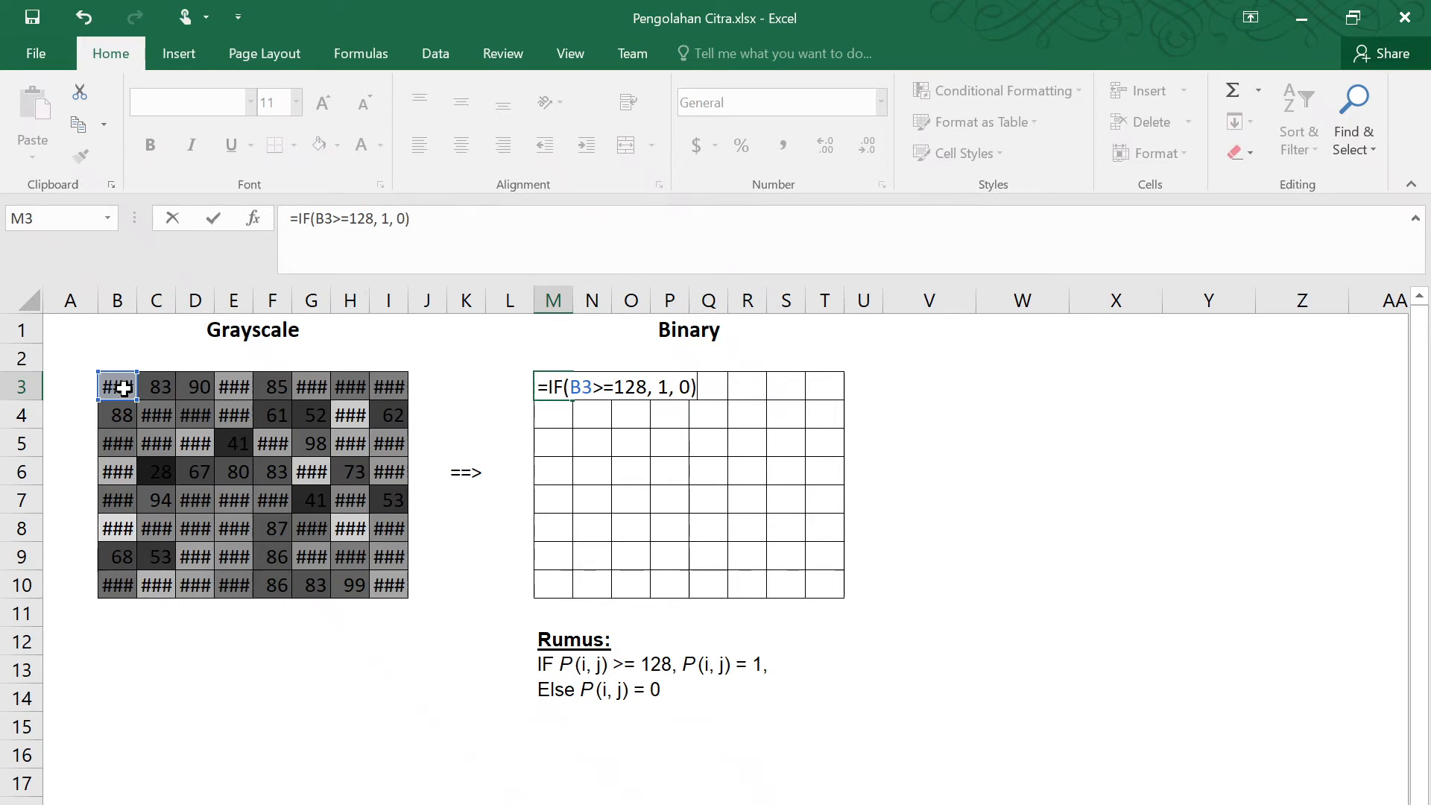
{"action": "key", "text": "Return"}
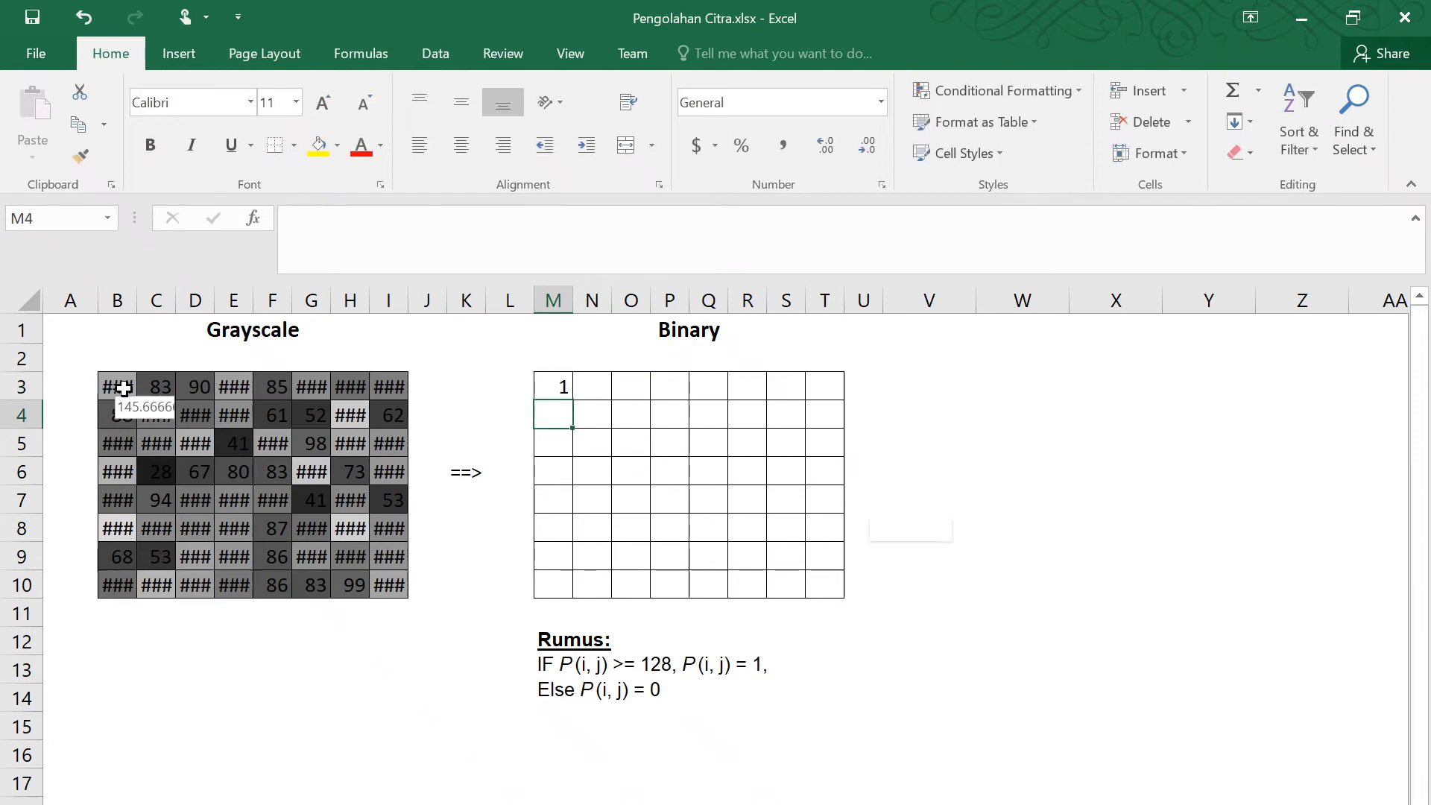
{"action": "left_click", "coordinate": [559, 382]}
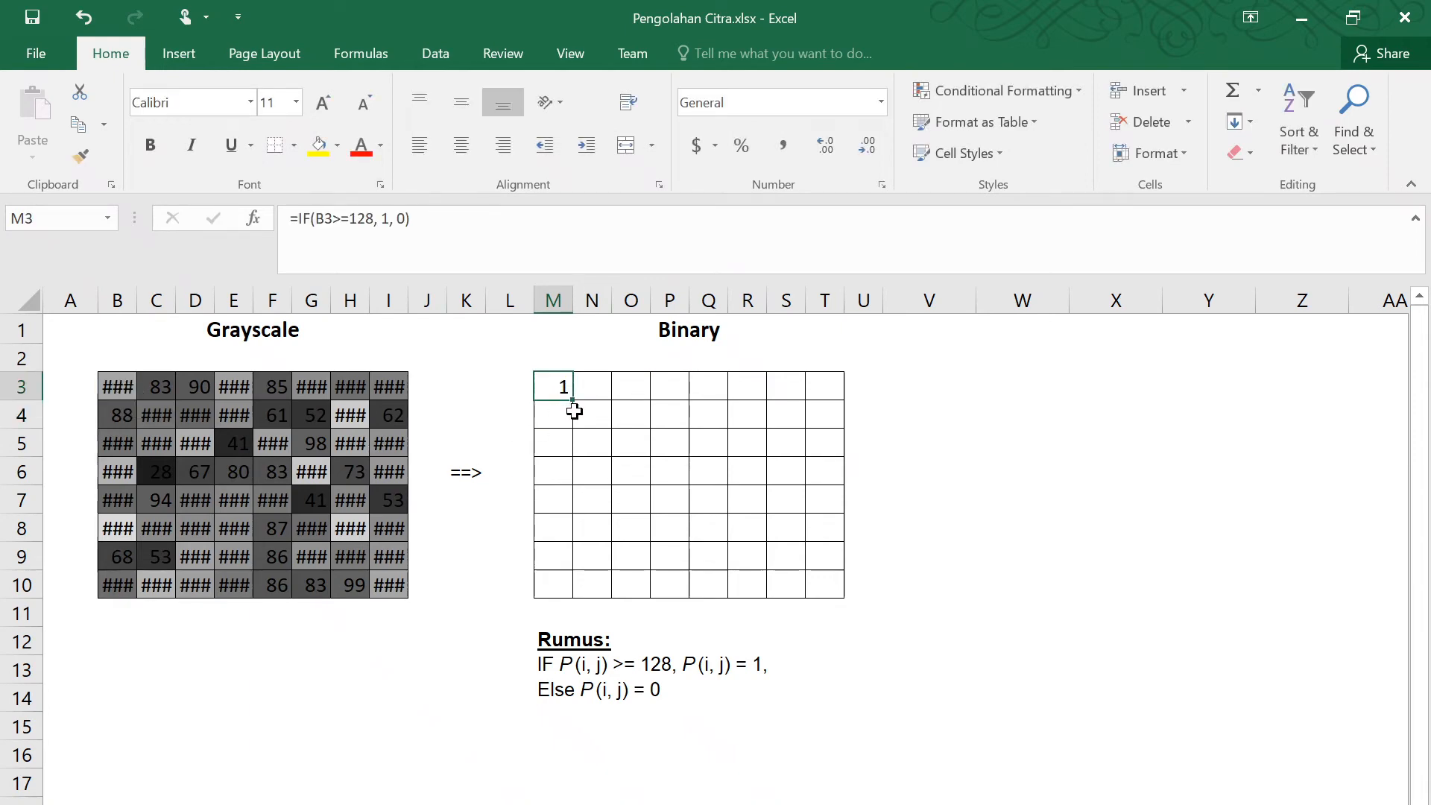
{"action": "left_click_drag", "start_coordinate": [576, 403], "coordinate": [846, 593]}
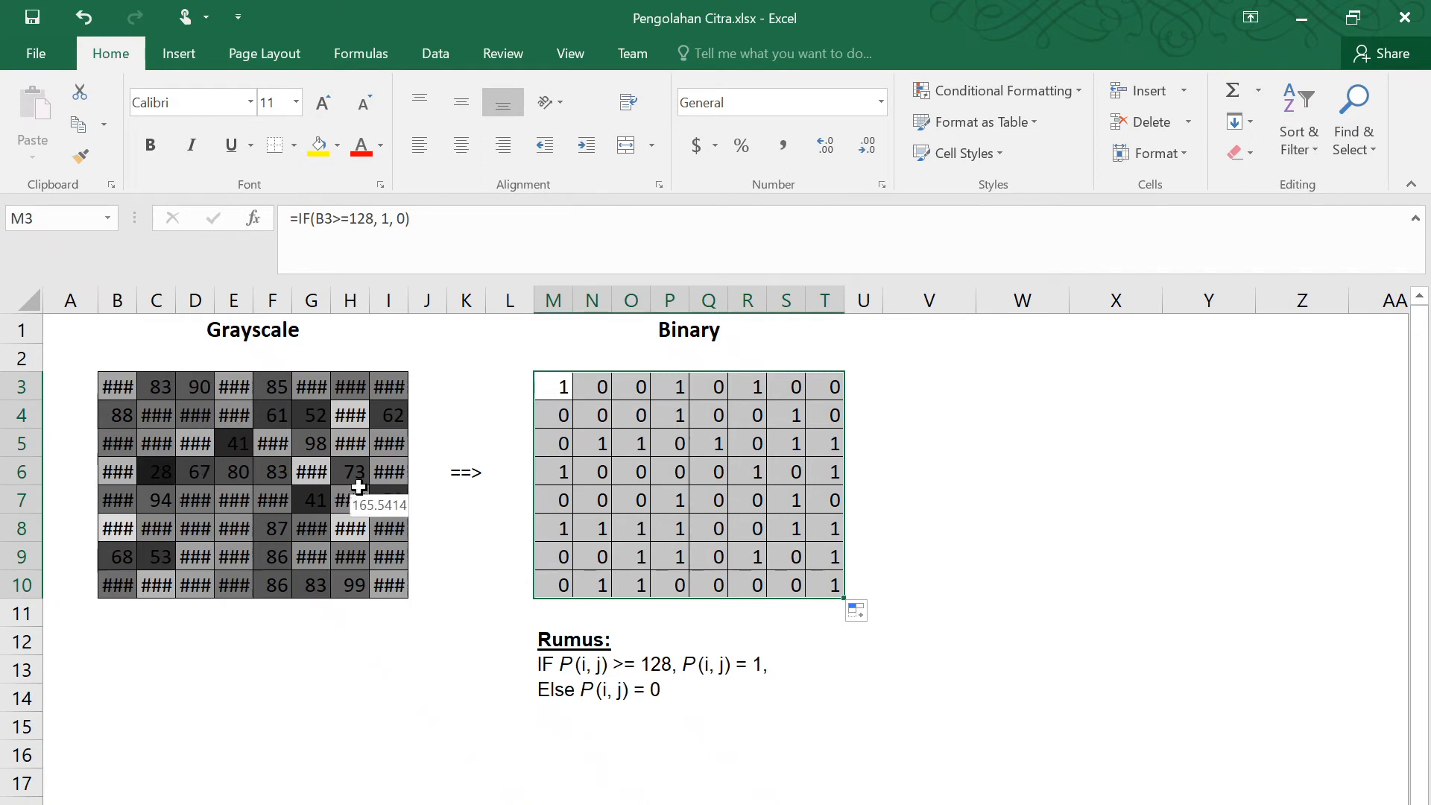
Begin a custom 2-Color Scale formatting rule for the Binary grid M3:T10 with its minimum as Number 0 in black.
{"action": "left_click", "coordinate": [1075, 96]}
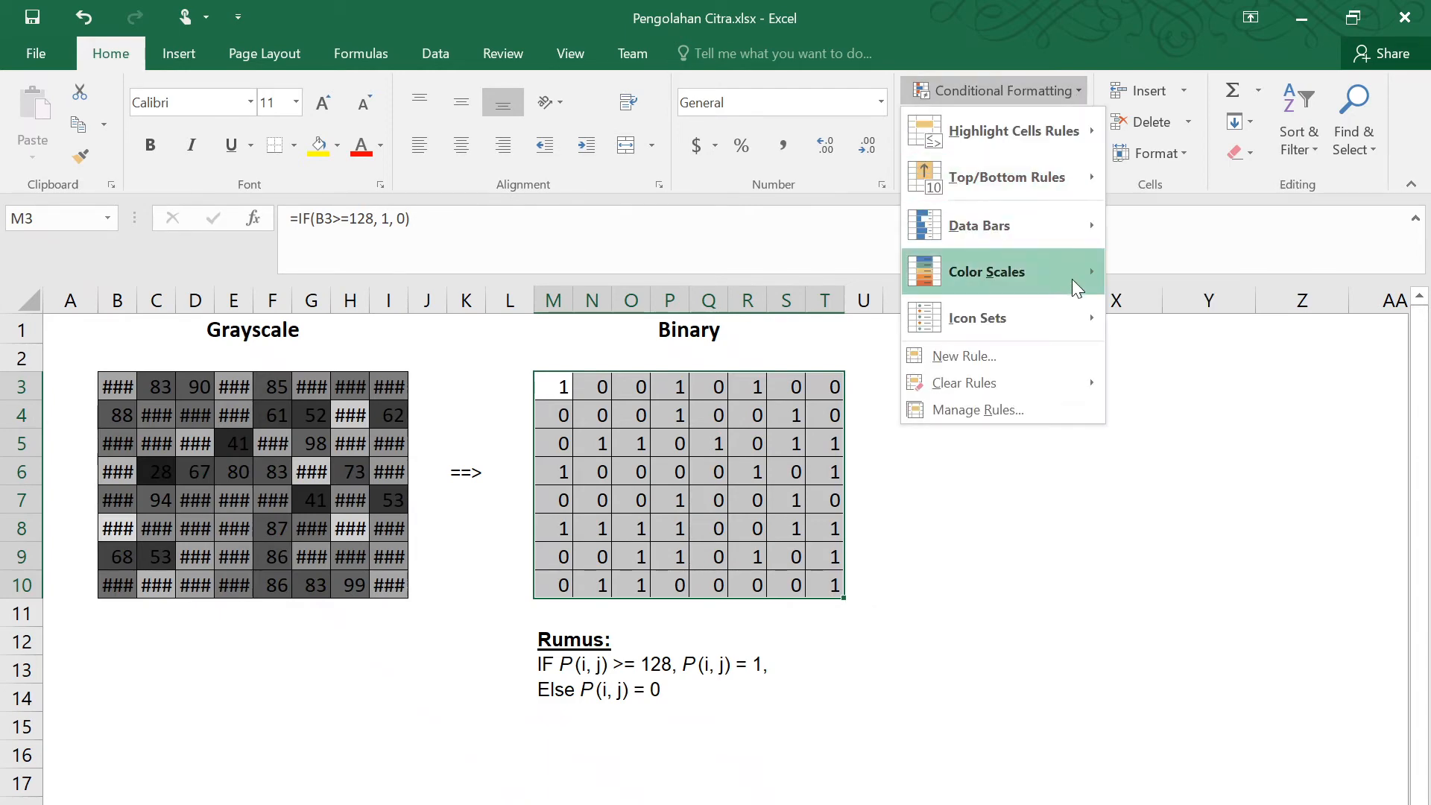
{"action": "mouse_move", "coordinate": [1072, 279]}
{"action": "left_click", "coordinate": [1192, 364]}
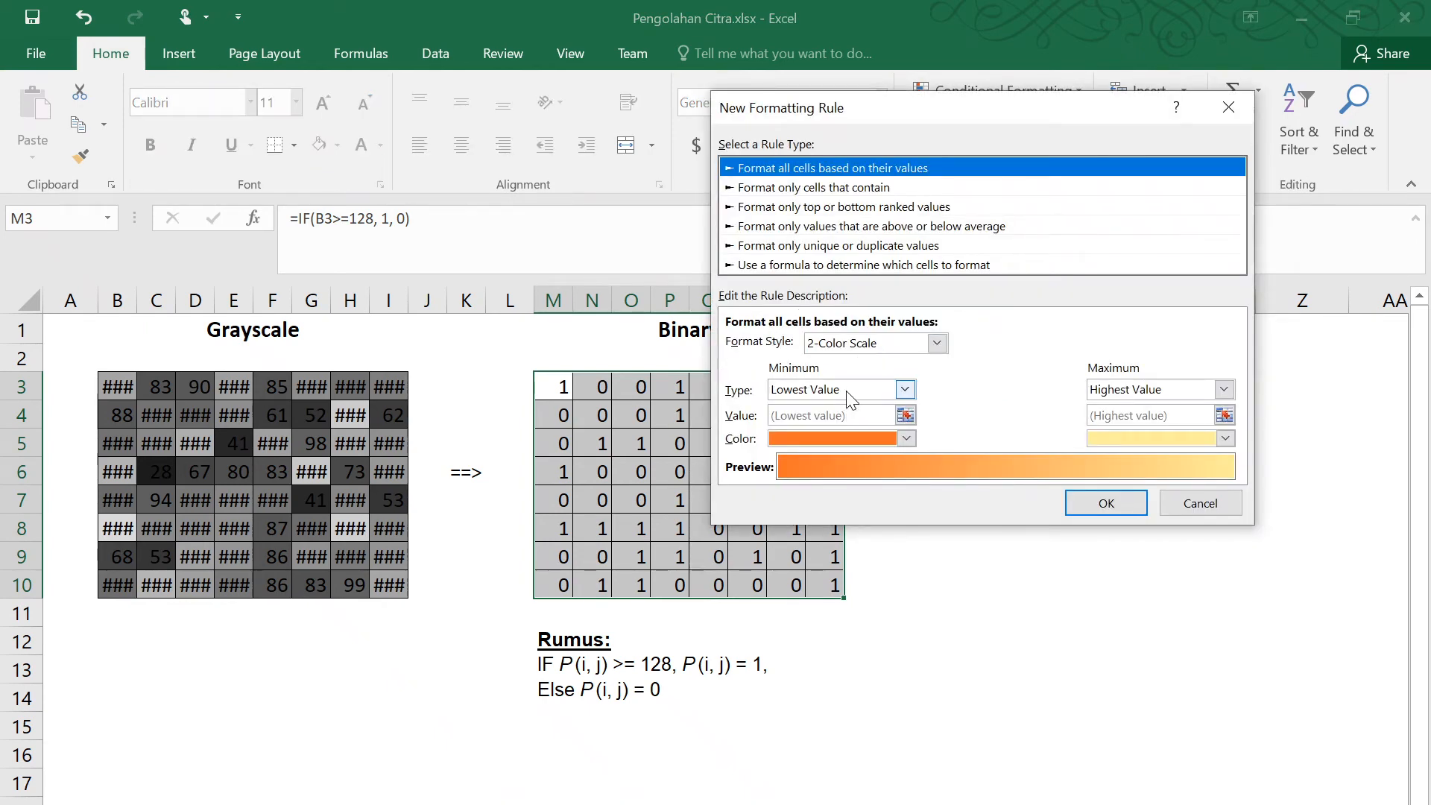
{"action": "left_click", "coordinate": [846, 393]}
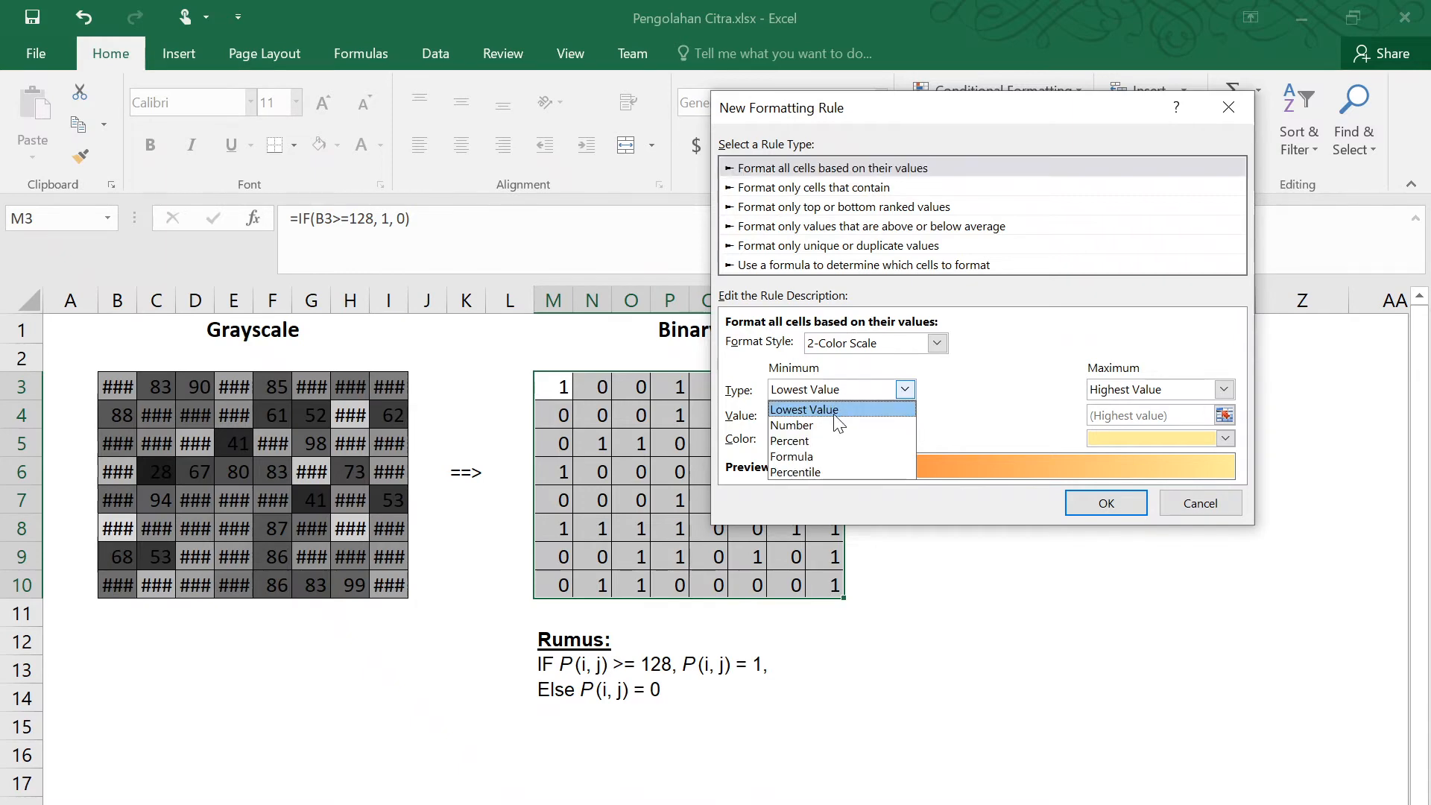
{"action": "left_click", "coordinate": [834, 422]}
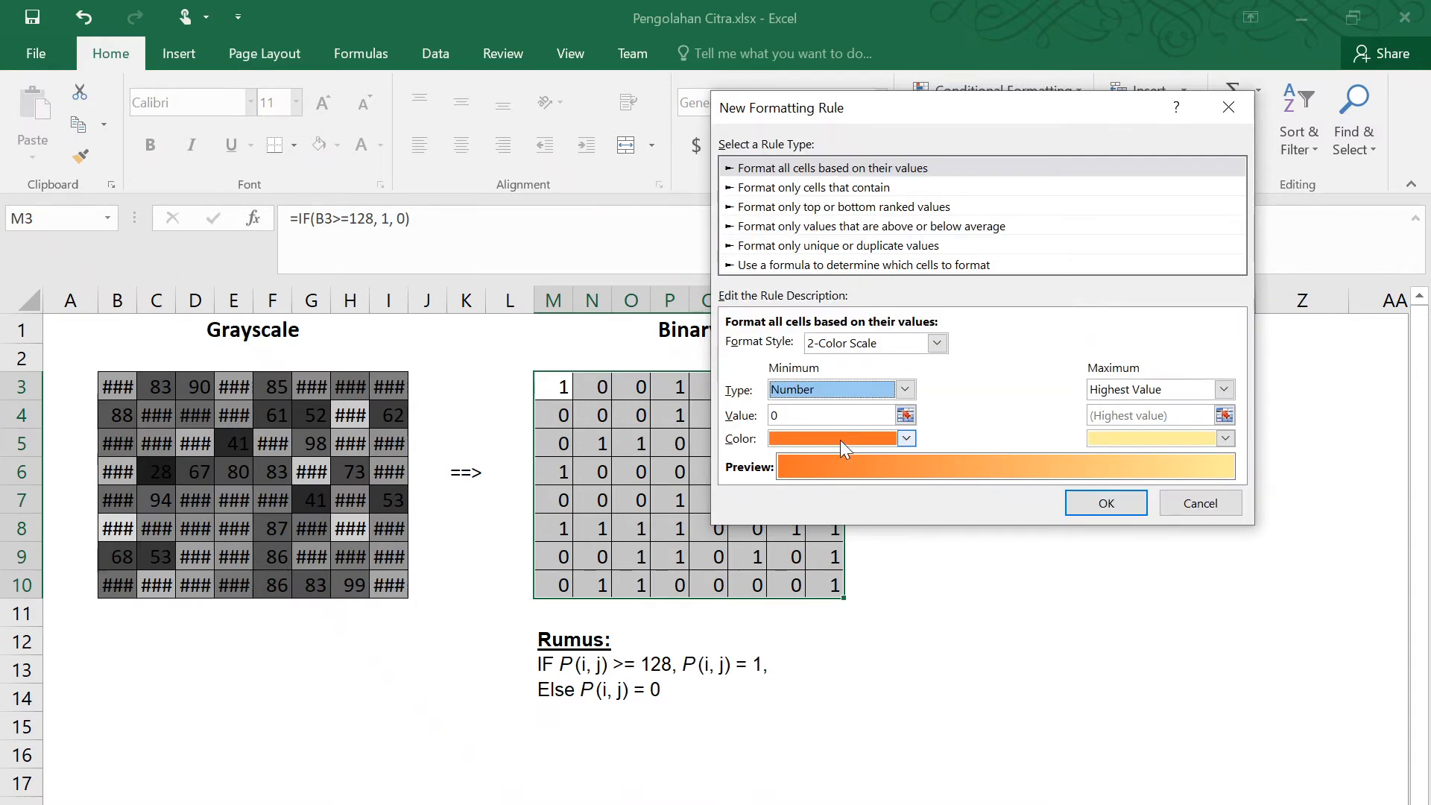
{"action": "left_click", "coordinate": [839, 439]}
{"action": "left_click", "coordinate": [795, 482]}
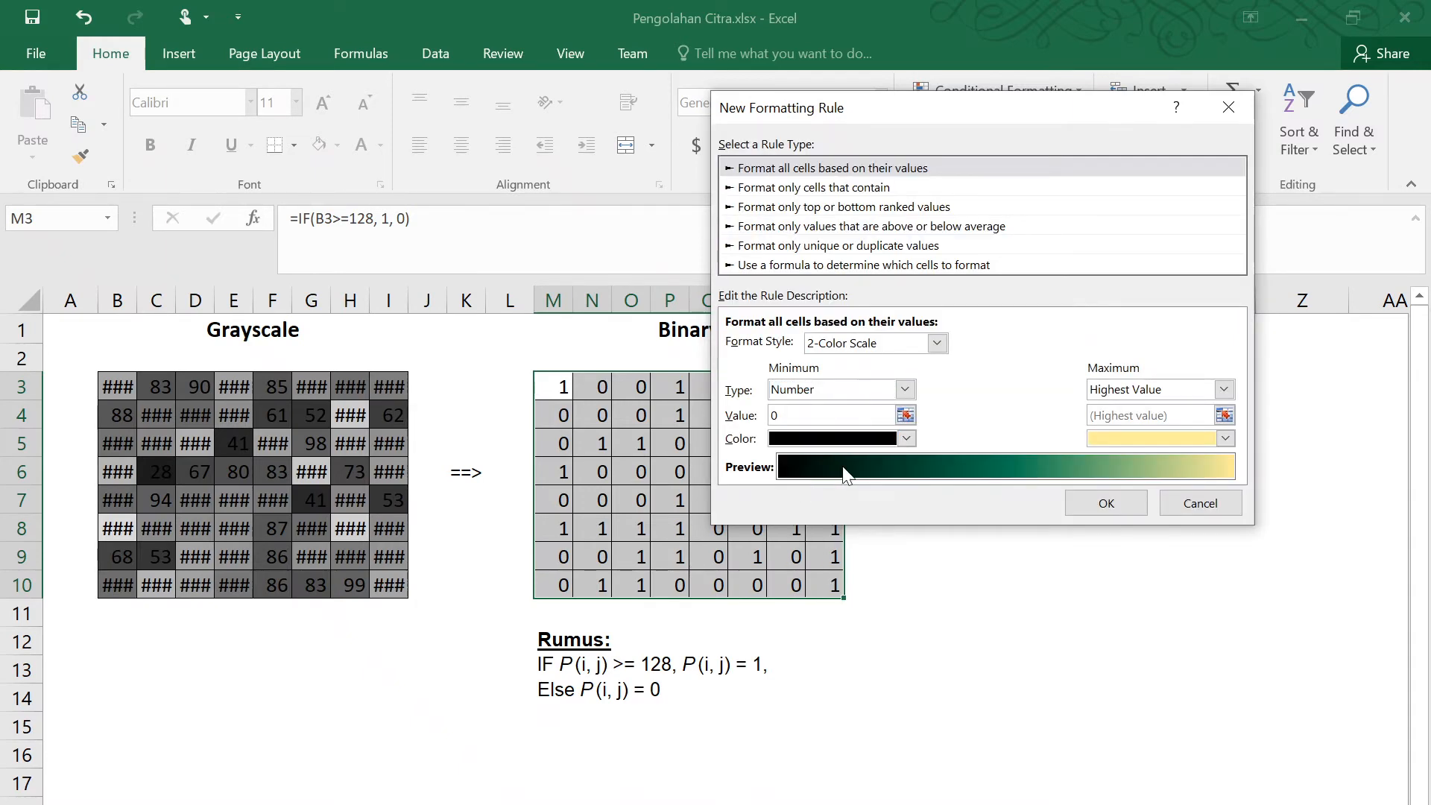
Set the color scale rule's maximum to type Number in white and apply it to the Binary grid.
{"action": "left_click", "coordinate": [1163, 390]}
{"action": "left_click", "coordinate": [1136, 423]}
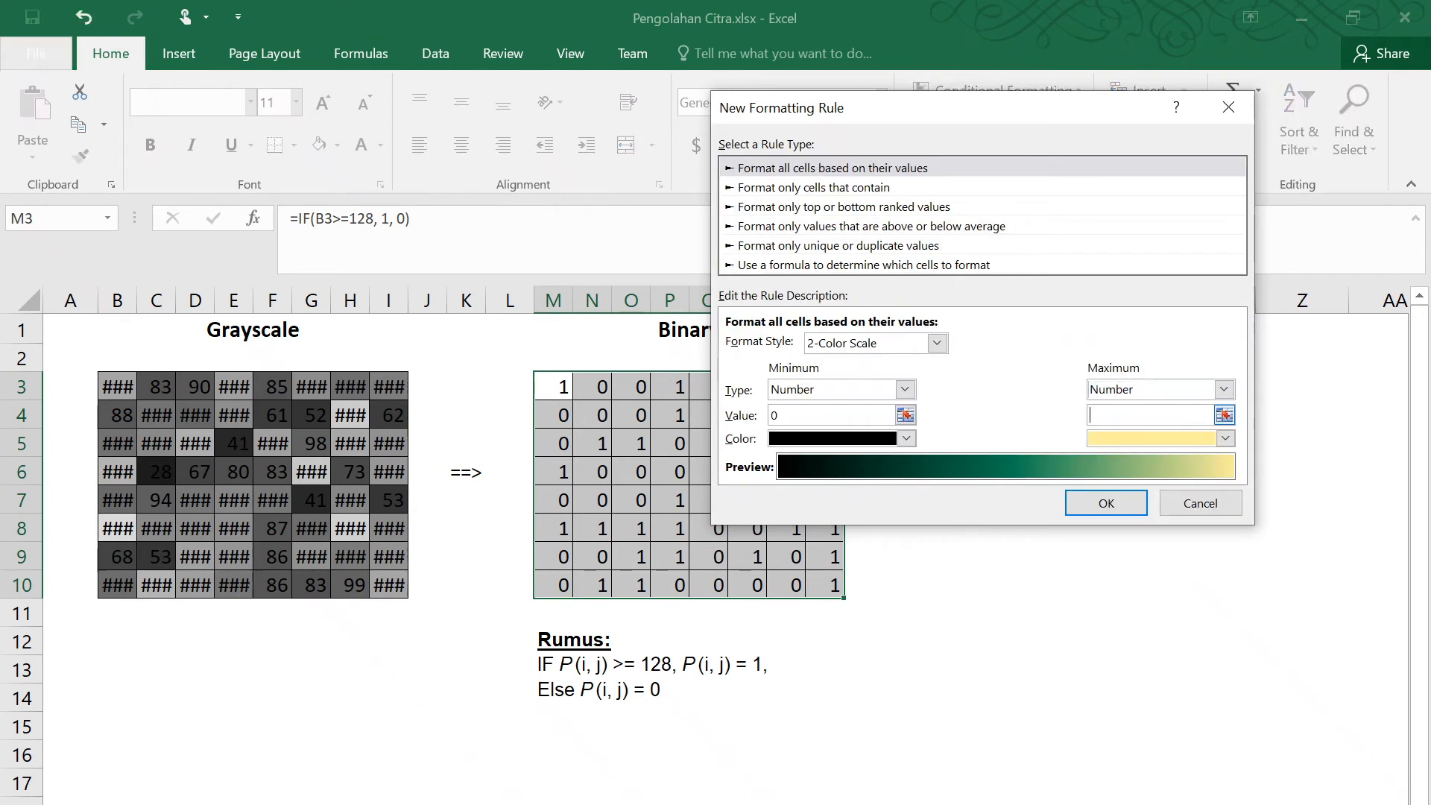
{"action": "left_click", "coordinate": [1159, 439]}
{"action": "left_click", "coordinate": [1096, 482]}
{"action": "left_click", "coordinate": [1107, 503]}
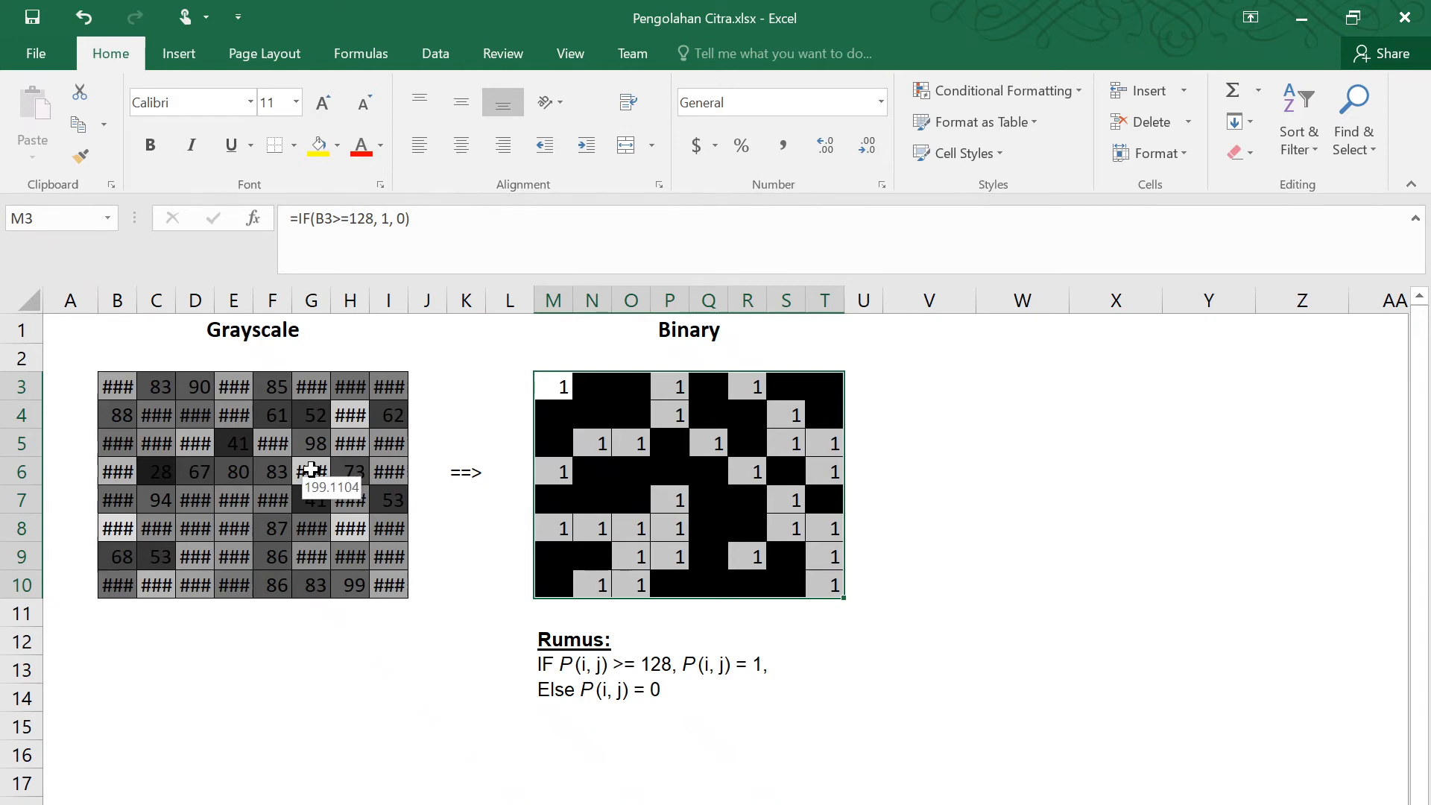
Switch to the Modul 2 PDF in Foxit Reader and review section 2.3.2 on RGB, grayscale and binary images.
{"action": "key", "text": "alt+Tab"}
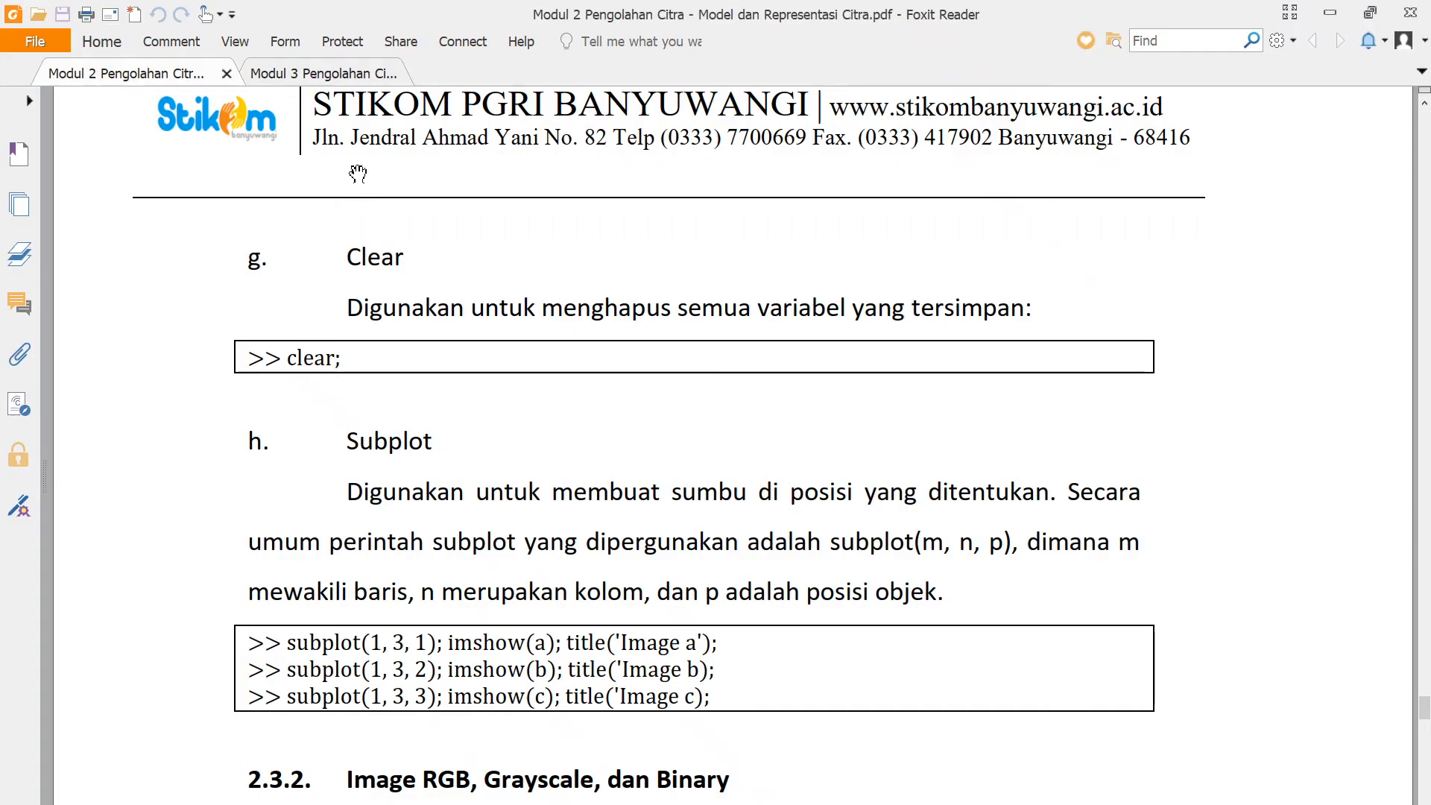
{"action": "scroll", "coordinate": [496, 482], "scroll_direction": "down", "scroll_amount": 3}
{"action": "scroll", "coordinate": [495, 483], "scroll_direction": "down", "scroll_amount": 7}
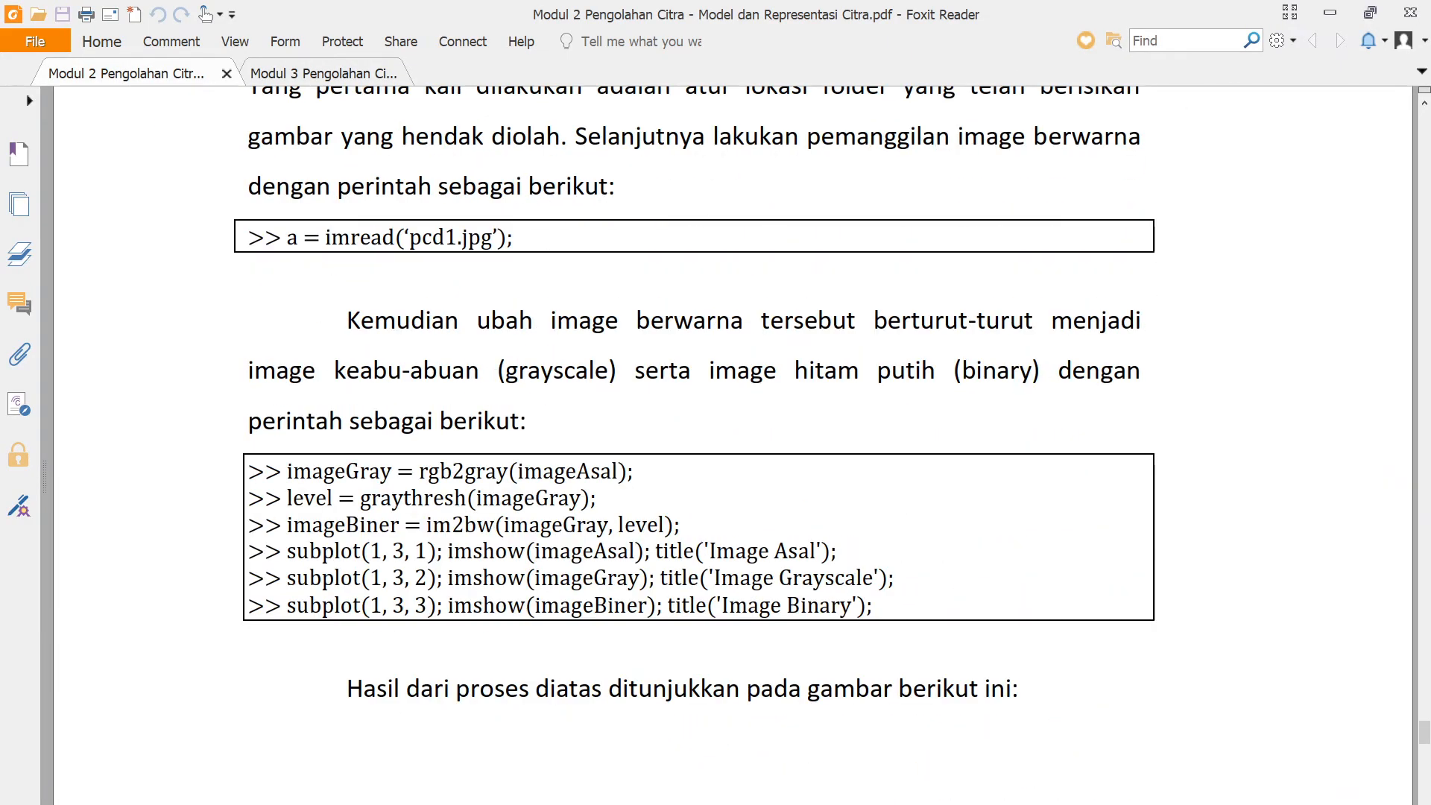
{"action": "scroll", "coordinate": [502, 450], "scroll_direction": "up", "scroll_amount": 3}
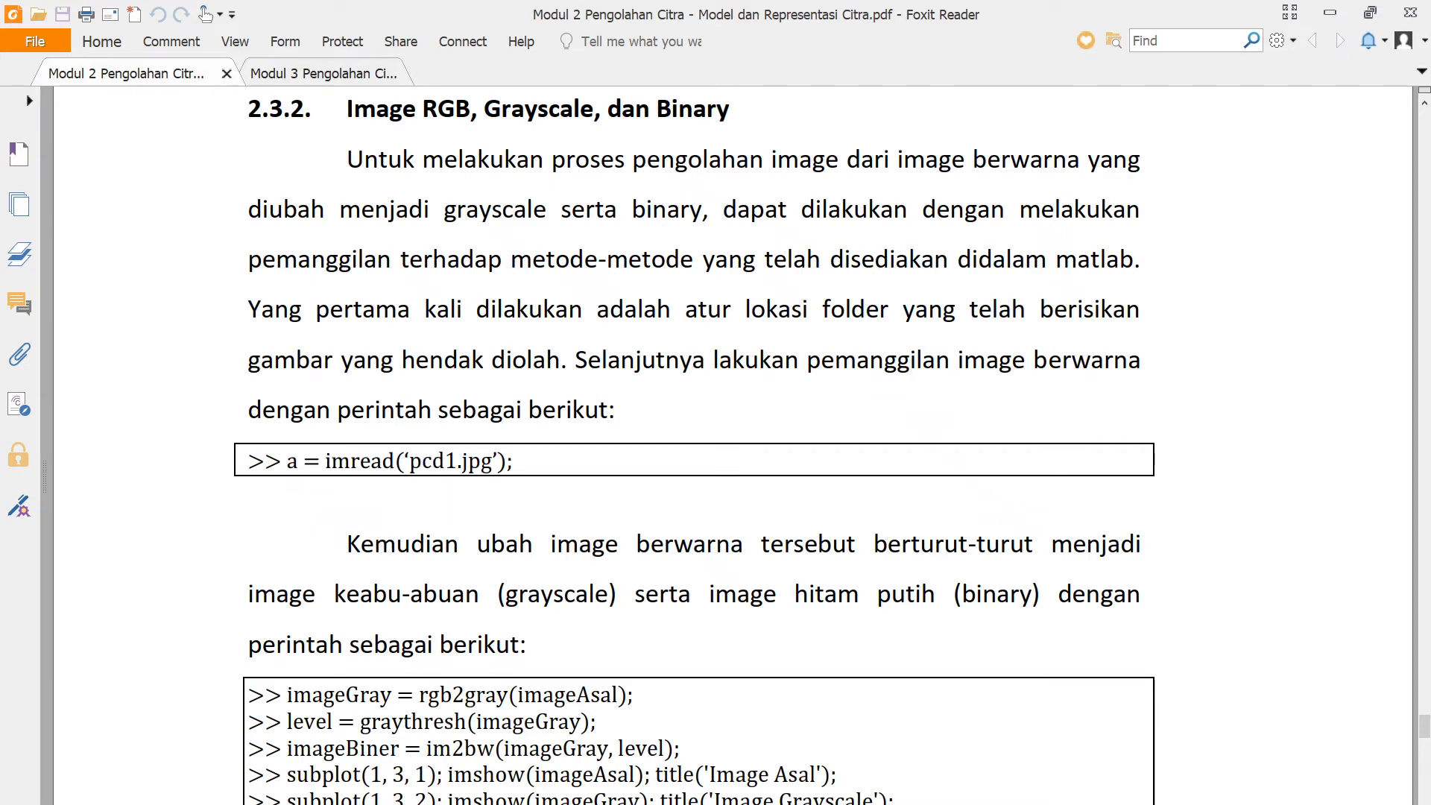
Read section 3.1 Image Enhancement and its list of enhancement processes in the Modul 3 PDF.
{"action": "left_click", "coordinate": [326, 72]}
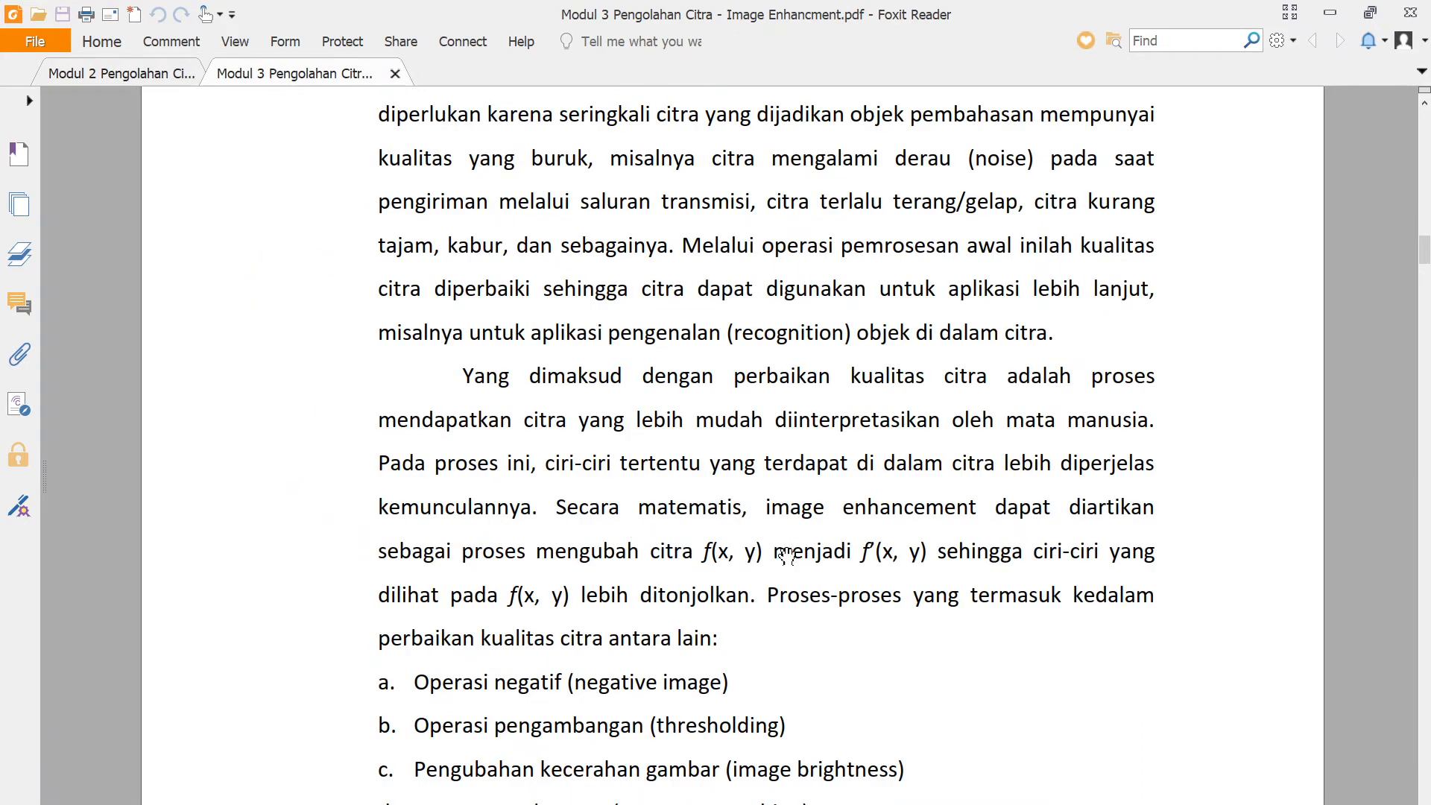
{"action": "scroll", "coordinate": [787, 555], "scroll_direction": "up", "scroll_amount": 4}
{"action": "scroll", "coordinate": [787, 555], "scroll_direction": "up", "scroll_amount": 1}
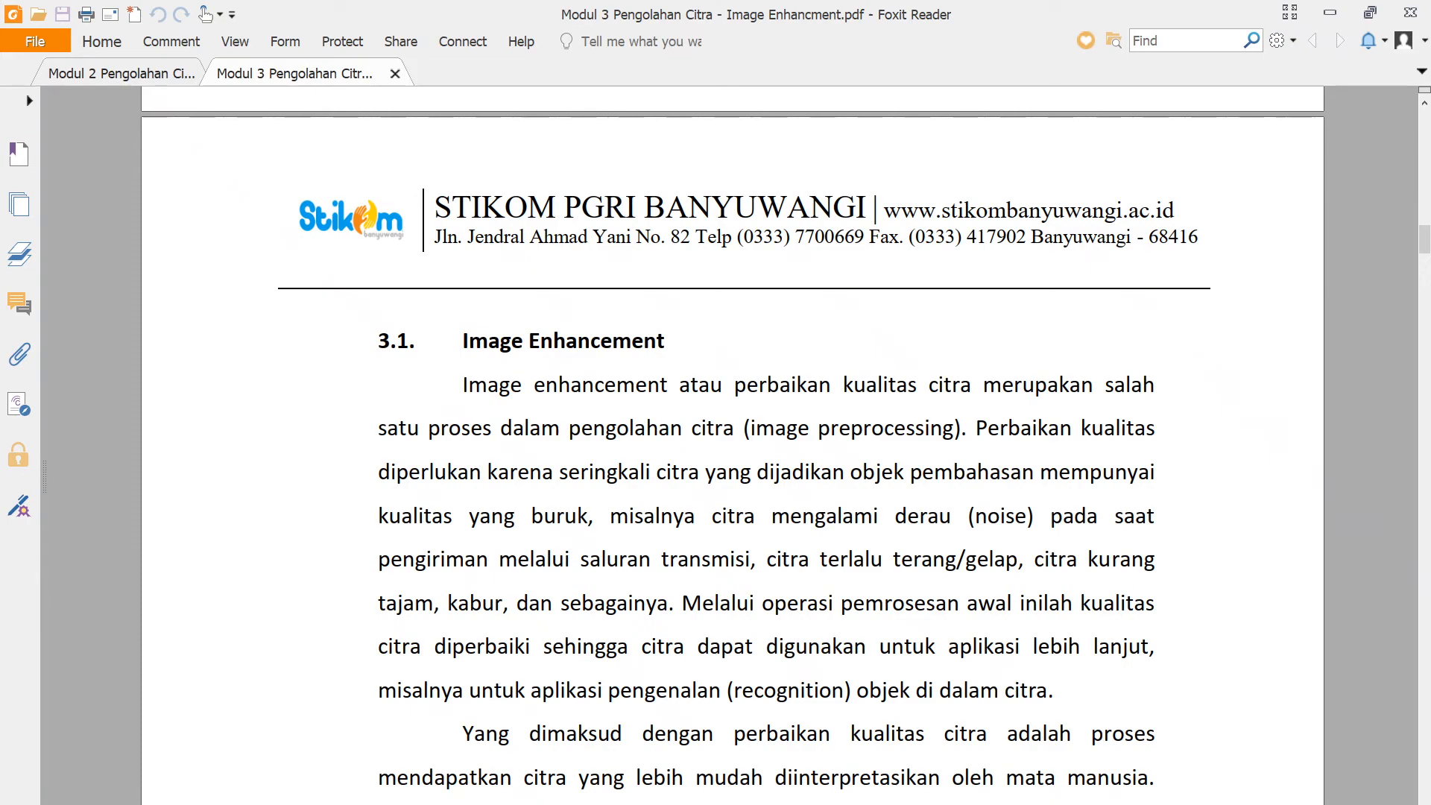
{"action": "scroll", "coordinate": [733, 449], "scroll_direction": "down", "scroll_amount": 5}
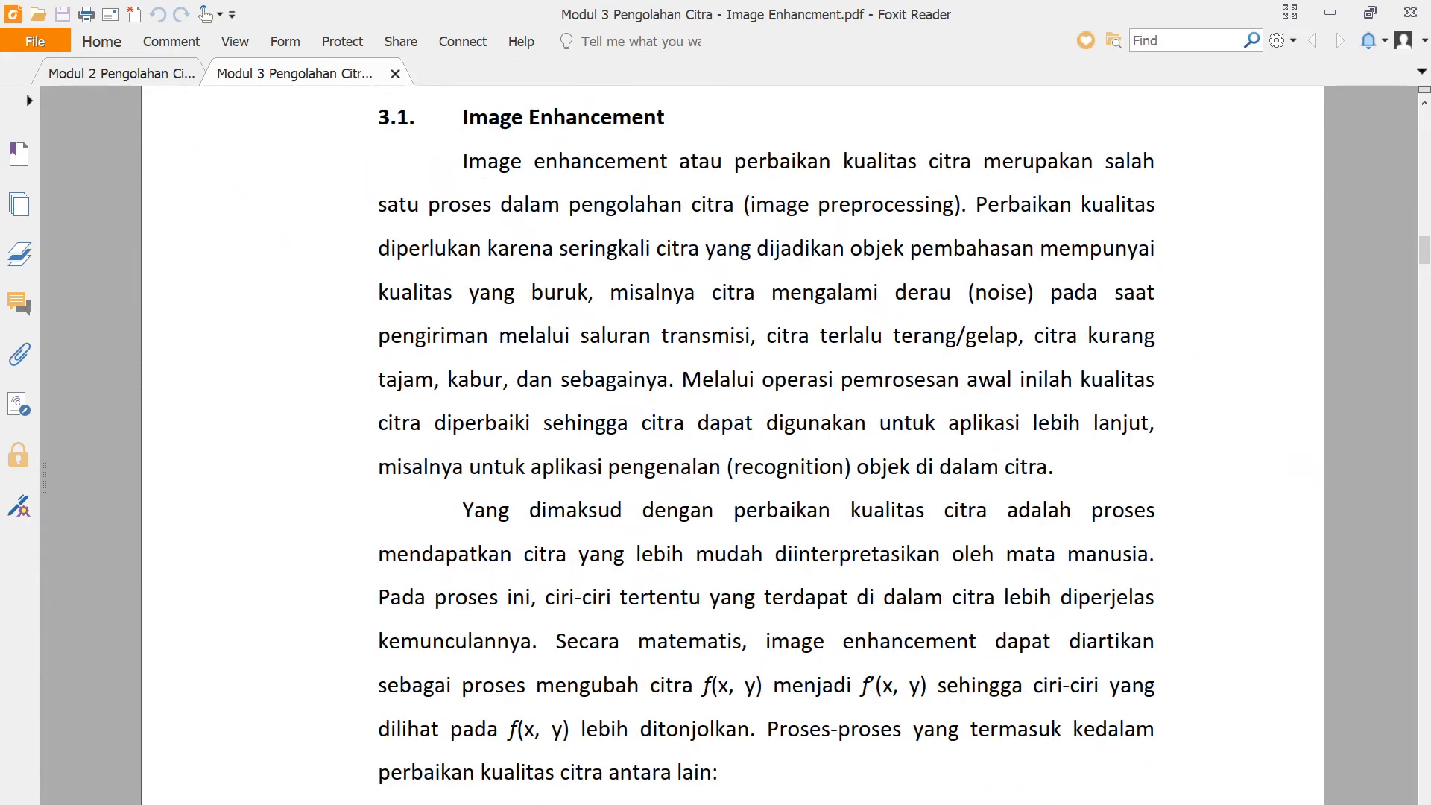
{"action": "scroll", "coordinate": [767, 443], "scroll_direction": "down", "scroll_amount": 3}
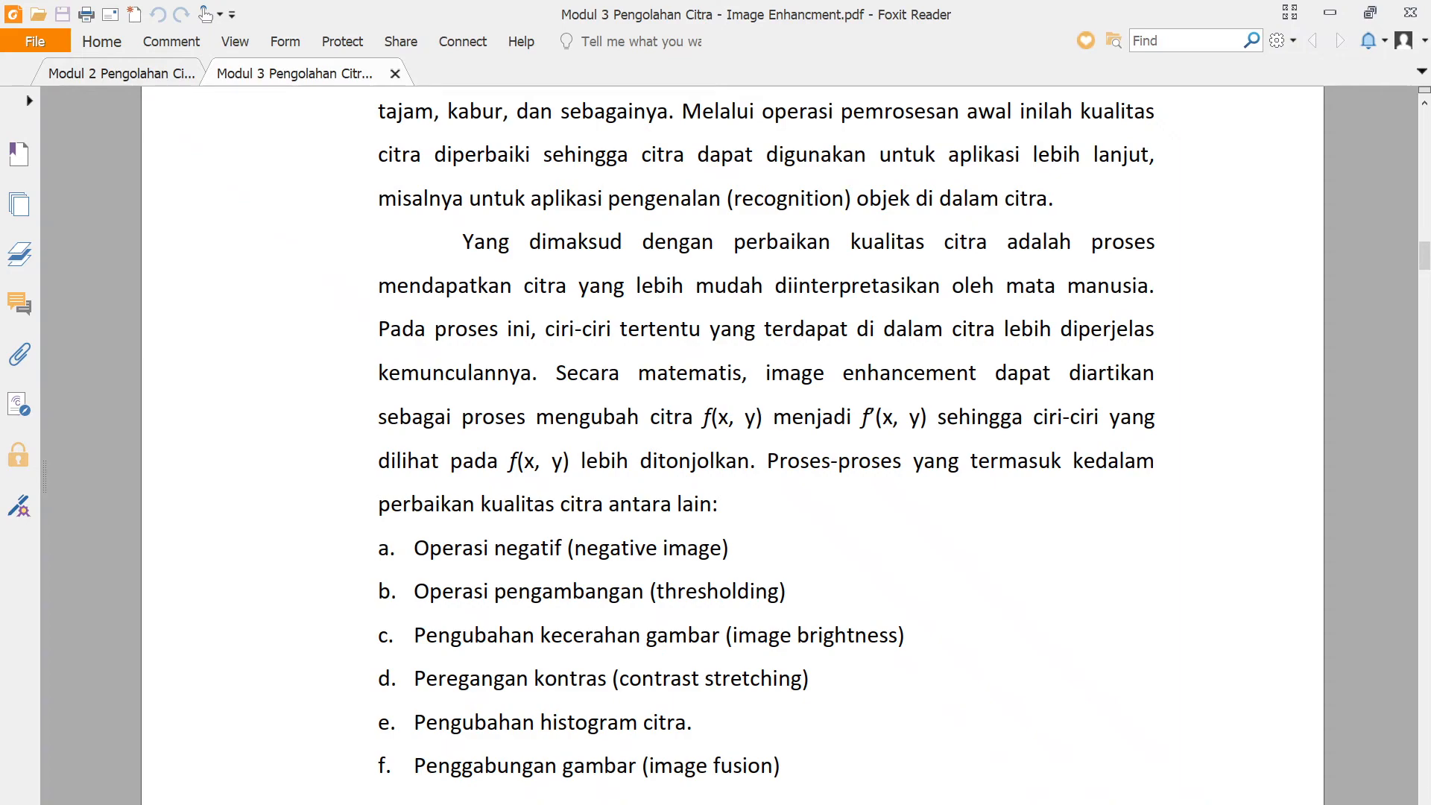
Return to the Pengolahan Citra workbook in Excel and show the next worksheet, which holds the Grayscale and Negative matrices.
{"action": "key", "text": "alt+Tab"}
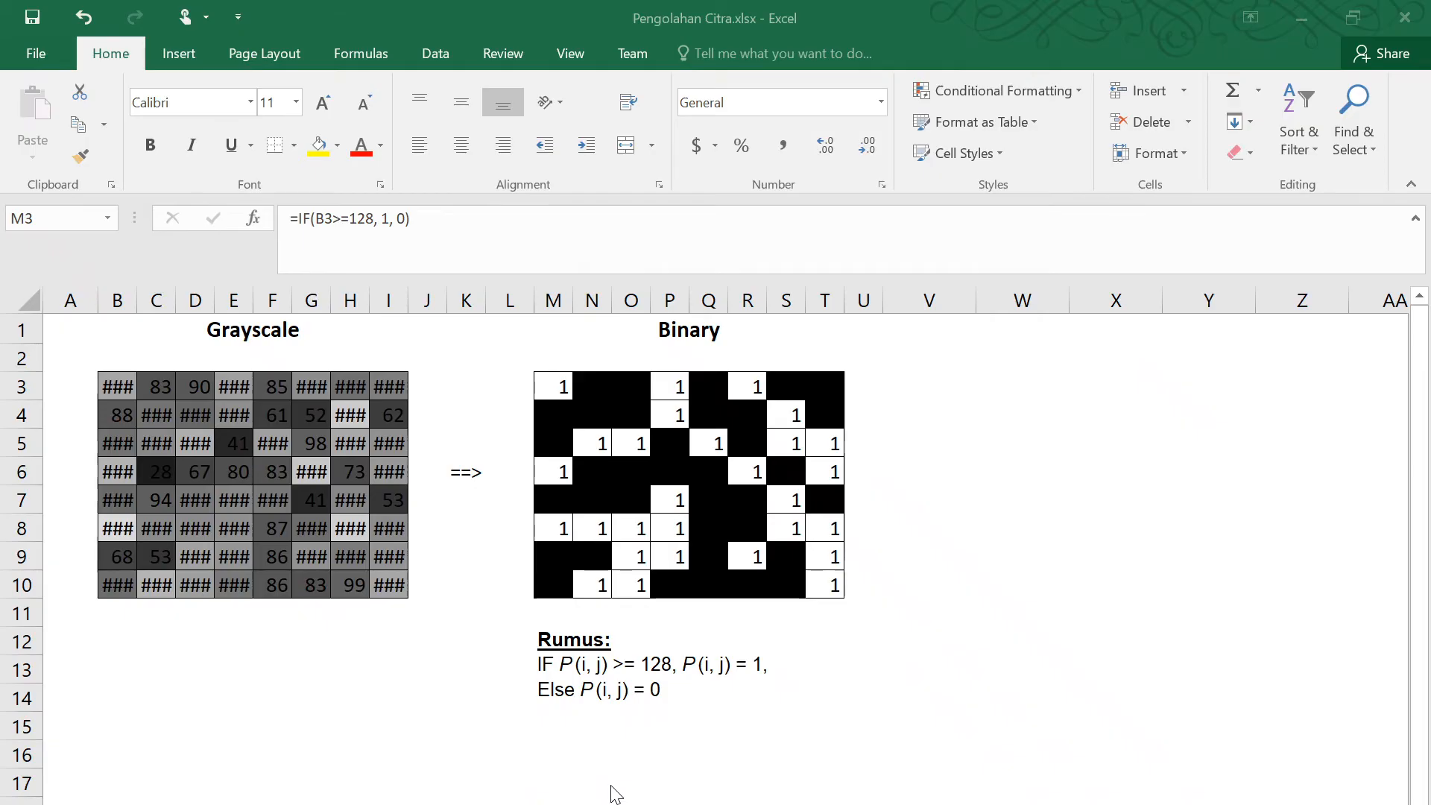
{"action": "key", "text": "ctrl+Page_Down"}
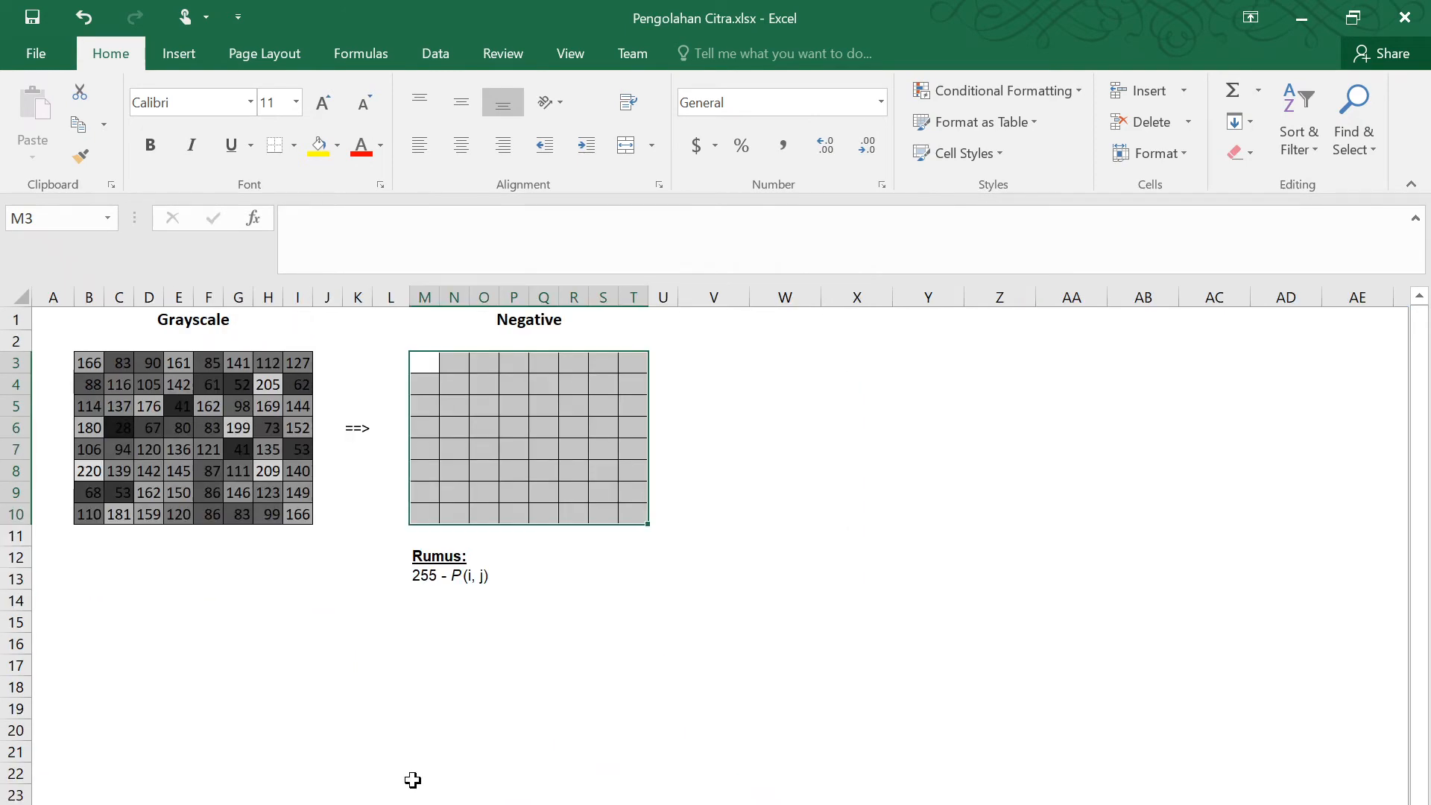
{"action": "scroll", "coordinate": [410, 778], "scroll_direction": "up", "scroll_amount": 3}
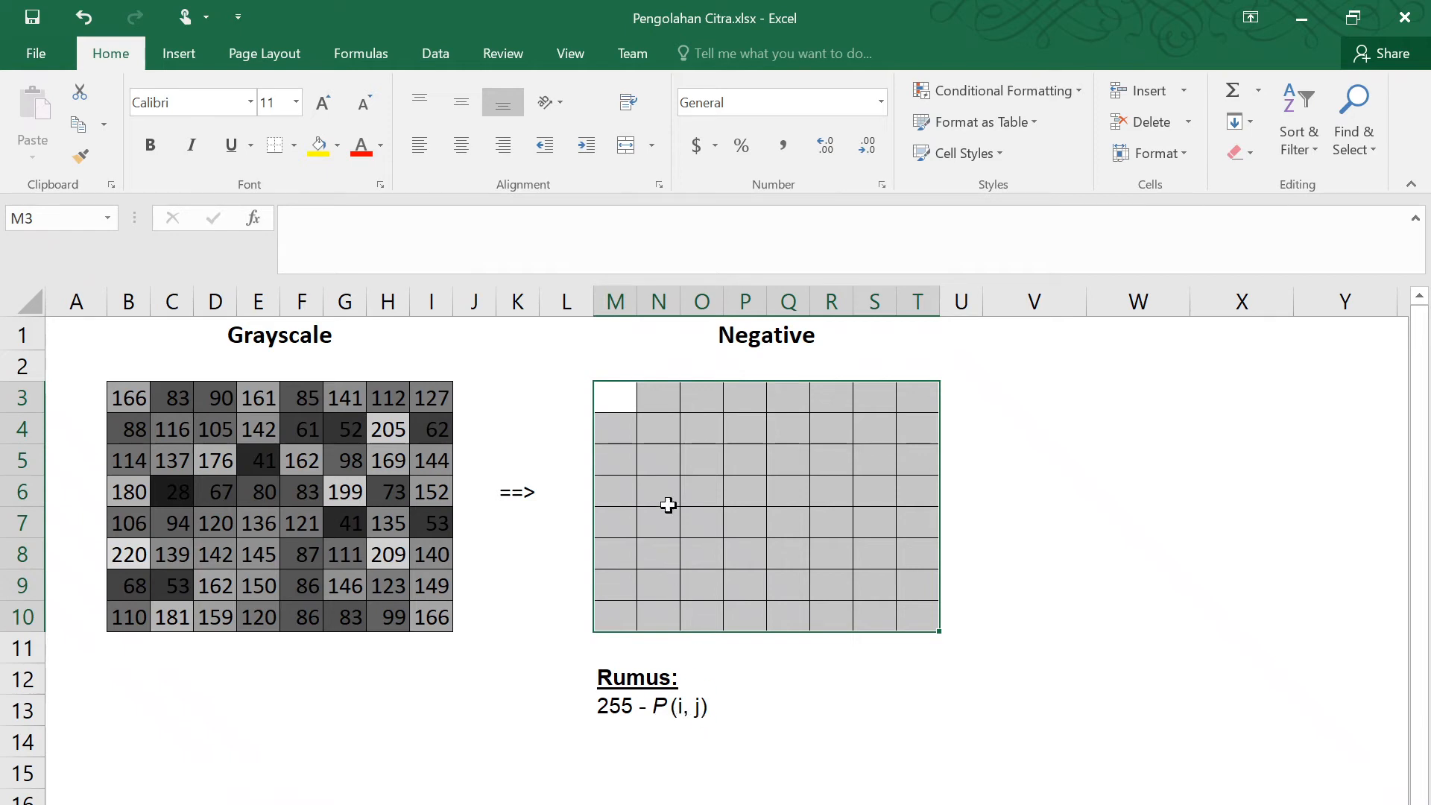
Enter the negative formula =255-B3 in cell M3 of the Negative grid.
{"action": "left_click", "coordinate": [618, 404]}
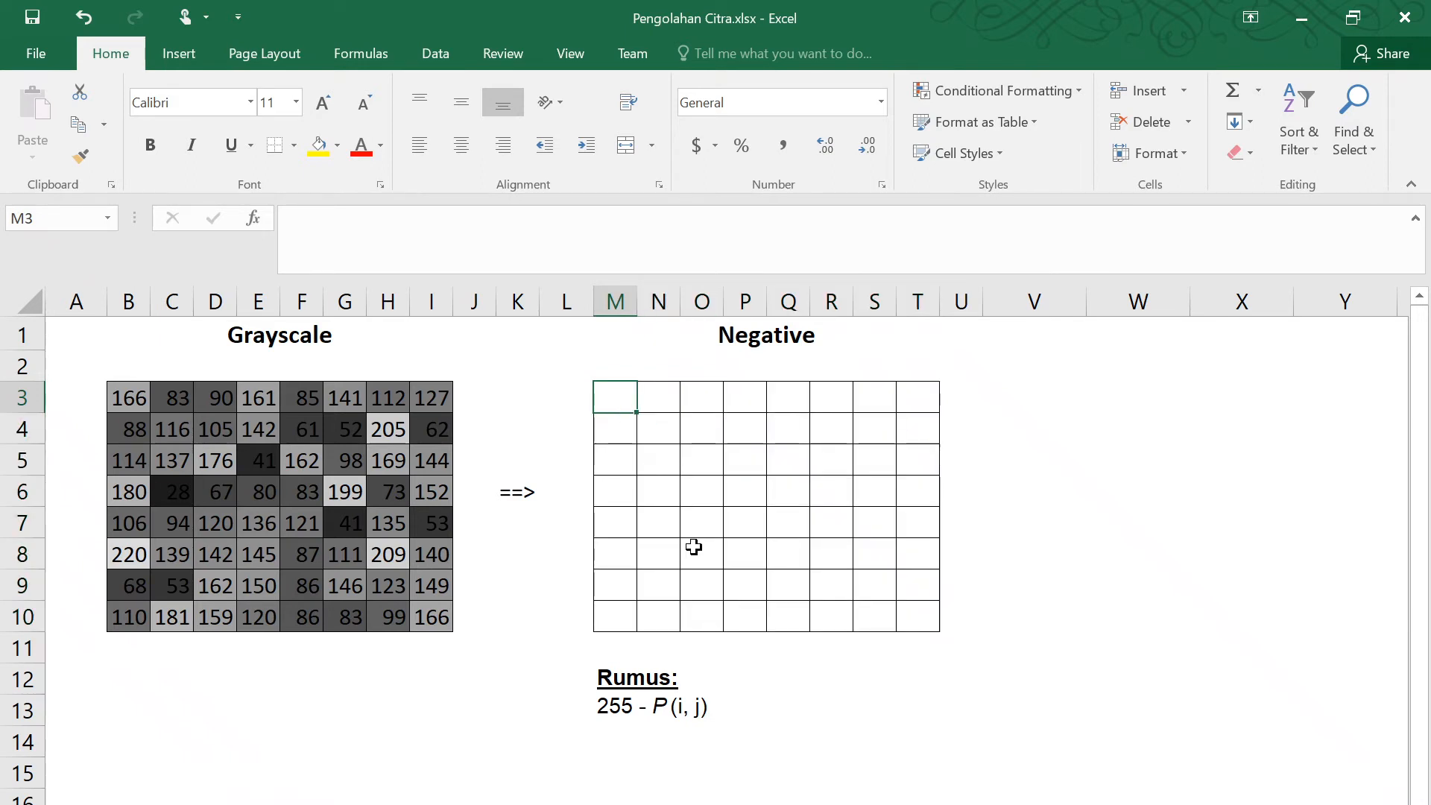
{"action": "type", "text": "="}
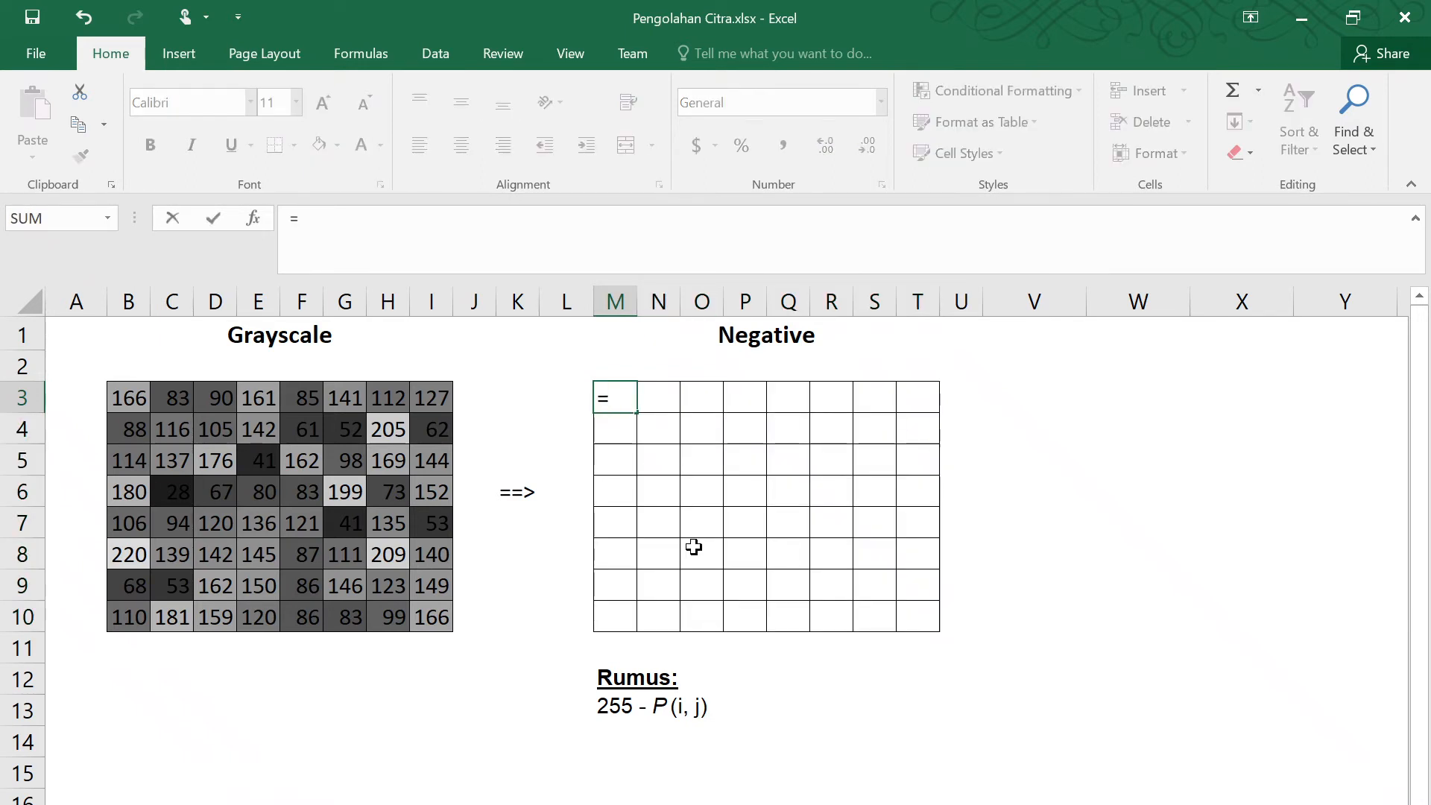
{"action": "type", "text": "255-"}
{"action": "left_click", "coordinate": [136, 400]}
{"action": "key", "text": "Return"}
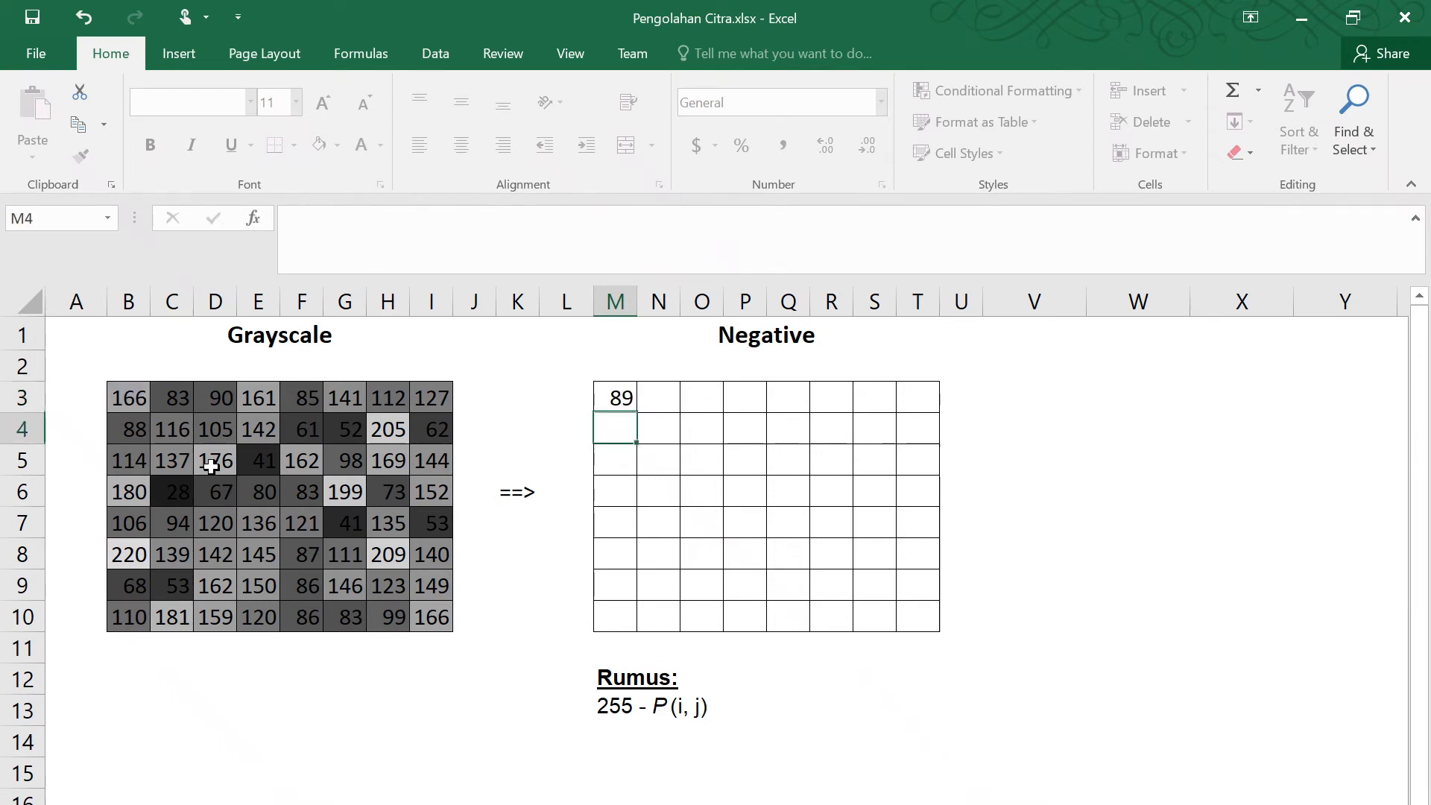
Fill the M3 formula across row 3 and down through the whole Negative grid M3:T10.
{"action": "left_click", "coordinate": [617, 399]}
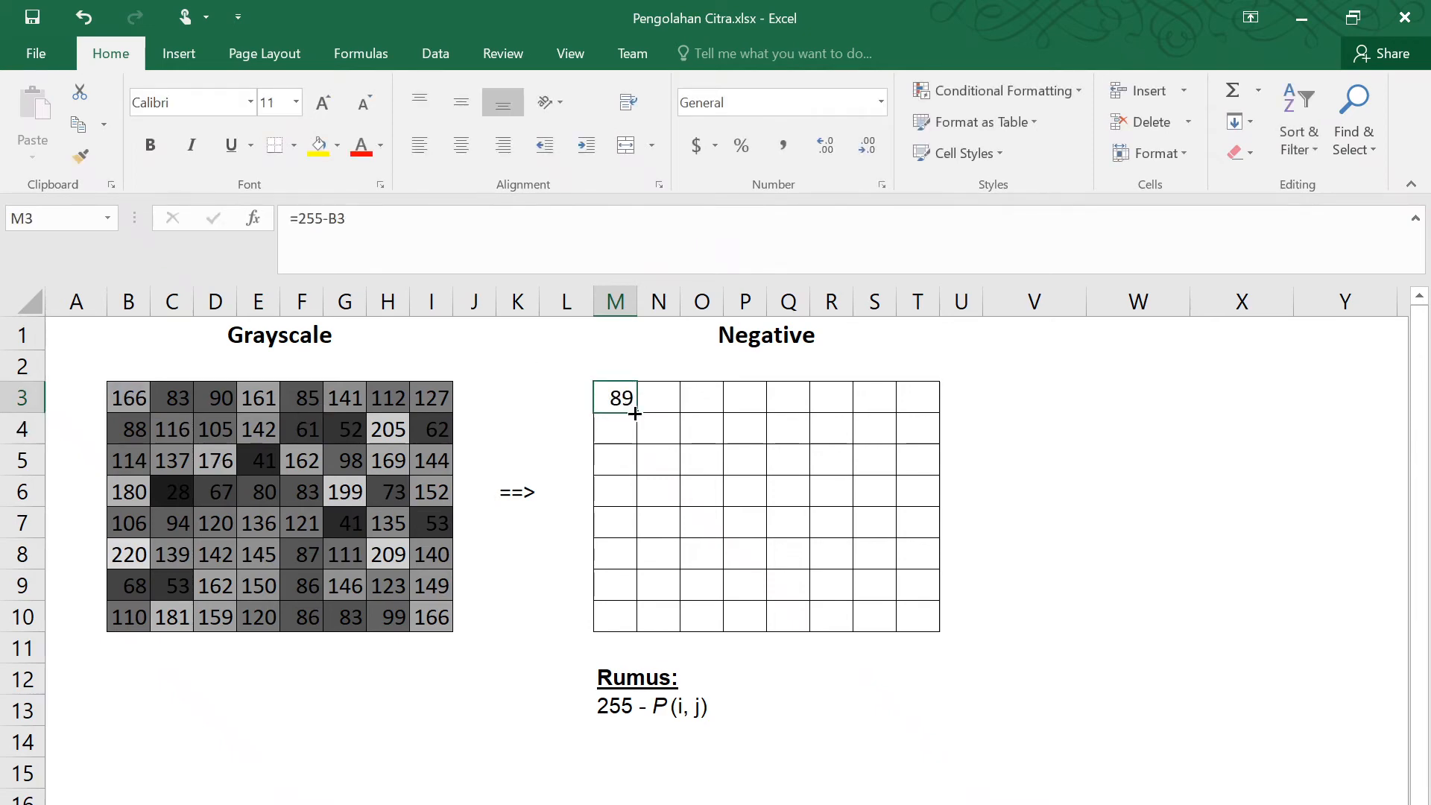
{"action": "left_click_drag", "start_coordinate": [637, 412], "coordinate": [937, 415]}
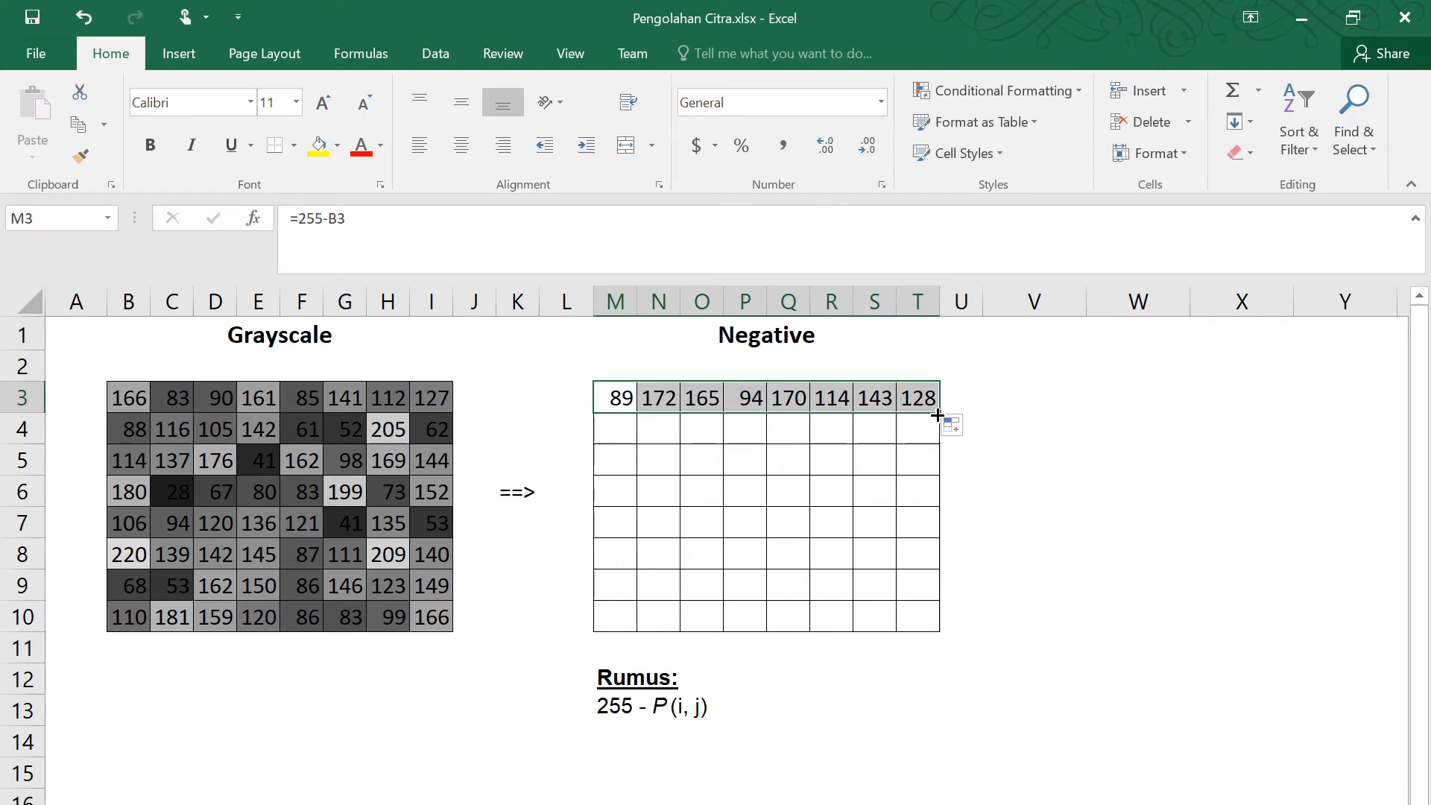
{"action": "left_click_drag", "start_coordinate": [937, 415], "coordinate": [931, 628]}
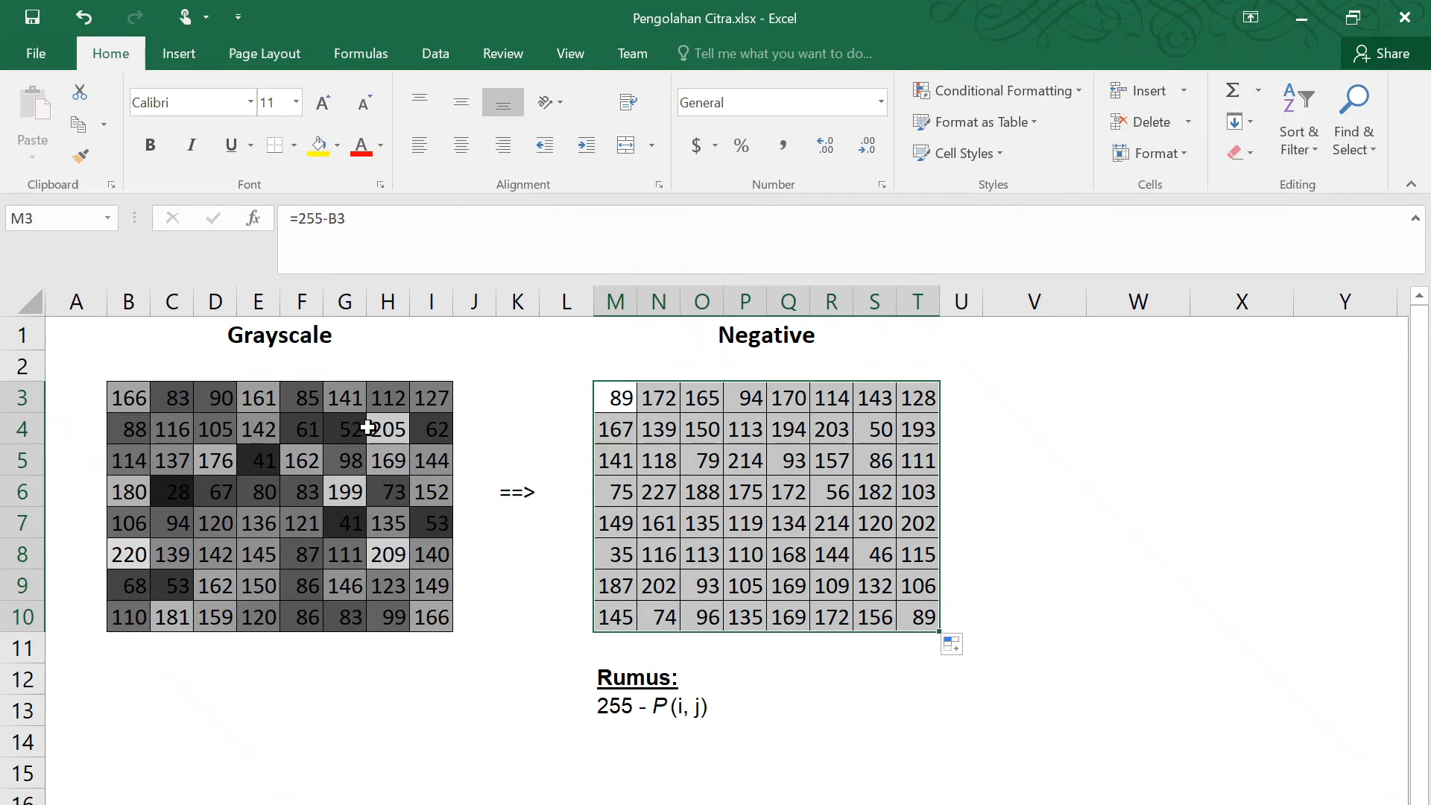
Create a two-colour scale rule for the Negative grid M3:T10 with its minimum set to Number 0 in black.
{"action": "left_click", "coordinate": [1078, 91]}
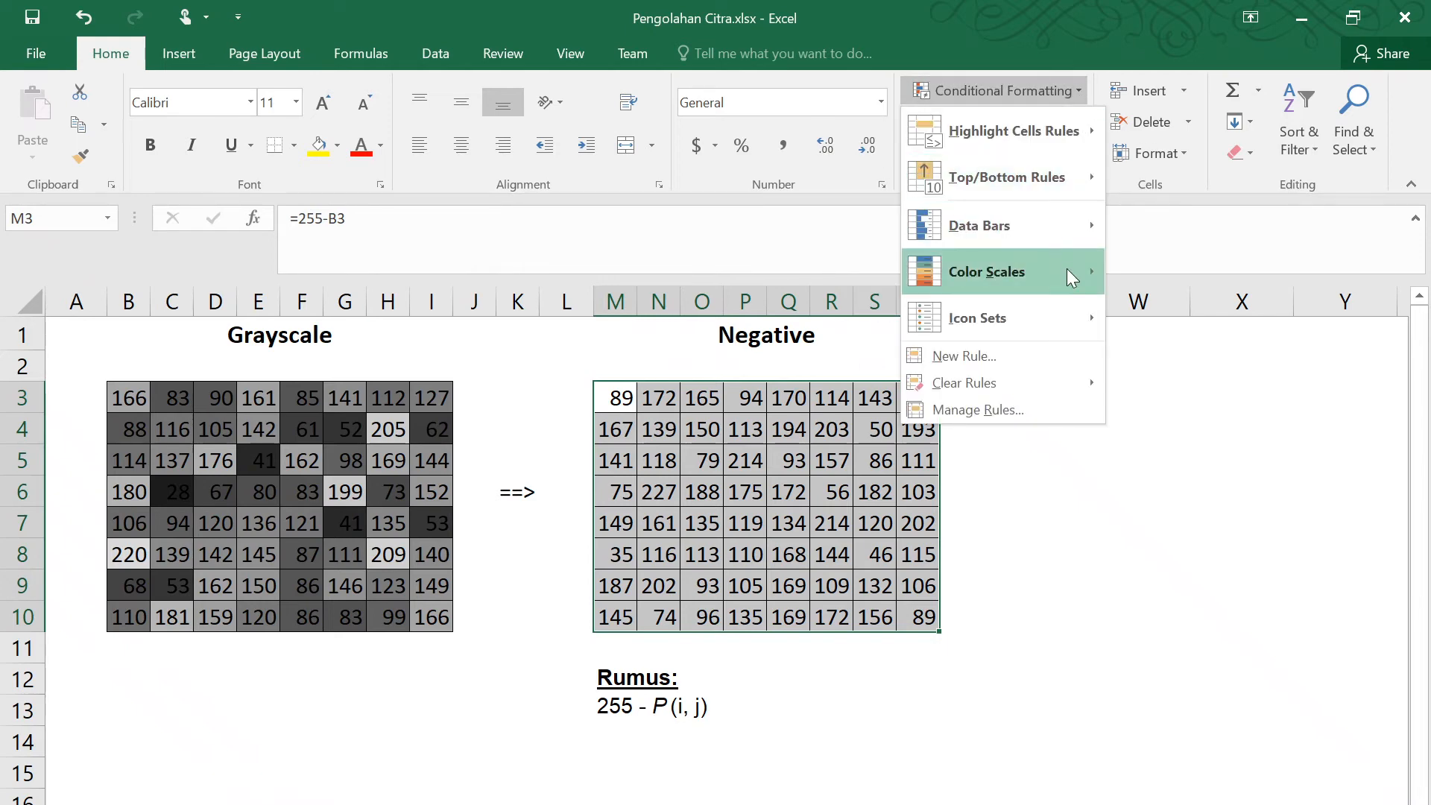
{"action": "mouse_move", "coordinate": [1066, 270]}
{"action": "left_click", "coordinate": [1163, 362]}
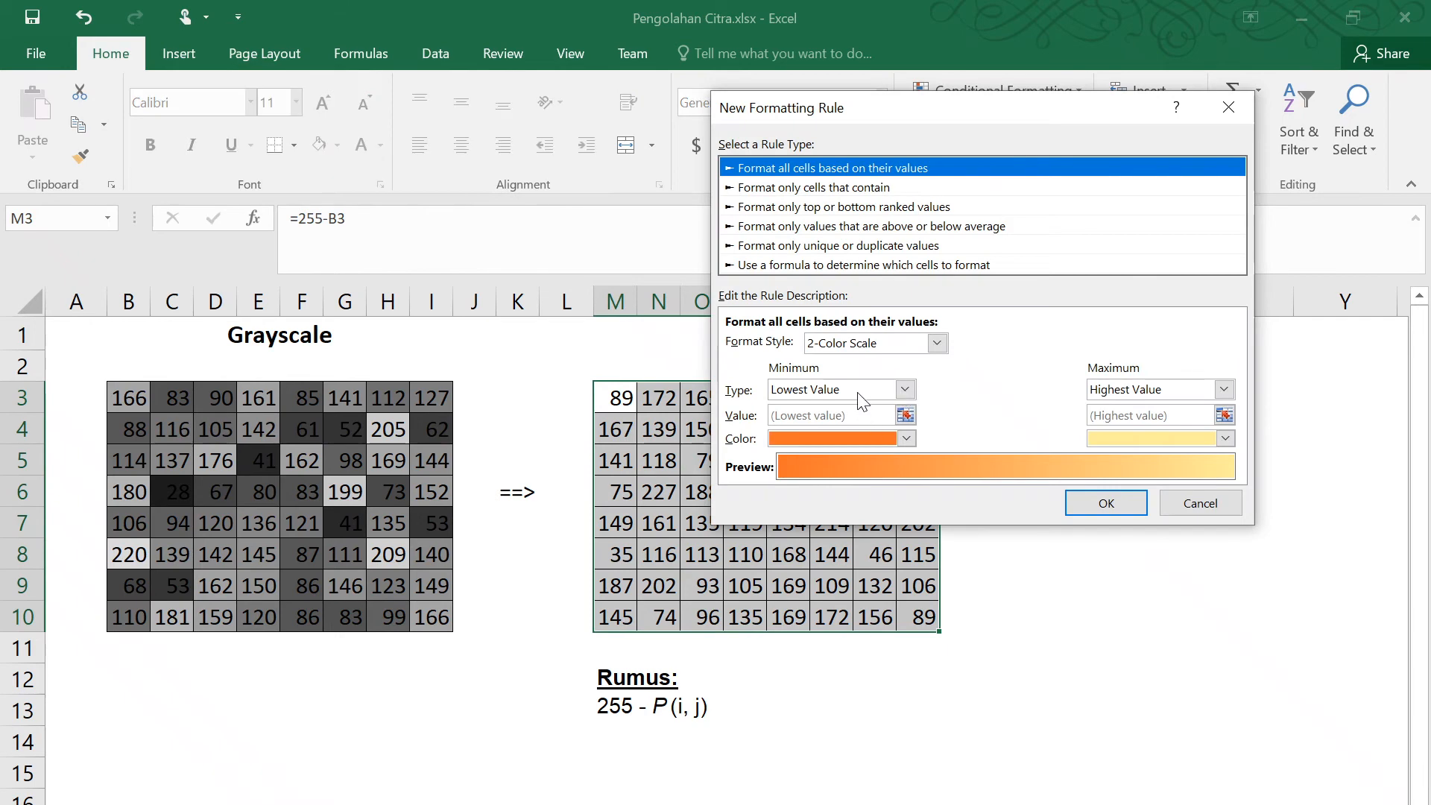
{"action": "left_click", "coordinate": [905, 389]}
{"action": "left_click", "coordinate": [830, 421]}
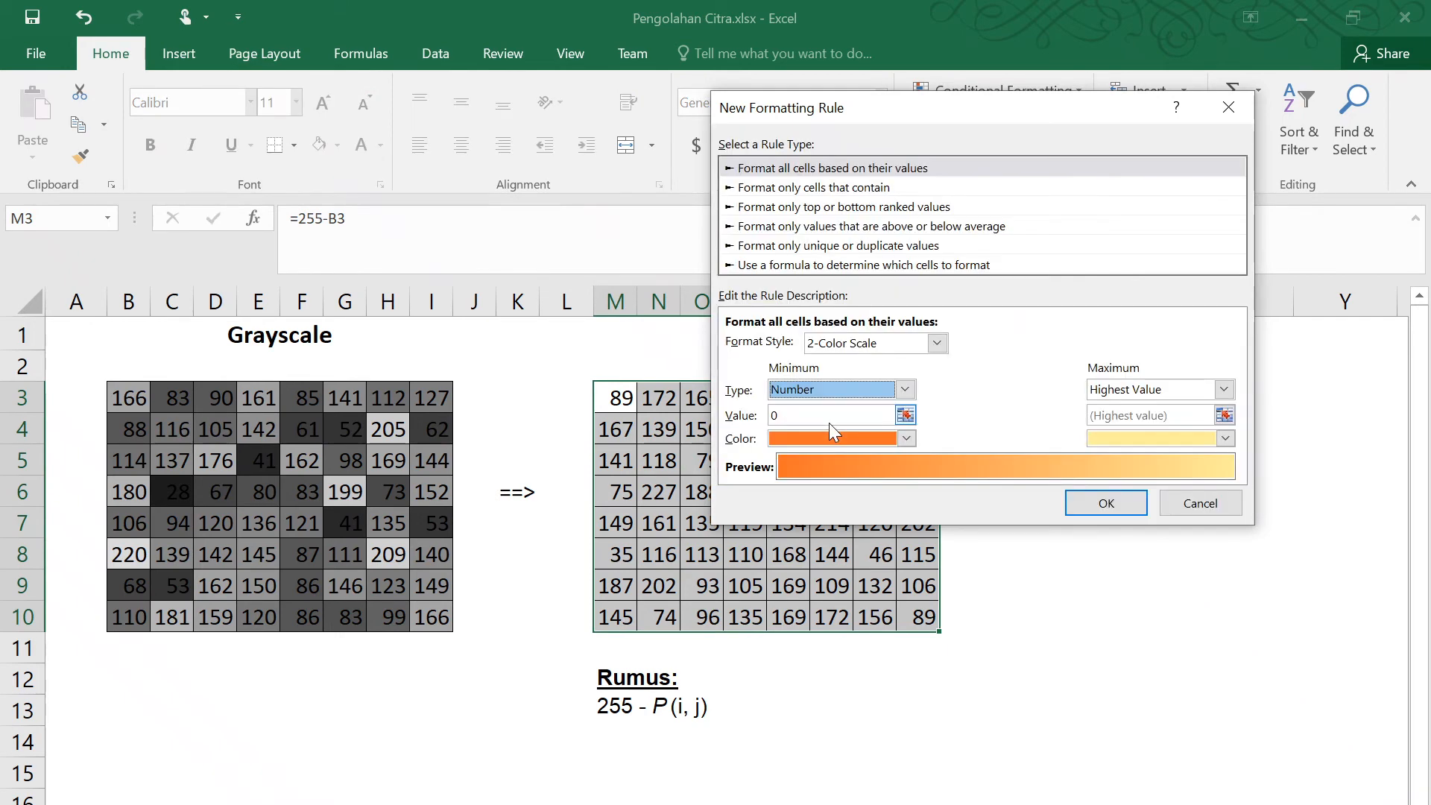
{"action": "left_click", "coordinate": [852, 440]}
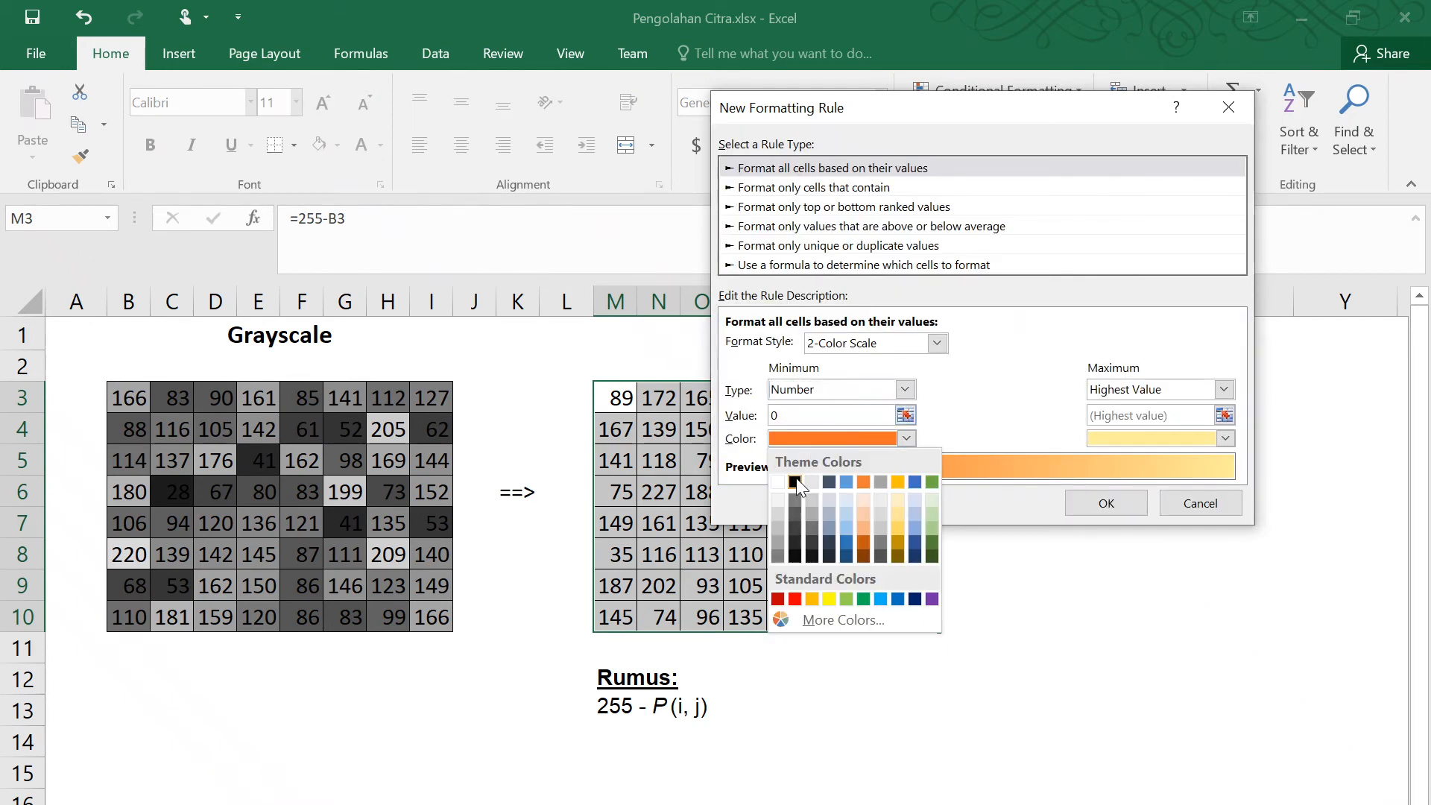
{"action": "left_click", "coordinate": [795, 484]}
Set the colour scale's maximum to Number 255 in white and apply the rule to the Negative grid.
{"action": "left_click", "coordinate": [1116, 391]}
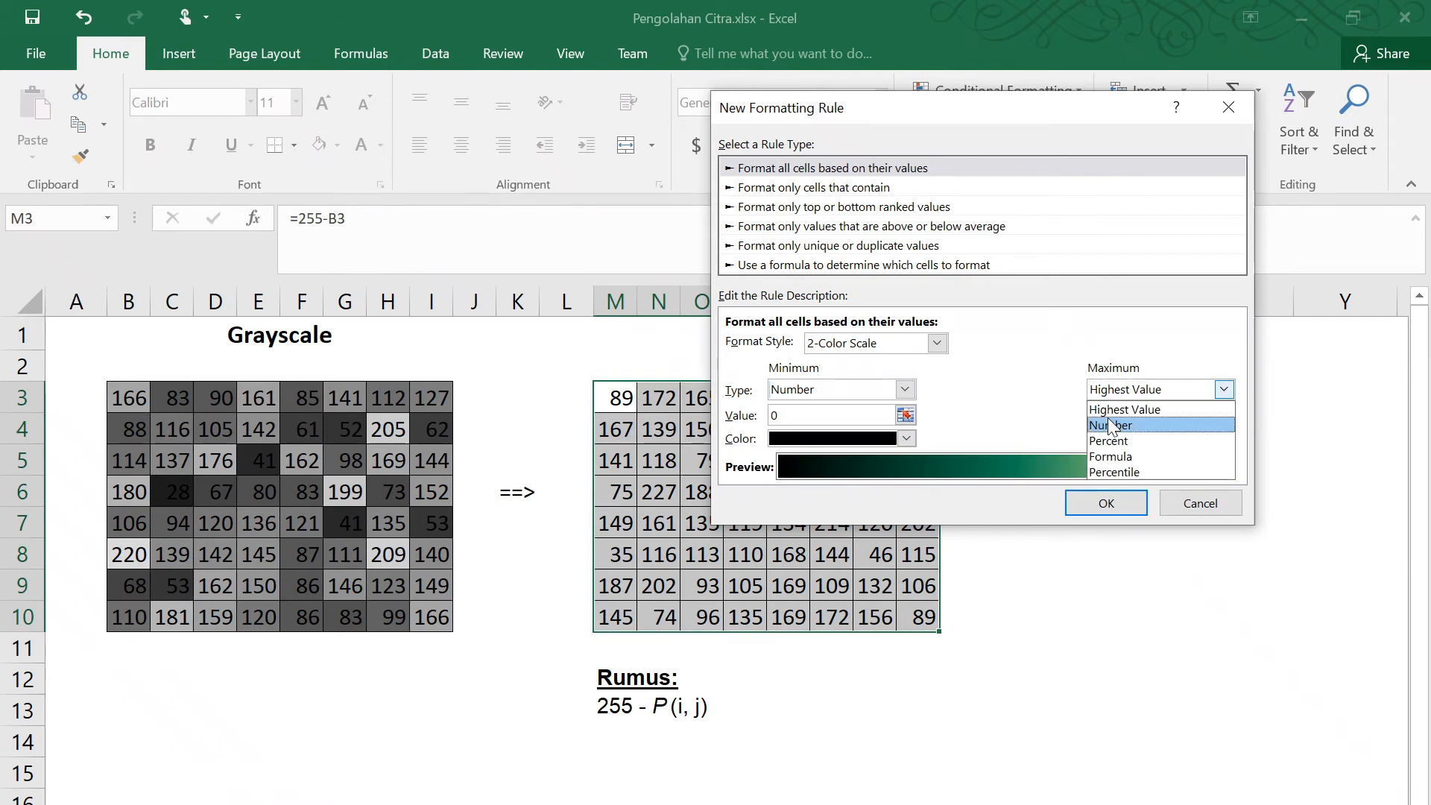
{"action": "left_click", "coordinate": [1117, 421]}
{"action": "left_click", "coordinate": [1133, 416]}
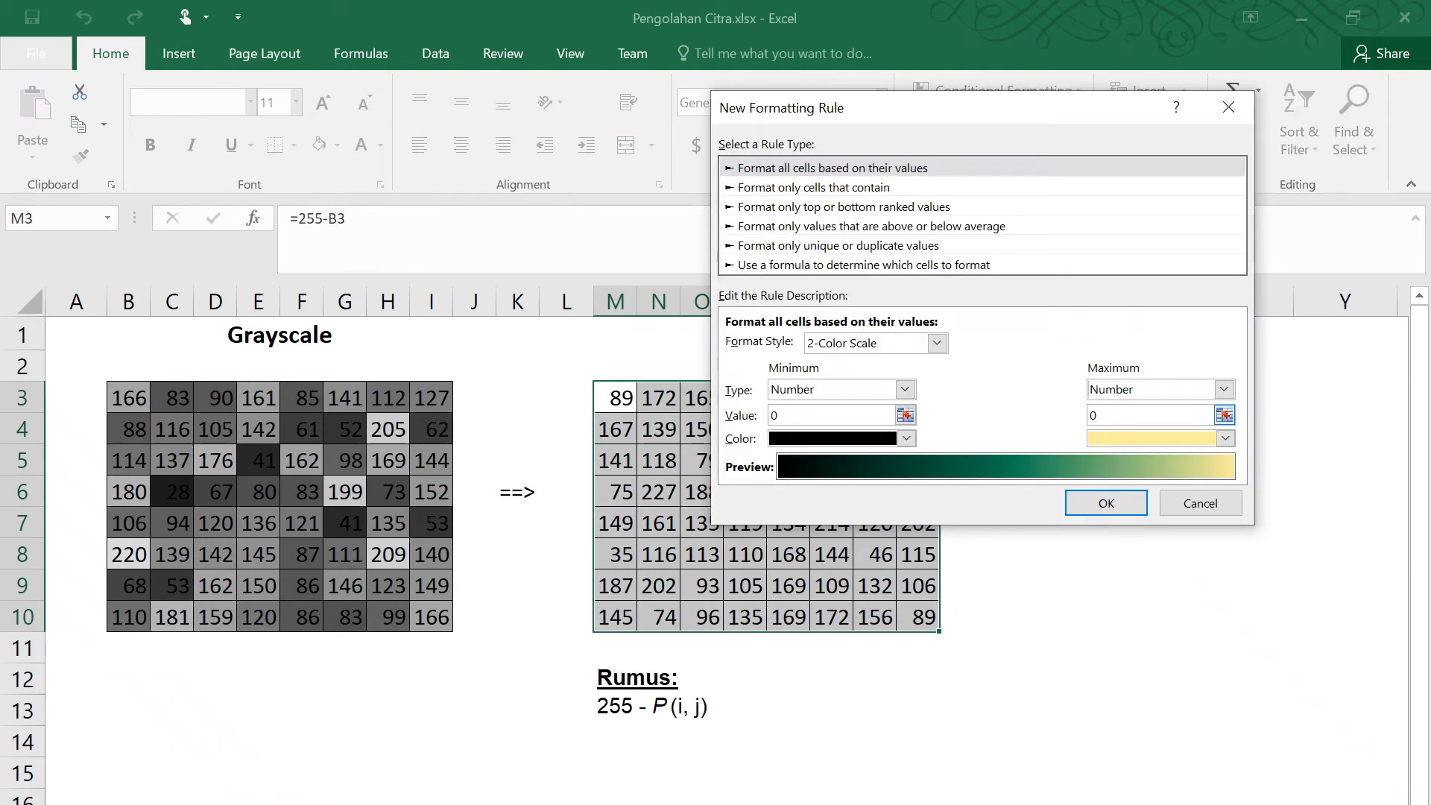
{"action": "key", "text": "BackSpace"}
{"action": "type", "text": "255"}
{"action": "left_click", "coordinate": [1158, 440]}
{"action": "left_click", "coordinate": [1097, 482]}
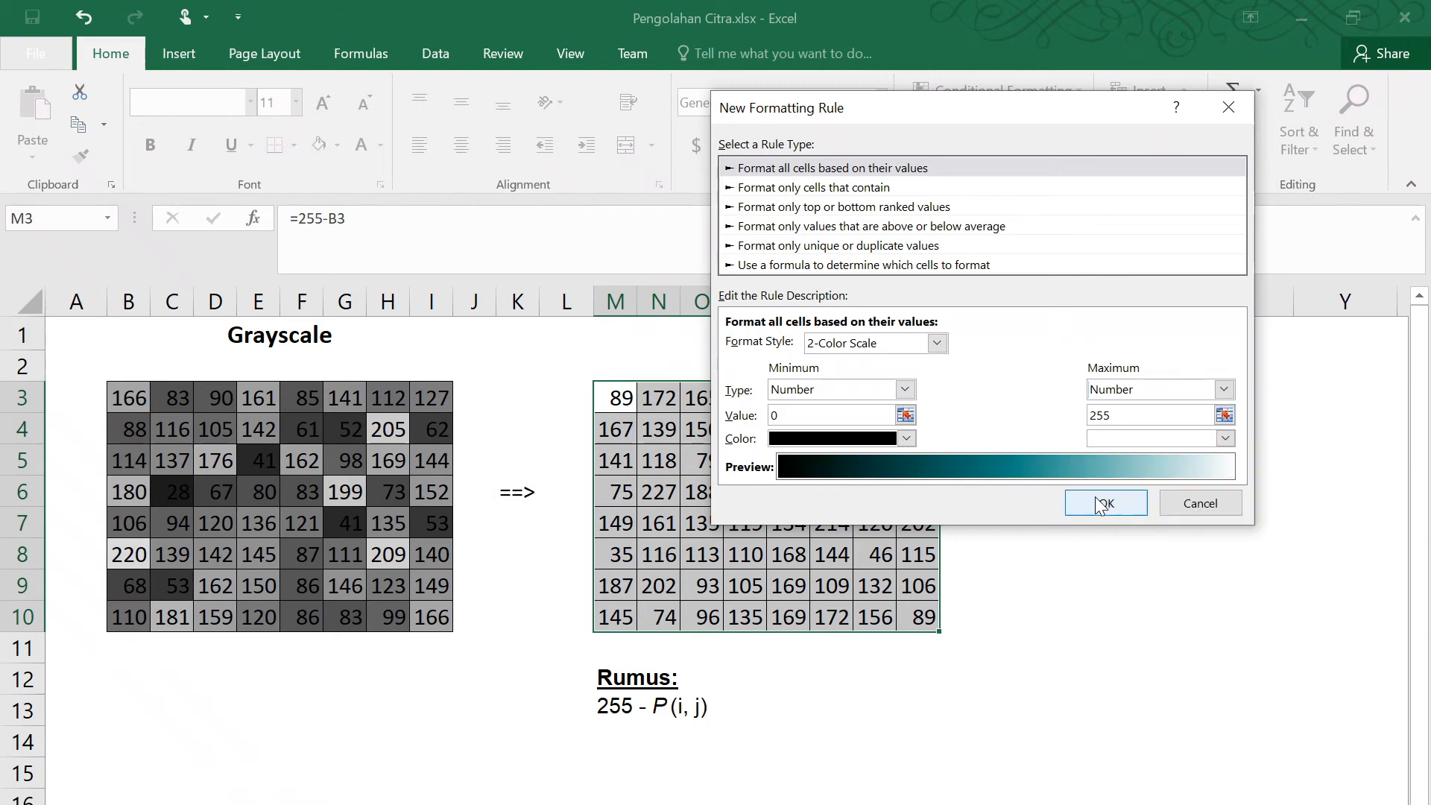
{"action": "left_click", "coordinate": [1096, 502]}
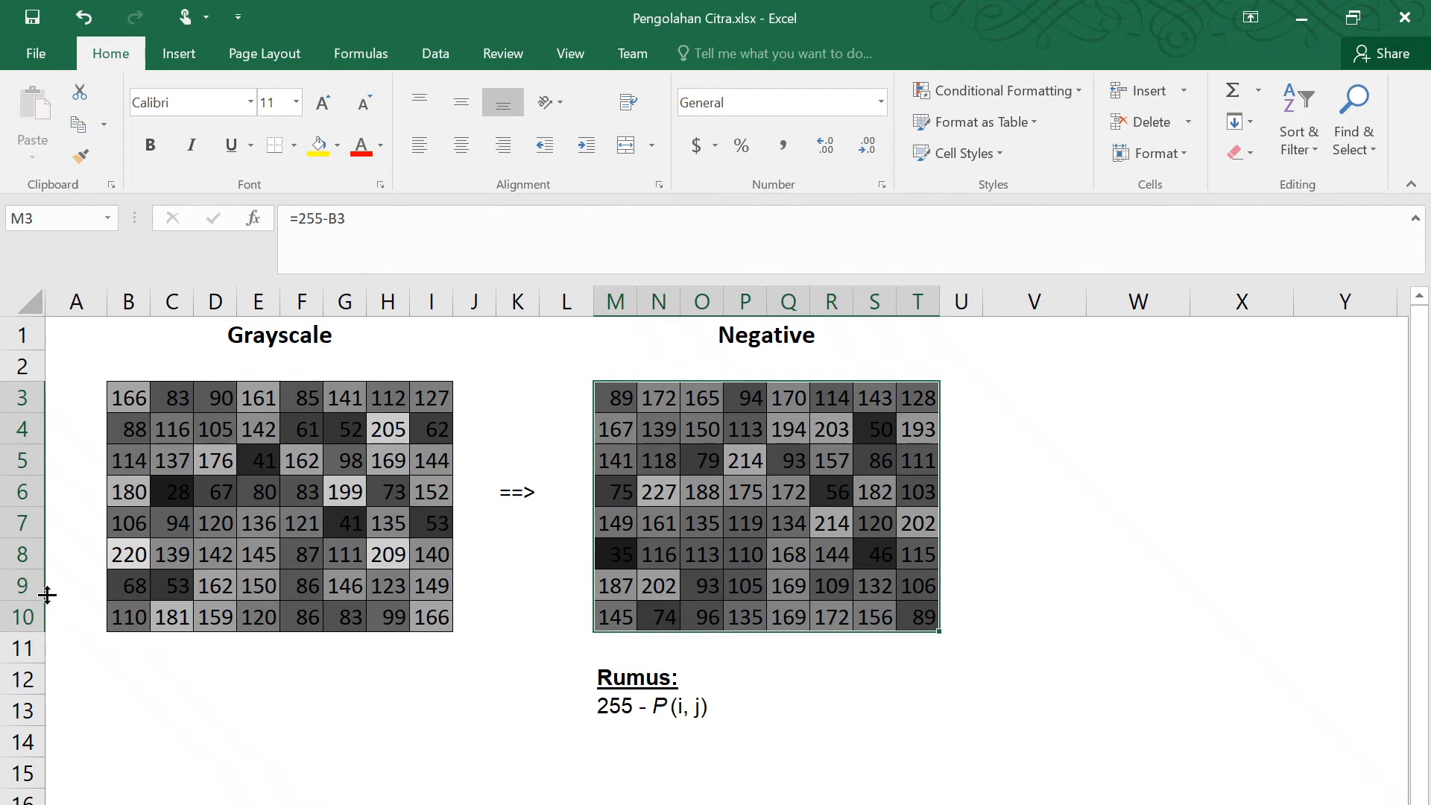
Compare Grayscale cells B8 and C6 with their Negative counterparts M8 and N6.
{"action": "left_click", "coordinate": [121, 554]}
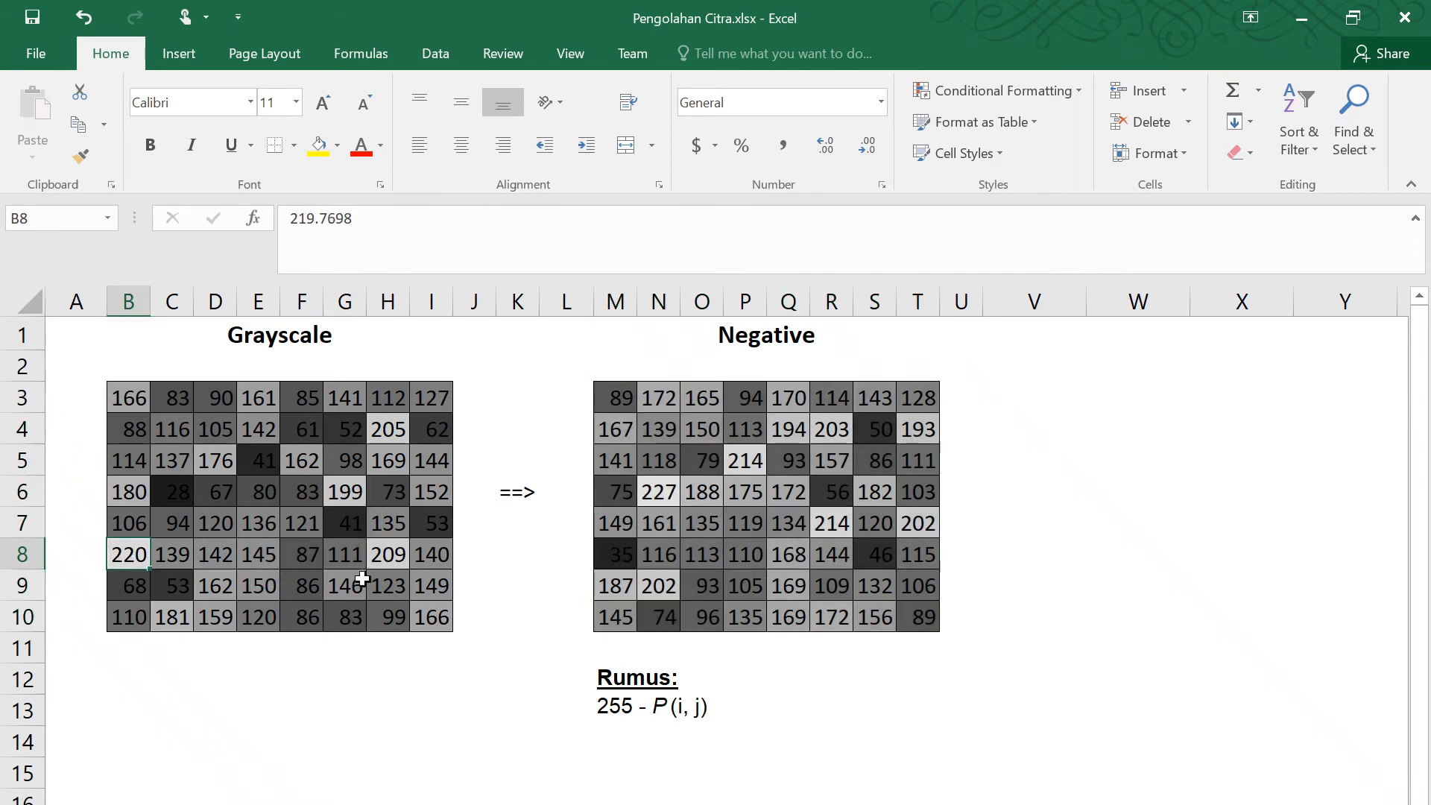
{"action": "left_click", "coordinate": [622, 554]}
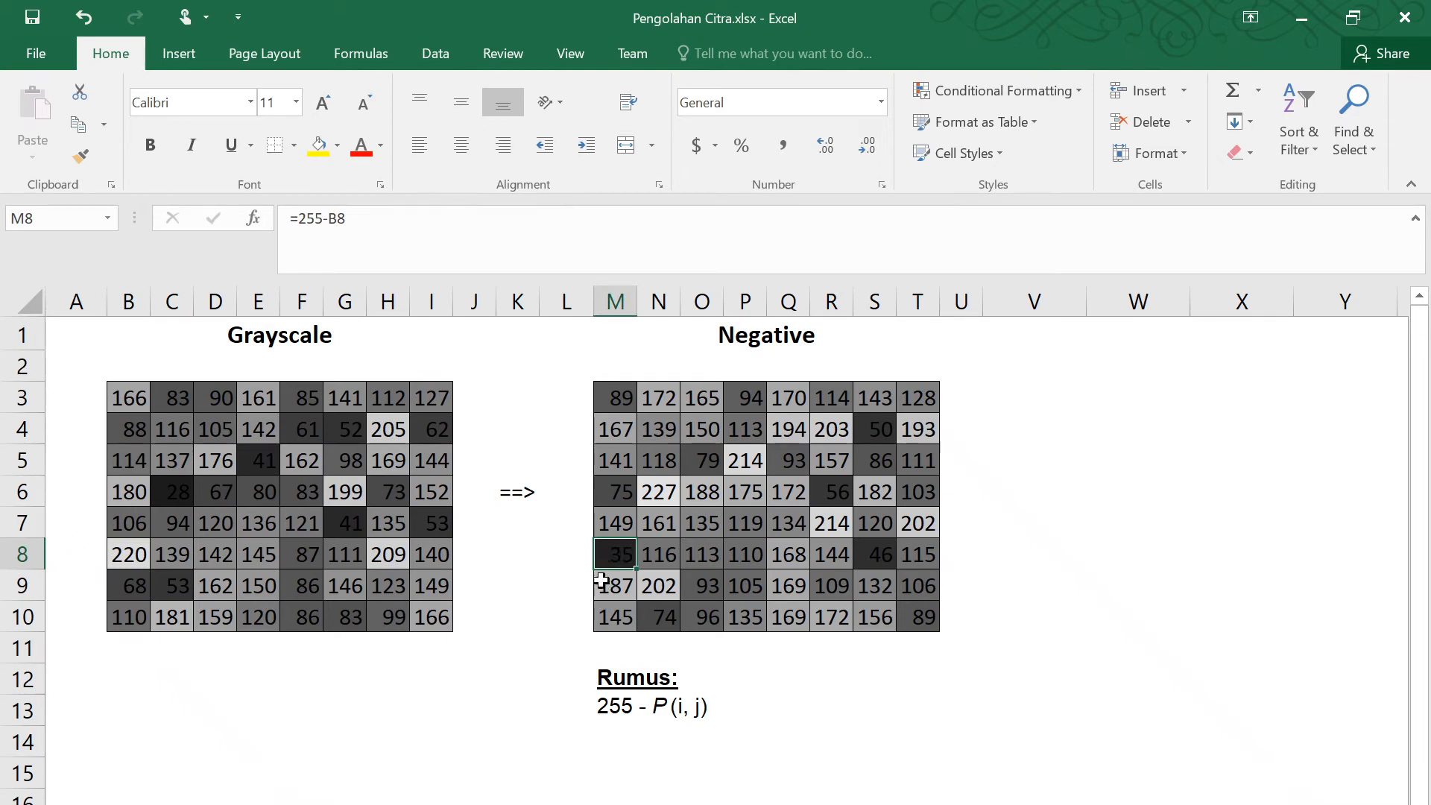
{"action": "left_click", "coordinate": [179, 493]}
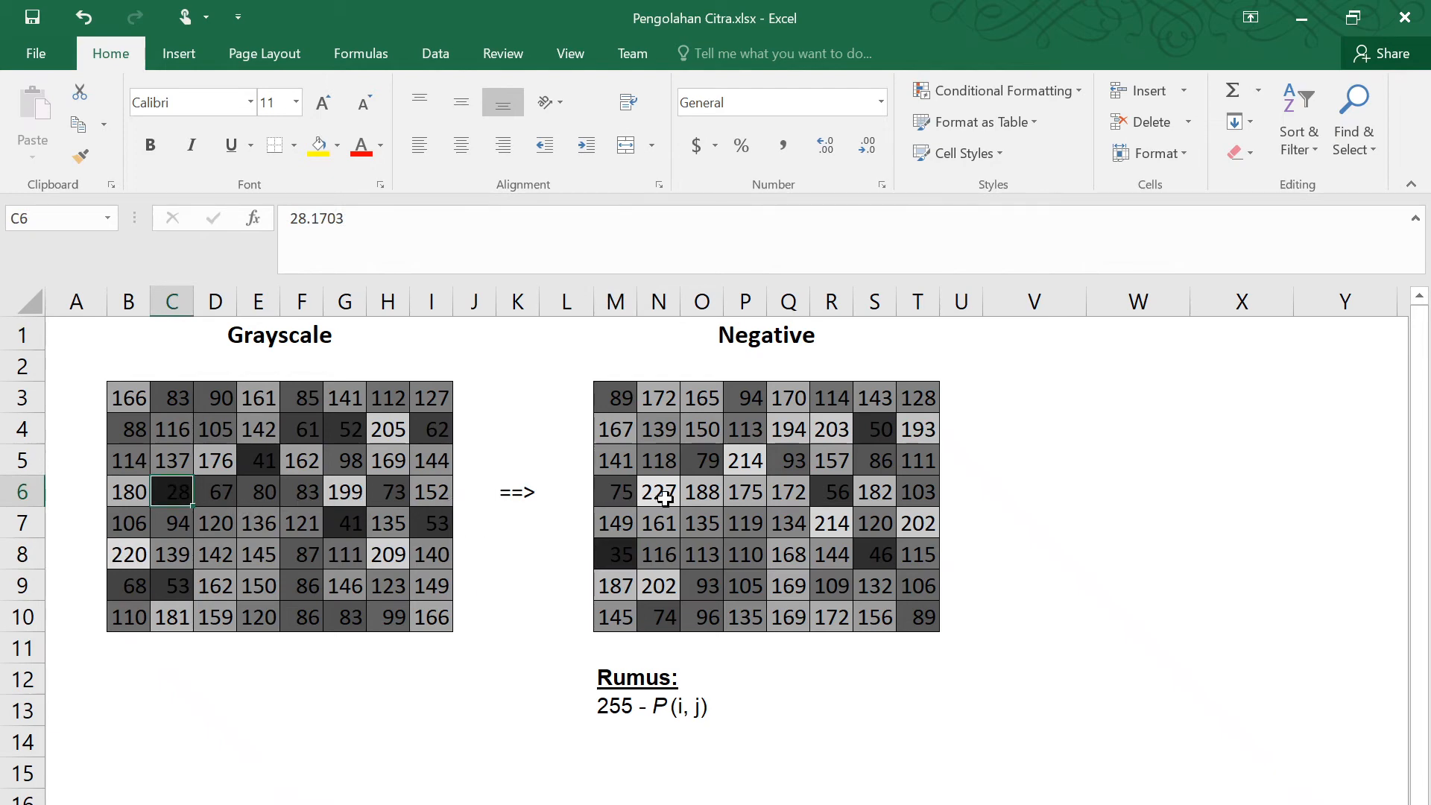
{"action": "left_click", "coordinate": [670, 498]}
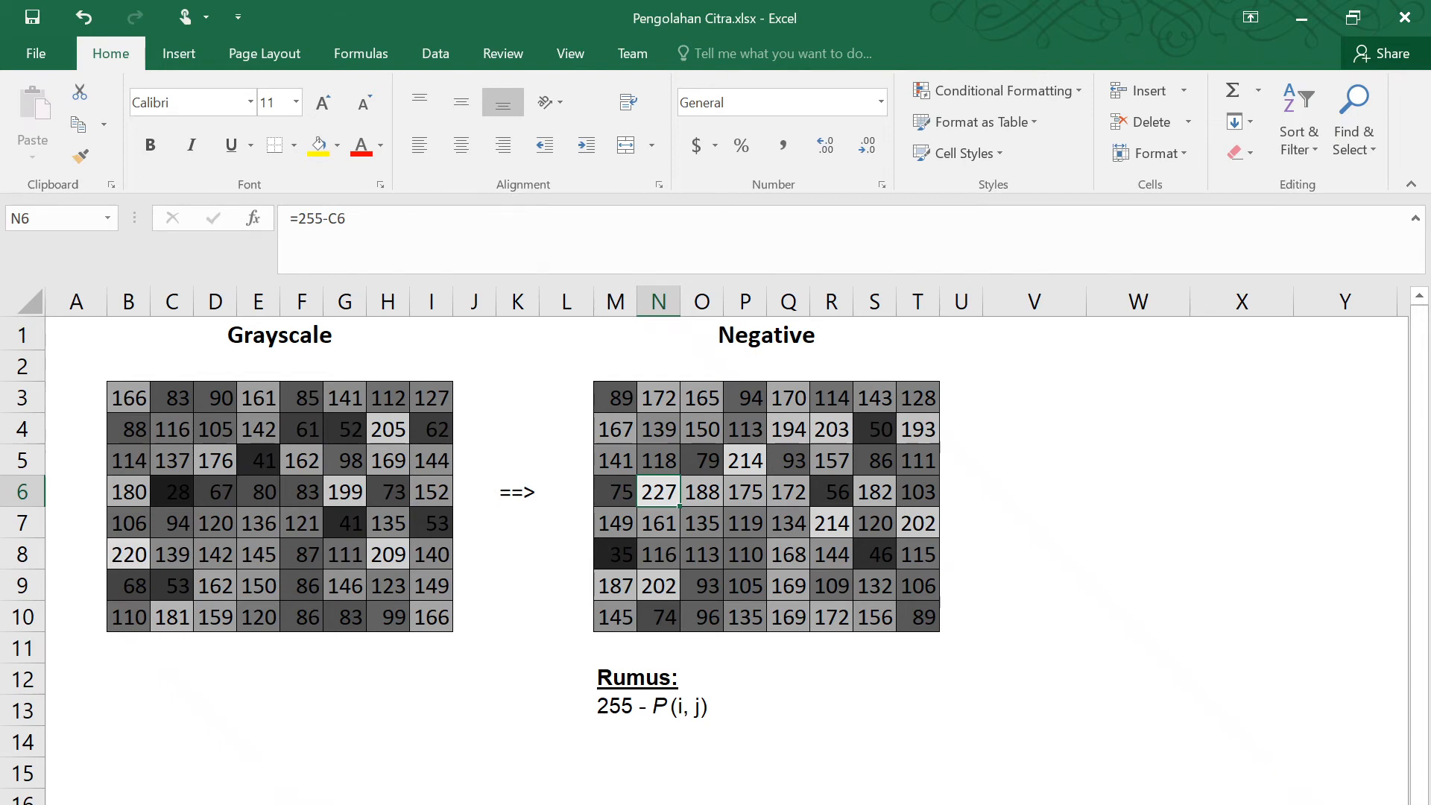
Show the next worksheet, which holds the Grayscale and Threshold matrices, and examine the threshold value T in N2.
{"action": "key", "text": "ctrl+Page_Down"}
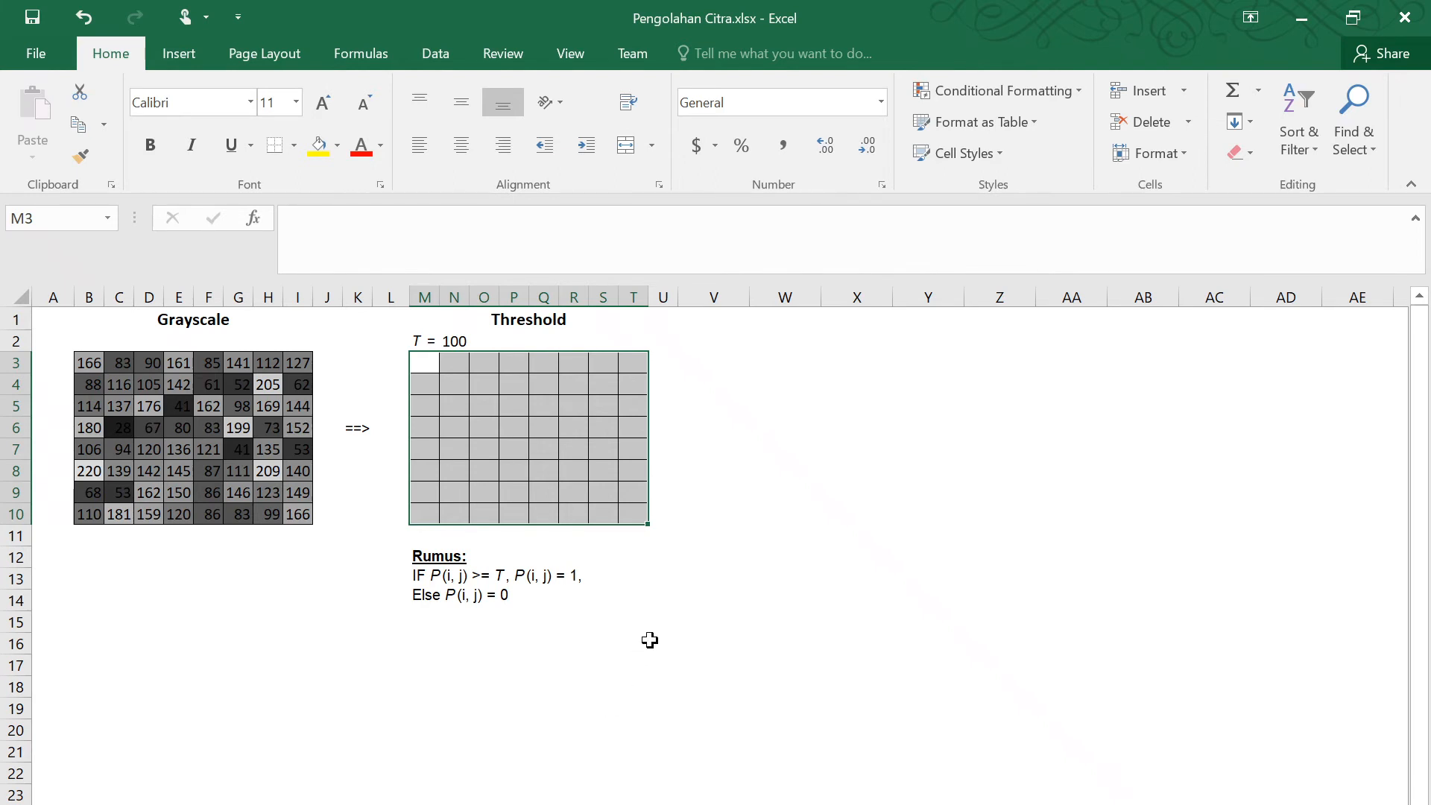
{"action": "left_click", "coordinate": [460, 339]}
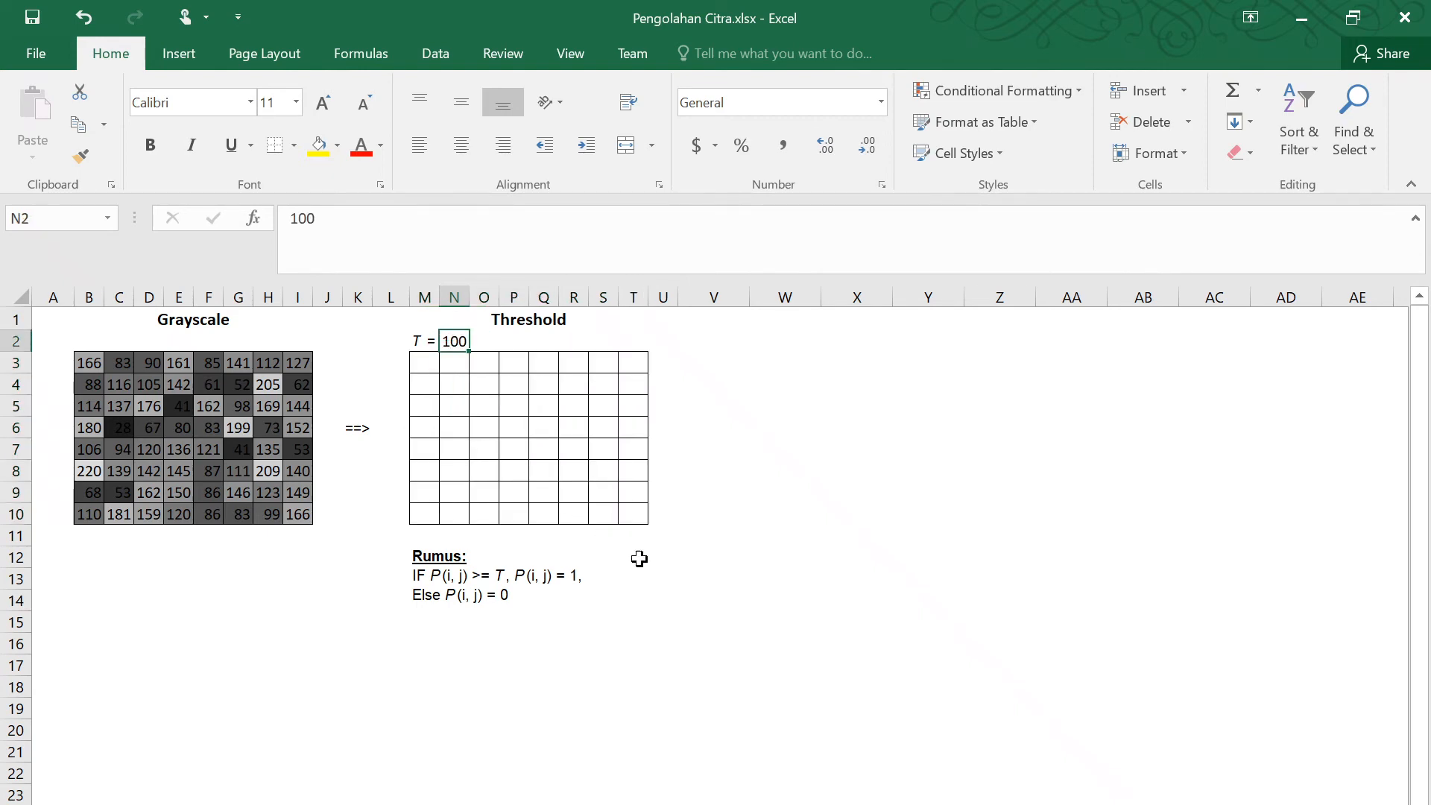
{"action": "scroll", "coordinate": [642, 559], "scroll_direction": "up", "scroll_amount": 1}
{"action": "scroll", "coordinate": [639, 559], "scroll_direction": "up", "scroll_amount": 4}
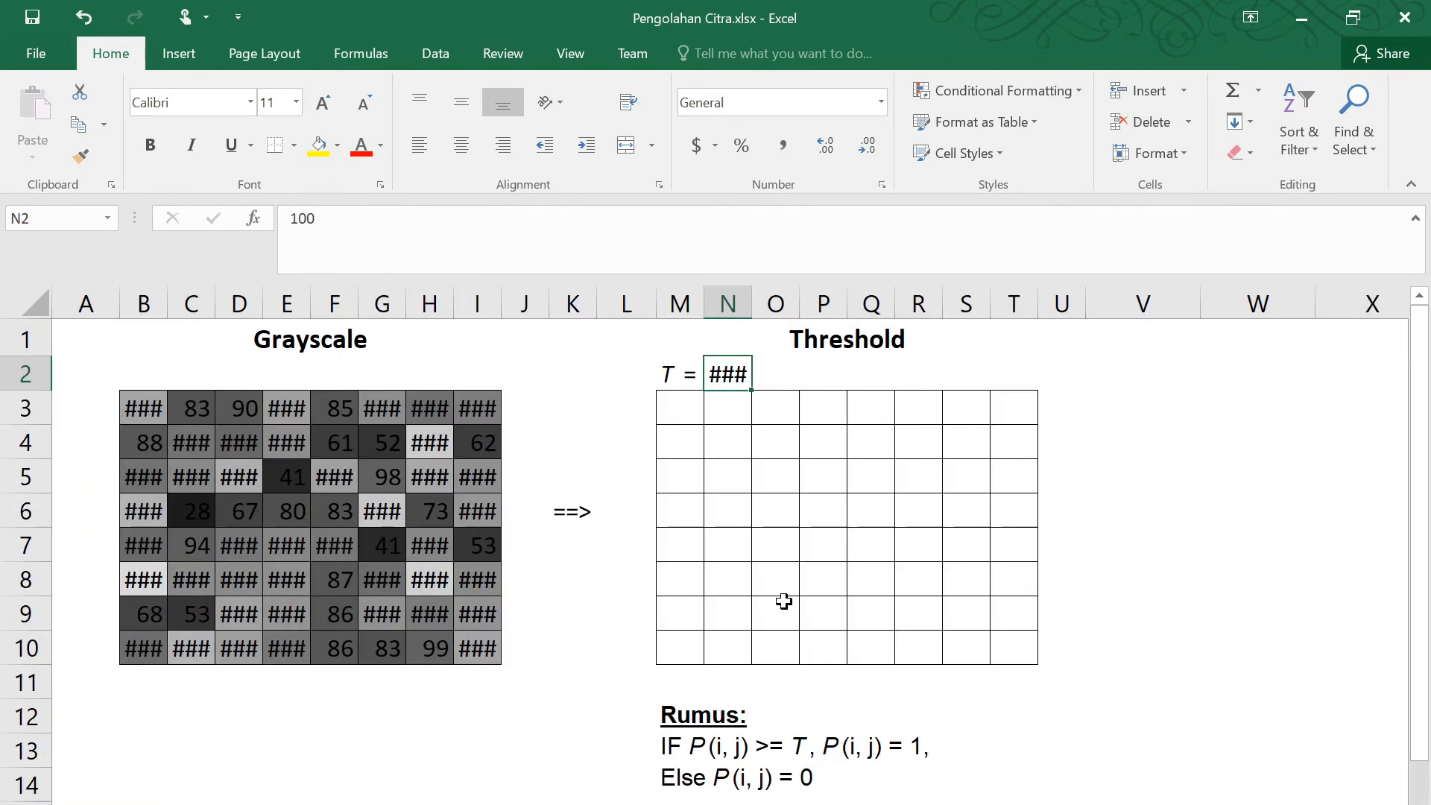
{"action": "scroll", "coordinate": [783, 600], "scroll_direction": "down", "scroll_amount": 1}
{"action": "scroll", "coordinate": [686, 623], "scroll_direction": "down", "scroll_amount": 1}
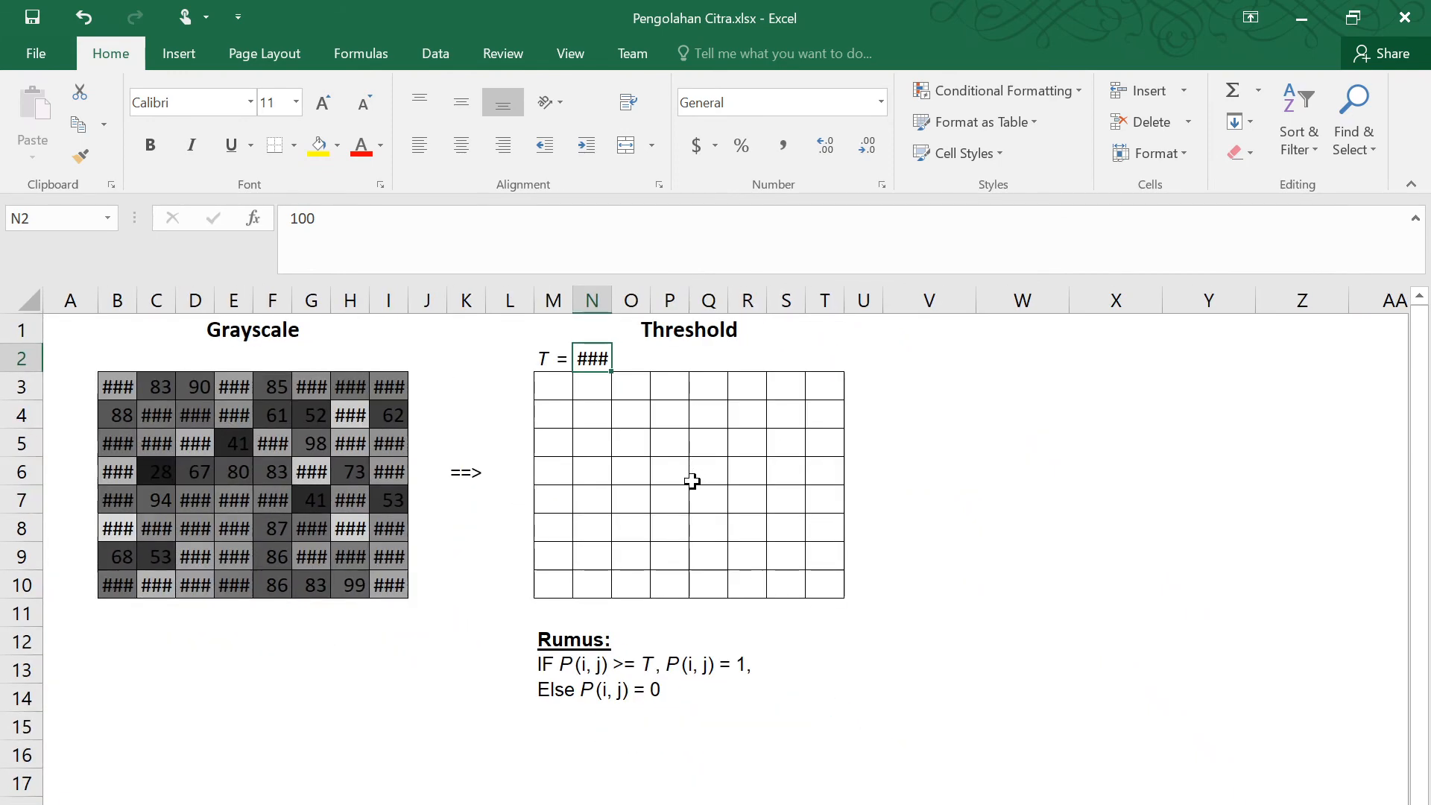
{"action": "scroll", "coordinate": [686, 480], "scroll_direction": "up", "scroll_amount": 1}
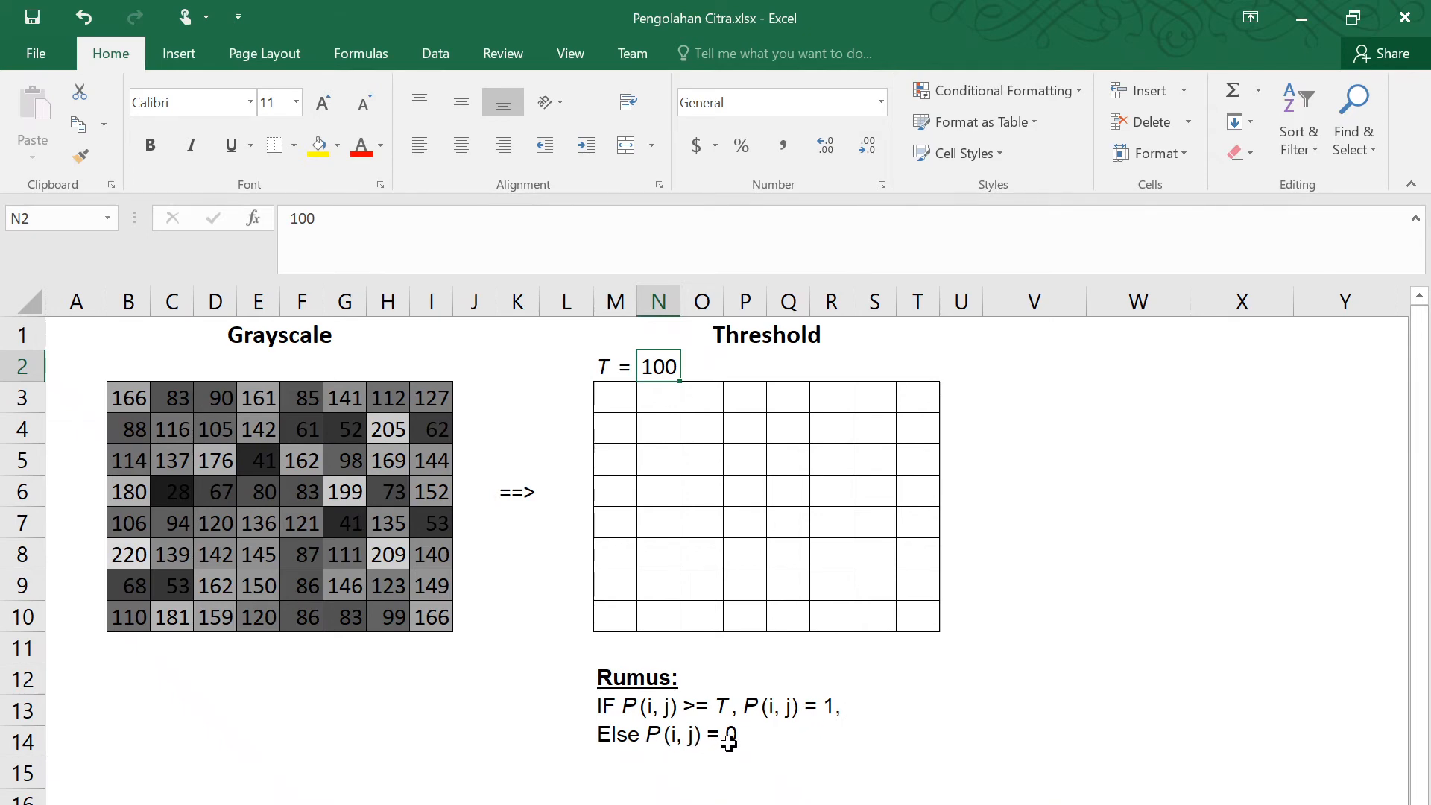
Enter the threshold formula =IF(B3>=N2, 1, 0) in cell M3 and fill it through the Threshold grid M3:T10.
{"action": "left_click", "coordinate": [619, 399]}
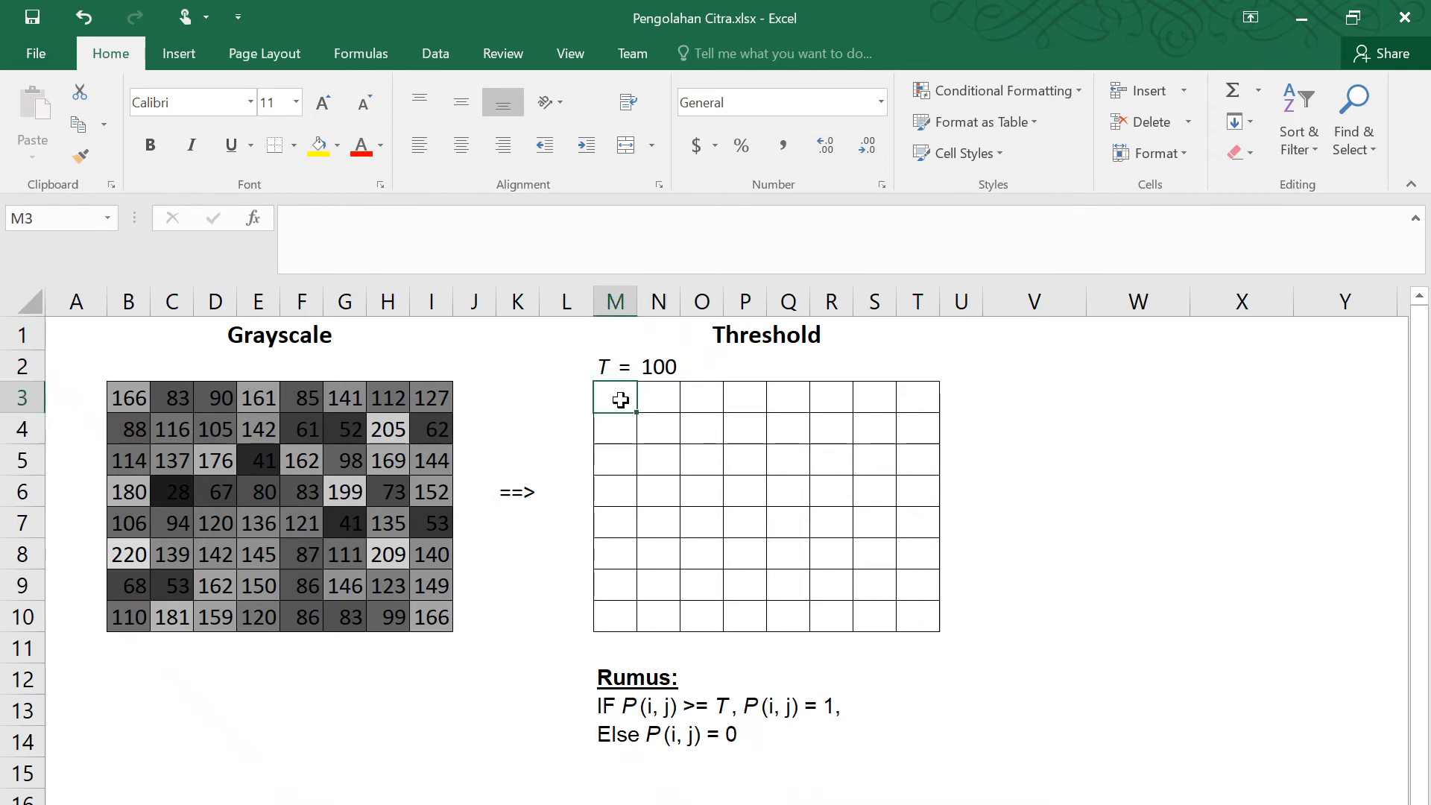
{"action": "type", "text": "=IF"}
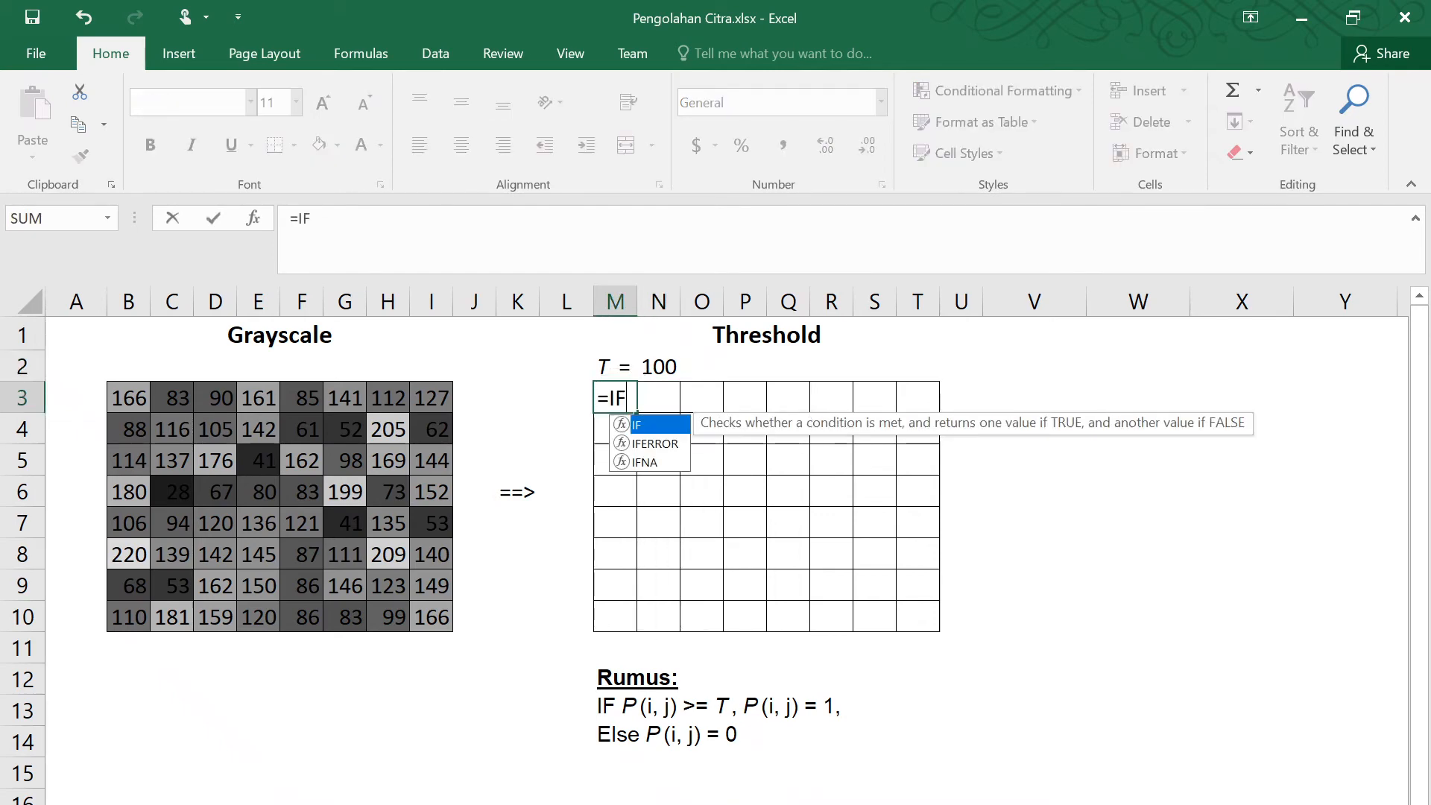
{"action": "type", "text": "("}
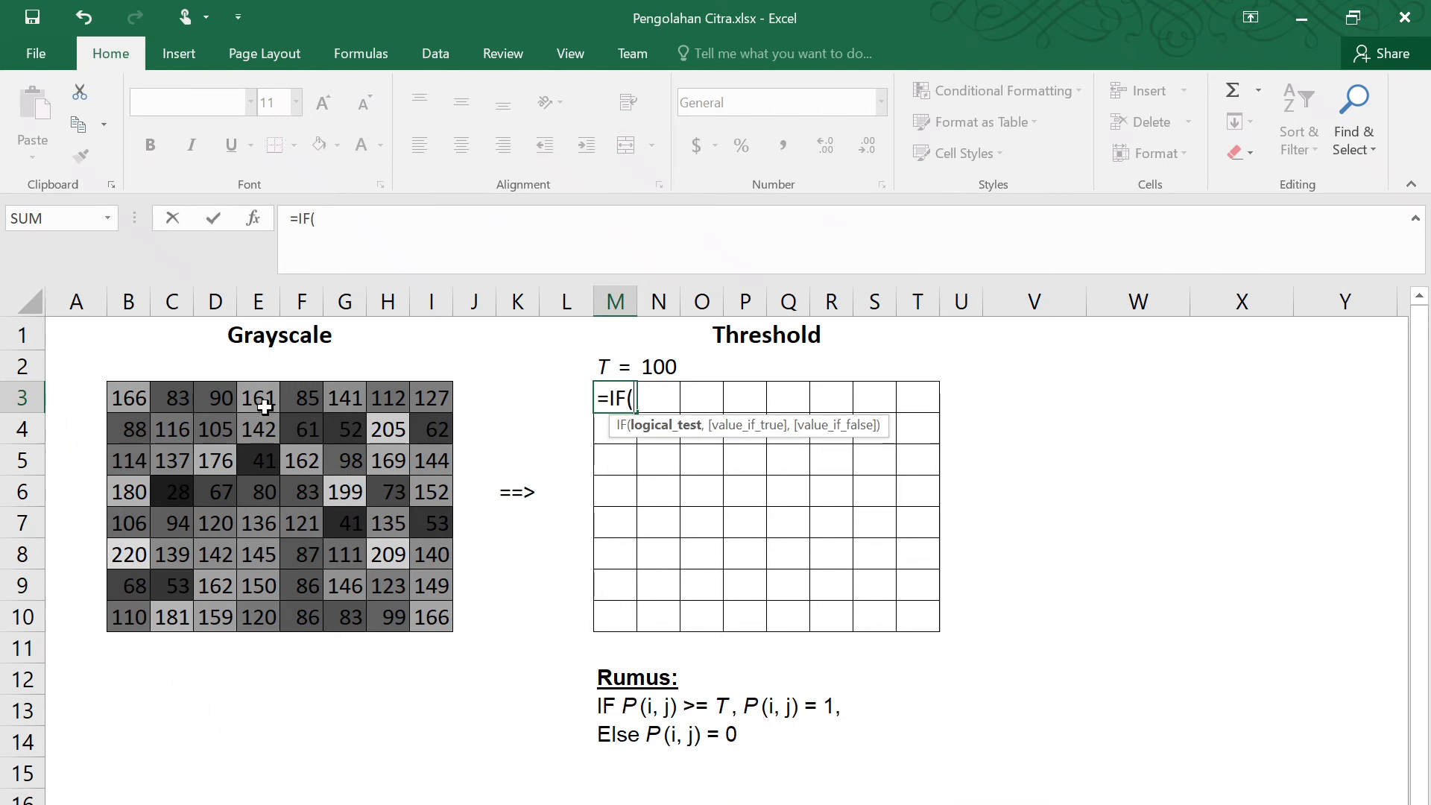
{"action": "left_click", "coordinate": [130, 399]}
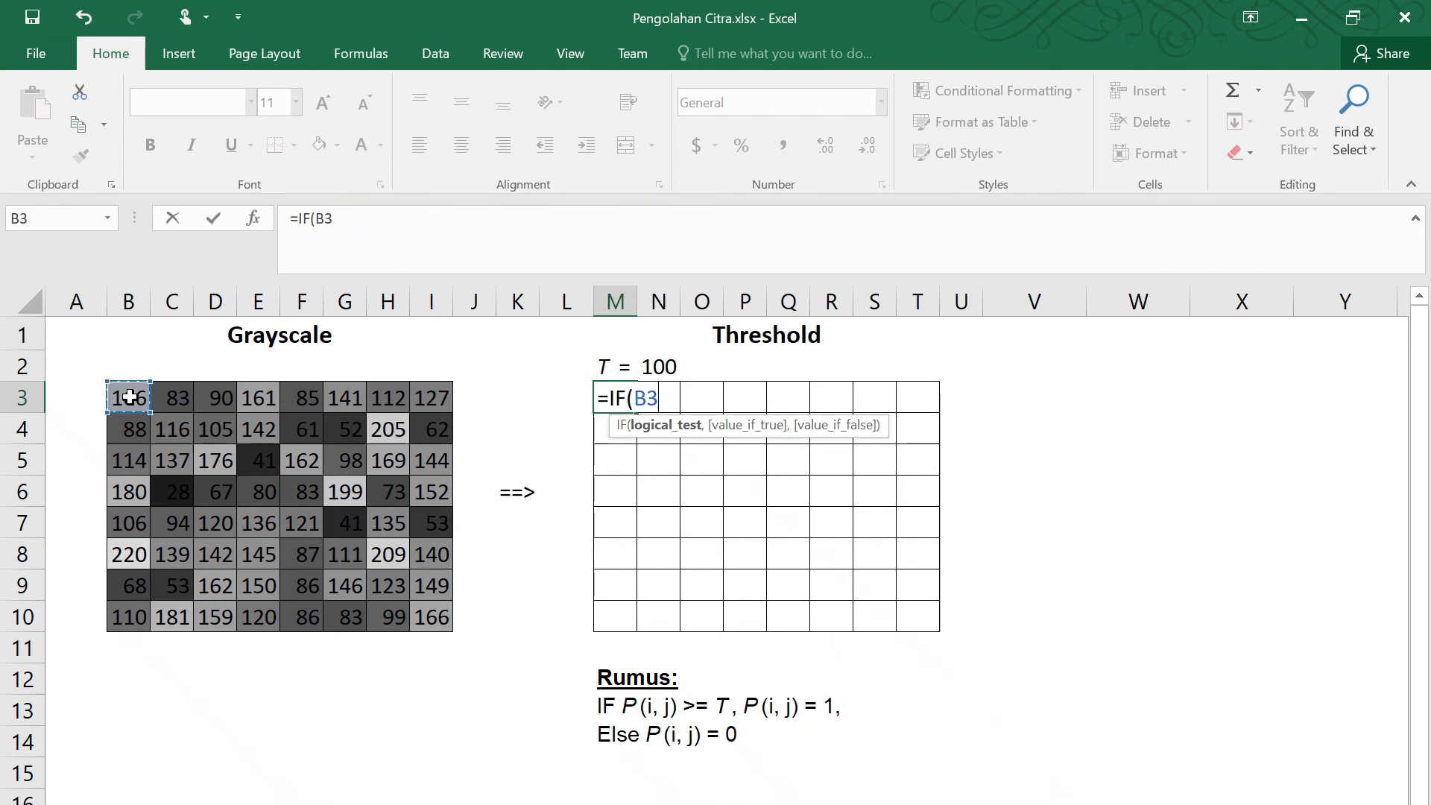
{"action": "type", "text": ">="}
{"action": "left_click", "coordinate": [664, 366]}
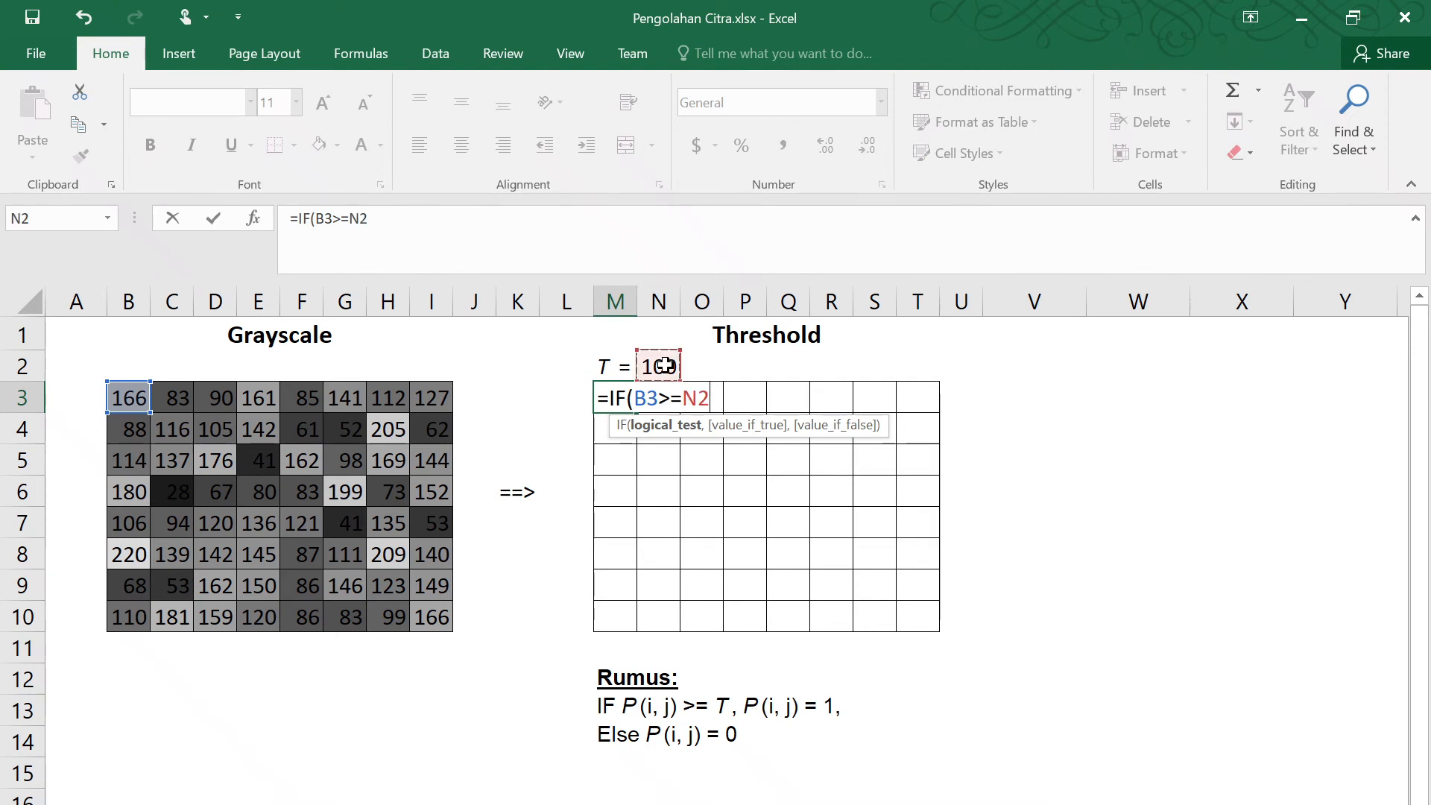
{"action": "type", "text": ","}
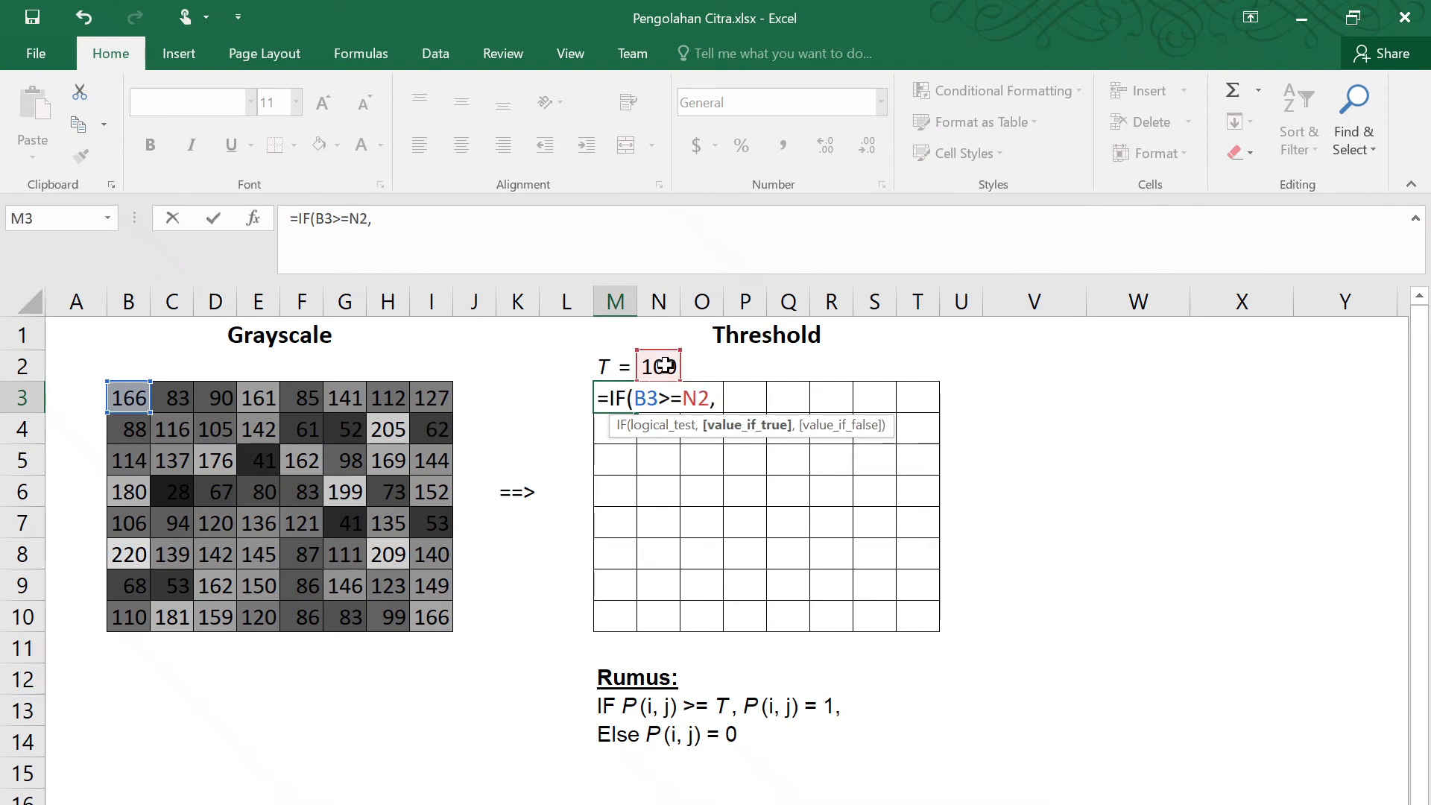
{"action": "type", "text": " 1, 0"}
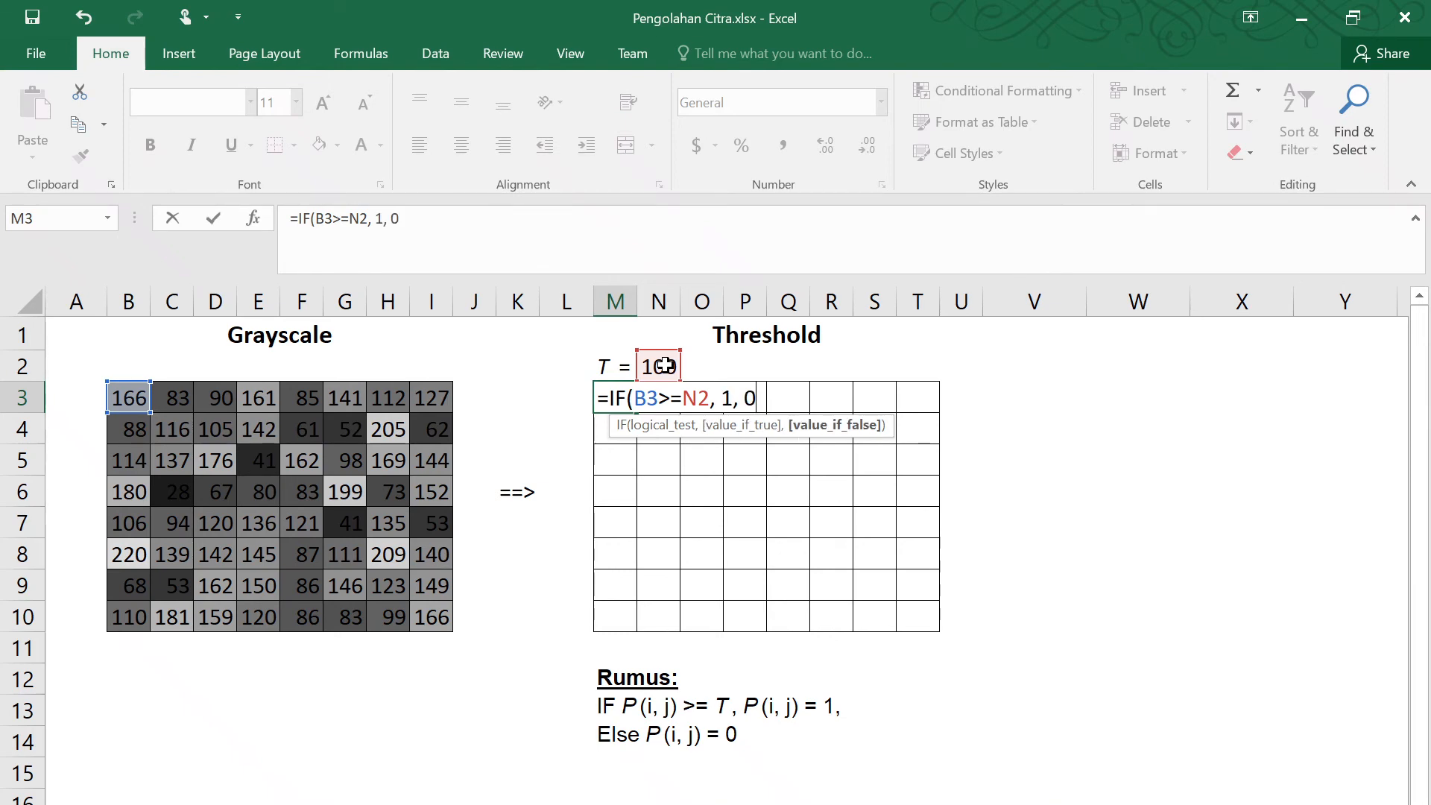
{"action": "type", "text": ")"}
{"action": "key", "text": "ctrl+Return"}
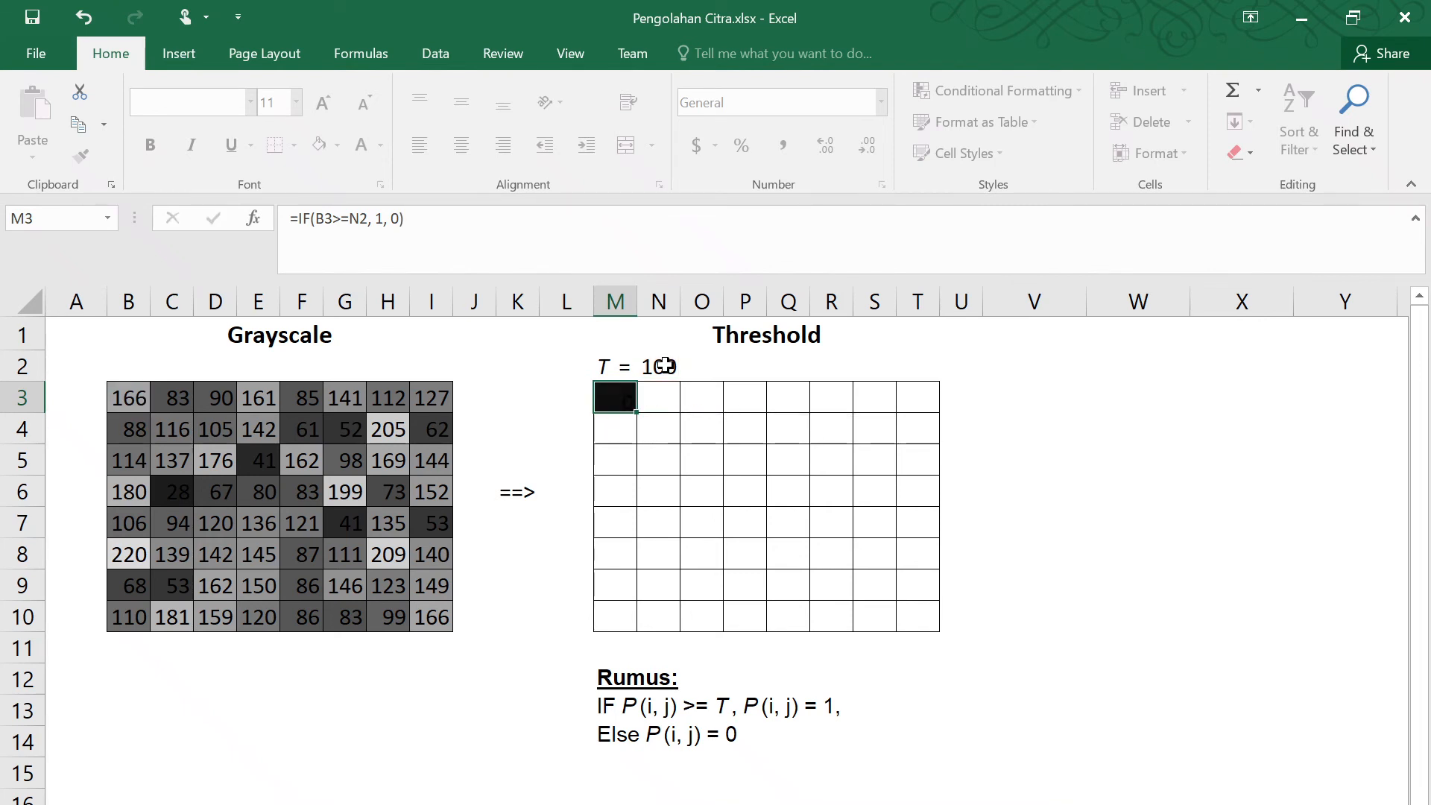
{"action": "left_click", "coordinate": [626, 399]}
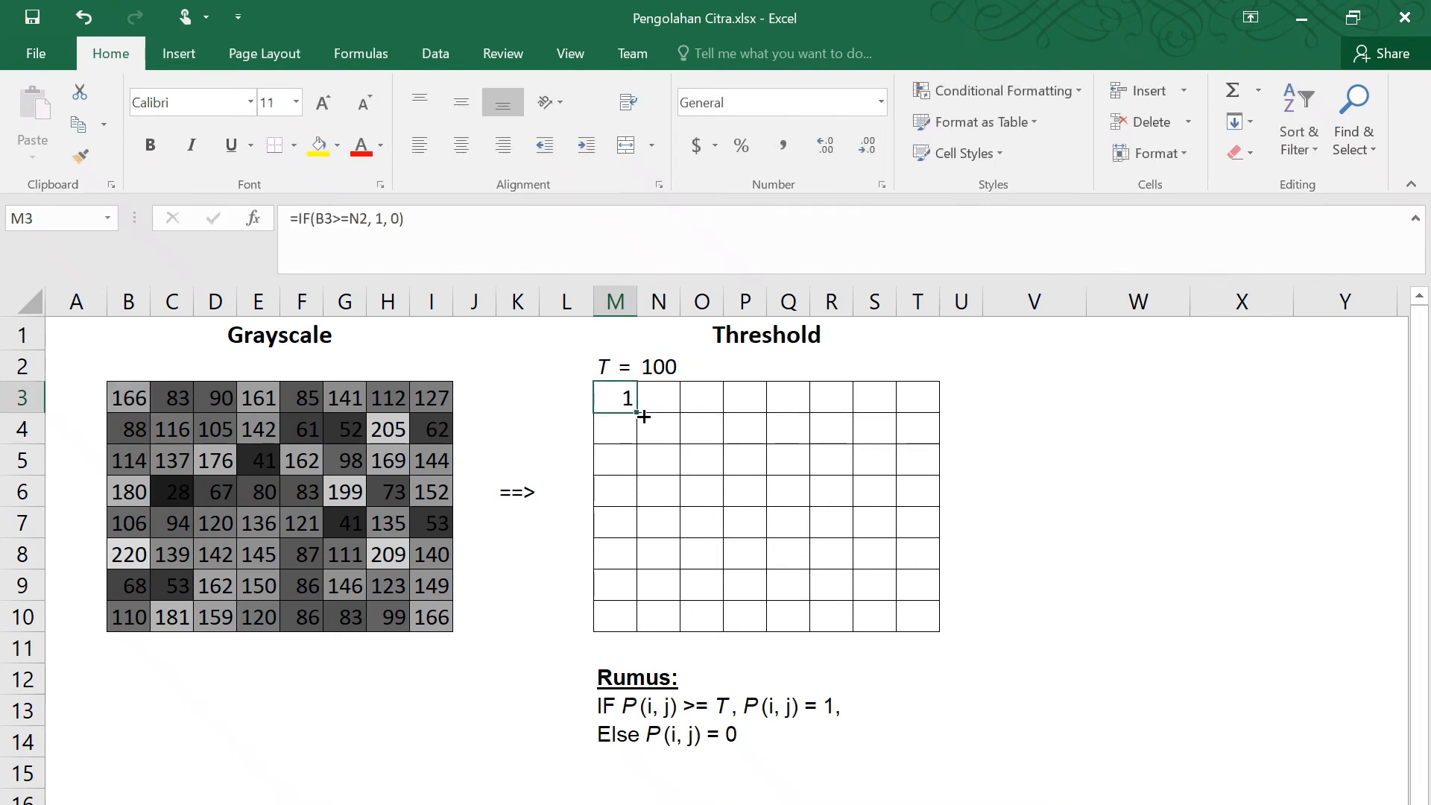
{"action": "mouse_move", "coordinate": [643, 416]}
{"action": "left_mouse_down"}
{"action": "mouse_move", "coordinate": [941, 419]}
{"action": "mouse_move", "coordinate": [924, 629]}
{"action": "left_mouse_up"}
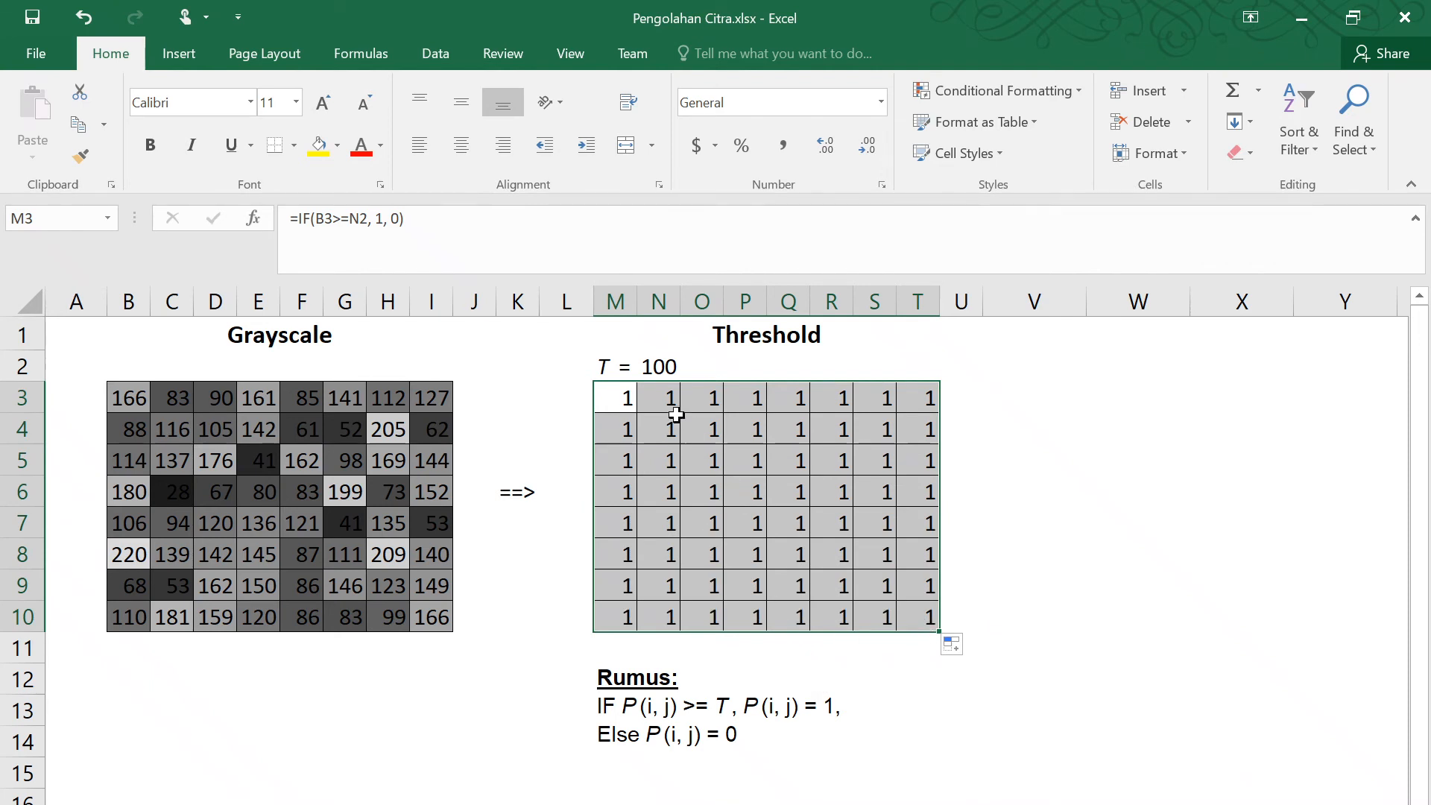
Inspect the cell references in the formulas of M3 and N3 in the Threshold grid.
{"action": "left_click", "coordinate": [623, 397]}
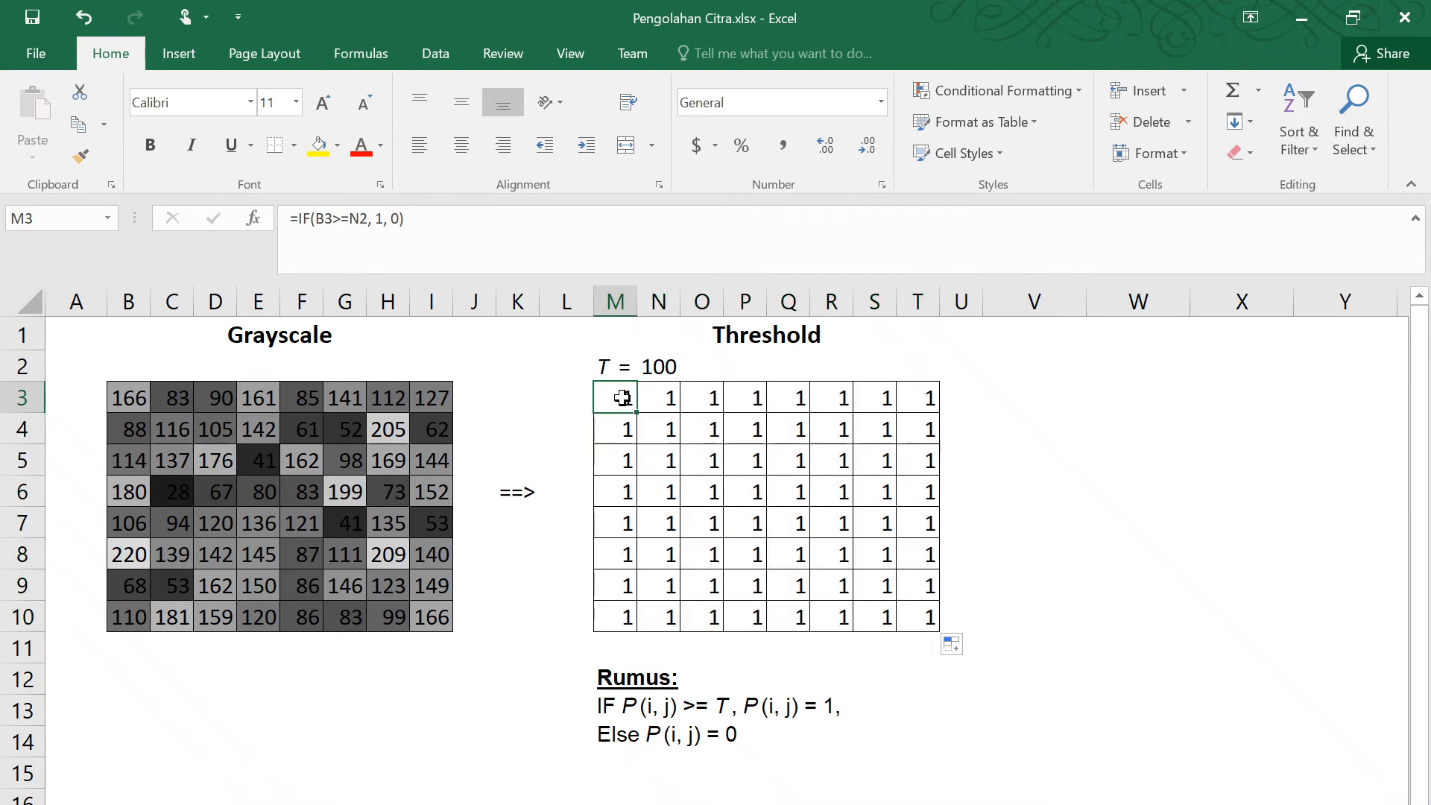
{"action": "double_click", "coordinate": [623, 398]}
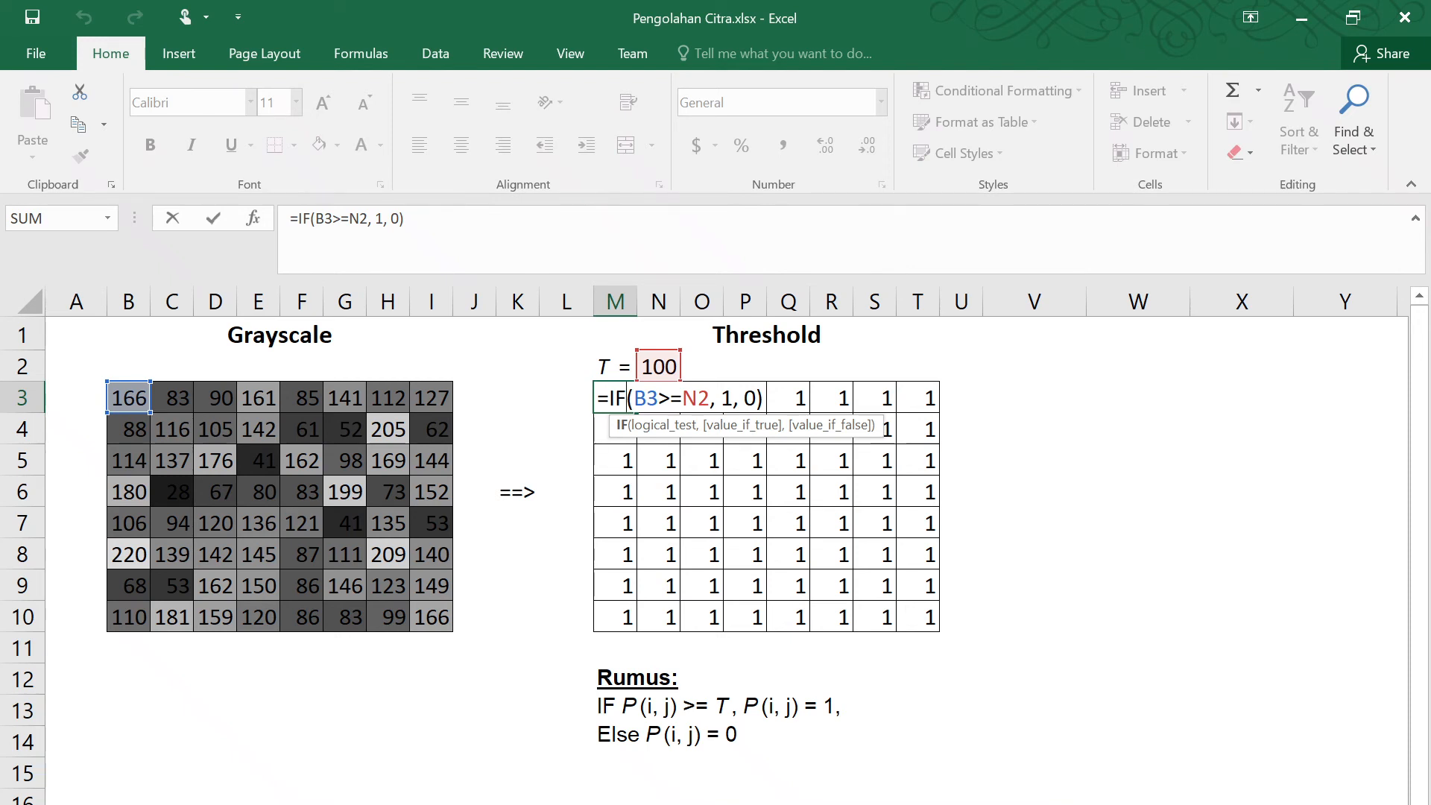
{"action": "key", "text": "ctrl+Return"}
{"action": "key", "text": "Right"}
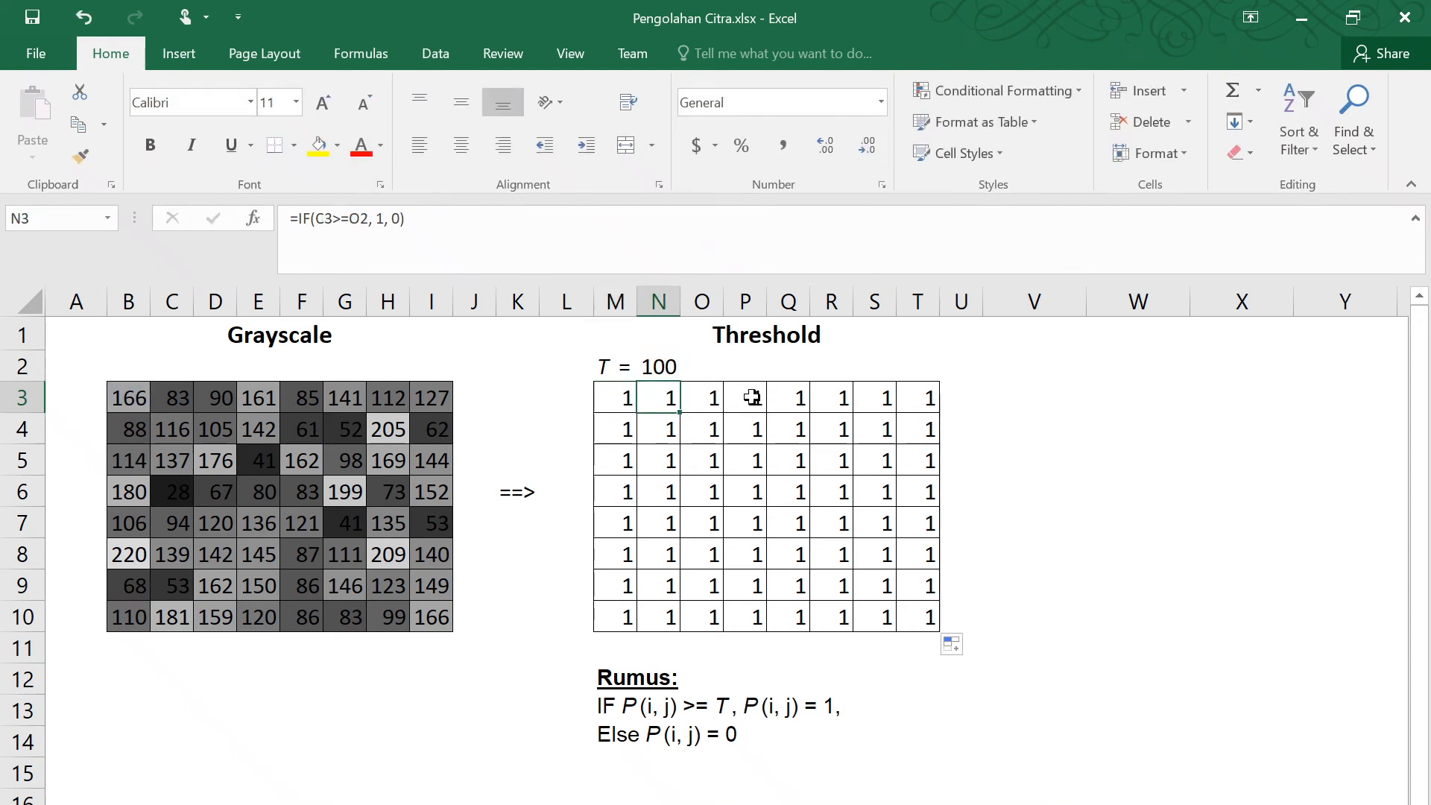
{"action": "double_click", "coordinate": [665, 401]}
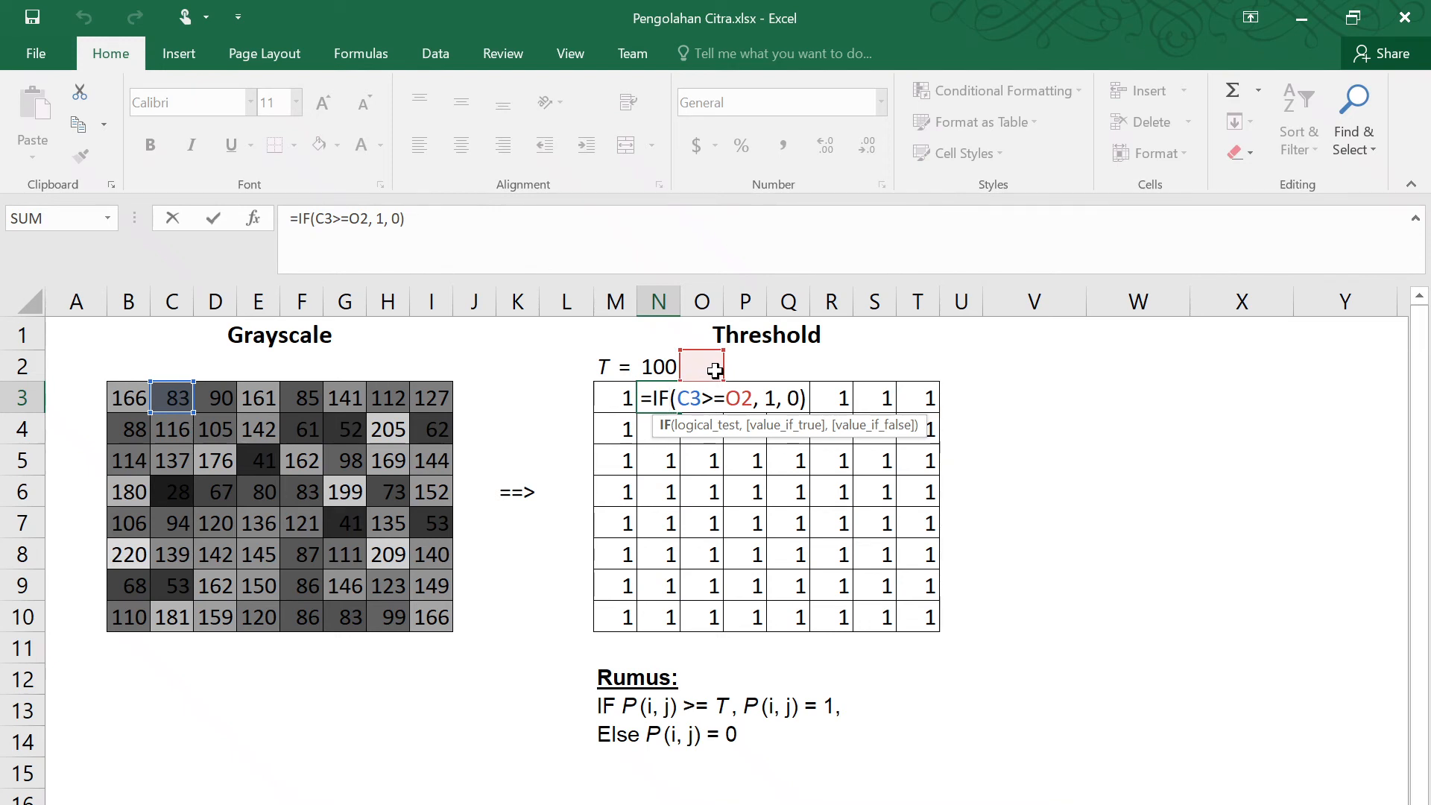
{"action": "key", "text": "ctrl+Return"}
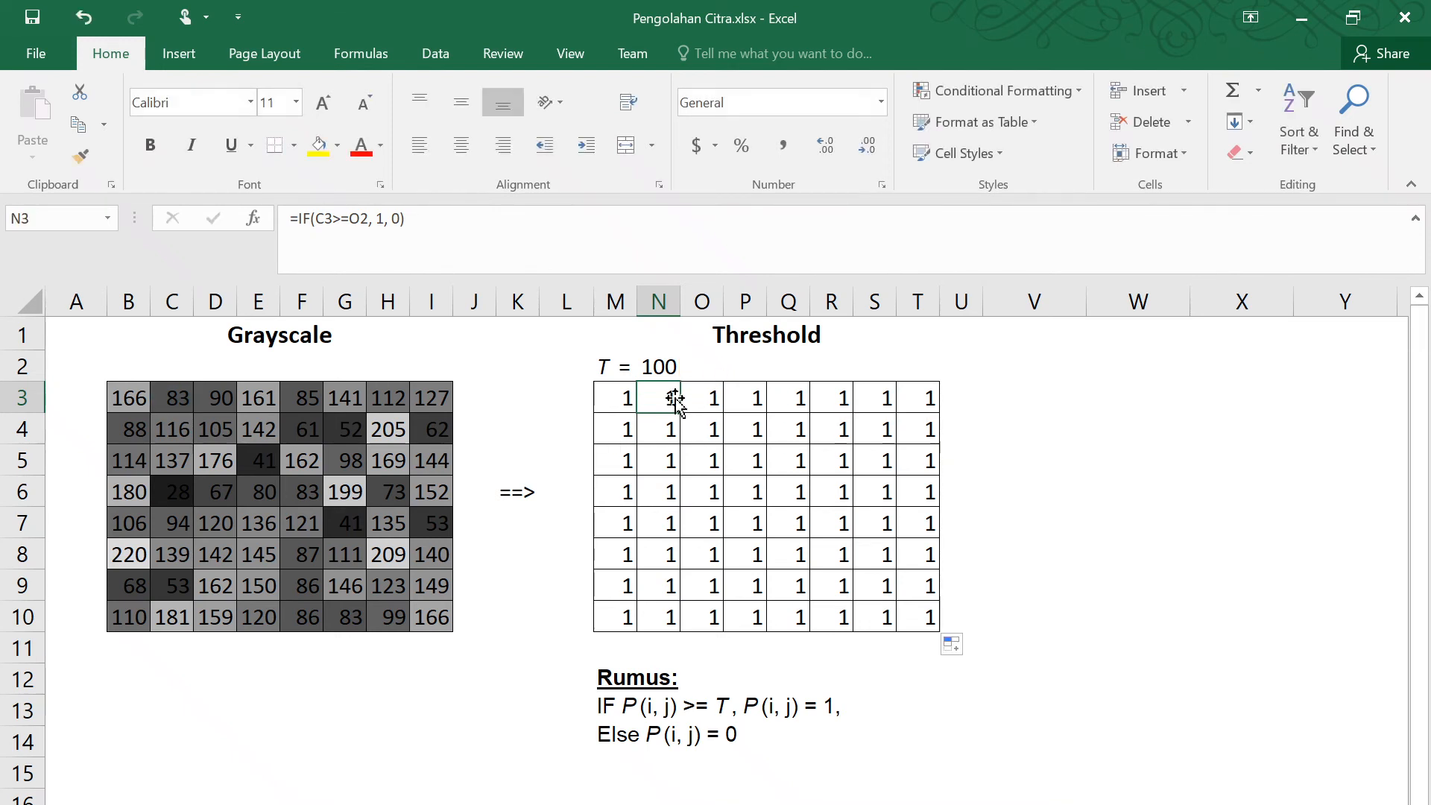
Make the N2 reference in M3's formula absolute, =IF(B3>=$N$2, 1, 0), and refill the Threshold grid M3:T10.
{"action": "left_click", "coordinate": [625, 397]}
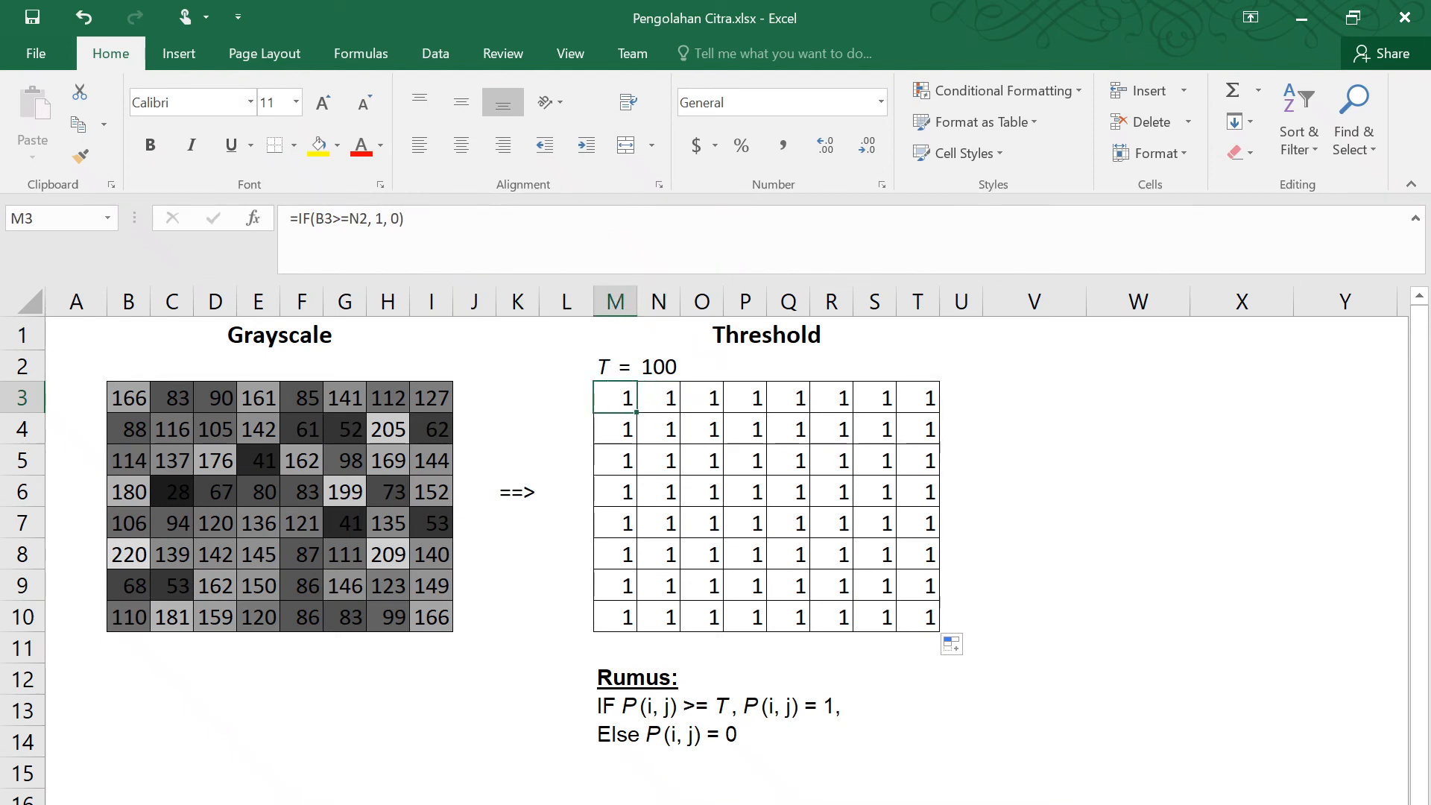
{"action": "double_click", "coordinate": [611, 397]}
{"action": "left_click", "coordinate": [698, 399]}
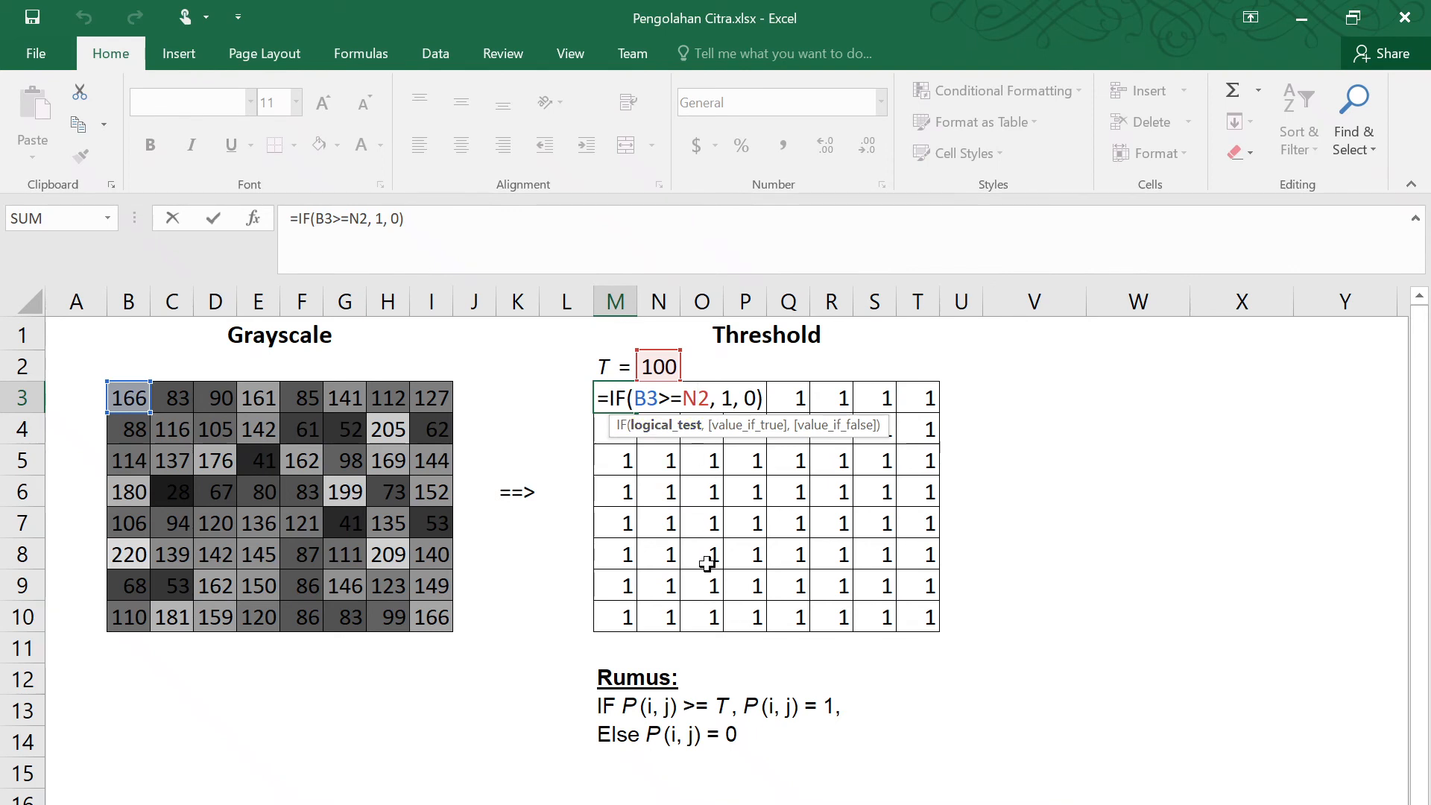
{"action": "key", "text": "F4"}
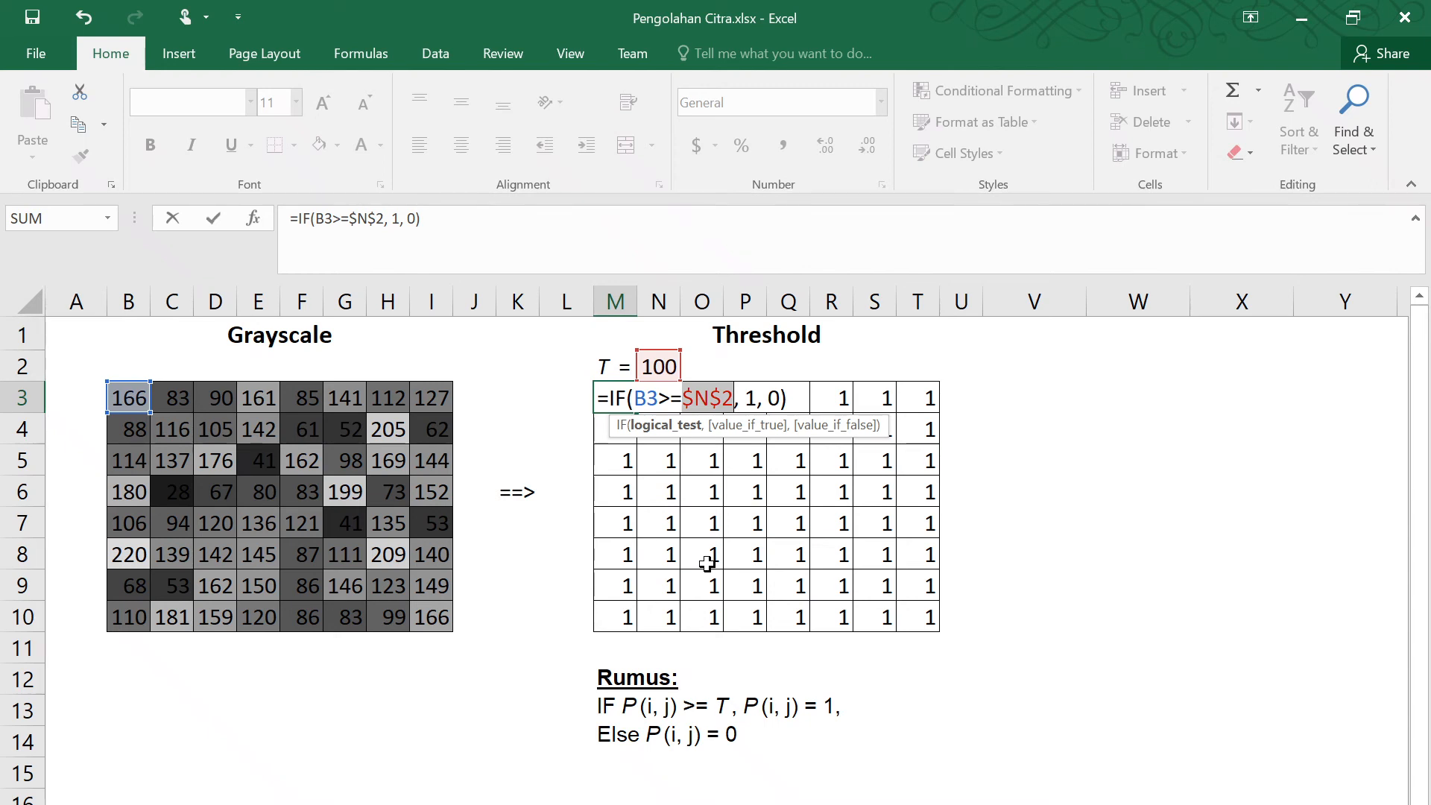
{"action": "key", "text": "Return"}
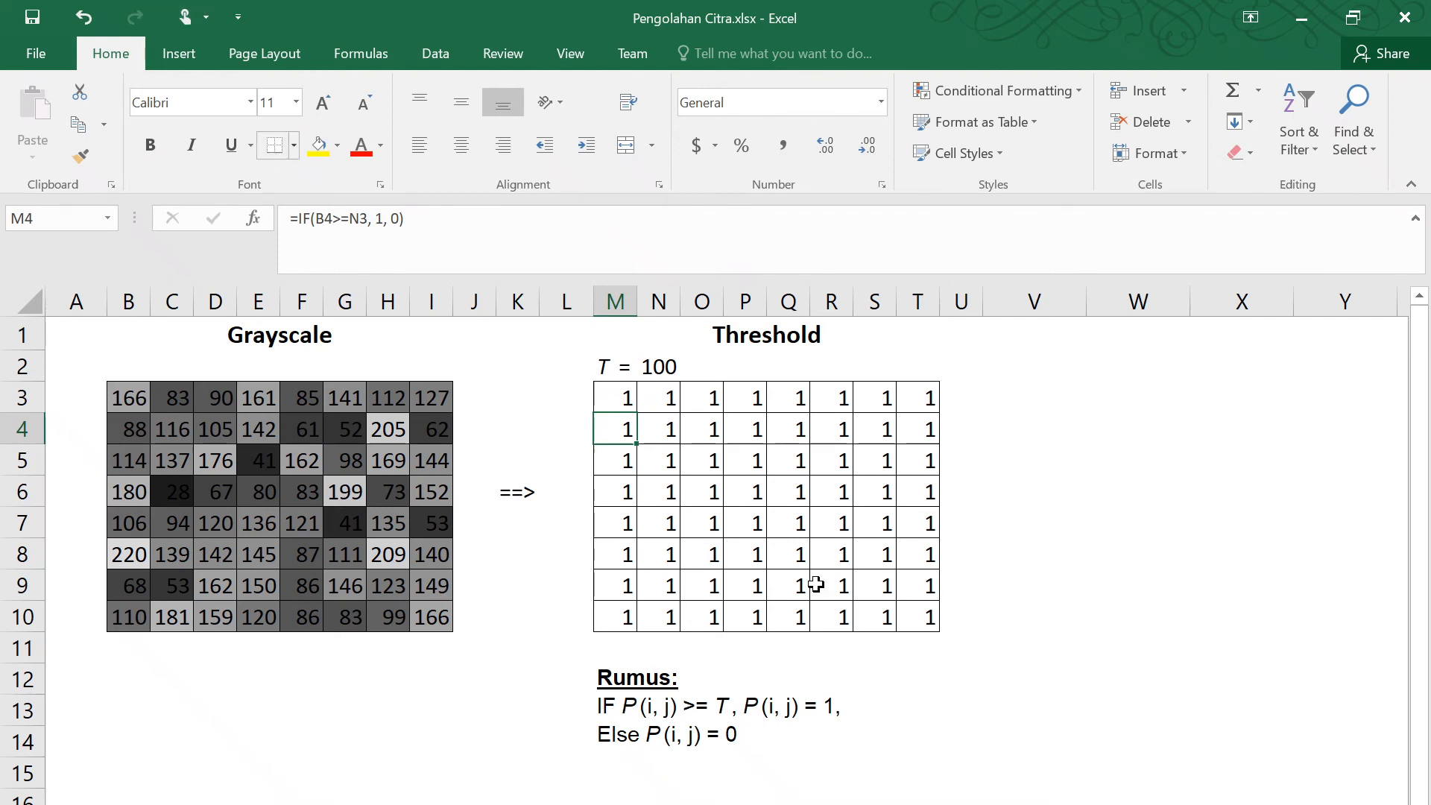
{"action": "left_click", "coordinate": [628, 404]}
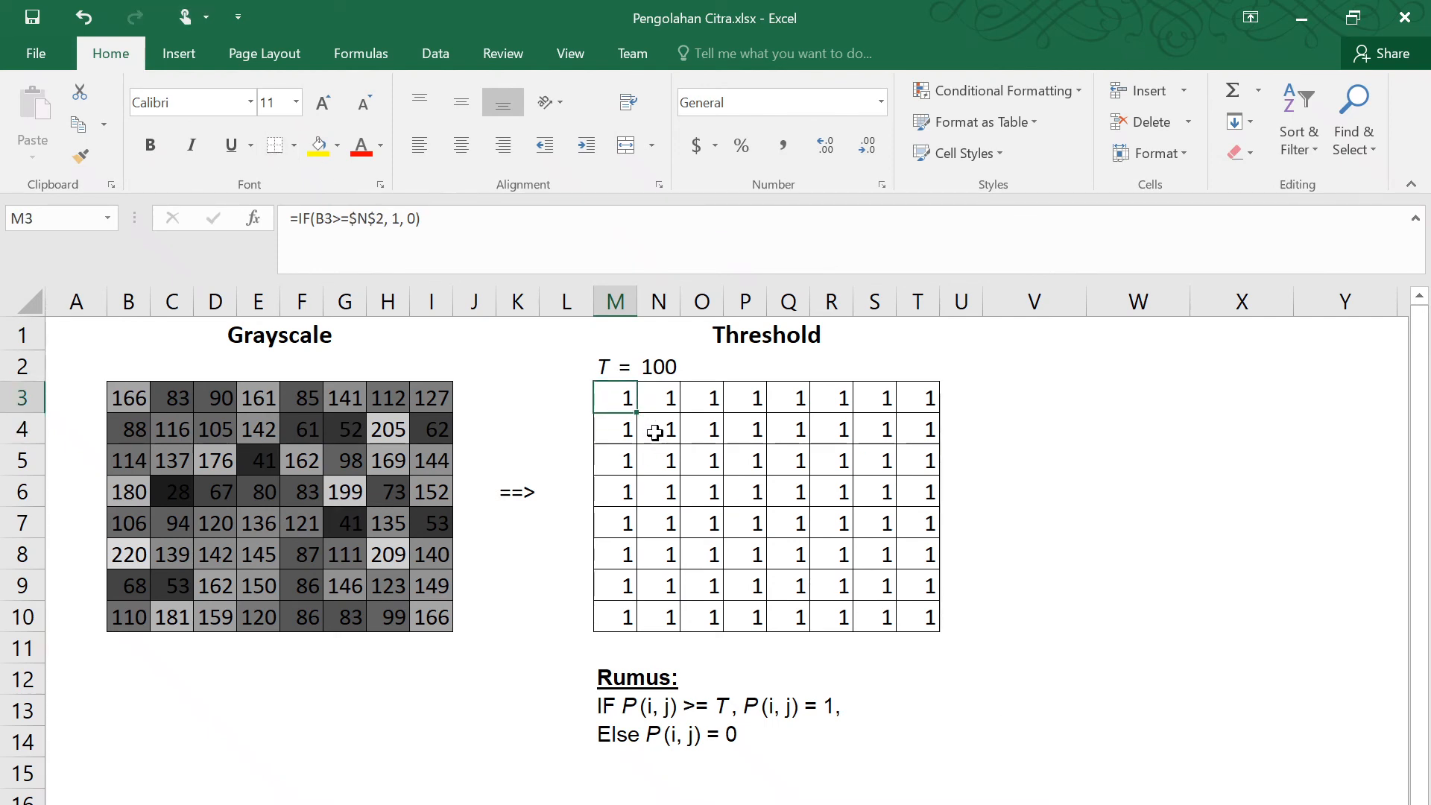
{"action": "left_click_drag", "start_coordinate": [638, 412], "coordinate": [930, 628]}
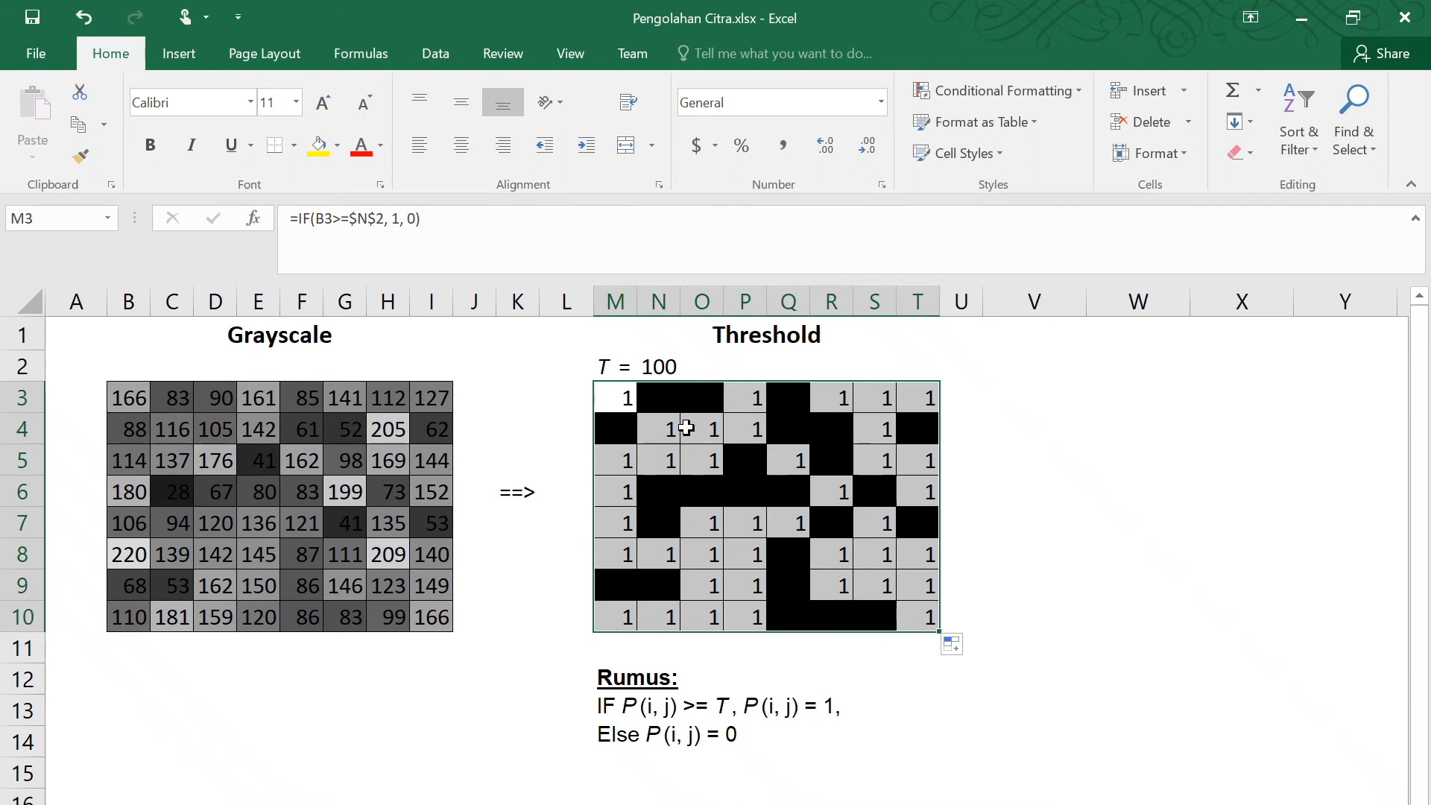
Set the threshold value T in N2 to 180.
{"action": "left_click", "coordinate": [672, 364]}
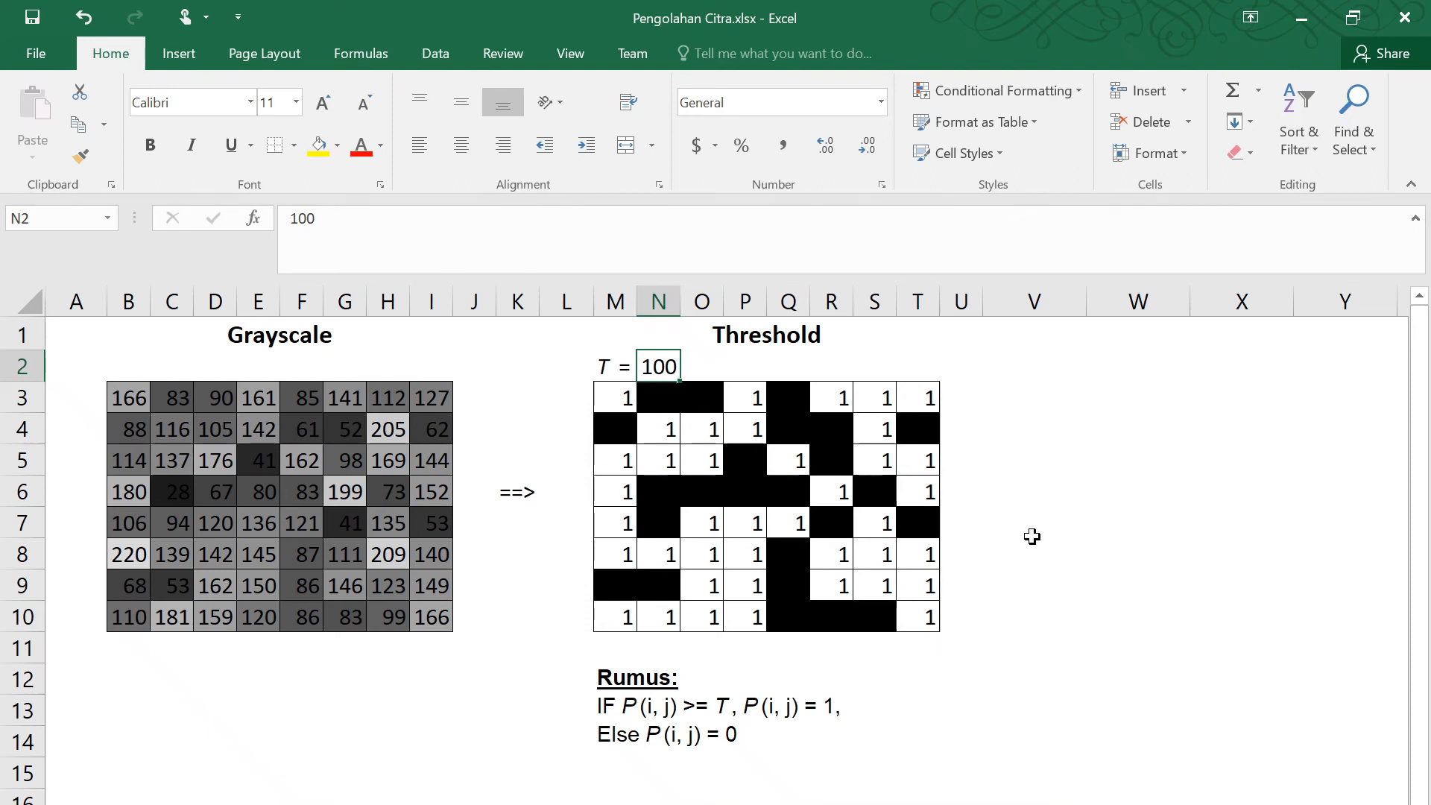
{"action": "type", "text": "180"}
{"action": "key", "text": "ctrl+Return"}
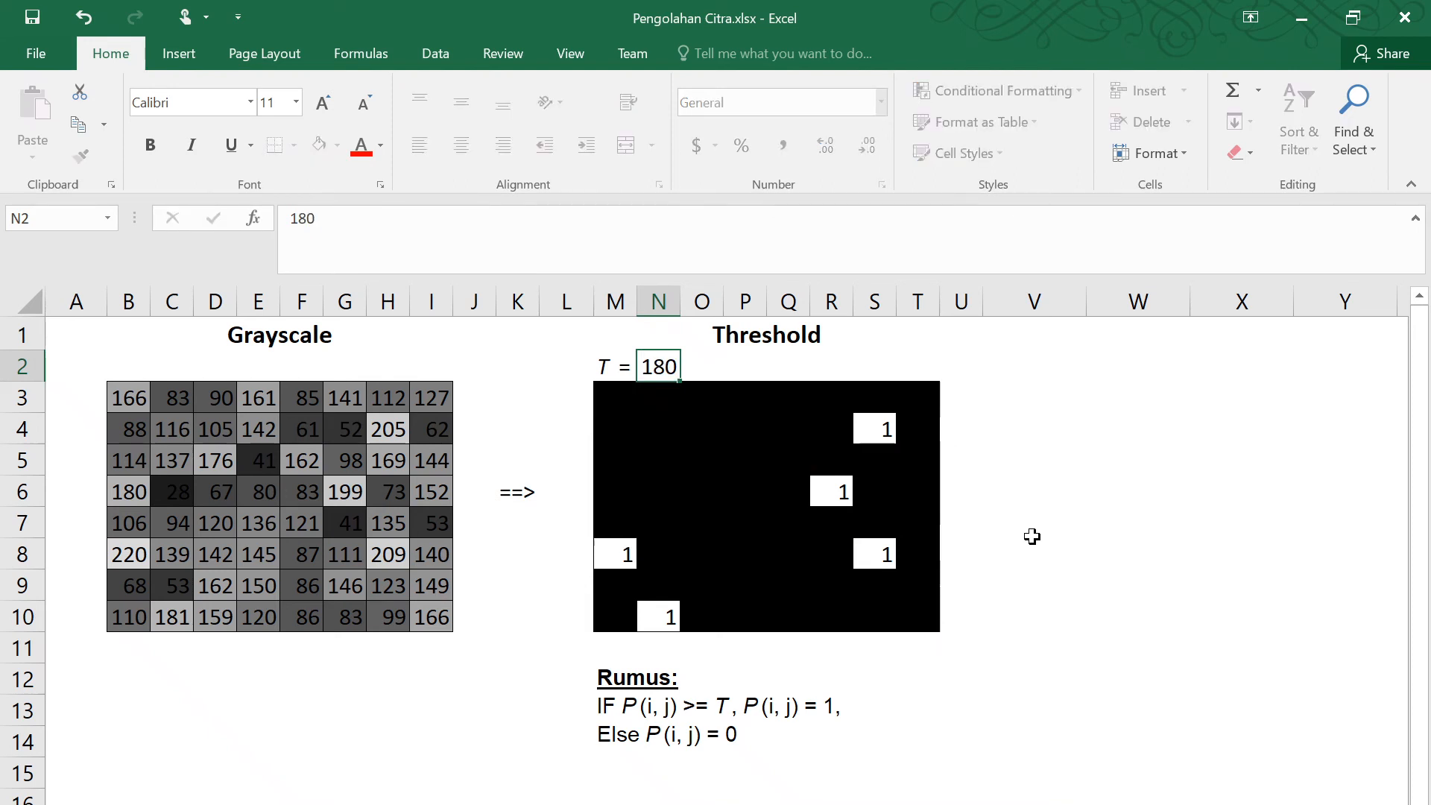
{"action": "key", "text": "Down"}
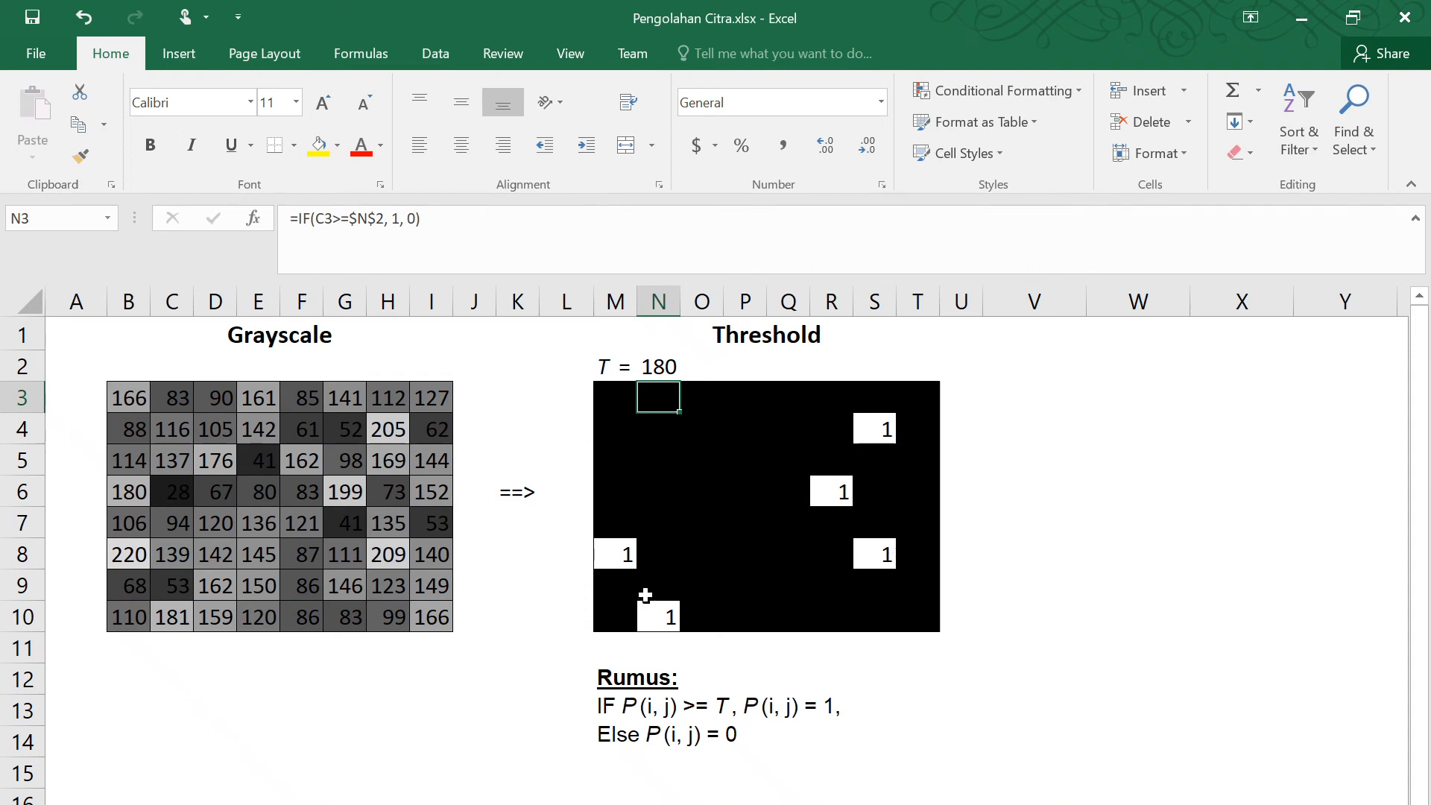
Set the threshold value T in N2 to 150.
{"action": "left_click", "coordinate": [658, 370]}
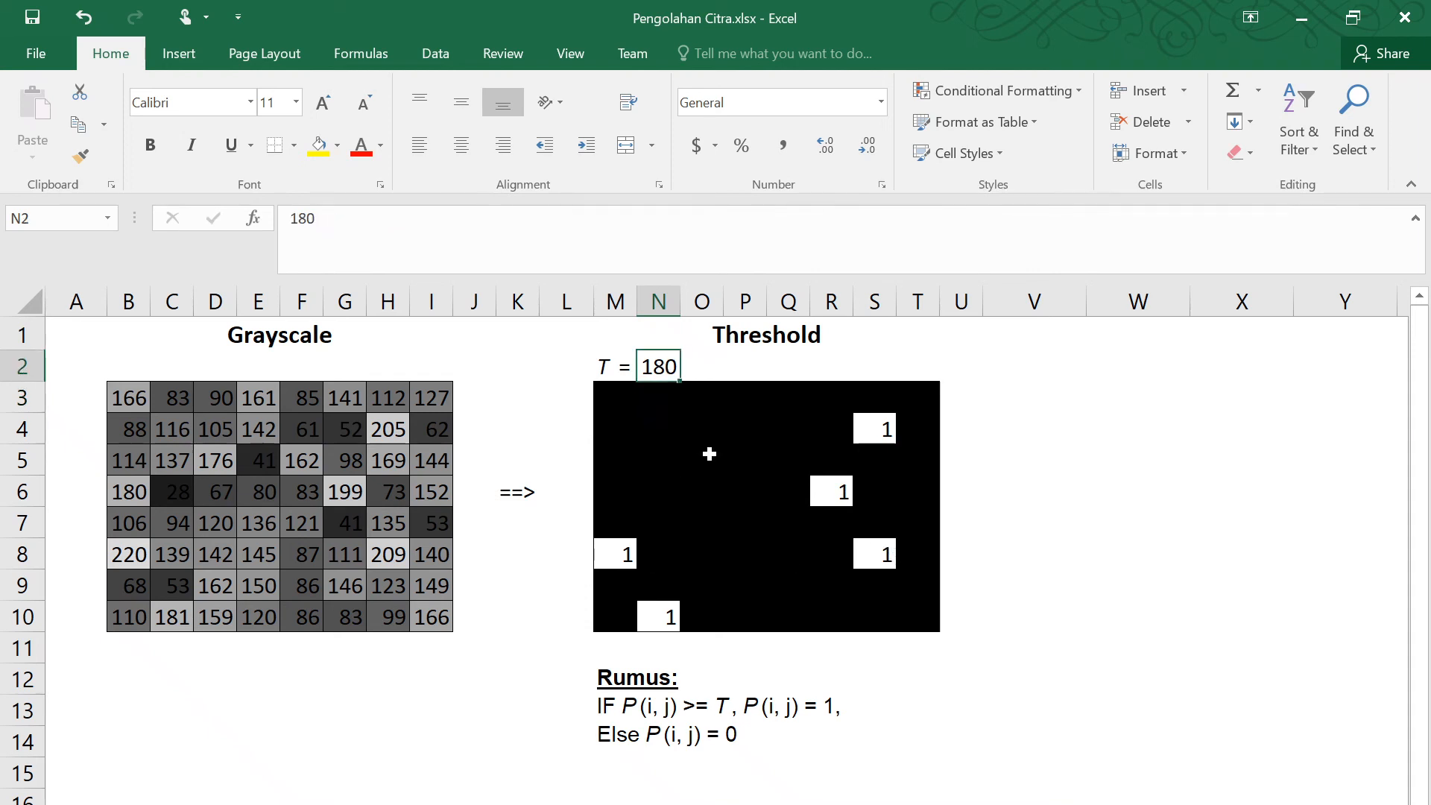
{"action": "type", "text": "150"}
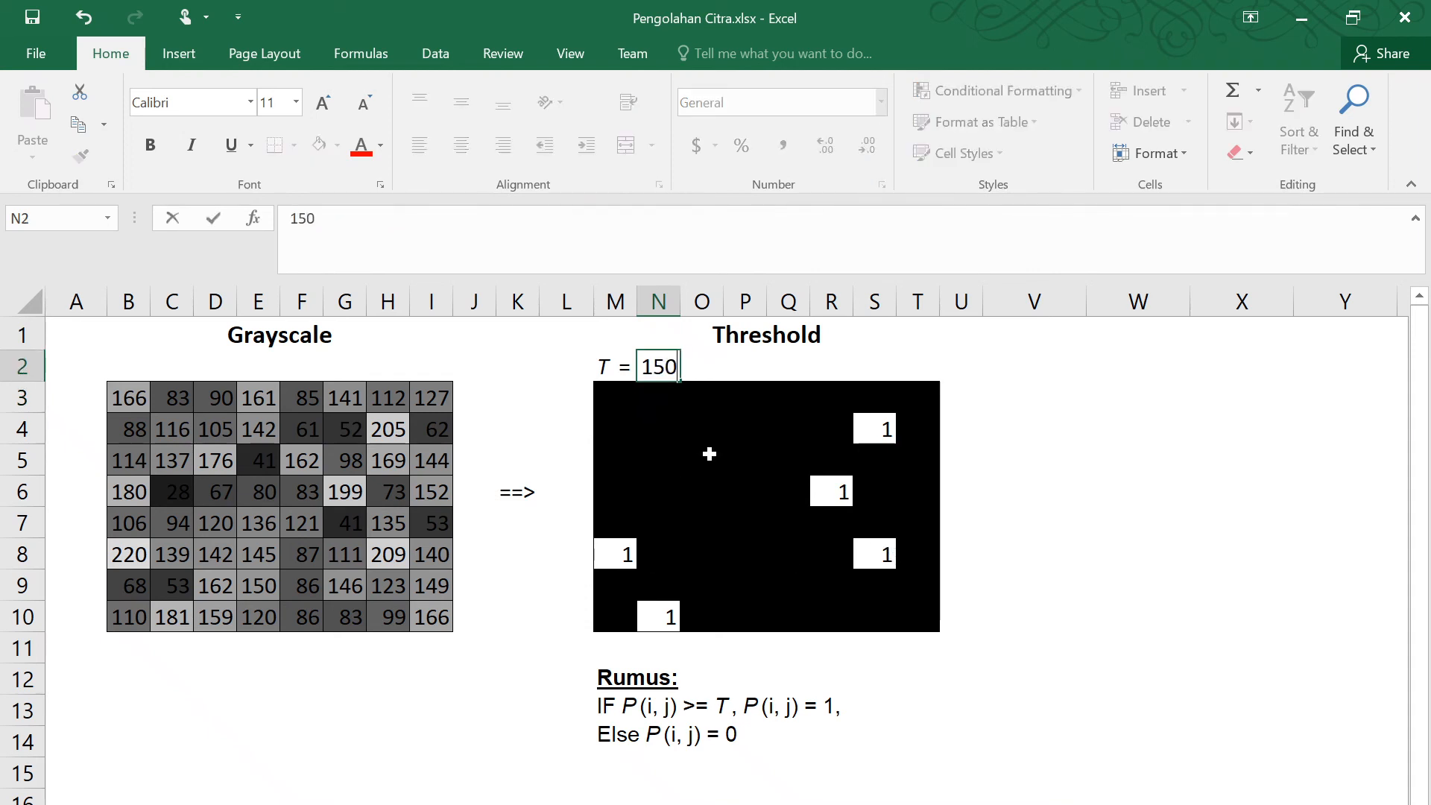
{"action": "key", "text": "Return"}
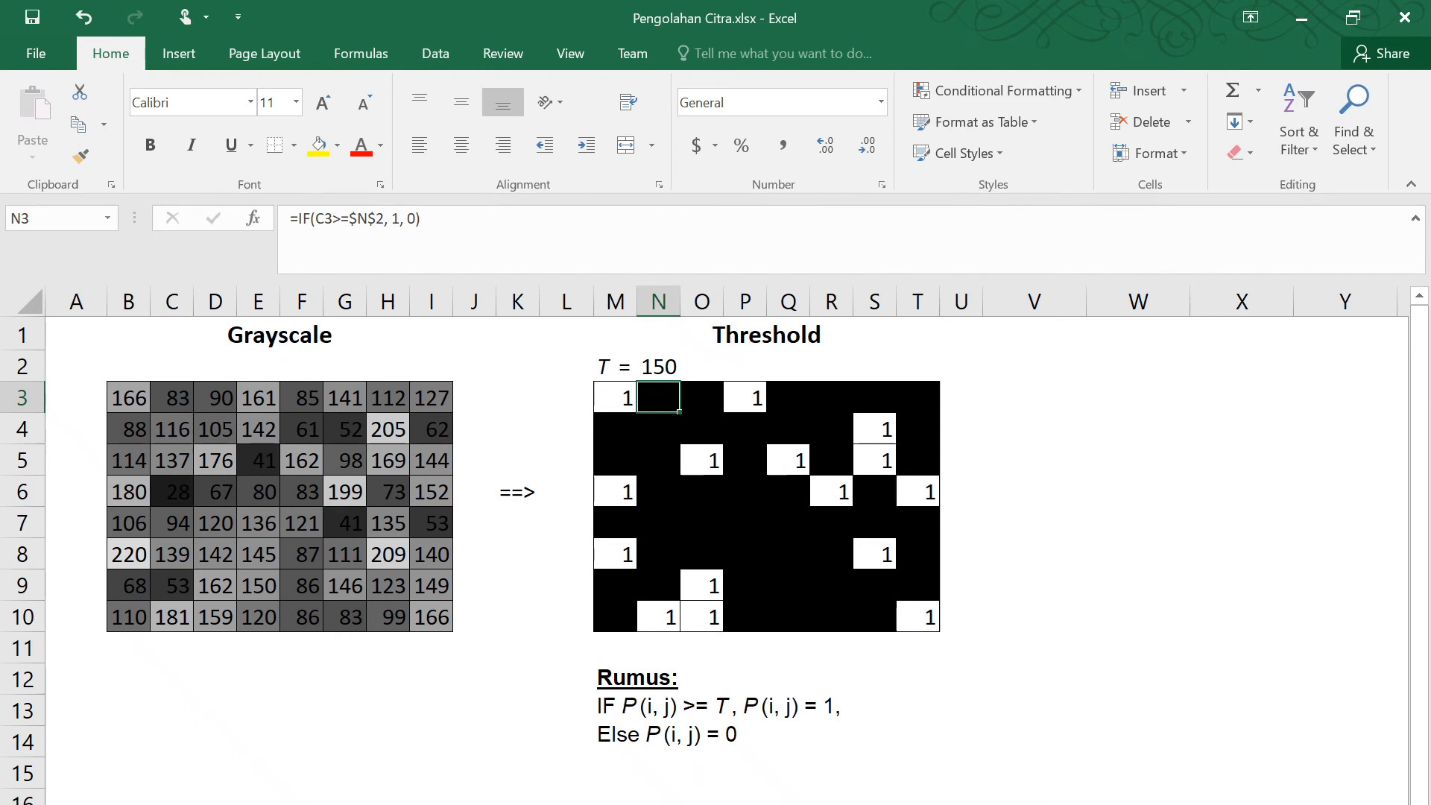
Show the next worksheet, which holds the Grayscale and Brightness matrices, and examine the Rumus formula and brightness value b in N2.
{"action": "key", "text": "ctrl+Page_Down"}
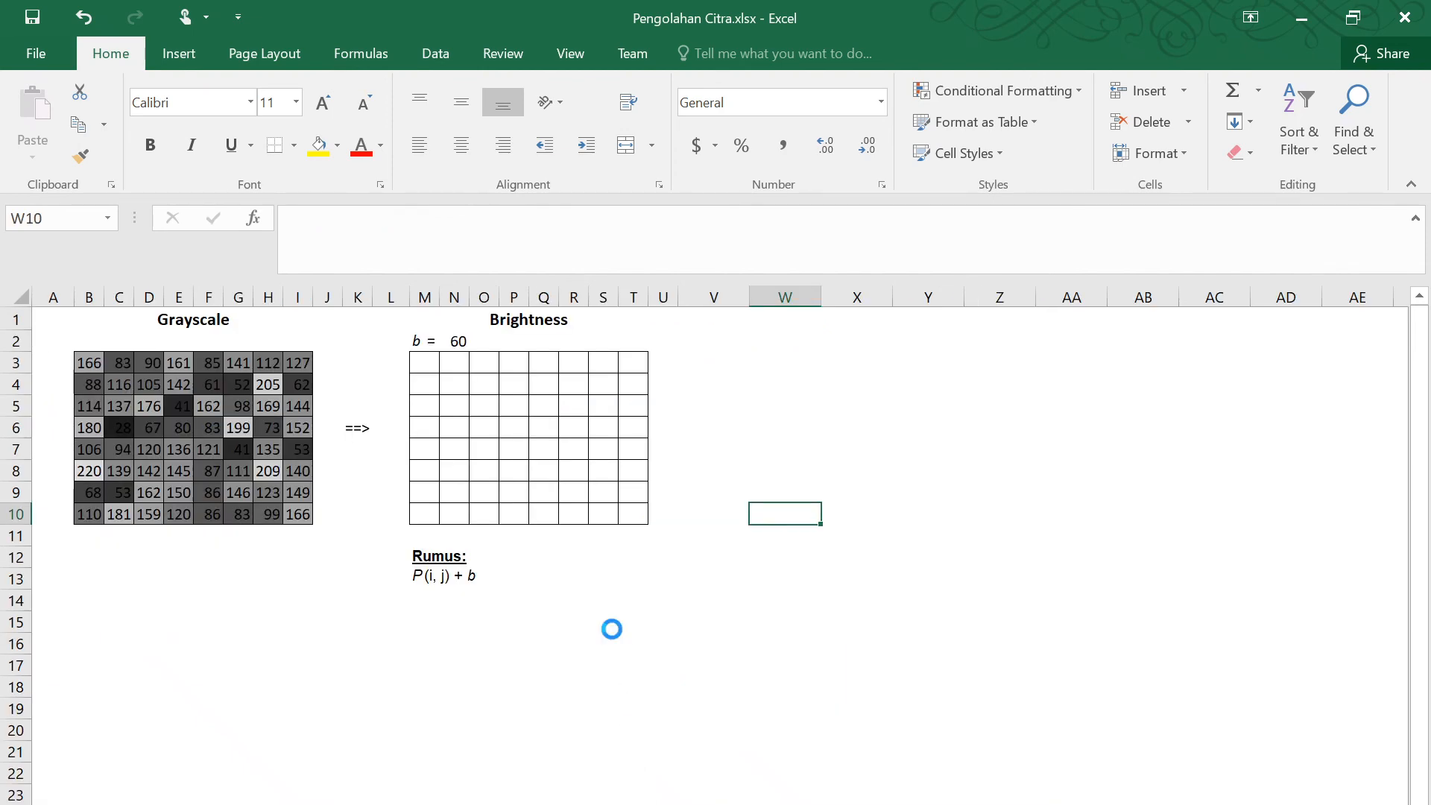
{"action": "scroll", "coordinate": [612, 628], "scroll_direction": "up", "scroll_amount": 3}
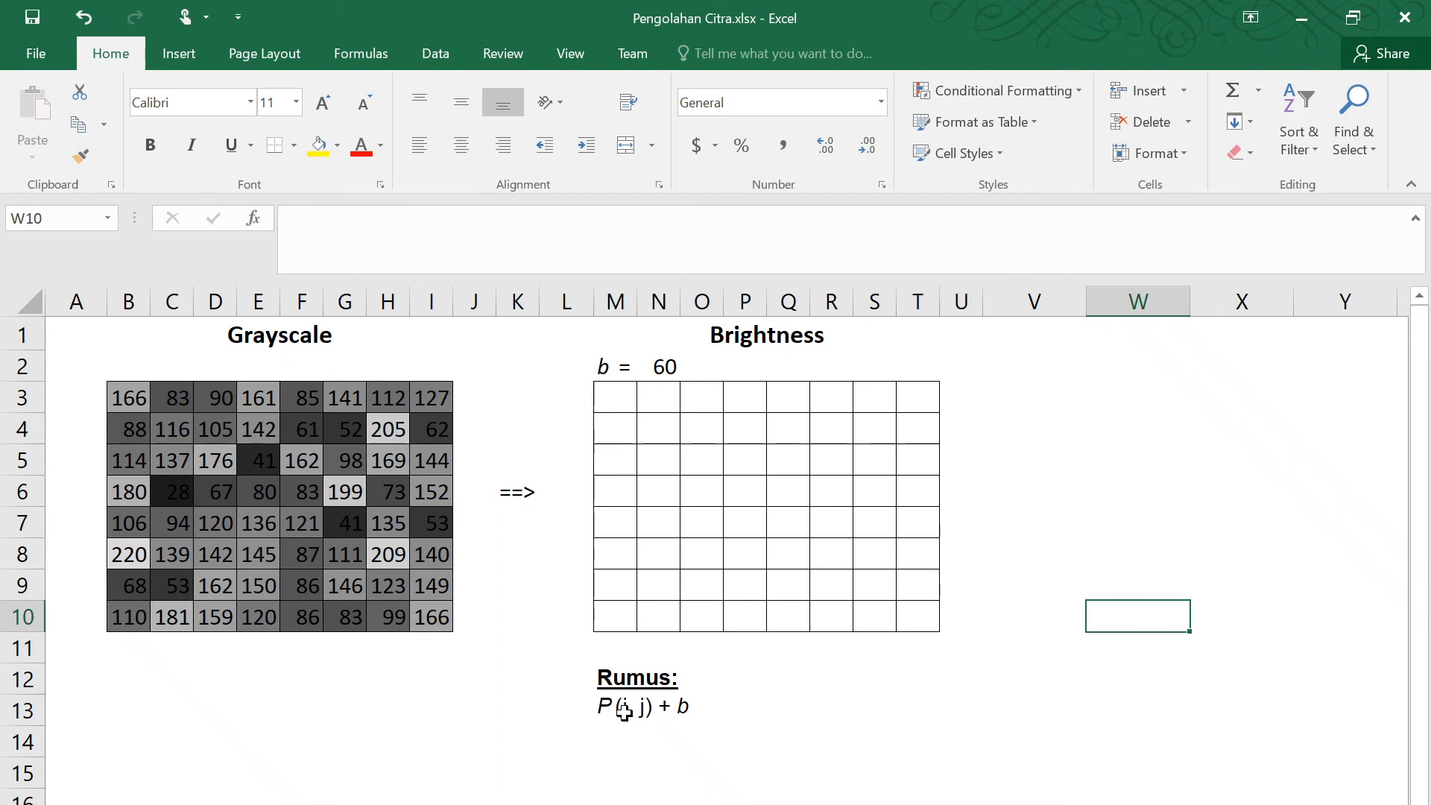
{"action": "left_click", "coordinate": [685, 708]}
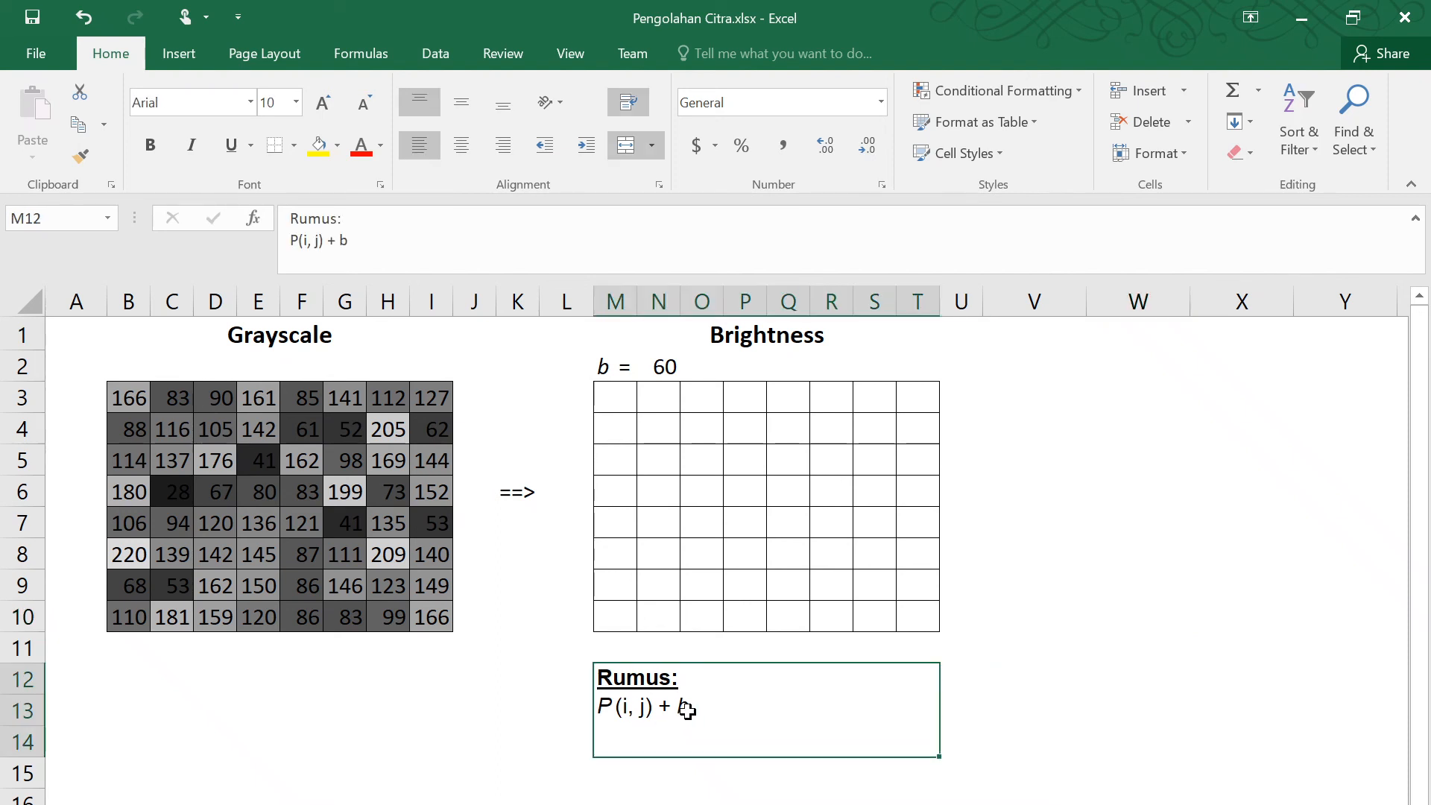
{"action": "left_click", "coordinate": [665, 366]}
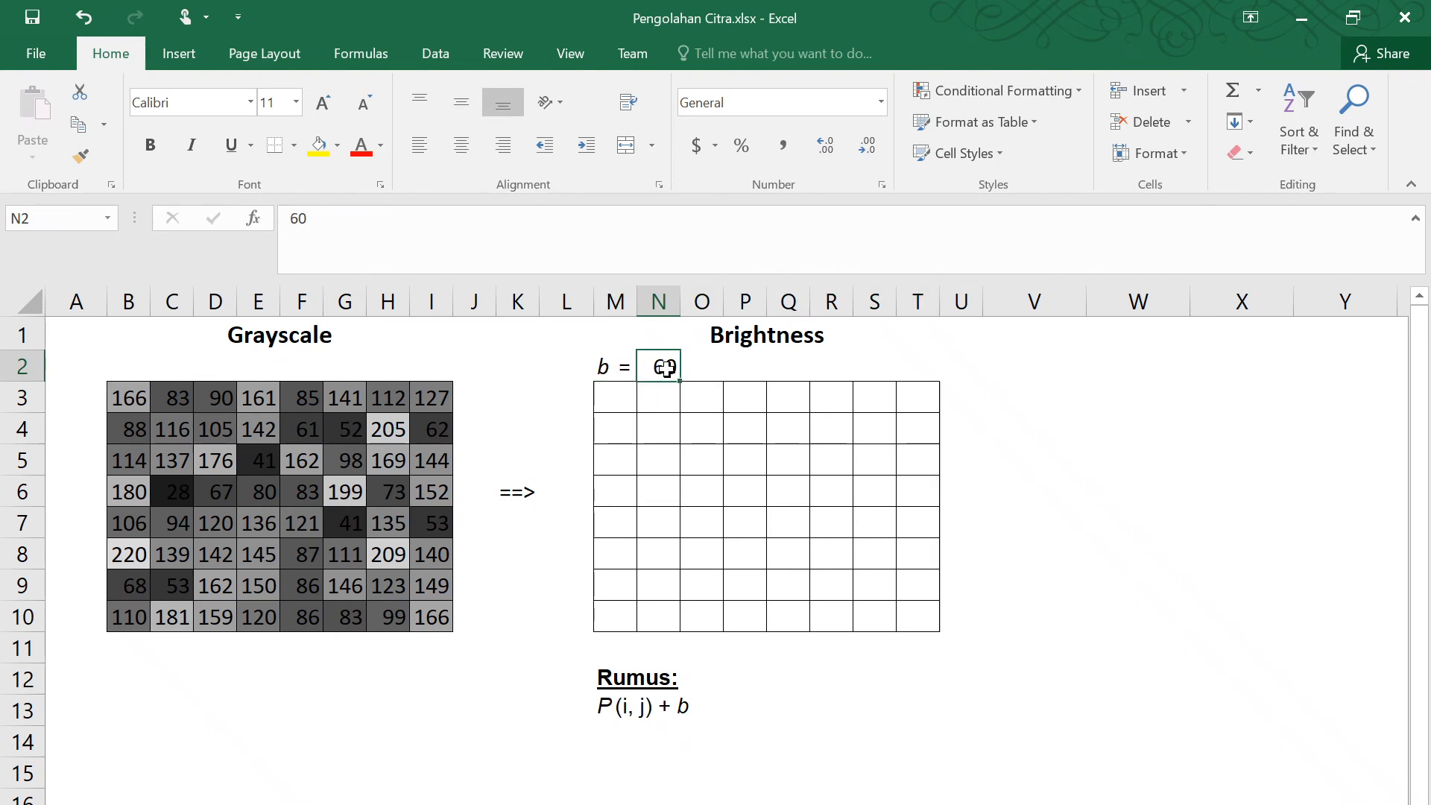
Enter the brightness formula =B3+N2 in cell M3 and fill it through the Brightness grid M3:T10.
{"action": "left_click", "coordinate": [614, 395]}
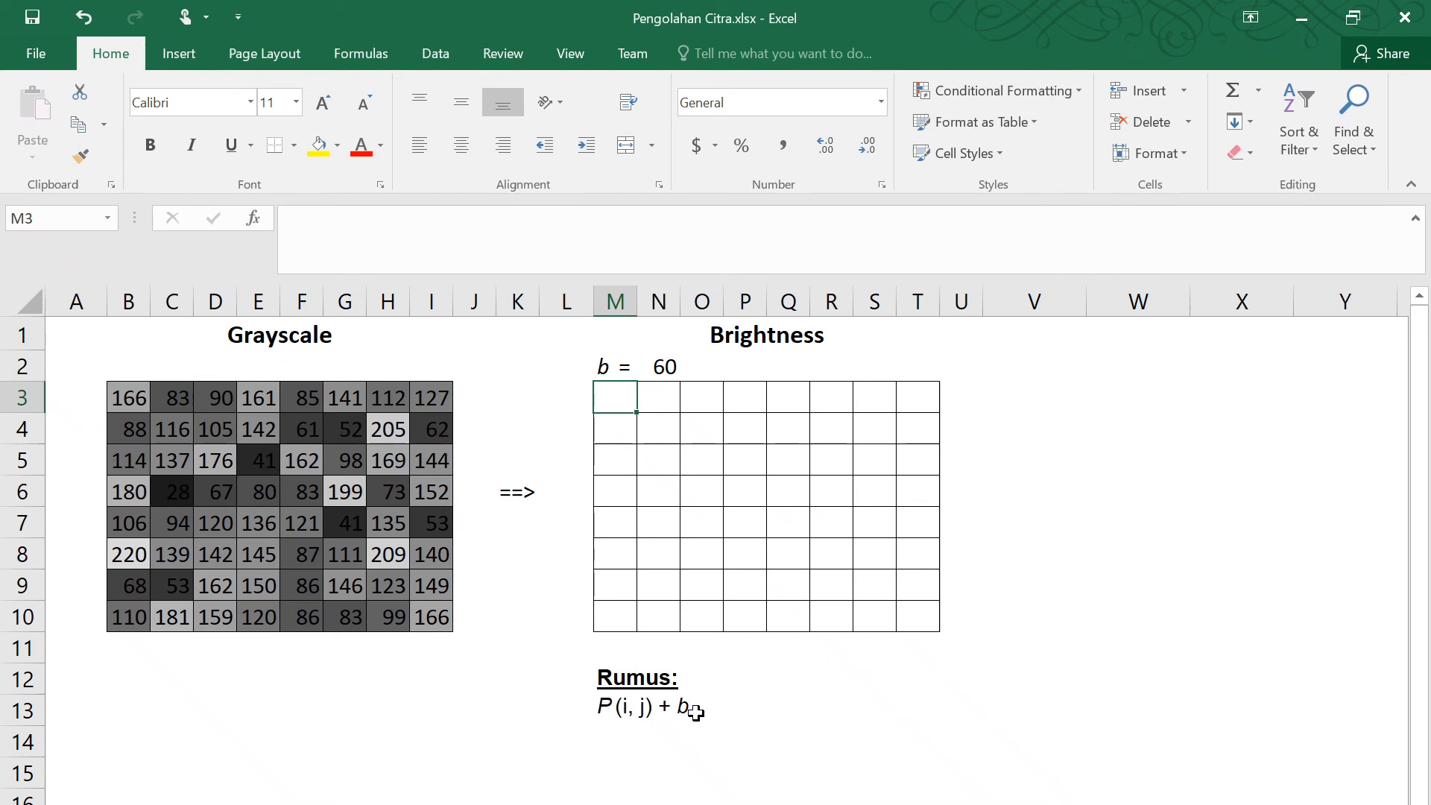
{"action": "type", "text": "="}
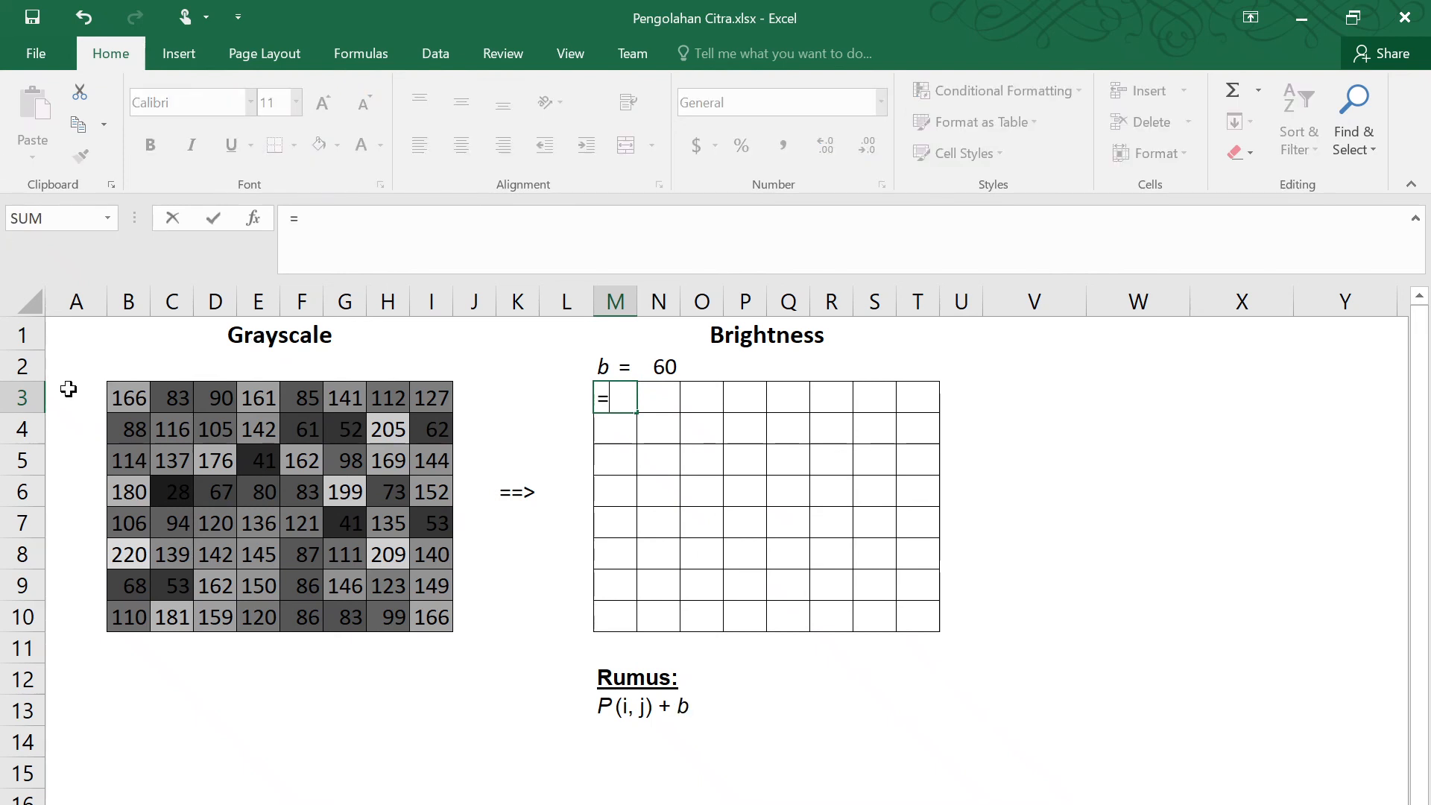
{"action": "left_click", "coordinate": [127, 401]}
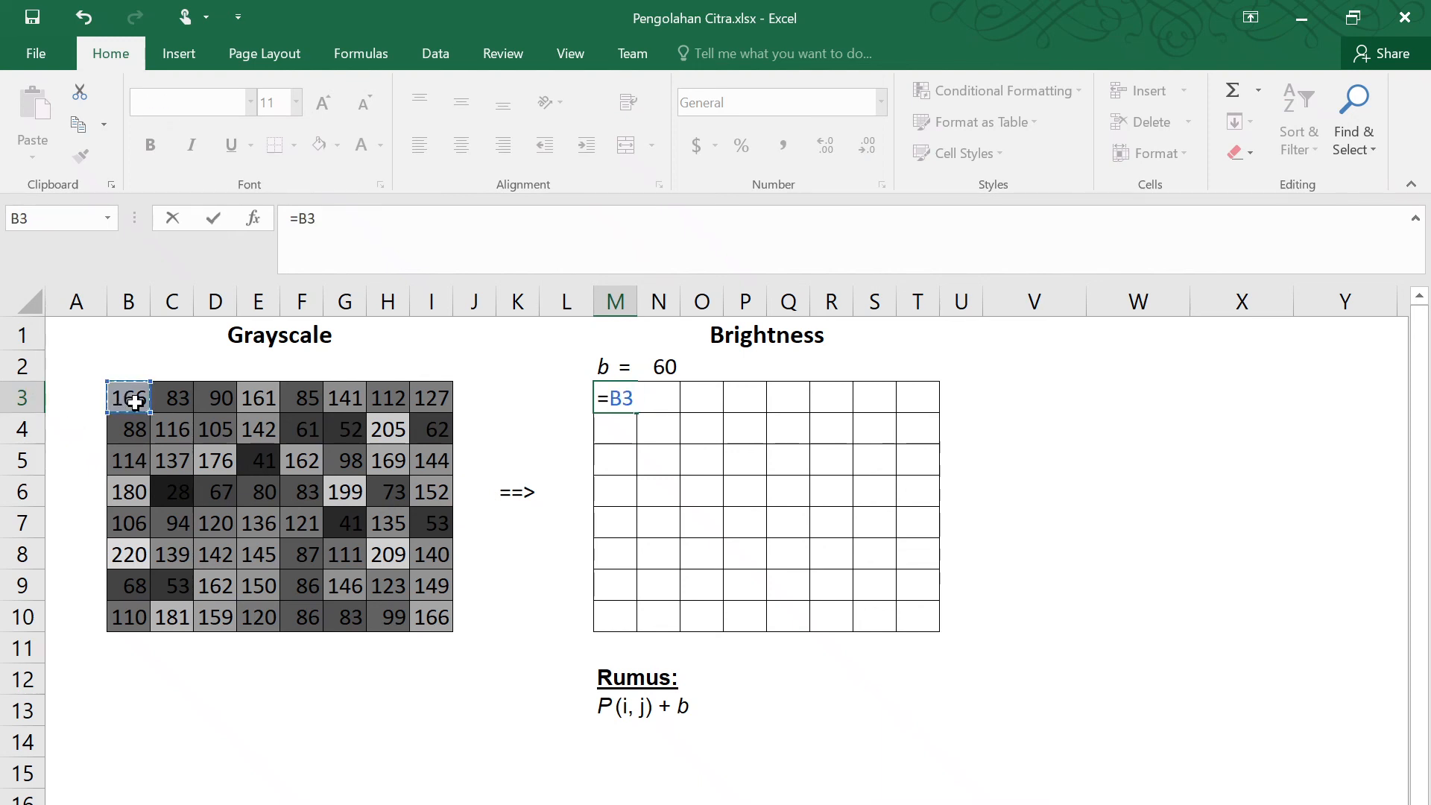
{"action": "type", "text": "+"}
{"action": "left_click", "coordinate": [664, 367]}
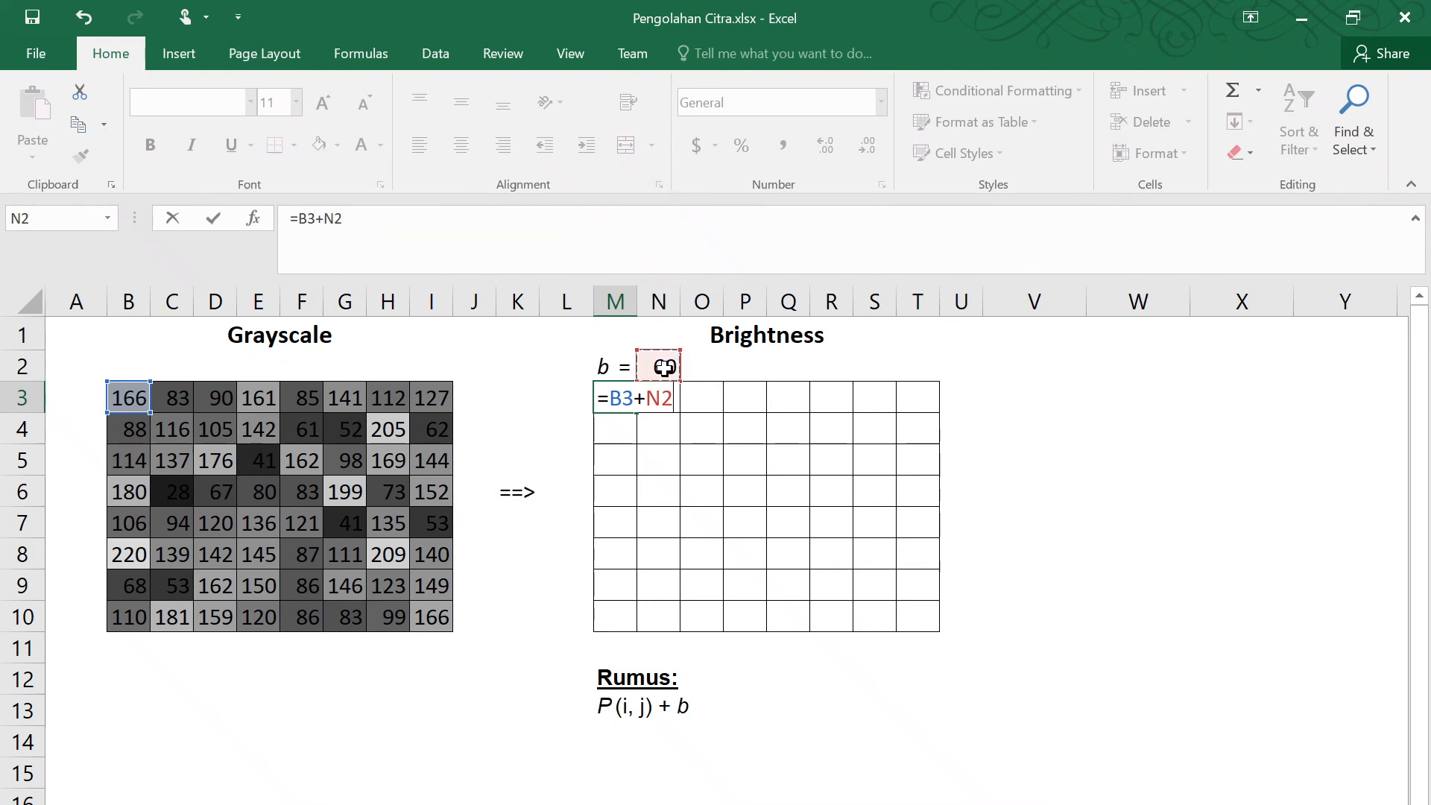
{"action": "key", "text": "Return"}
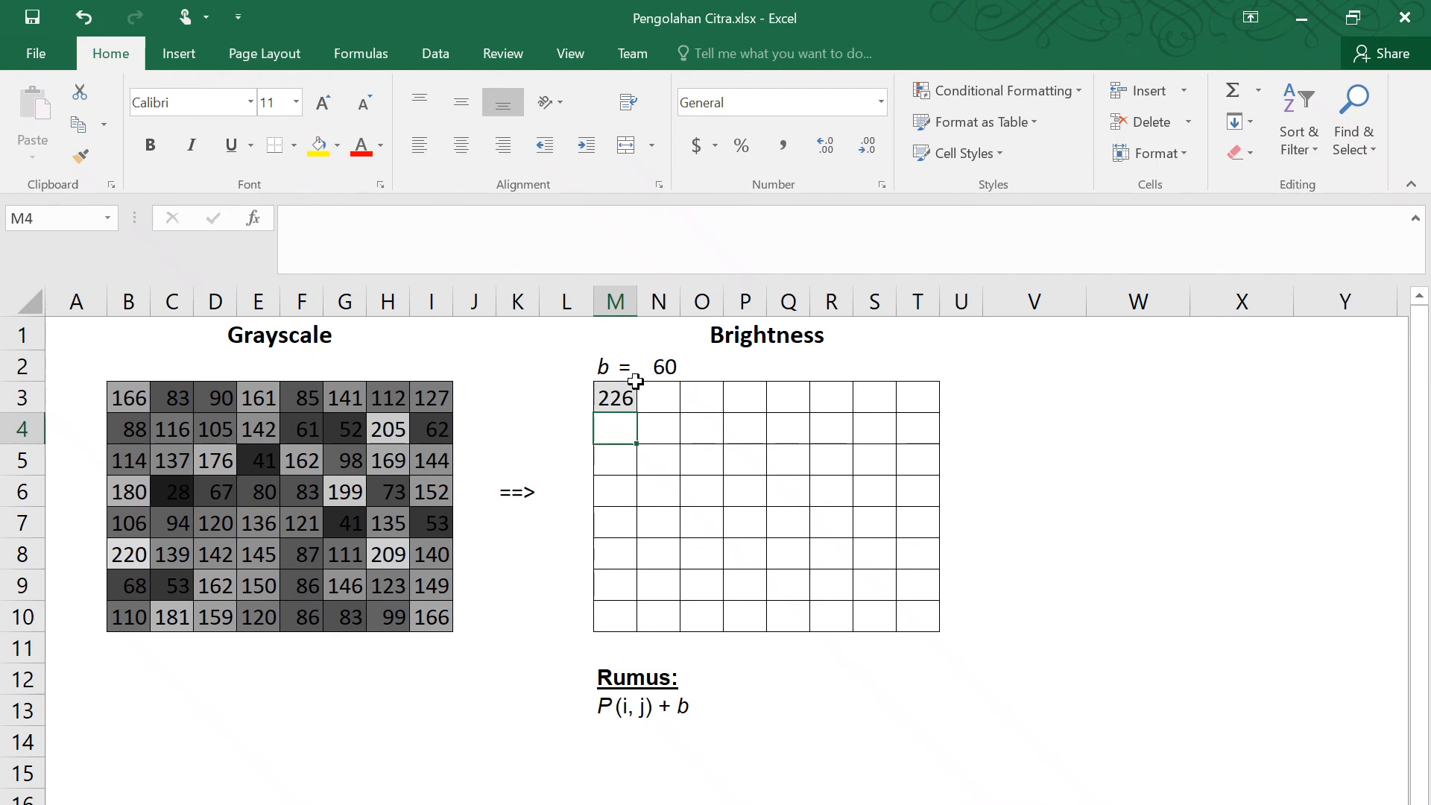
{"action": "left_click", "coordinate": [620, 399]}
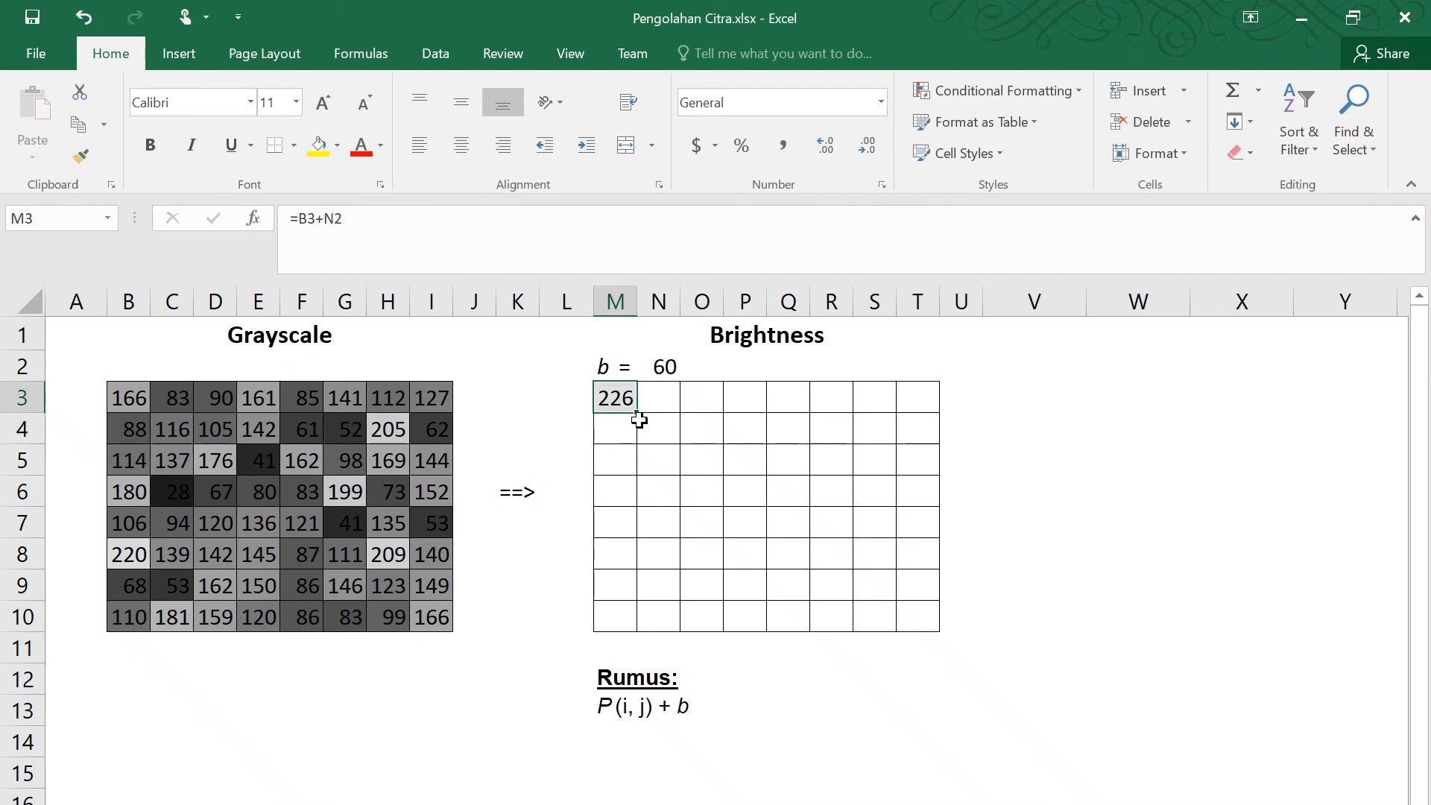
{"action": "left_click_drag", "start_coordinate": [637, 422], "coordinate": [929, 629]}
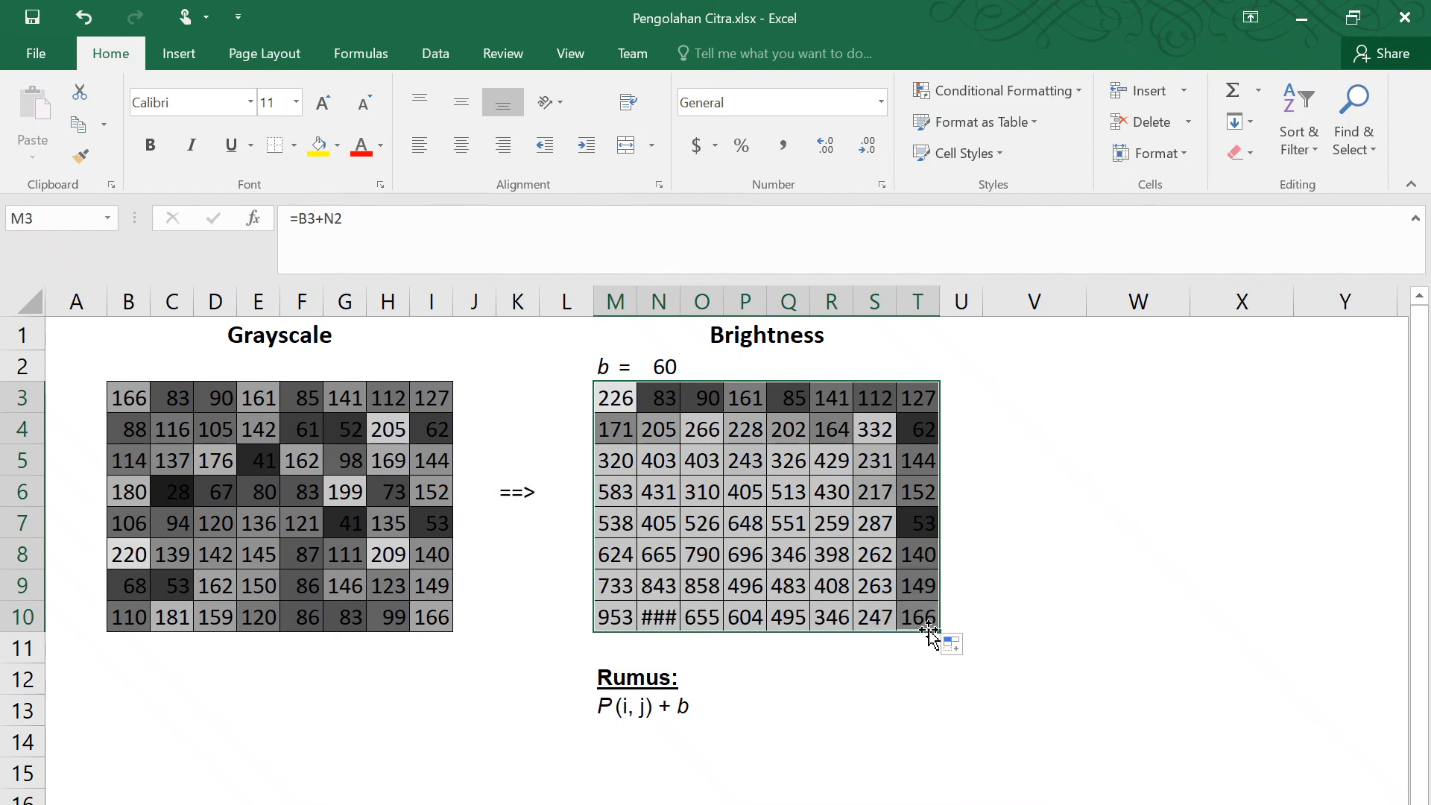
{"action": "left_click", "coordinate": [857, 718]}
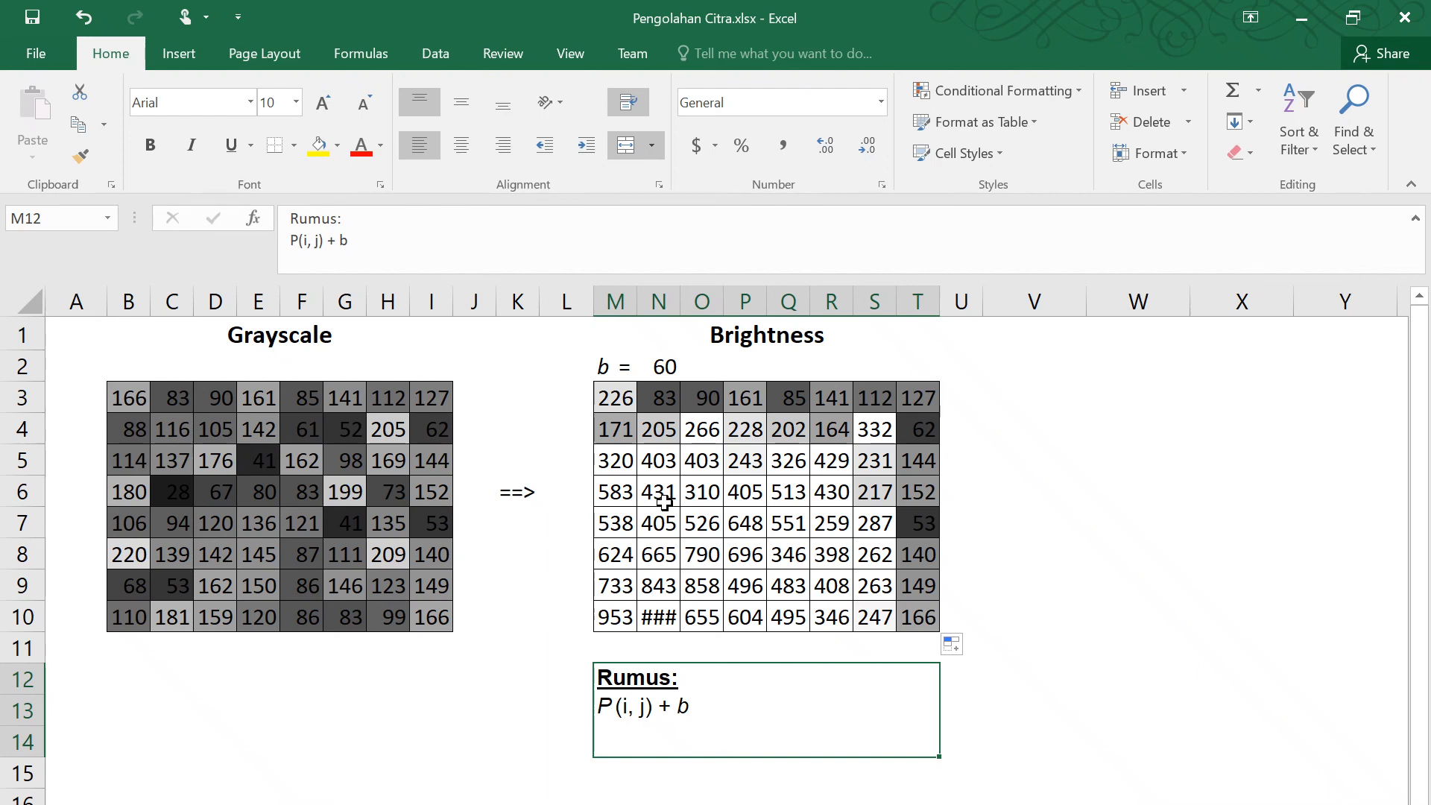
Make the N2 reference in M3's brightness formula absolute, =B3+$N$2, and refill the Brightness grid M3:T10.
{"action": "left_click", "coordinate": [623, 398]}
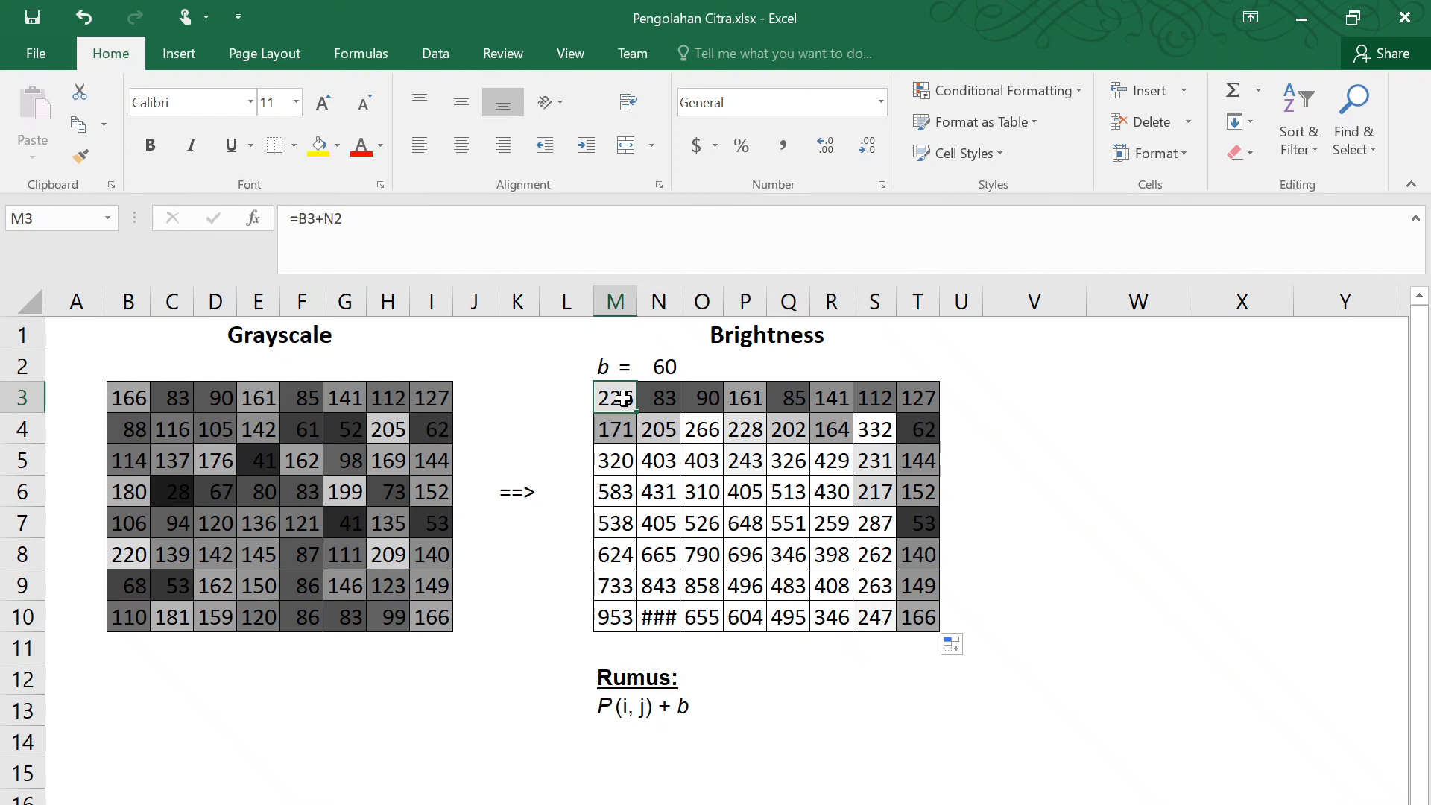
{"action": "double_click", "coordinate": [623, 398]}
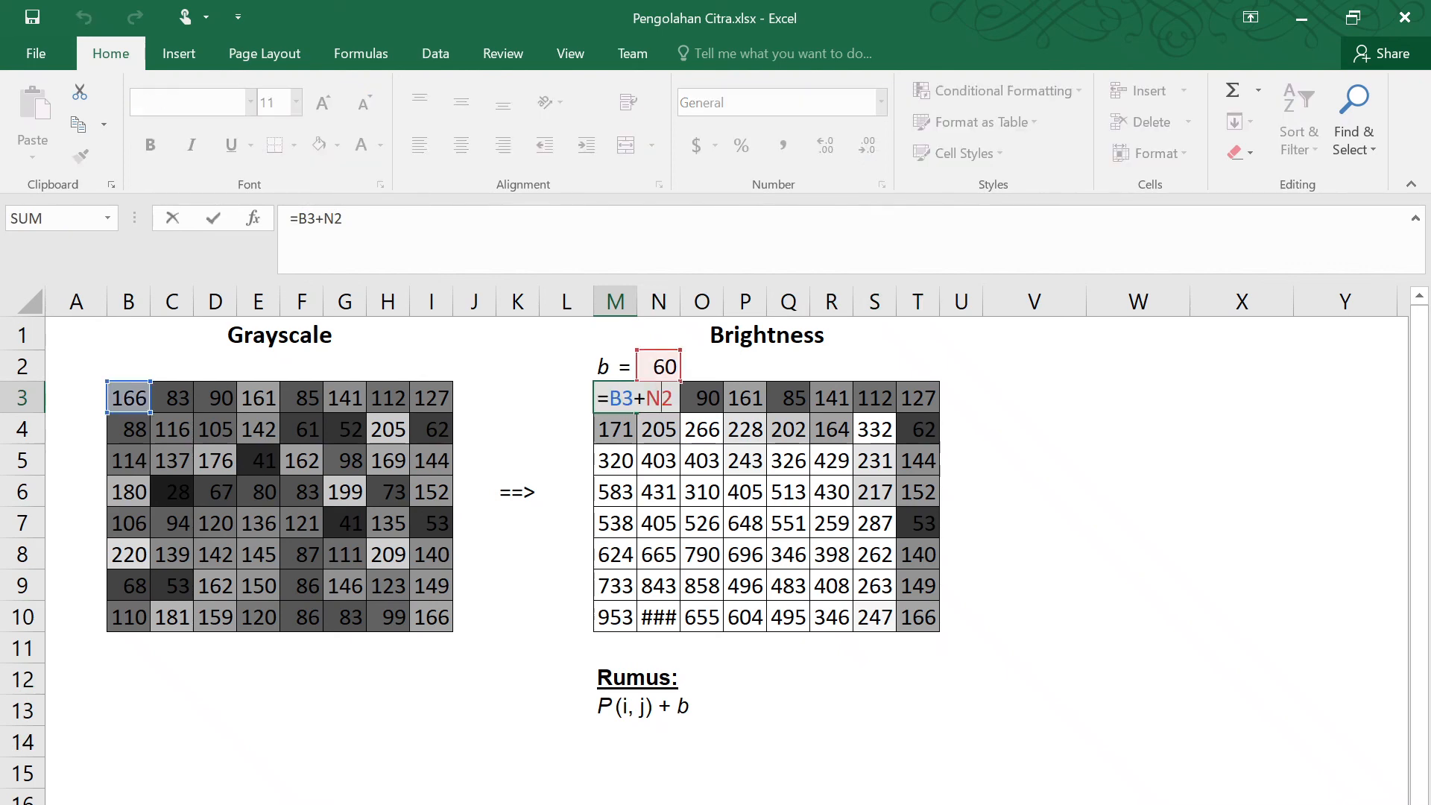
{"action": "key", "text": "F4"}
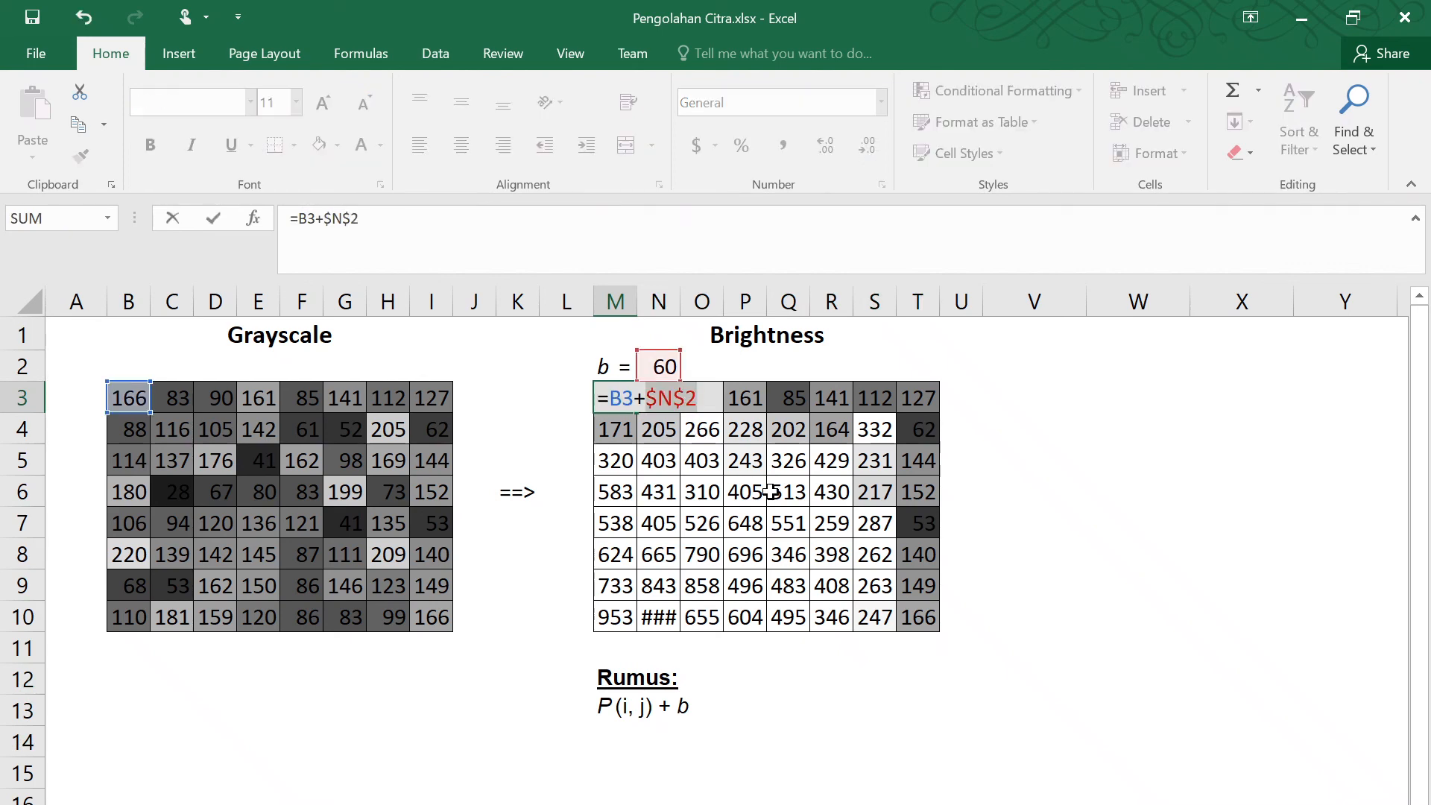
{"action": "key", "text": "Return"}
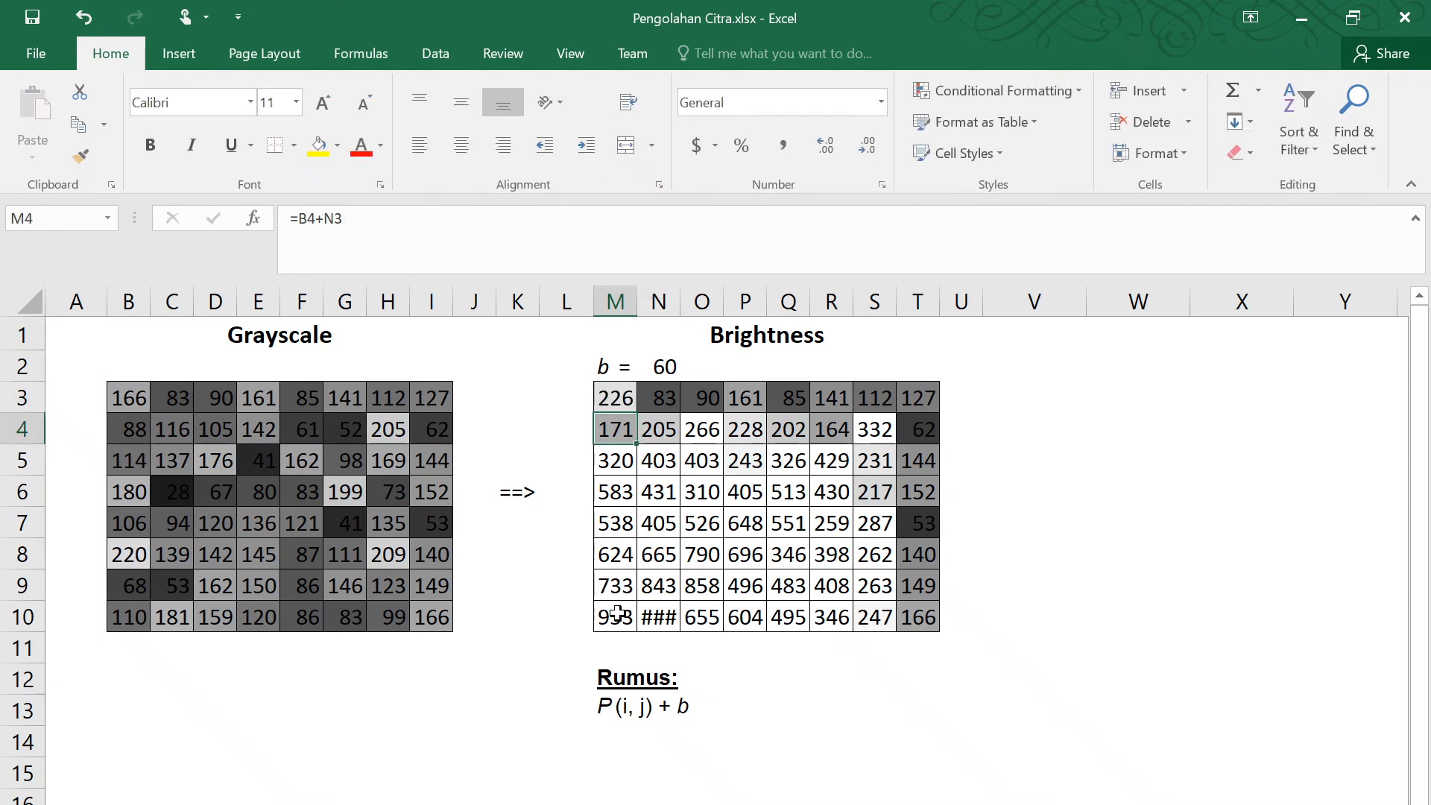
{"action": "left_click", "coordinate": [628, 407]}
{"action": "left_click_drag", "start_coordinate": [633, 417], "coordinate": [940, 625]}
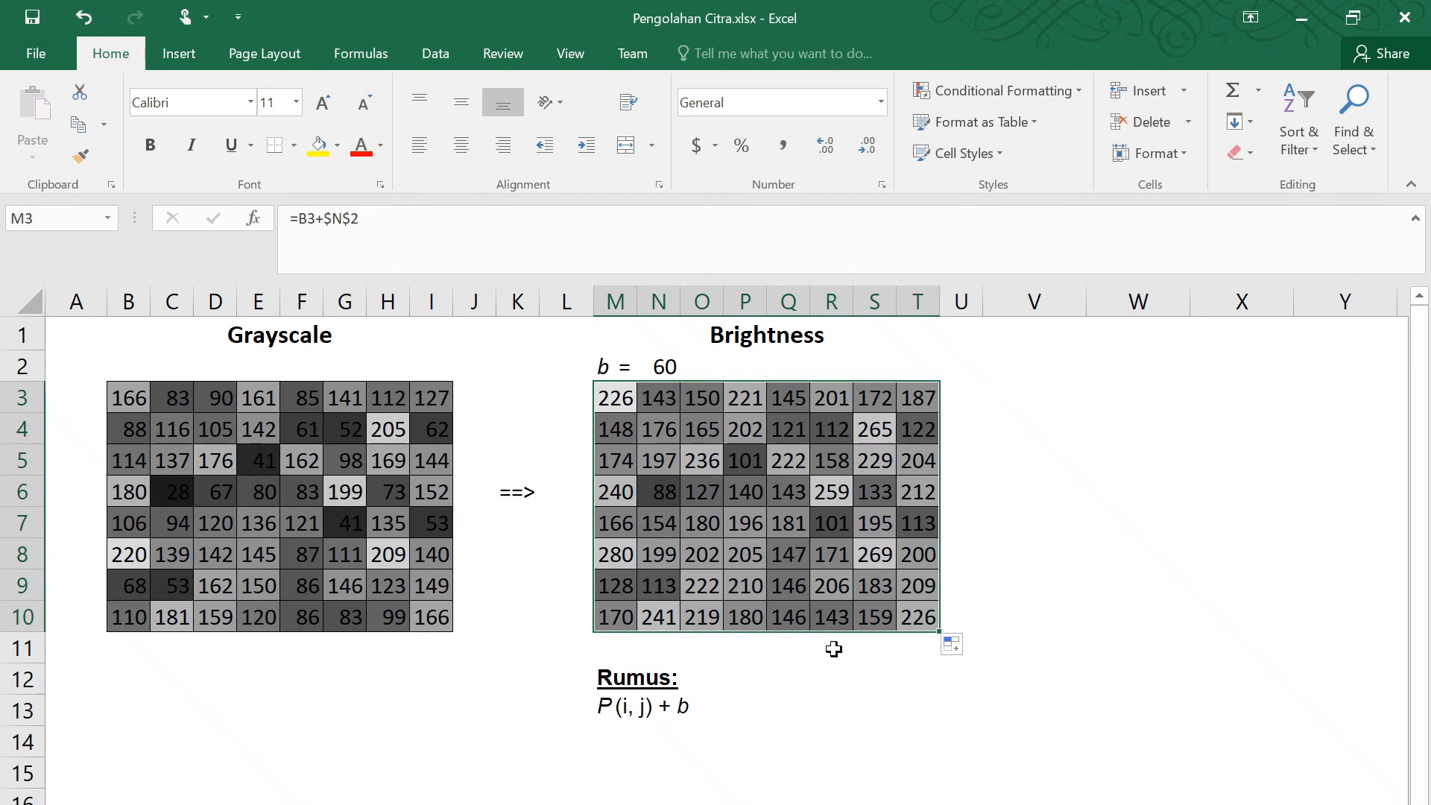
Inspect the Brightness cells S4, R6, S8 and M8 for values above the grayscale range.
{"action": "left_click", "coordinate": [884, 436]}
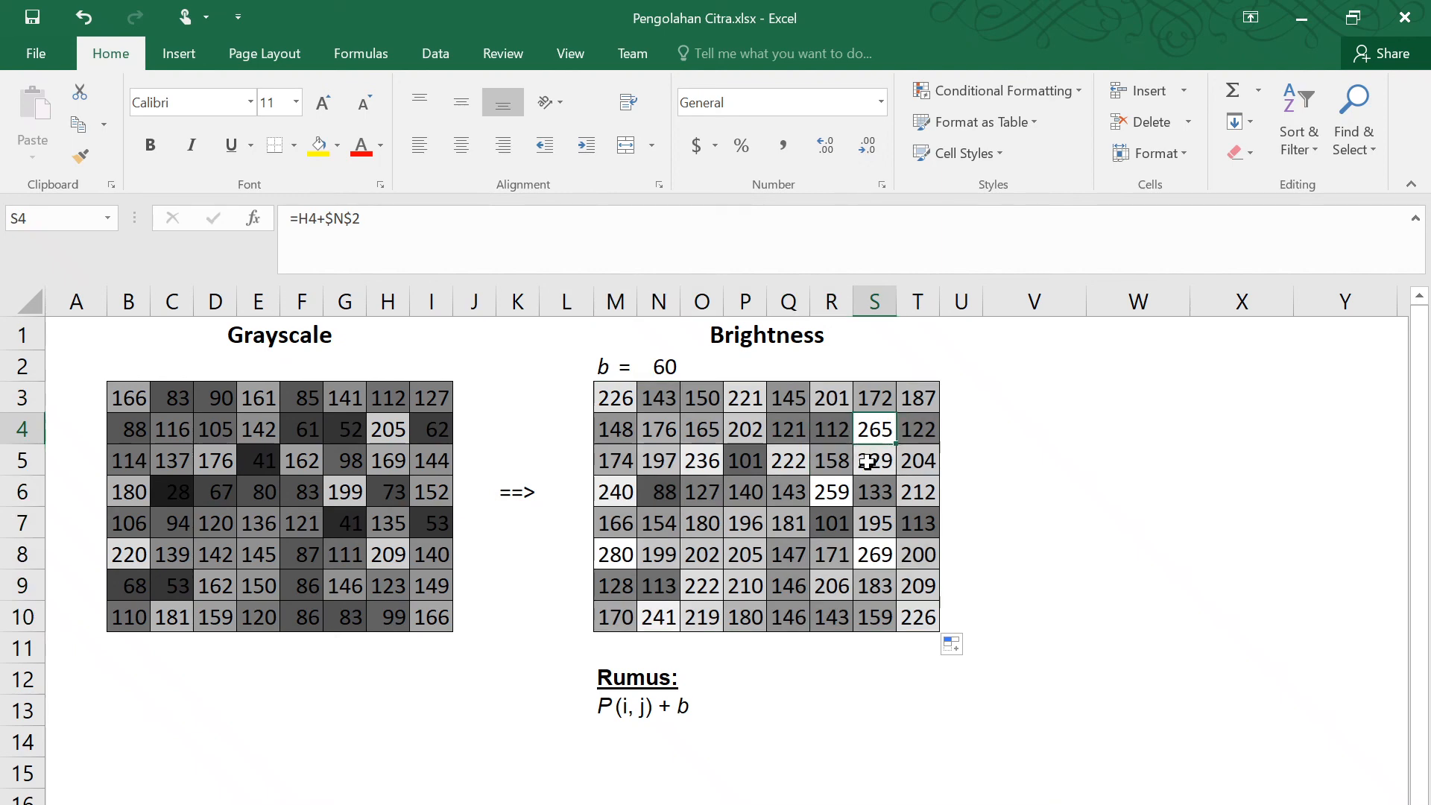
{"action": "left_click", "coordinate": [840, 491]}
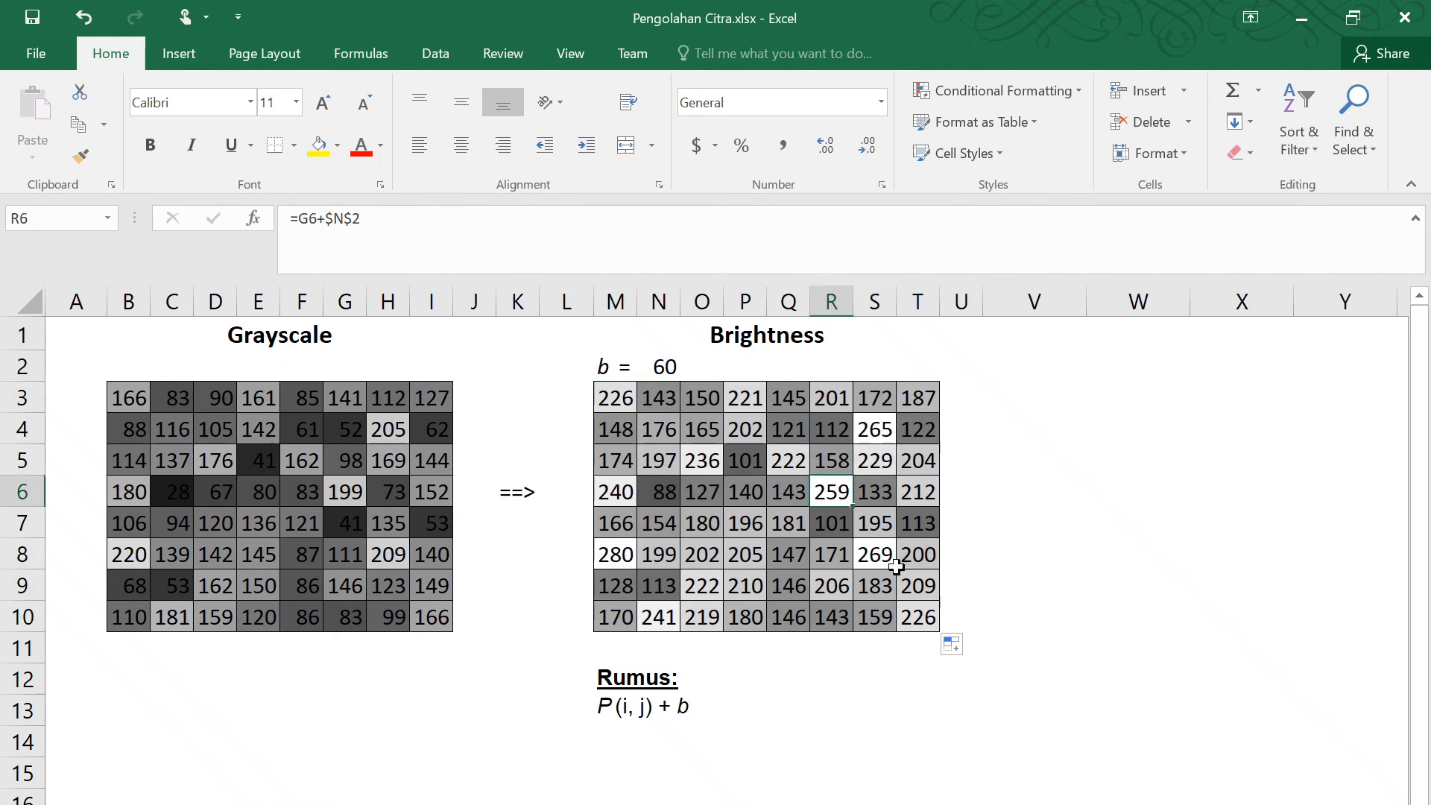
{"action": "left_click", "coordinate": [885, 560]}
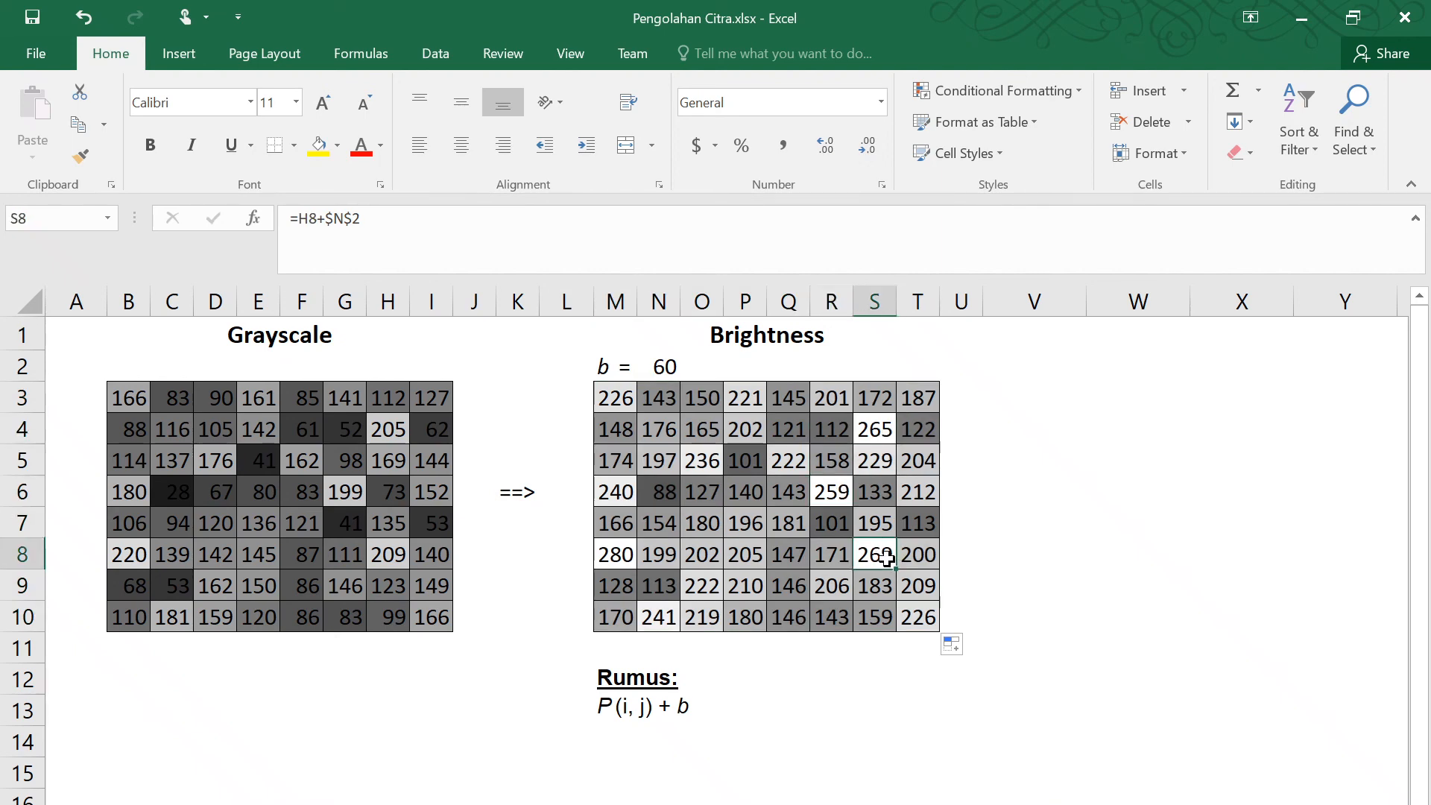
{"action": "left_click", "coordinate": [623, 555]}
Change M3's brightness formula to cap results at 255: =IF(B3+$N$2 > 255, 255, B3+$N$2).
{"action": "left_click", "coordinate": [618, 406]}
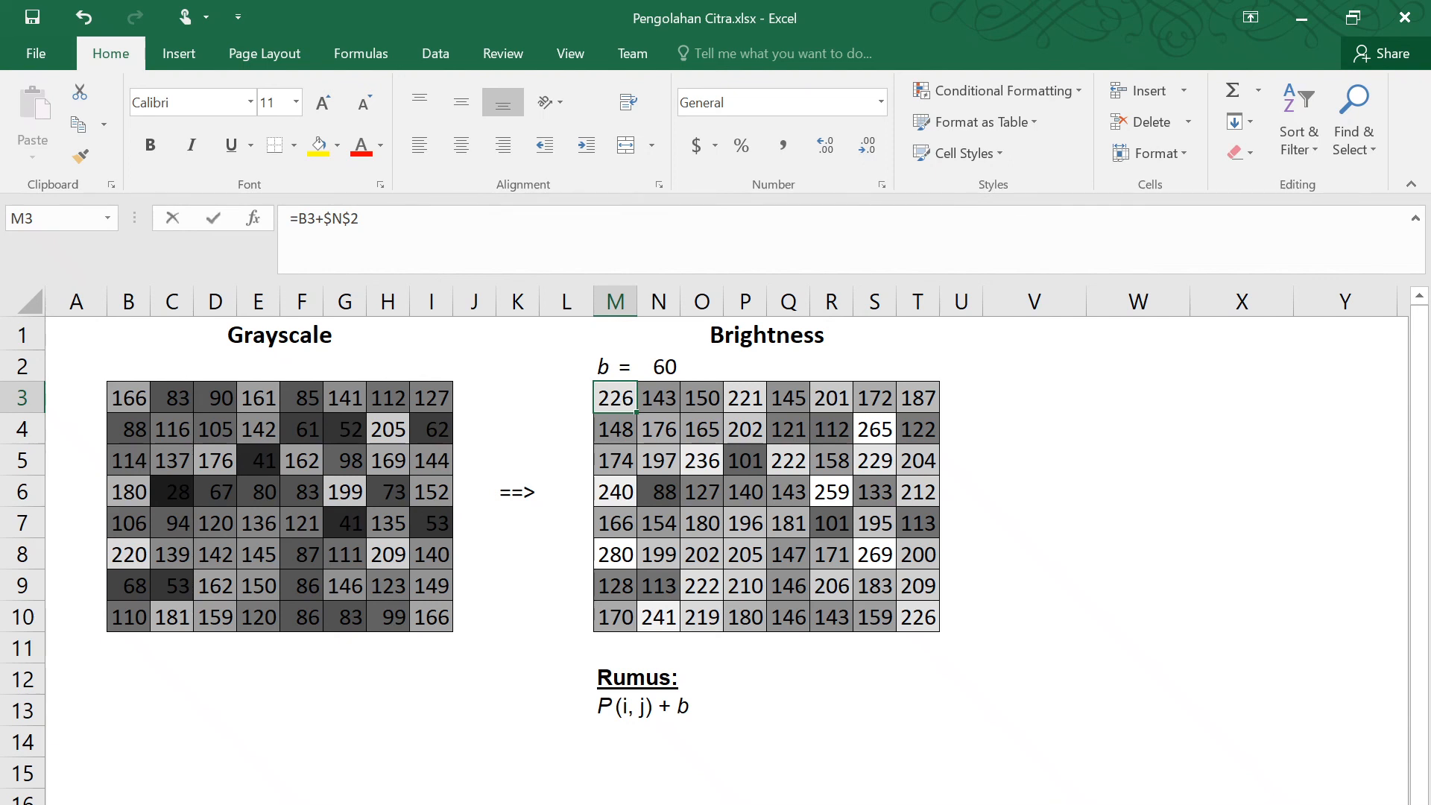
{"action": "double_click", "coordinate": [622, 403]}
{"action": "key", "text": "Left"}
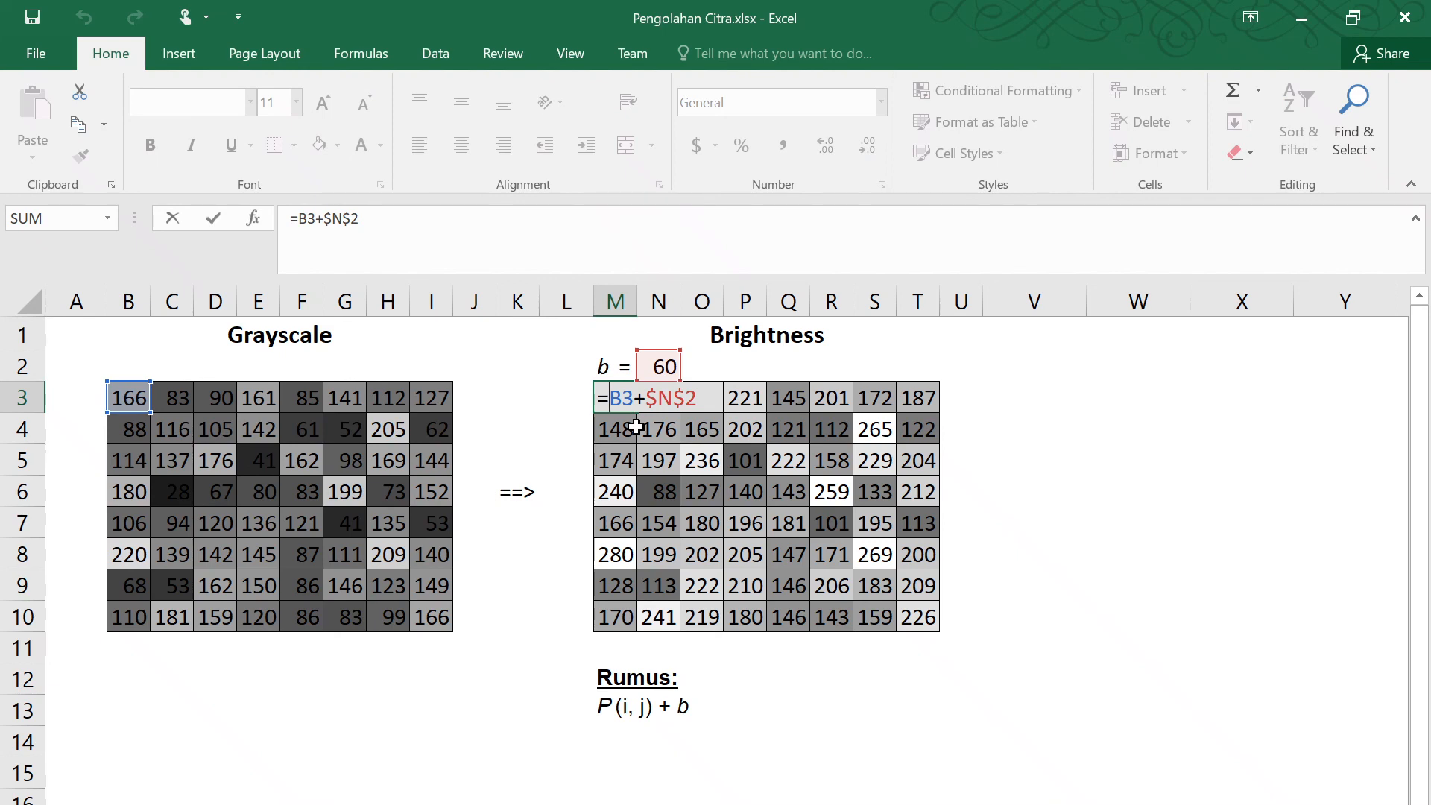
{"action": "type", "text": "IF("}
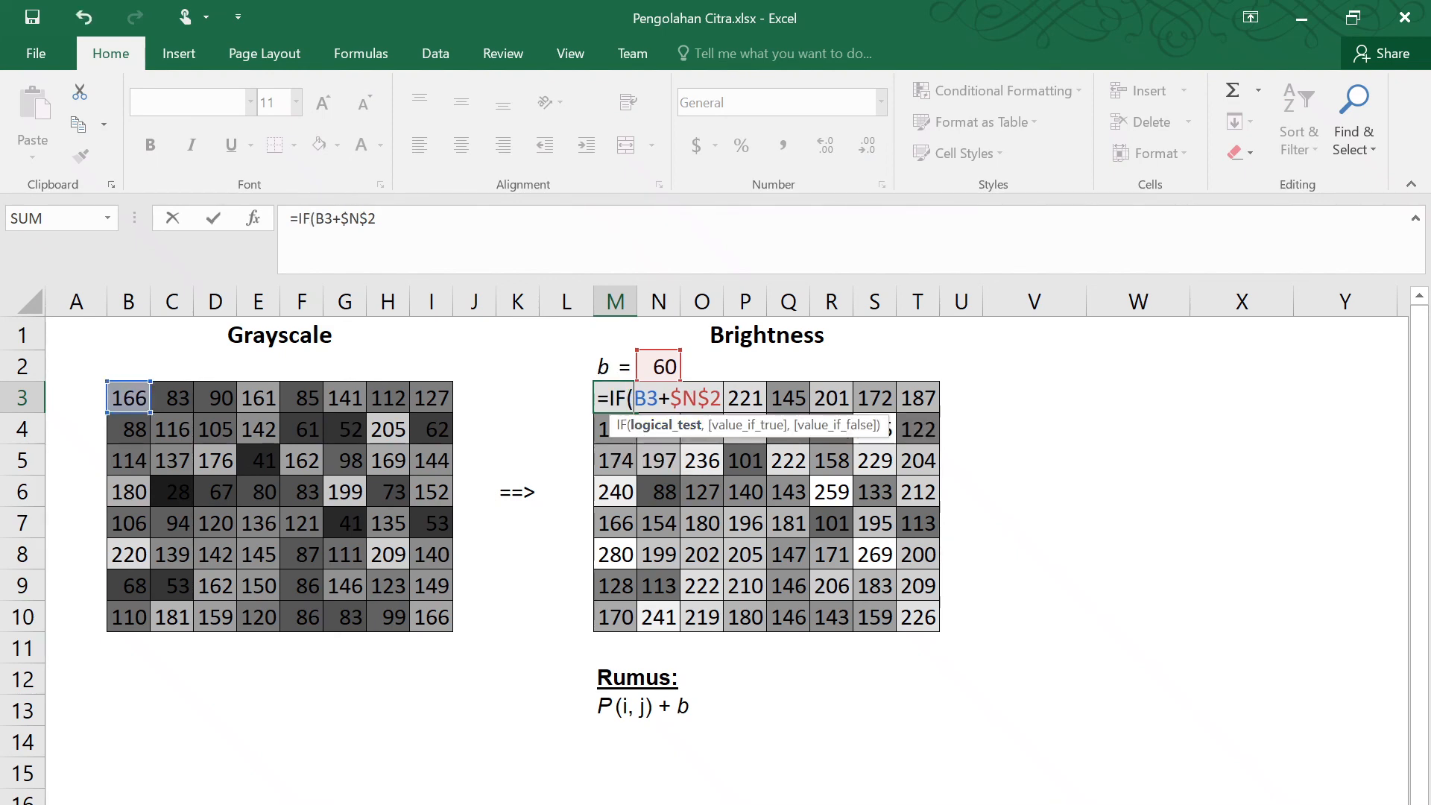
{"action": "left_click", "coordinate": [720, 397]}
{"action": "type", "text": "."}
{"action": "key", "text": "BackSpace"}
{"action": "key", "text": "BackSpace"}
{"action": "type", "text": "> 255"}
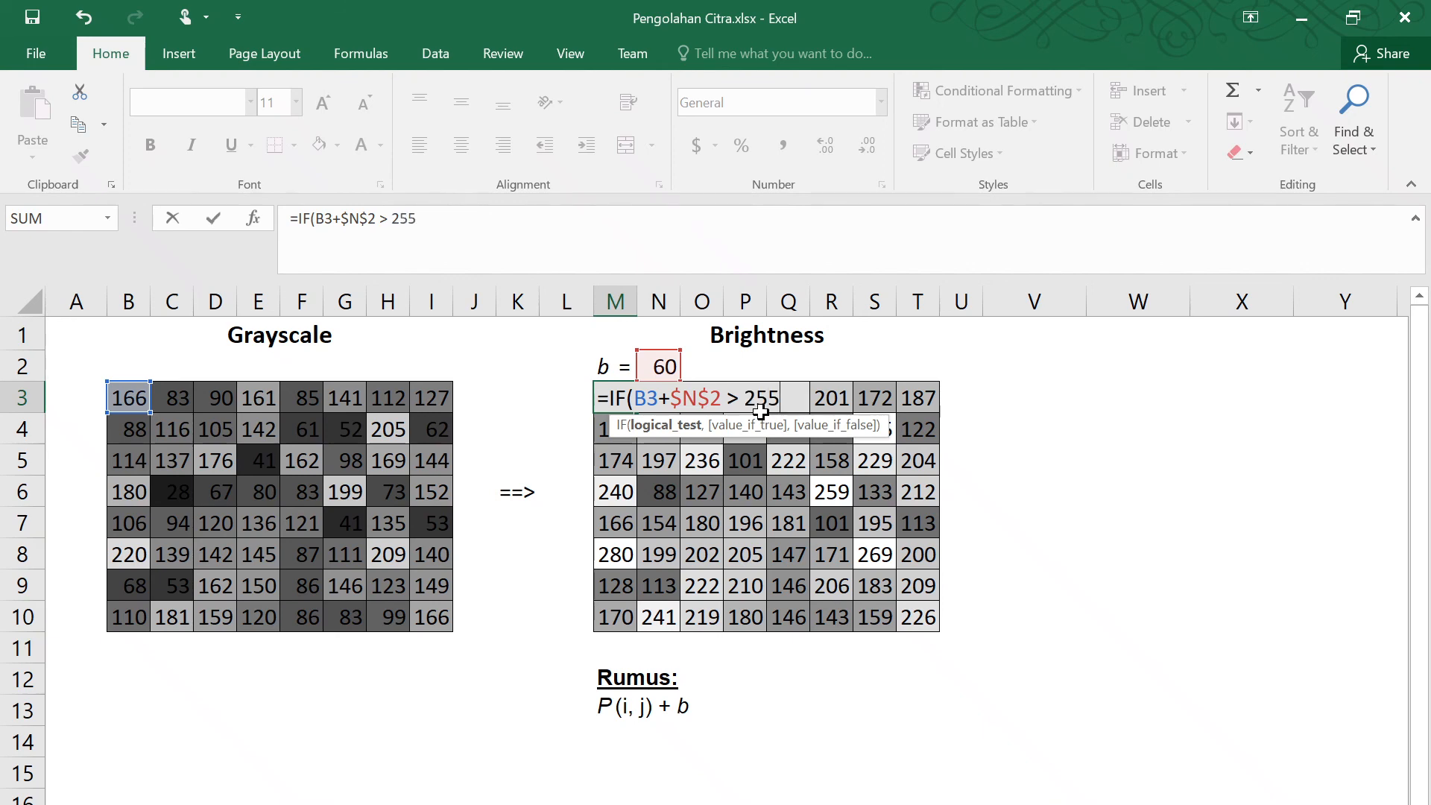
{"action": "type", "text": ", 255"}
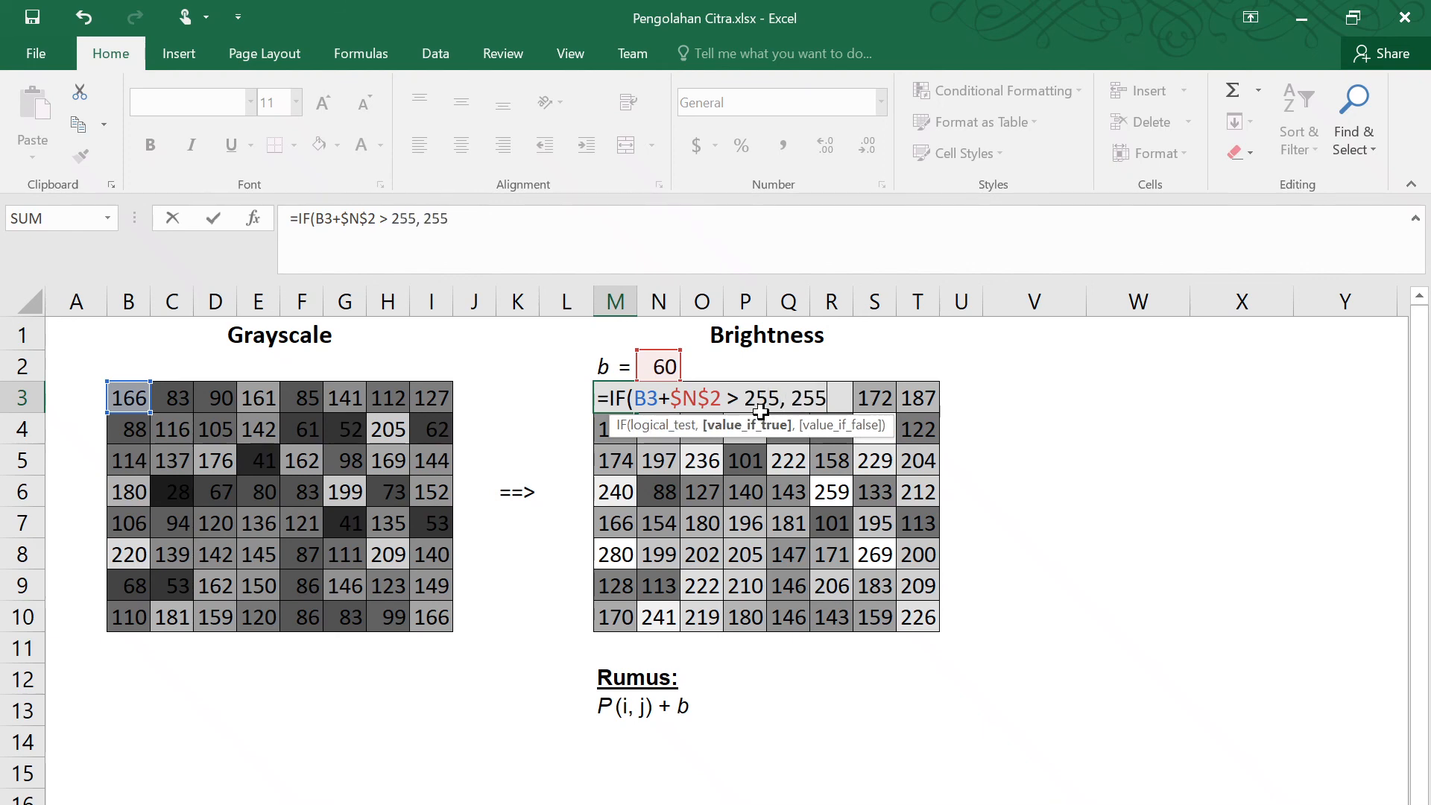
{"action": "type", "text": ","}
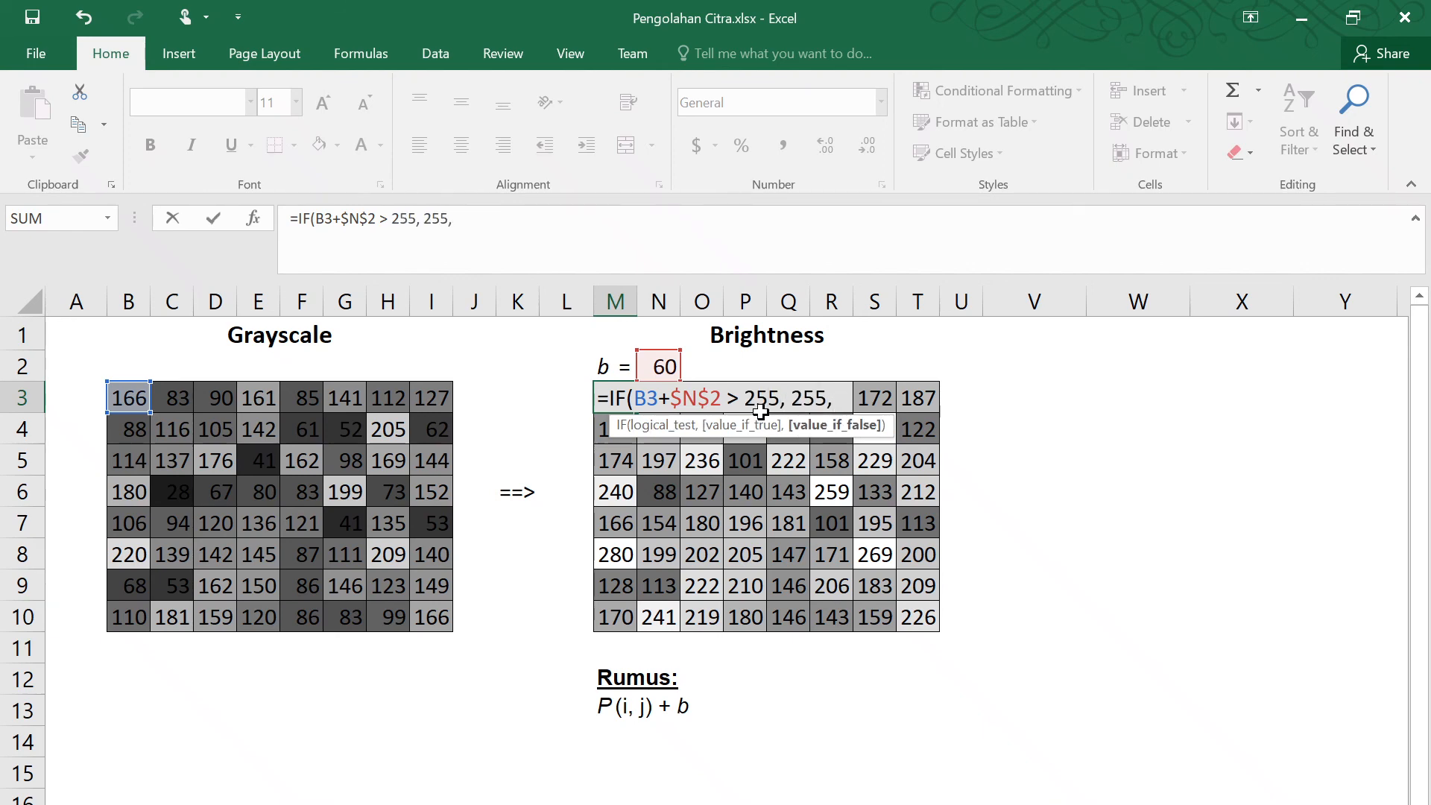
{"action": "type", "text": " B"}
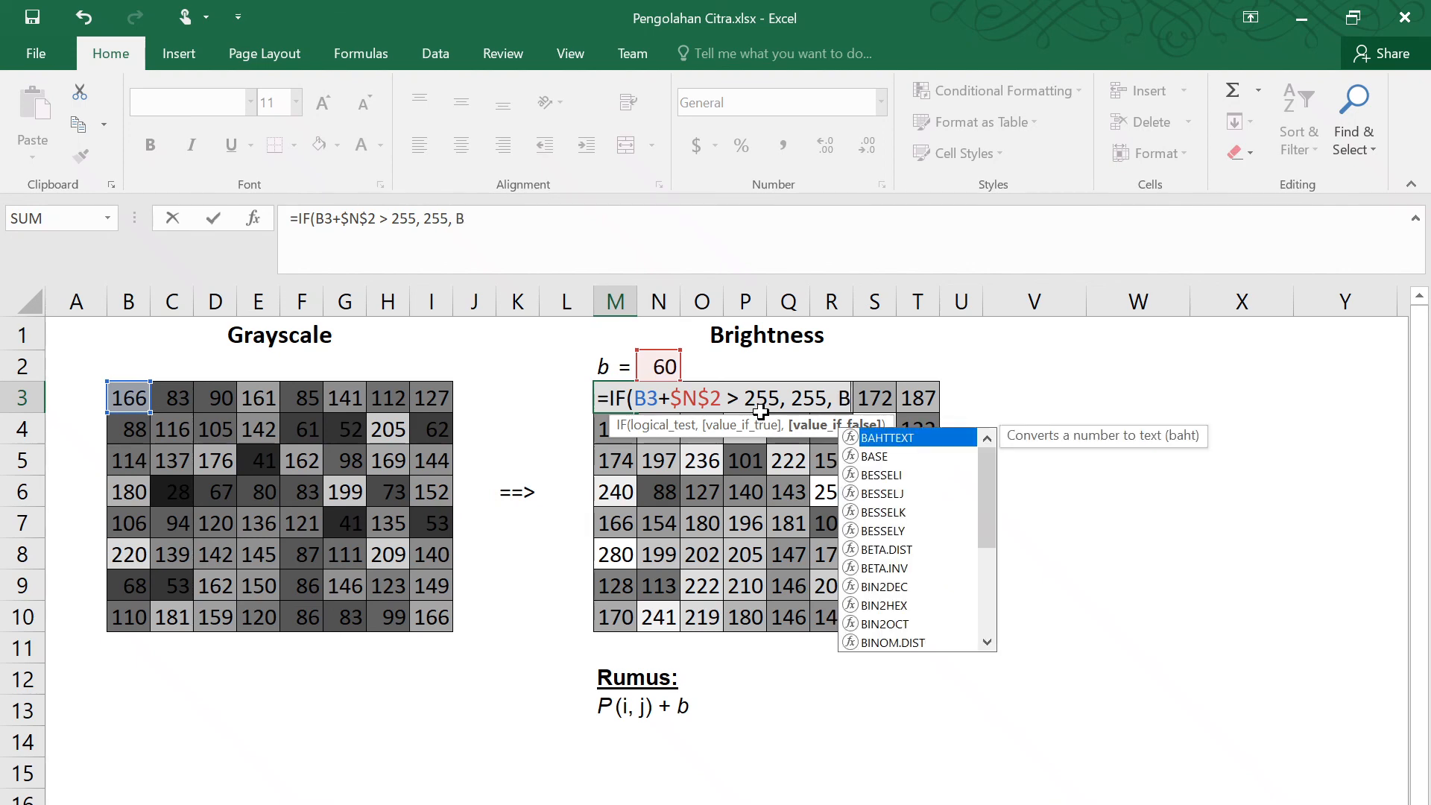
{"action": "type", "text": "3+"}
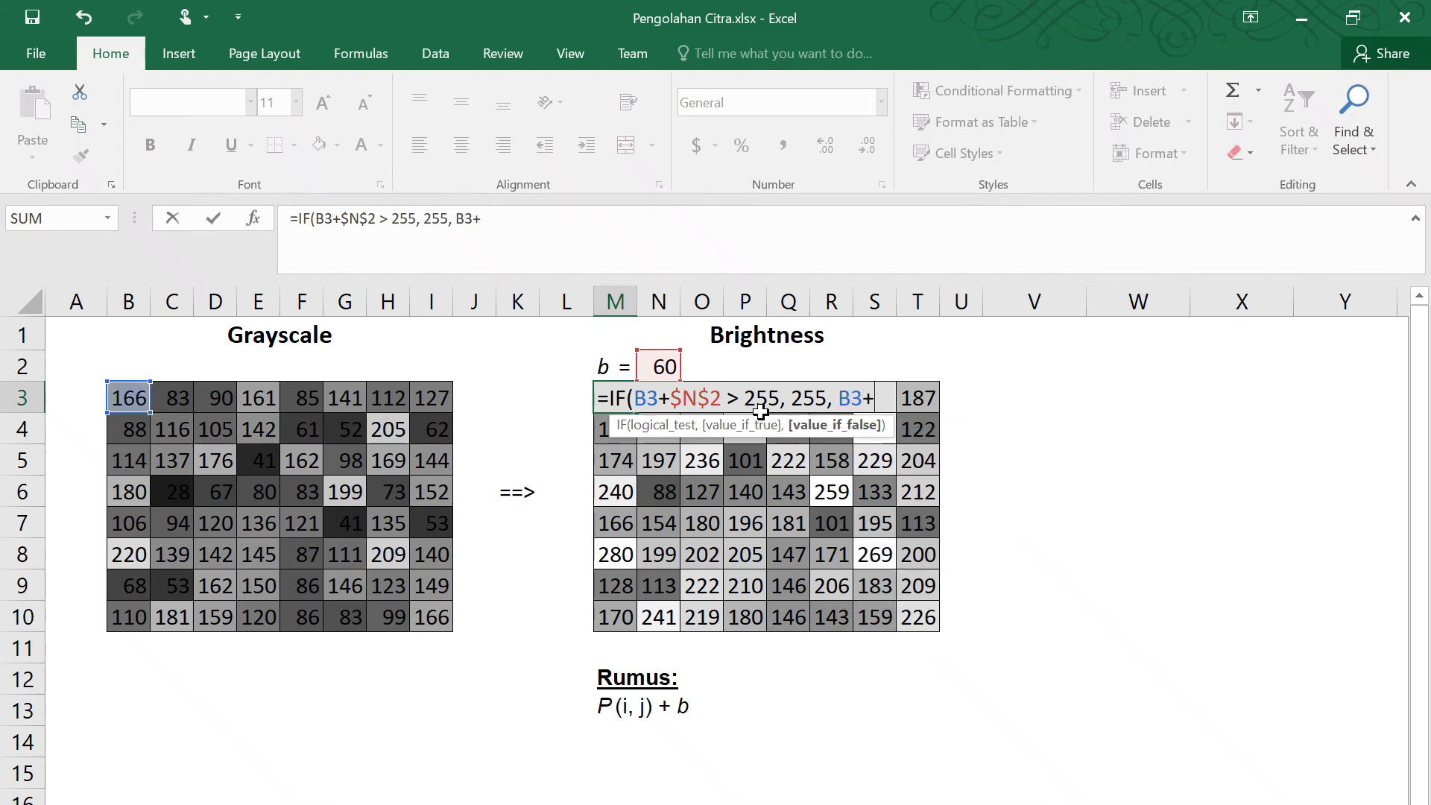
{"action": "type", "text": "N2"}
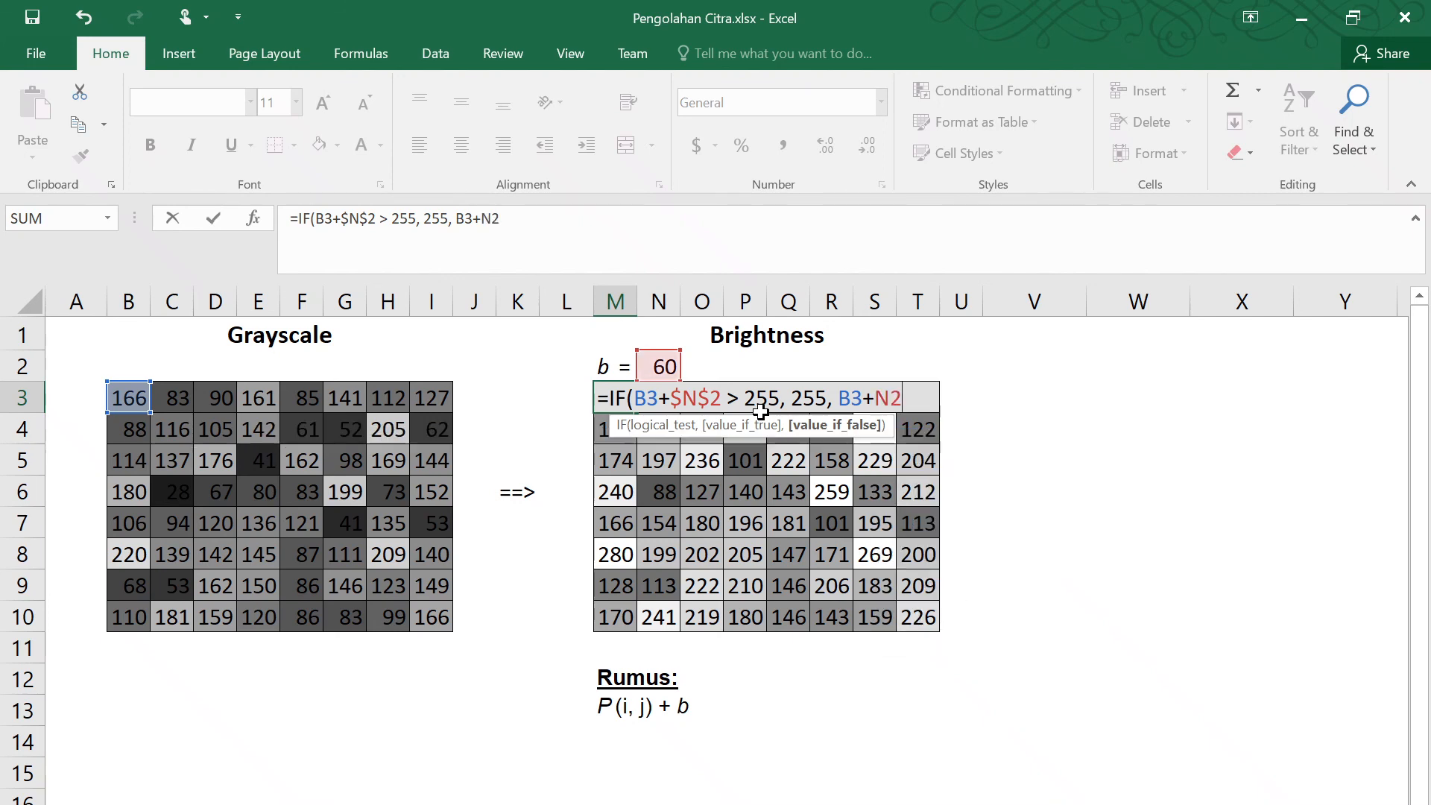
{"action": "key", "text": "F4"}
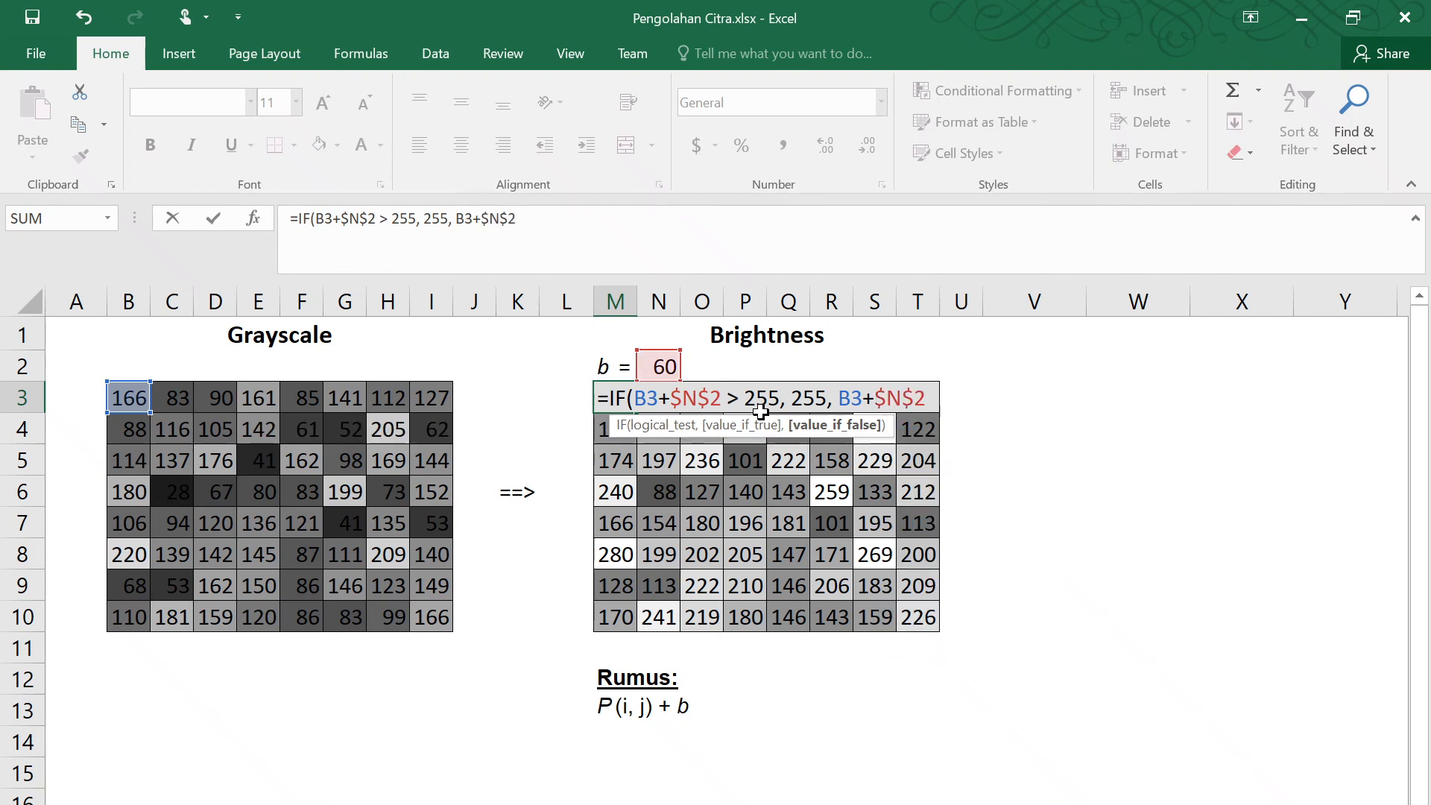
{"action": "key", "text": "Return"}
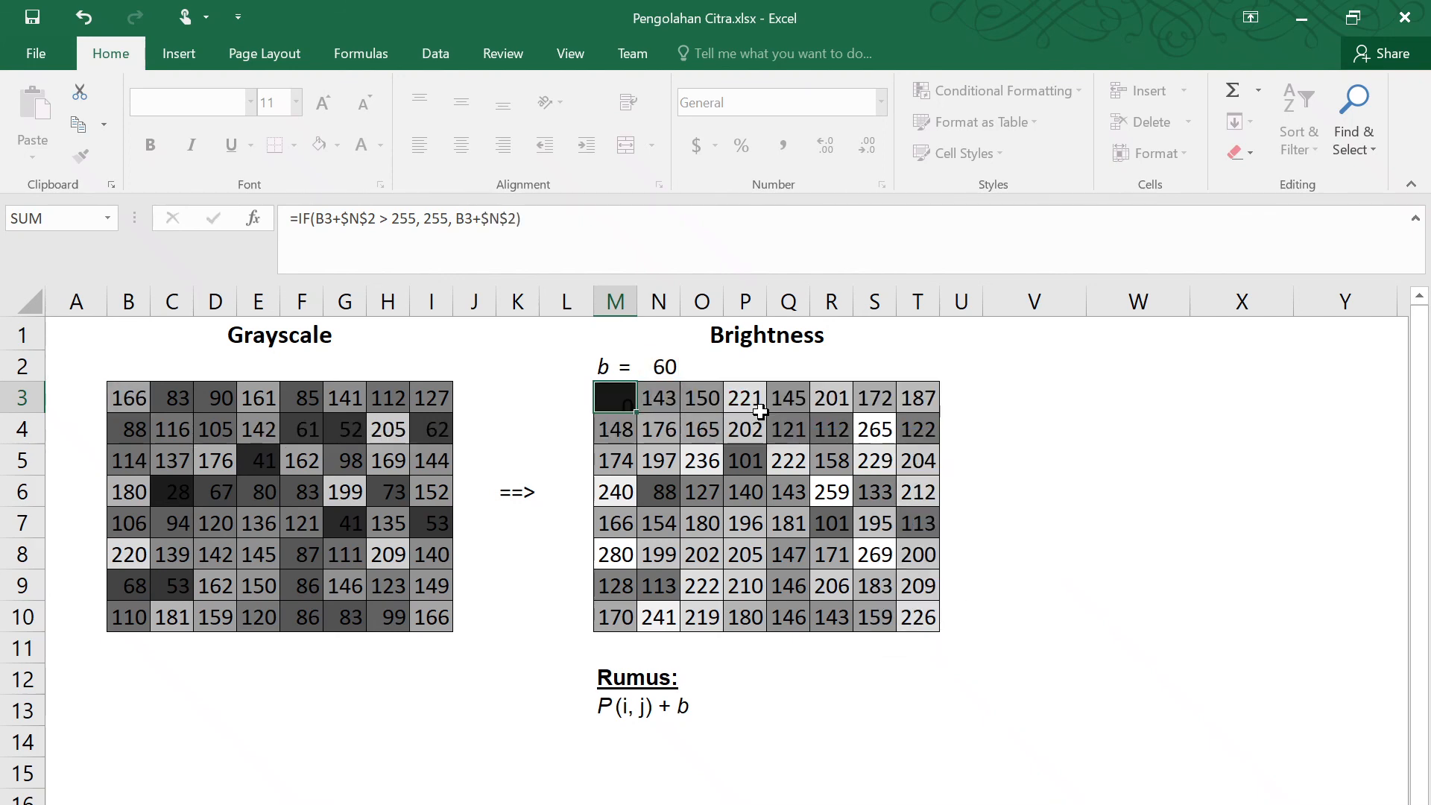
Fill the capped brightness formula from M3 through the whole Brightness grid M3:T10.
{"action": "left_click", "coordinate": [626, 402]}
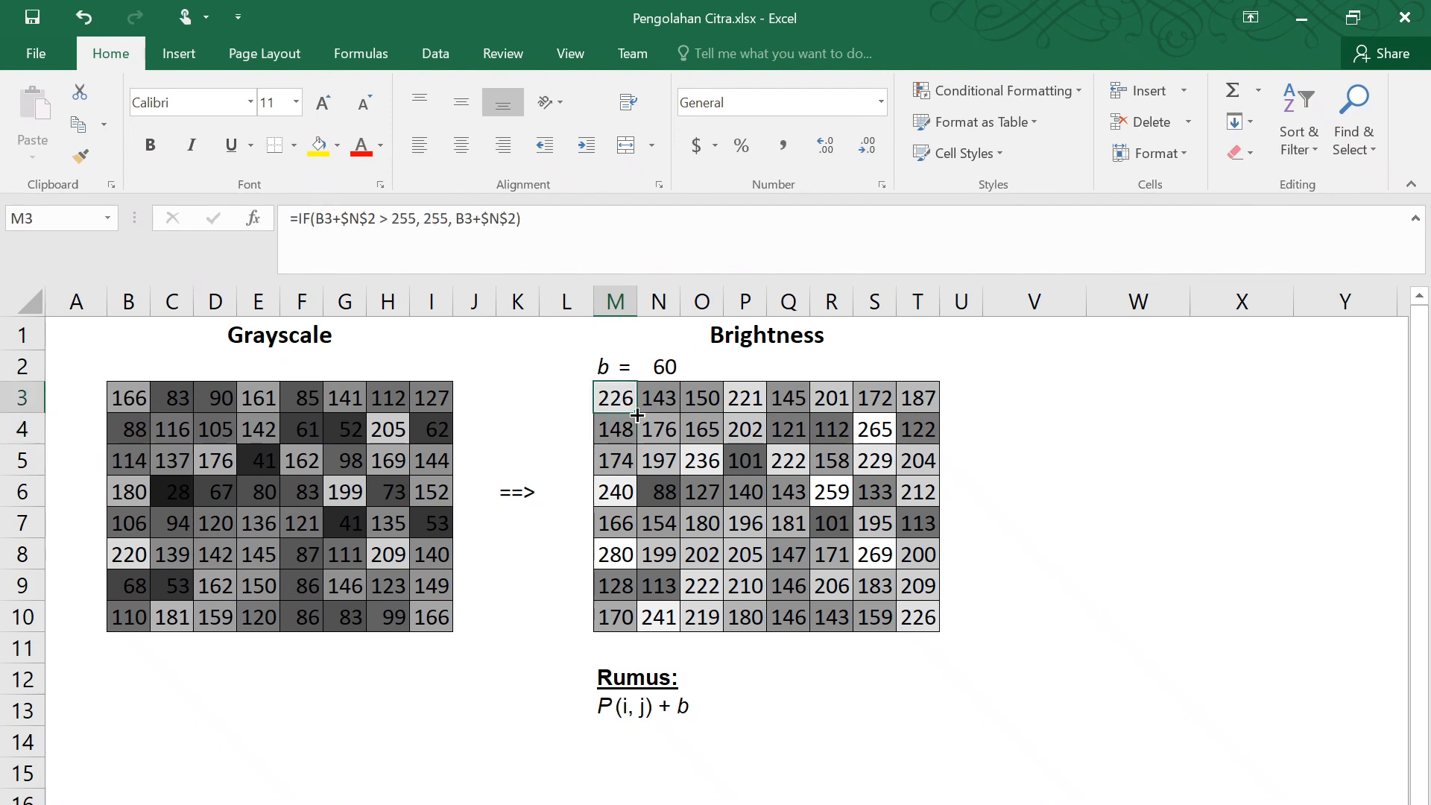
{"action": "left_click_drag", "start_coordinate": [637, 413], "coordinate": [869, 651]}
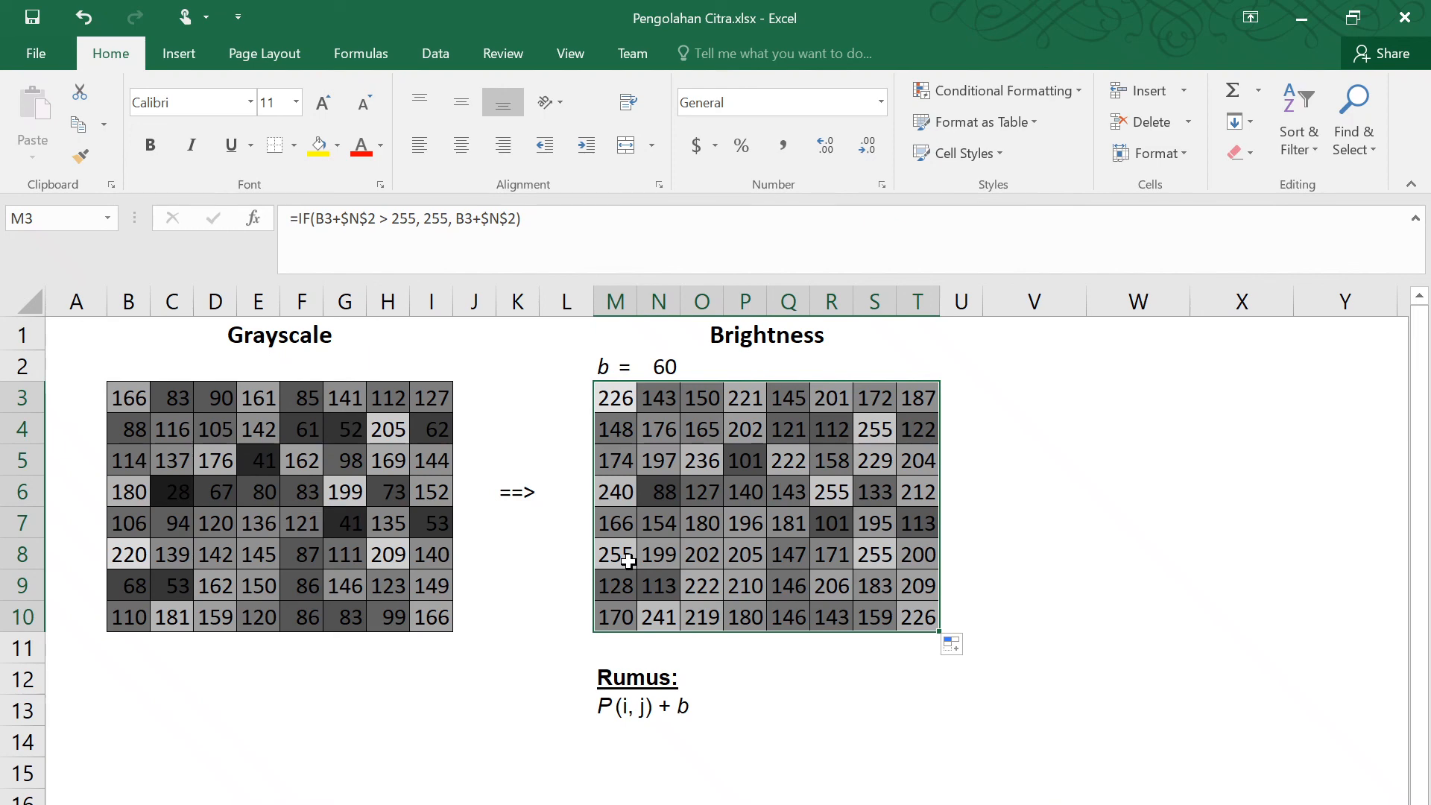
{"action": "left_click", "coordinate": [800, 712]}
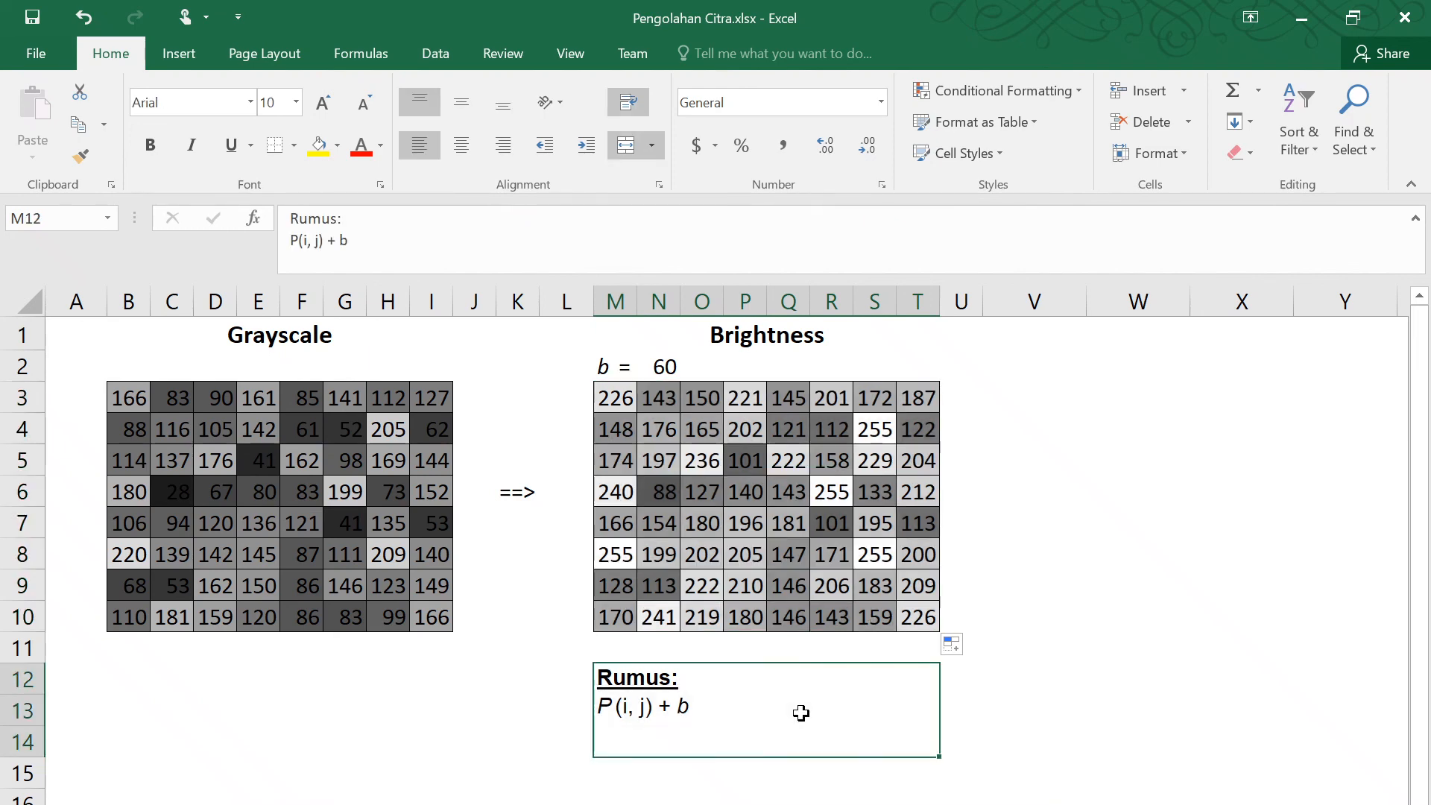